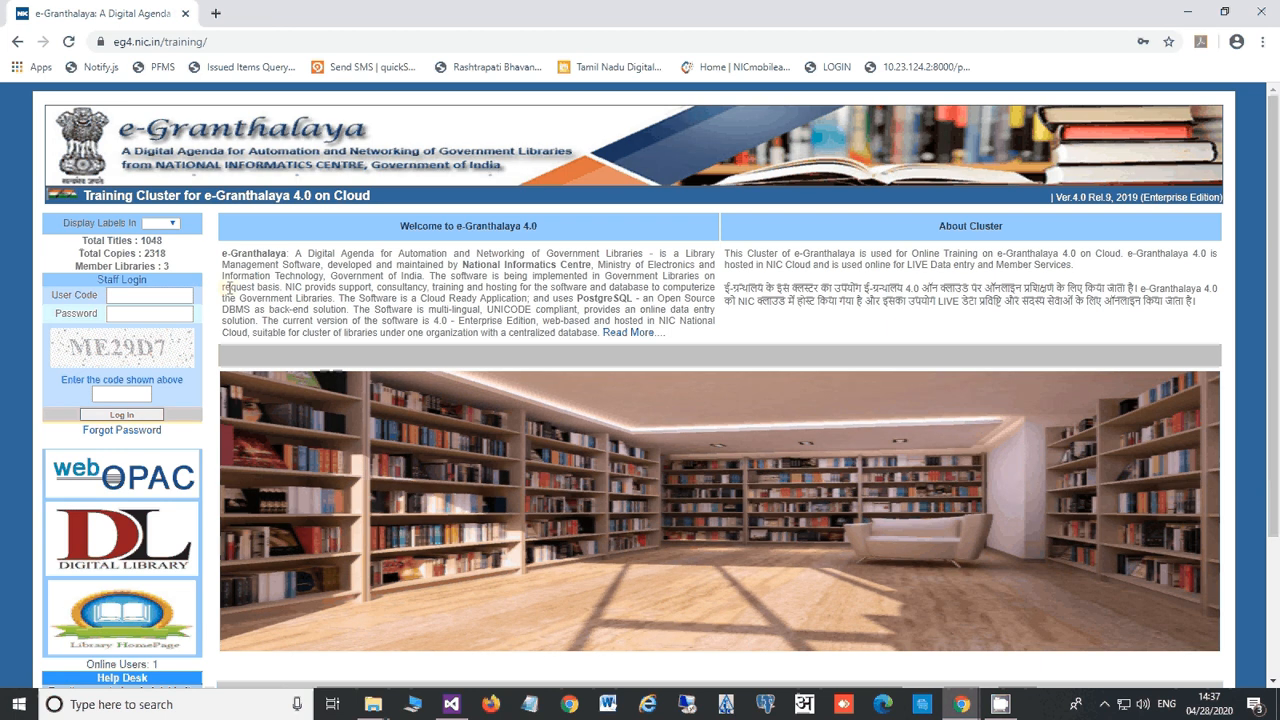
Sign in with the saved staff user code, the password and the captcha code.
{"action": "left_click", "coordinate": [136, 294]}
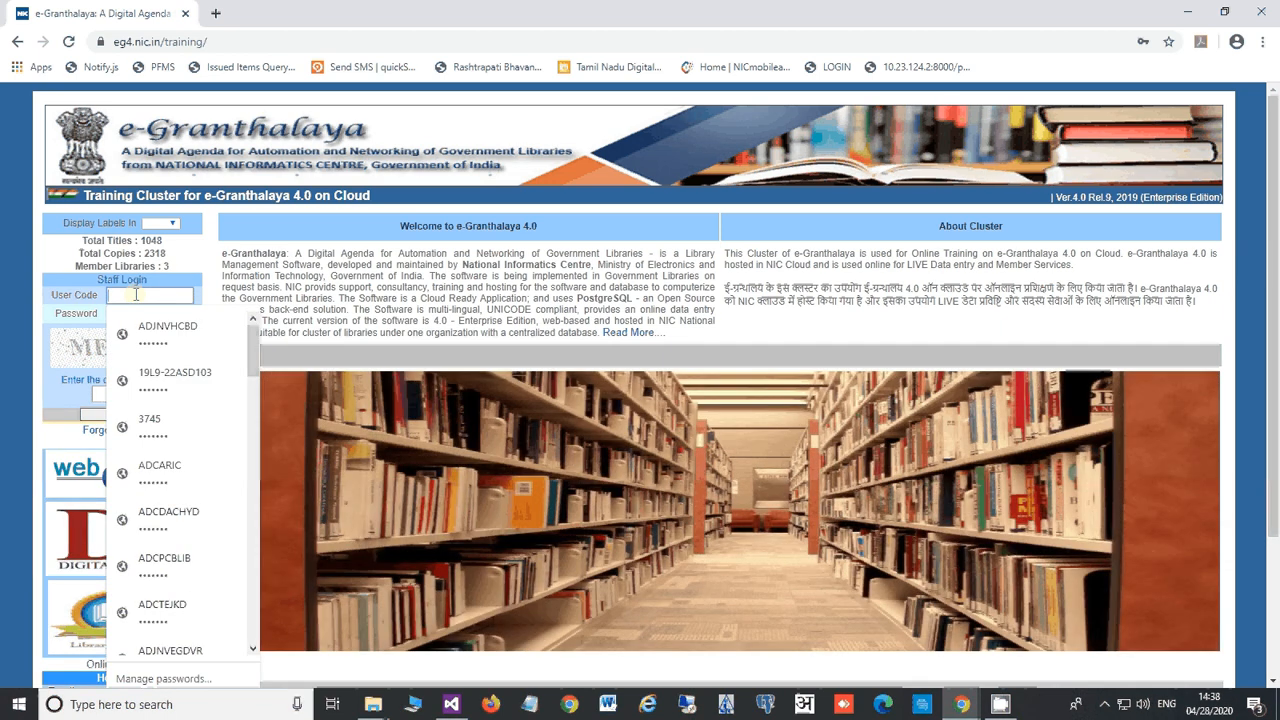
{"action": "type", "text": "DLL"}
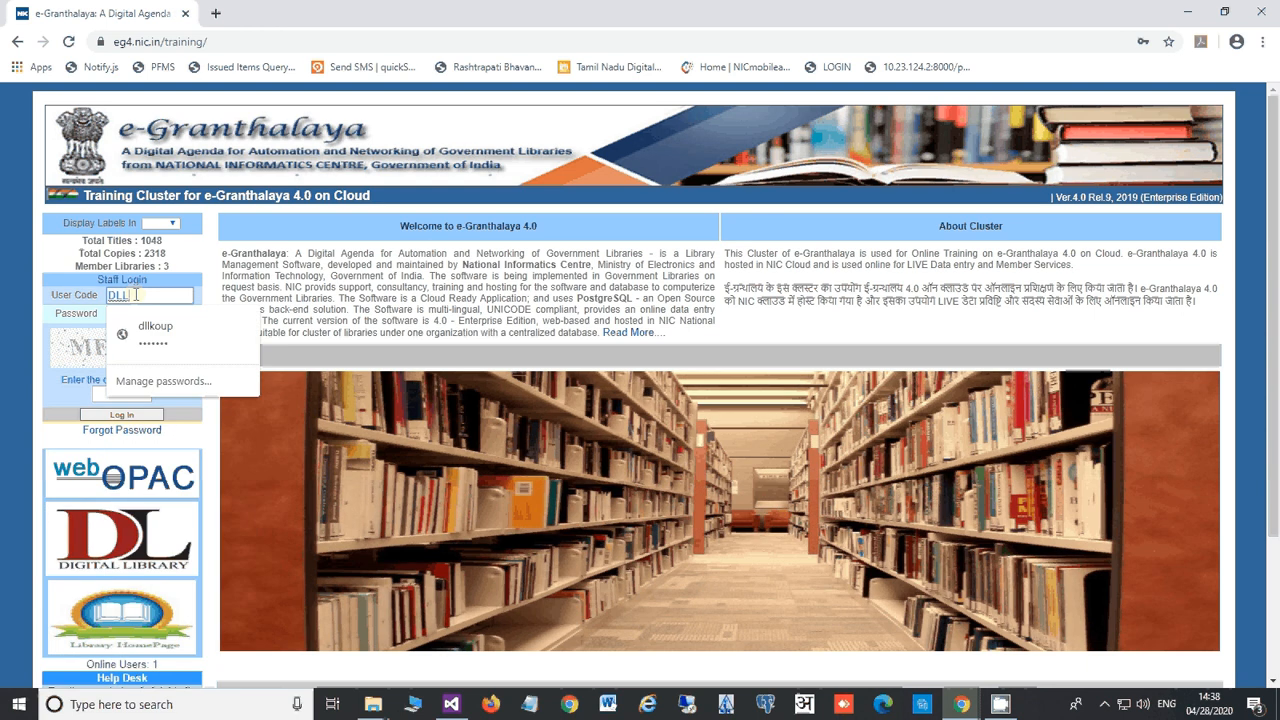
{"action": "type", "text": "KOUP"}
{"action": "key", "text": "Tab"}
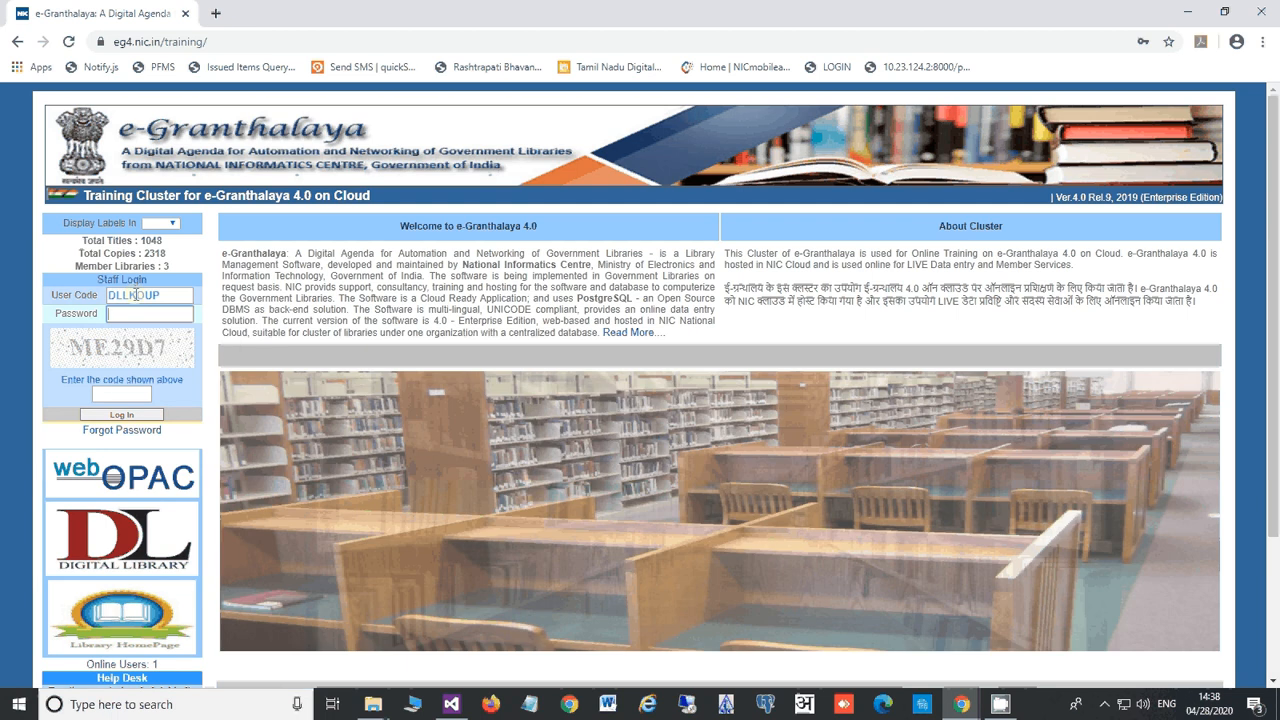
{"action": "type", "text": "****"}
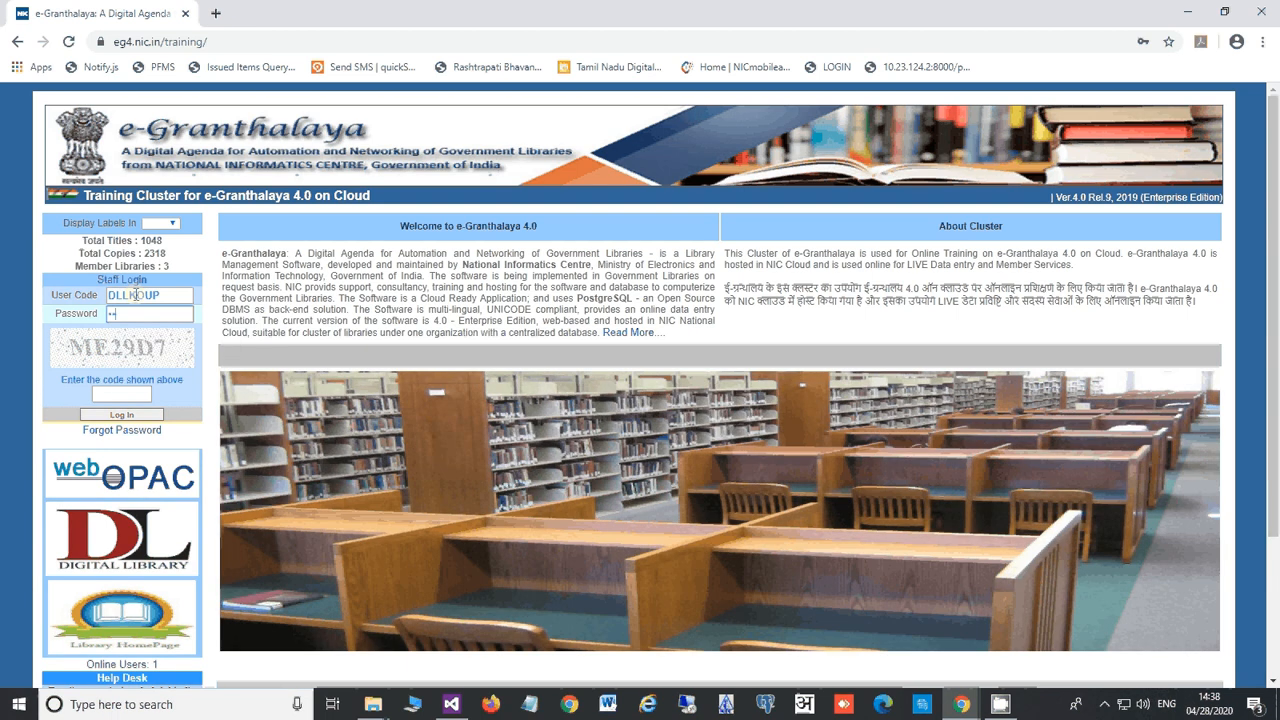
{"action": "type", "text": "***"}
{"action": "key", "text": "Tab"}
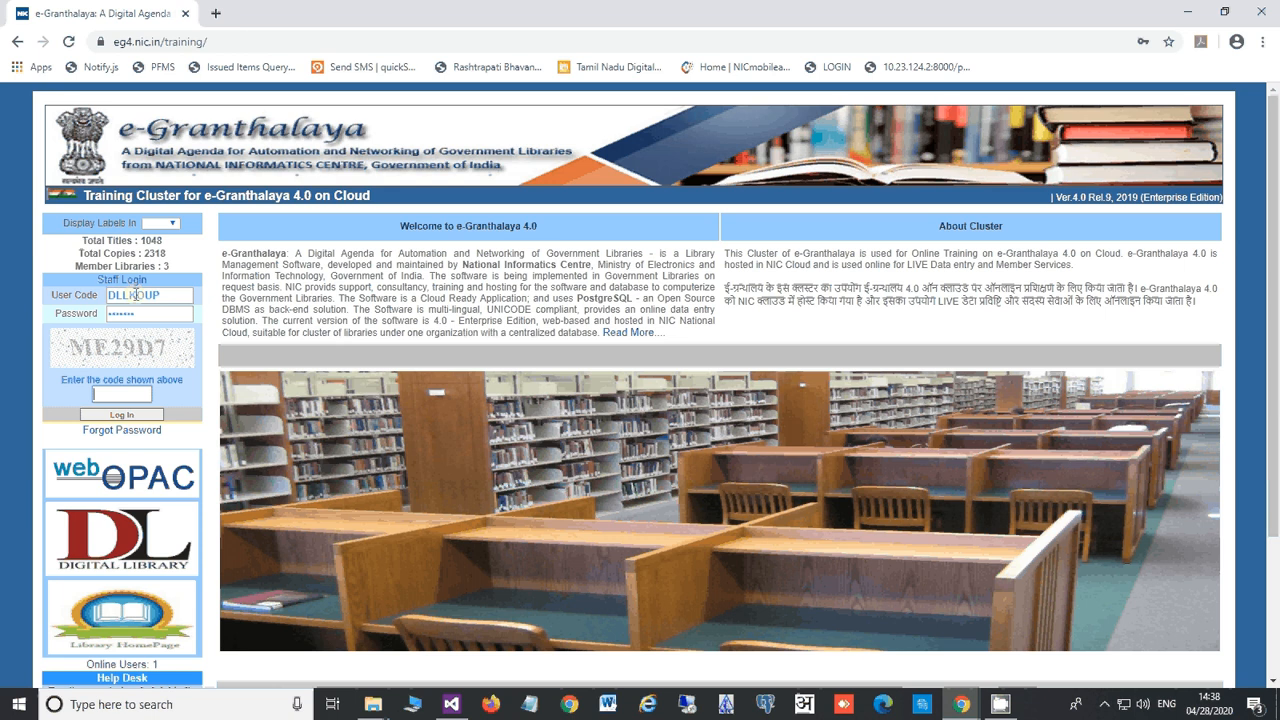
{"action": "type", "text": "ME"}
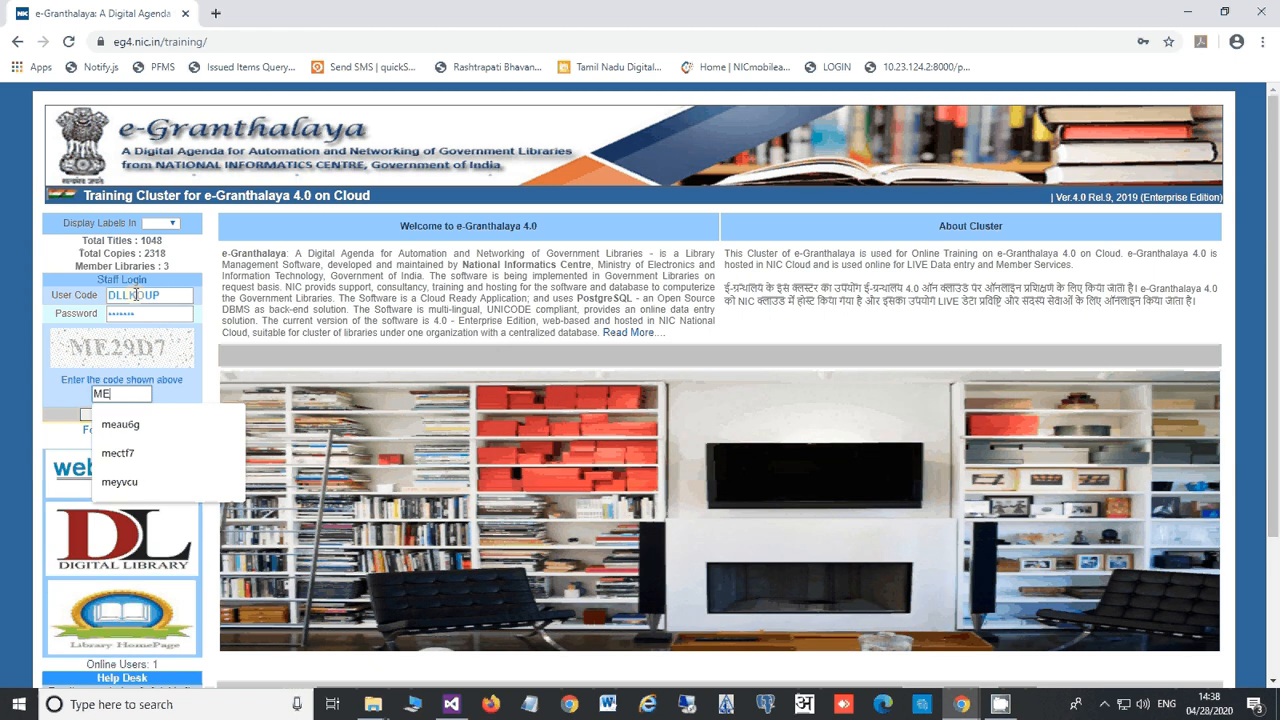
{"action": "type", "text": "29"}
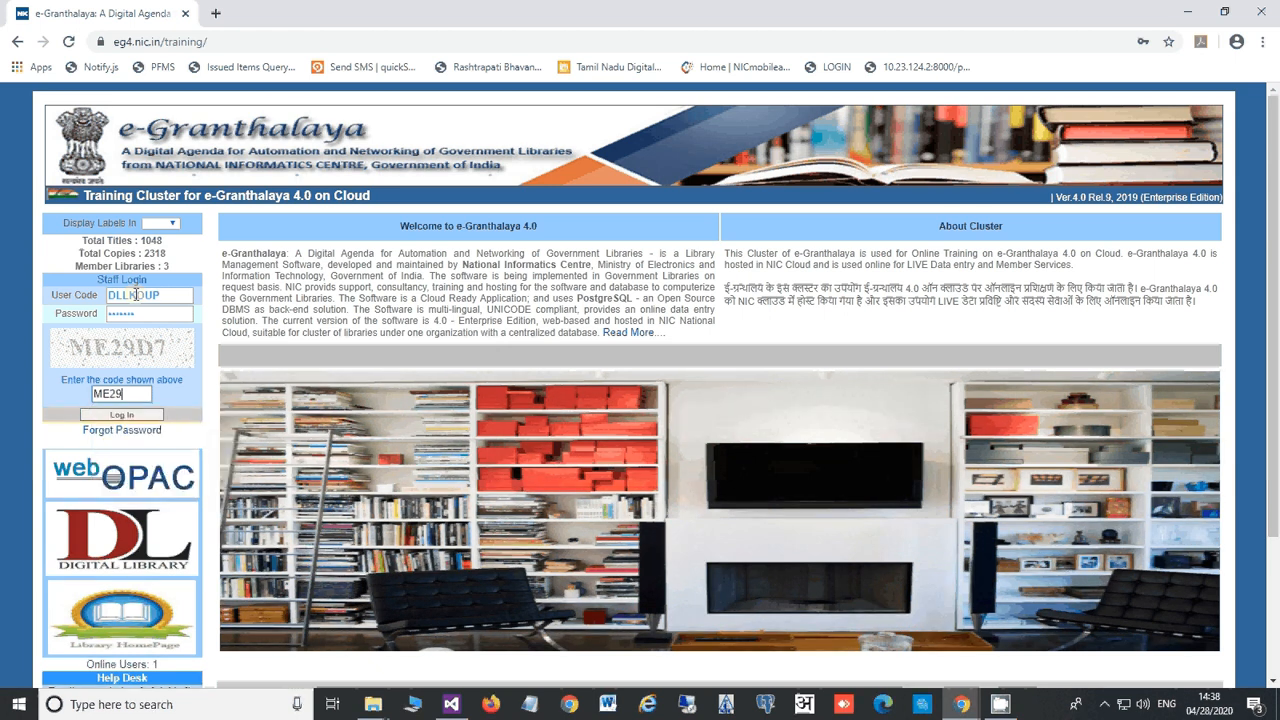
{"action": "type", "text": "D7"}
{"action": "key", "text": "Return"}
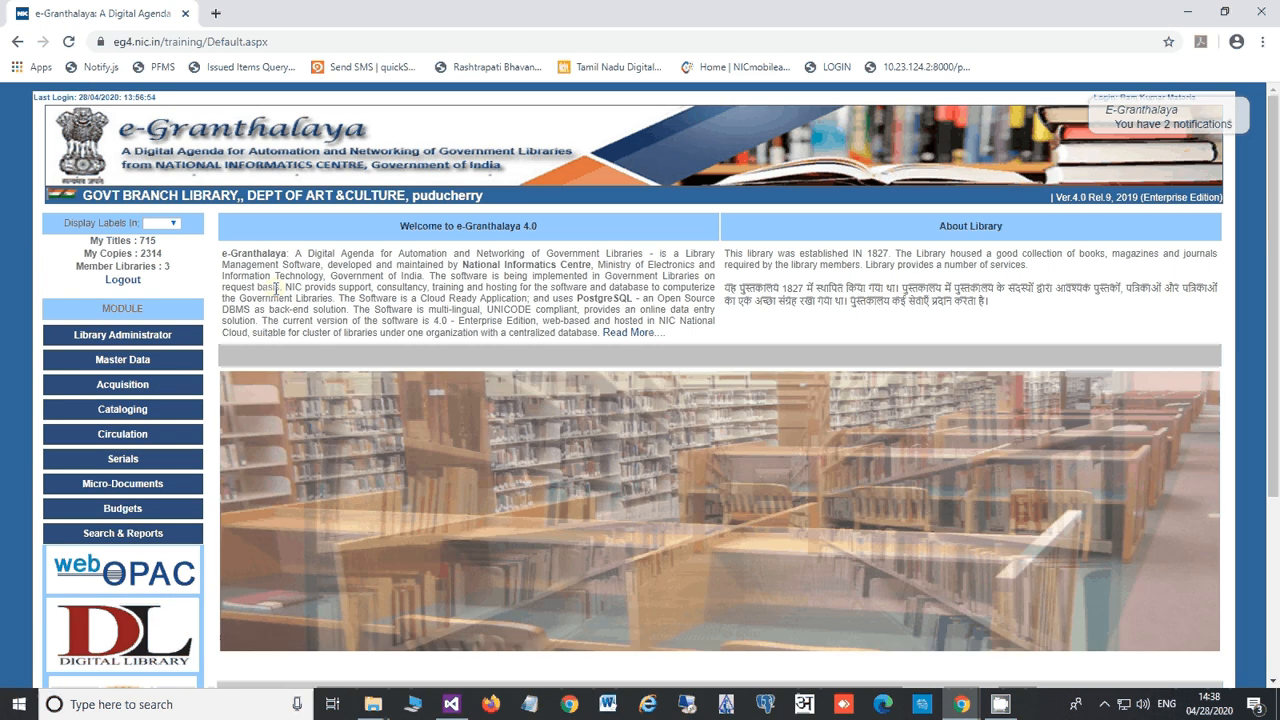
Expand and collapse Library Administrator and Master Data, then expand the Acquisition menu.
{"action": "left_click", "coordinate": [106, 336]}
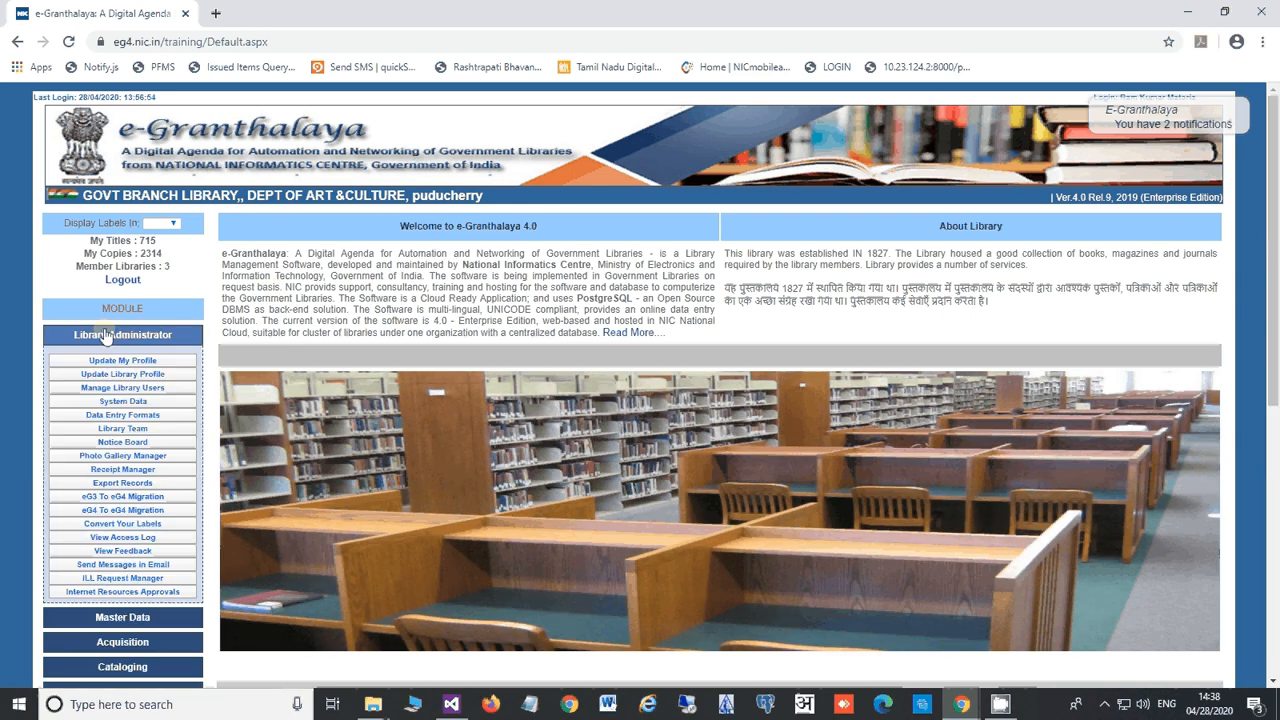
{"action": "left_click", "coordinate": [106, 336]}
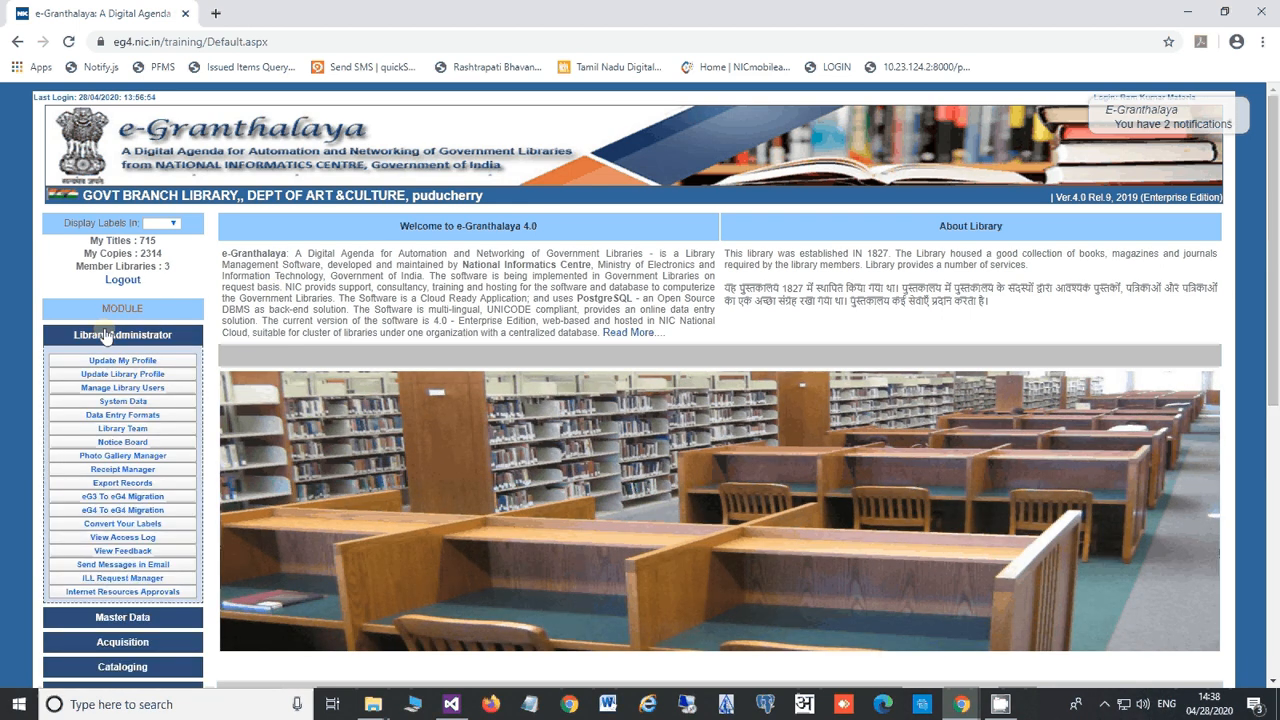
{"action": "left_click", "coordinate": [105, 360]}
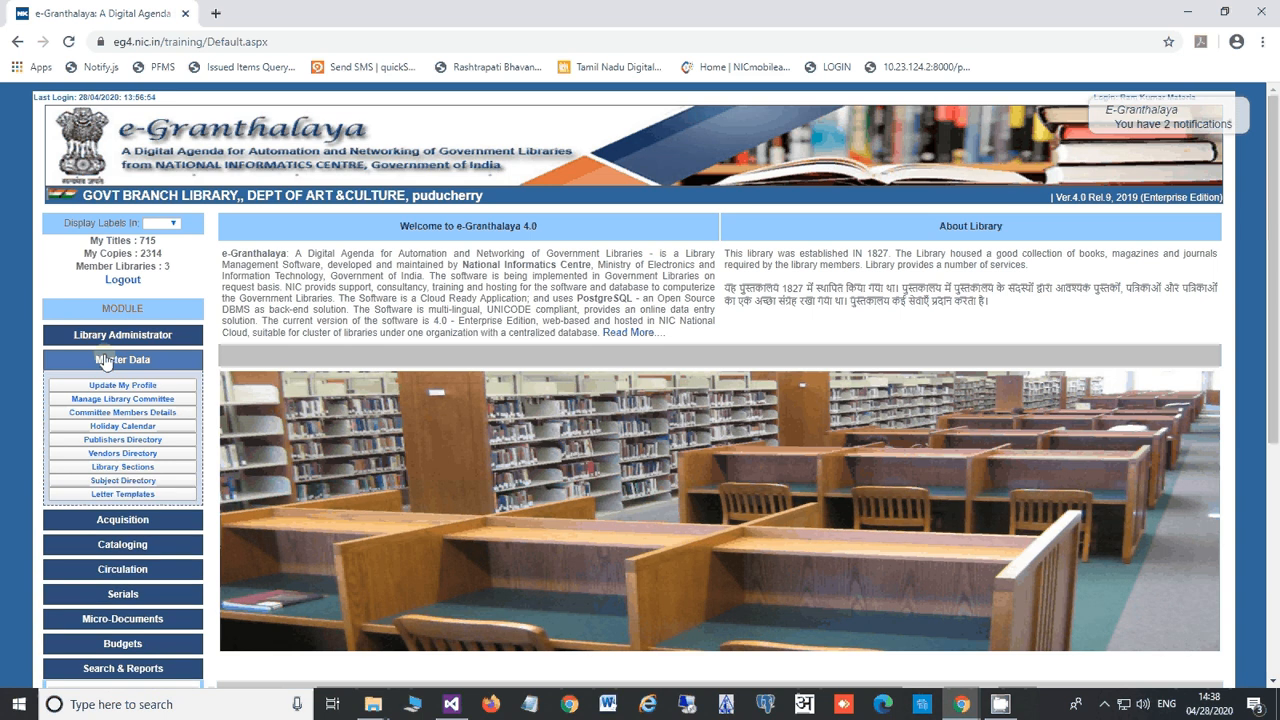
{"action": "left_click", "coordinate": [108, 362]}
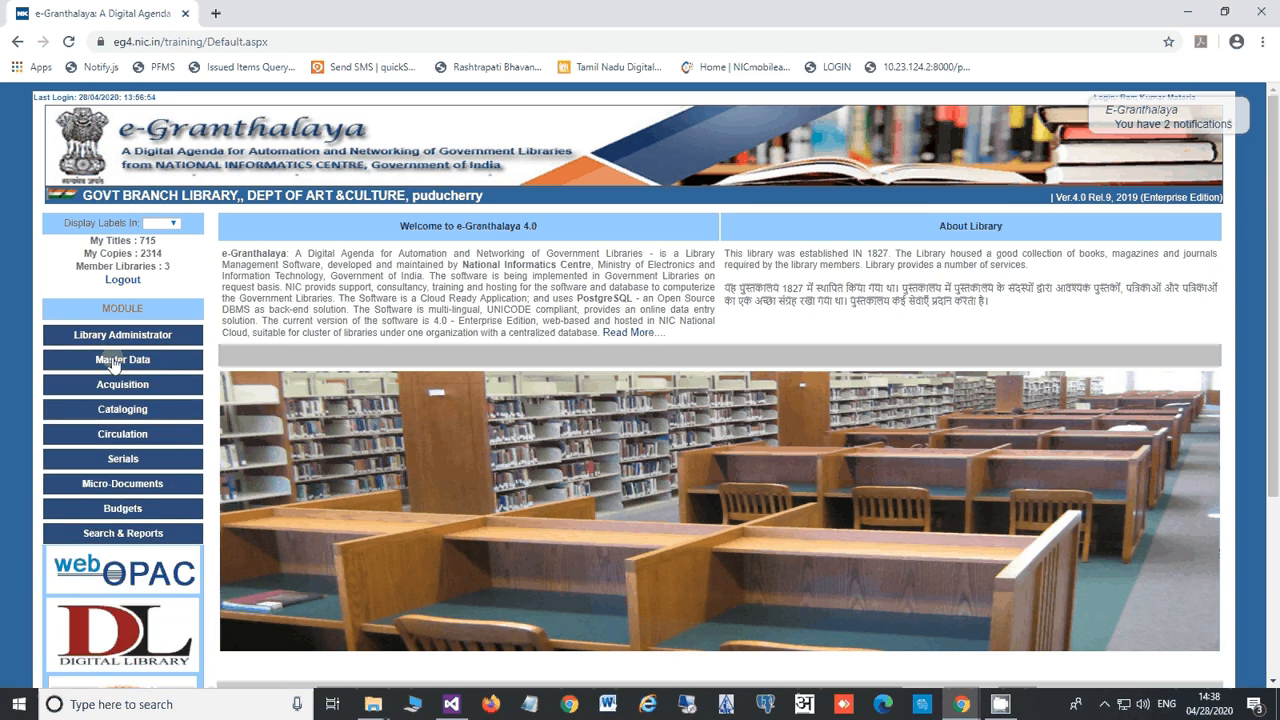
{"action": "left_click", "coordinate": [137, 390]}
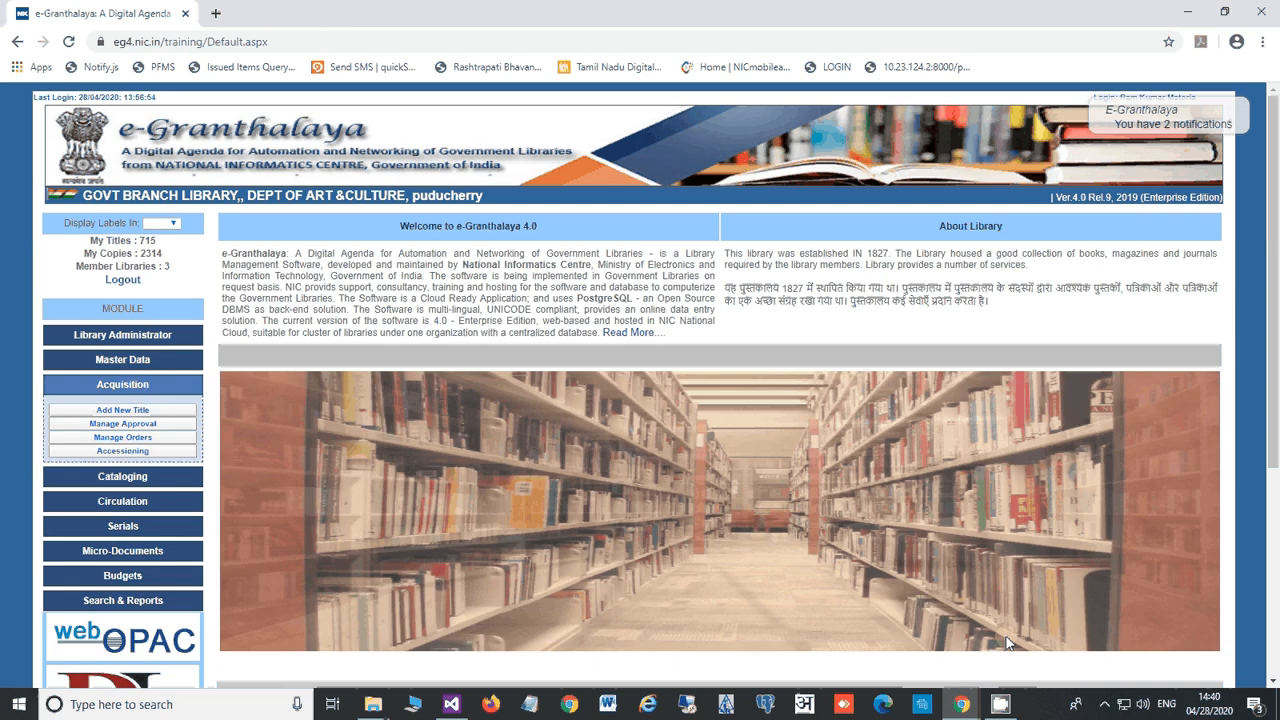
{"action": "mouse_move", "coordinate": [997, 706]}
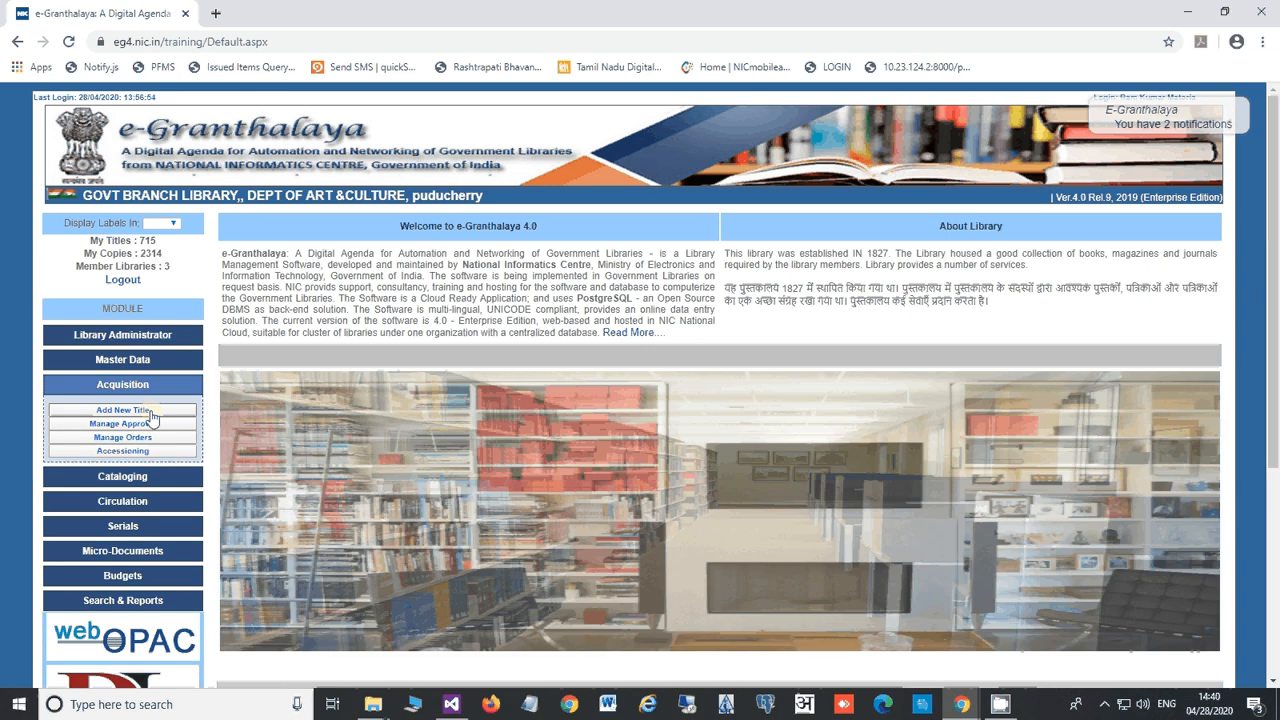
Open Acquisition > Add New Title.
{"action": "left_click", "coordinate": [152, 418]}
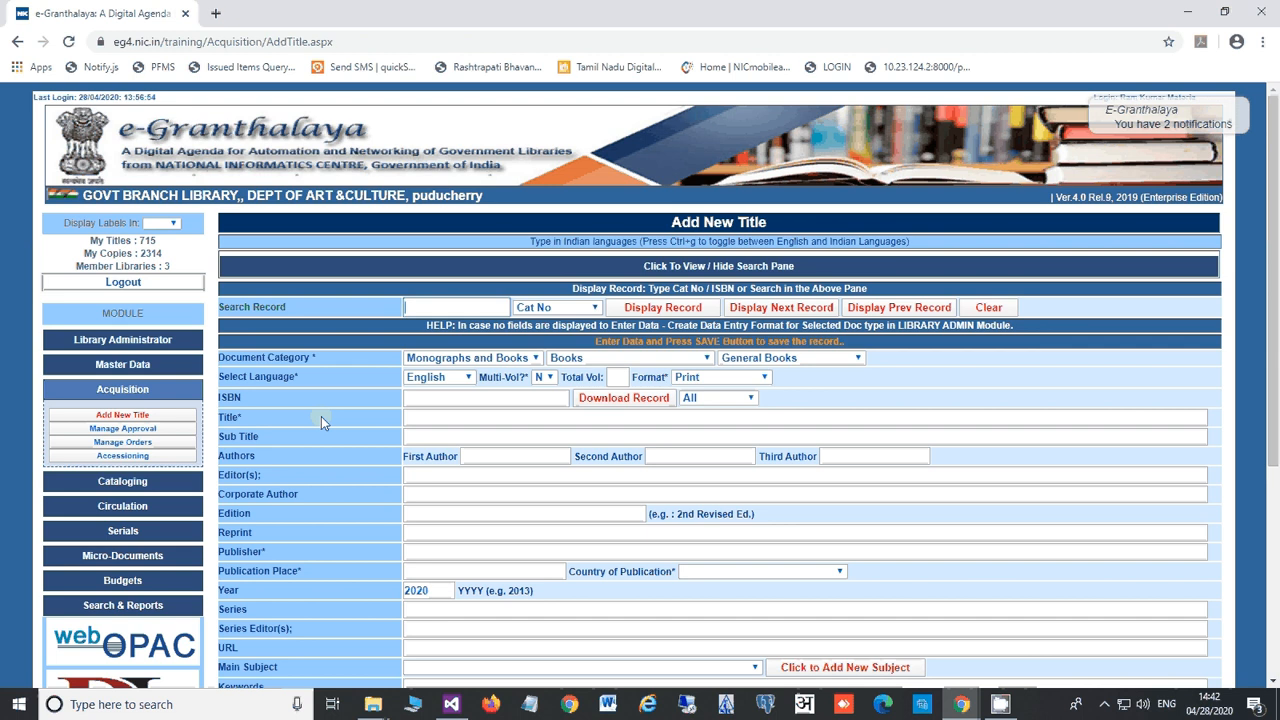
Show the search pane above the form, keeping the search field set to Title.
{"action": "left_click", "coordinate": [677, 268]}
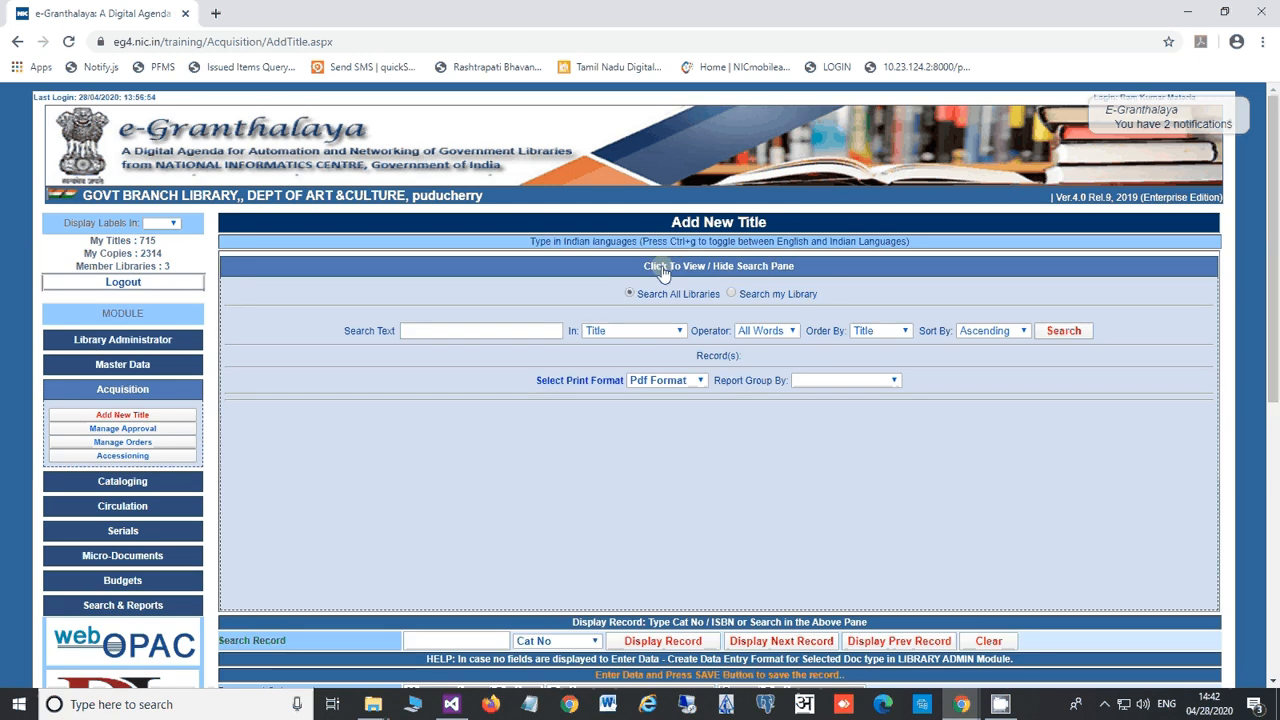
{"action": "left_click", "coordinate": [478, 328]}
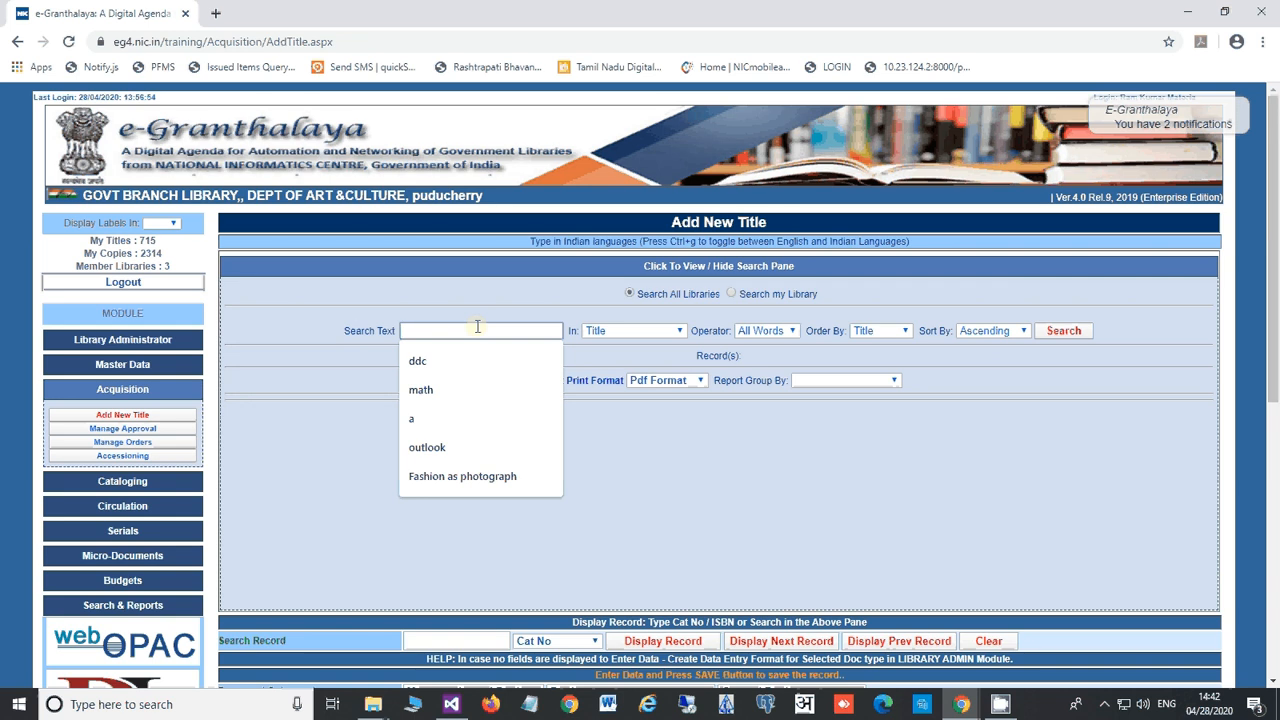
{"action": "left_click", "coordinate": [598, 332]}
{"action": "left_click", "coordinate": [529, 332]}
{"action": "left_click", "coordinate": [1000, 704]}
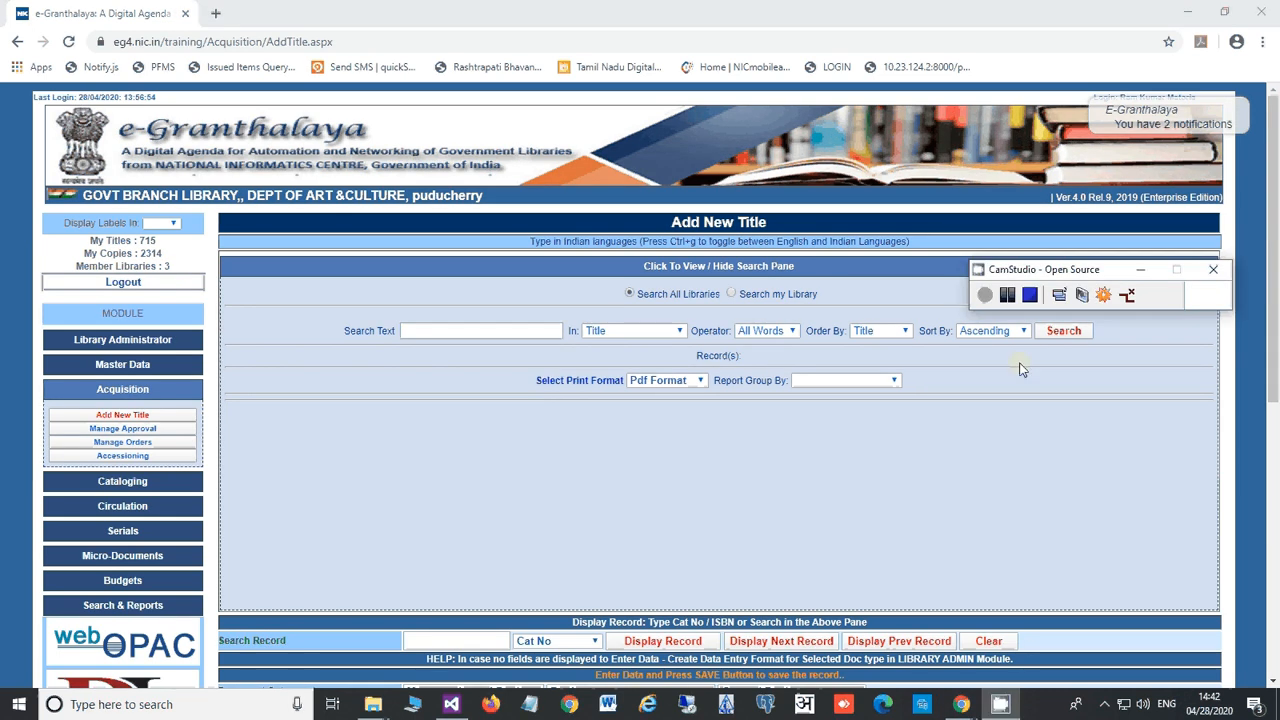
{"action": "left_click", "coordinate": [1008, 295]}
{"action": "left_click", "coordinate": [495, 330]}
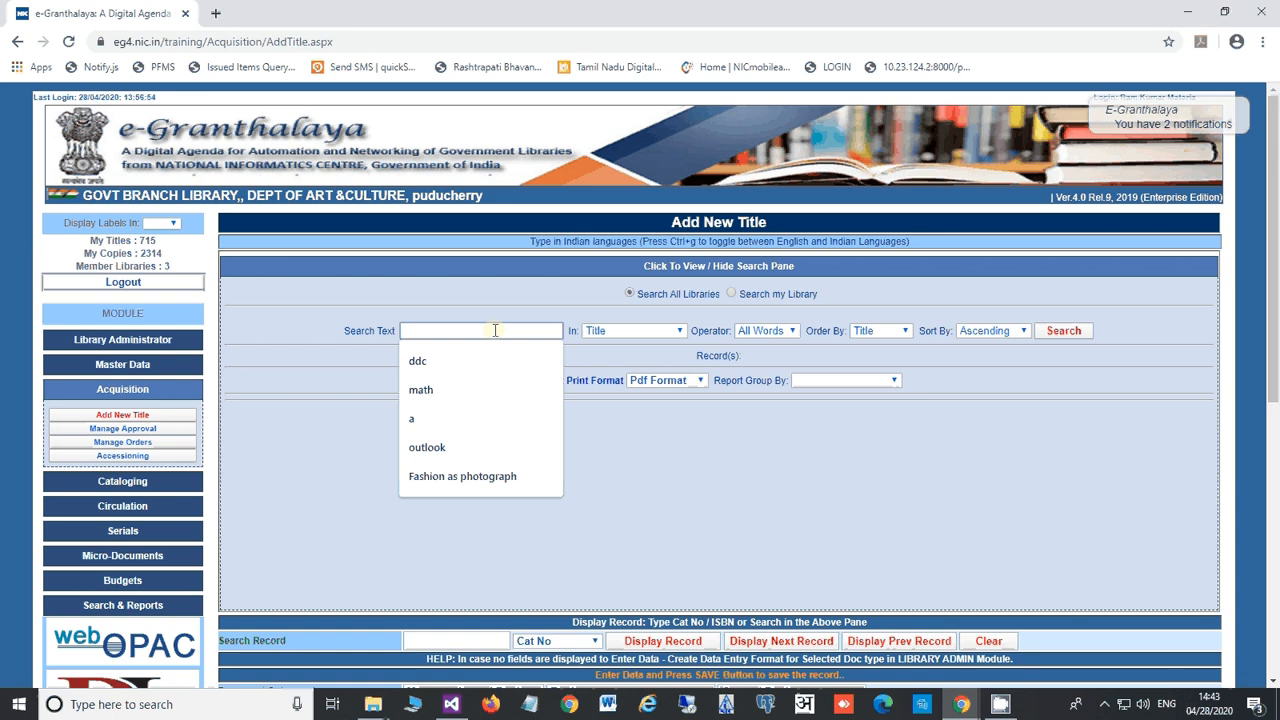
Search all libraries by Title for 'physics'.
{"action": "type", "text": "p"}
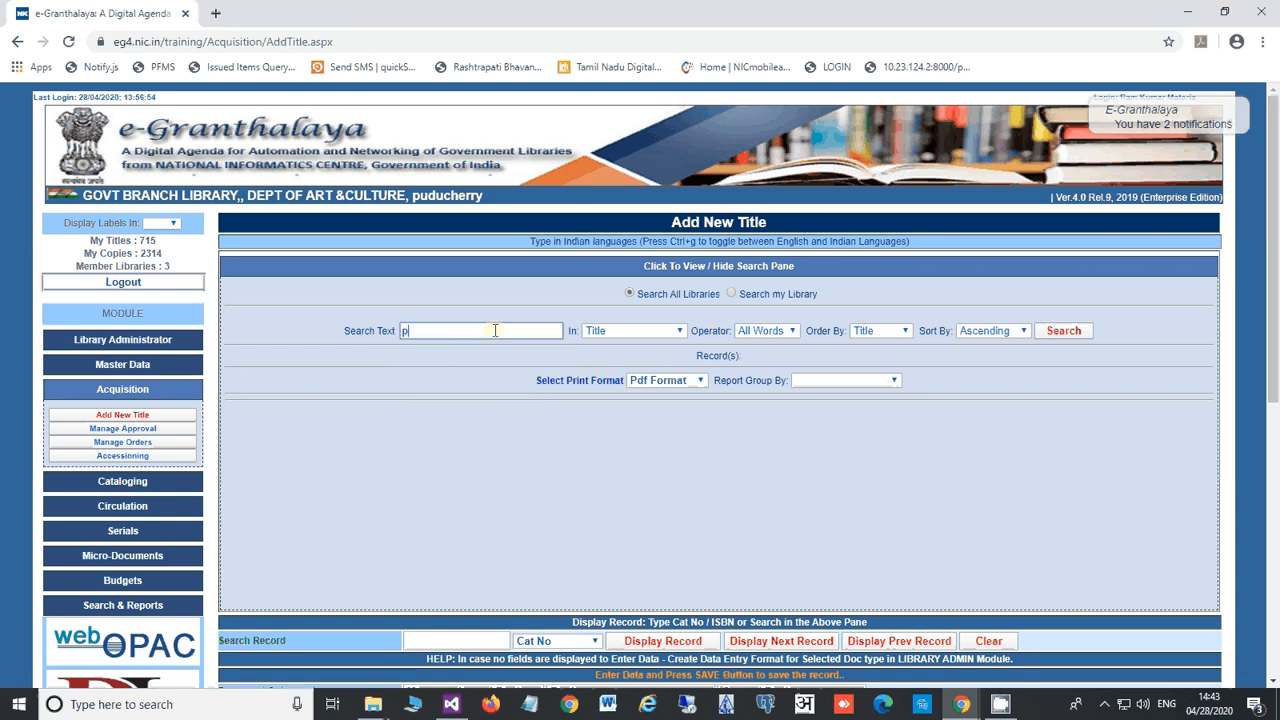
{"action": "type", "text": "hysical"}
{"action": "key", "text": "BackSpace"}
{"action": "key", "text": "BackSpace"}
{"action": "type", "text": "s"}
{"action": "left_click", "coordinate": [656, 336]}
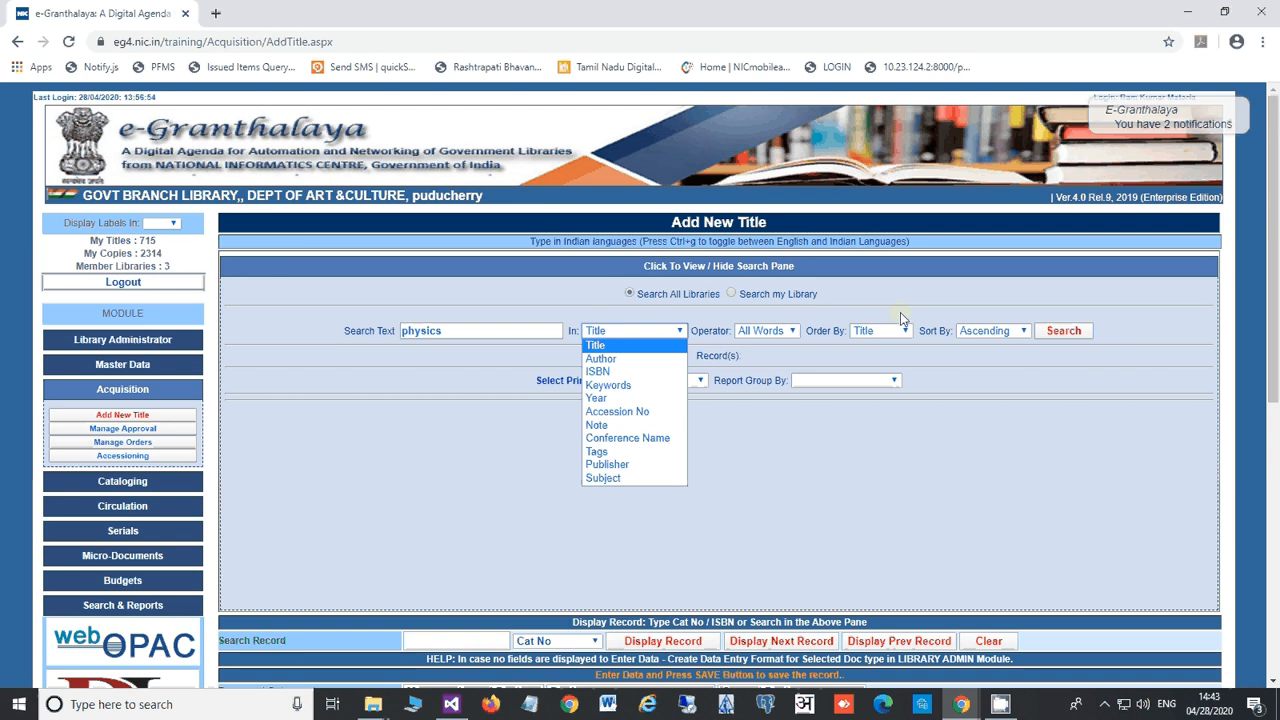
{"action": "left_click", "coordinate": [1066, 334]}
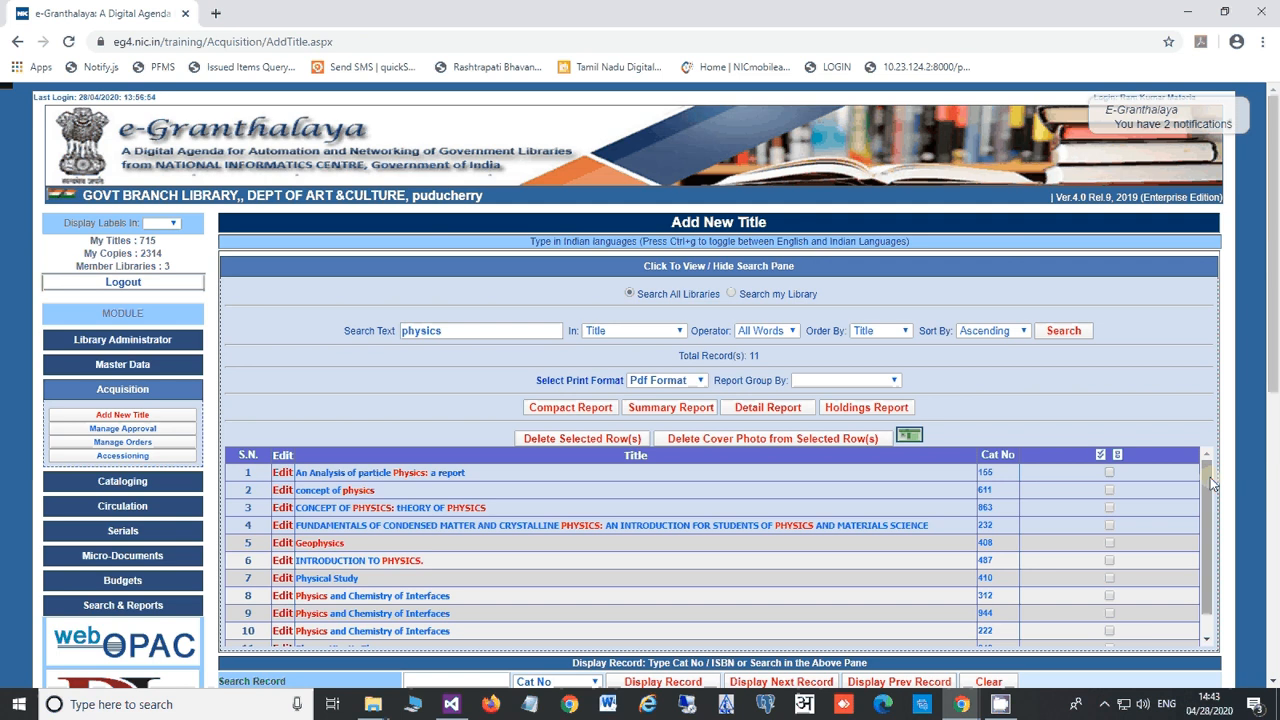
{"action": "left_click_drag", "start_coordinate": [1210, 477], "coordinate": [1206, 508]}
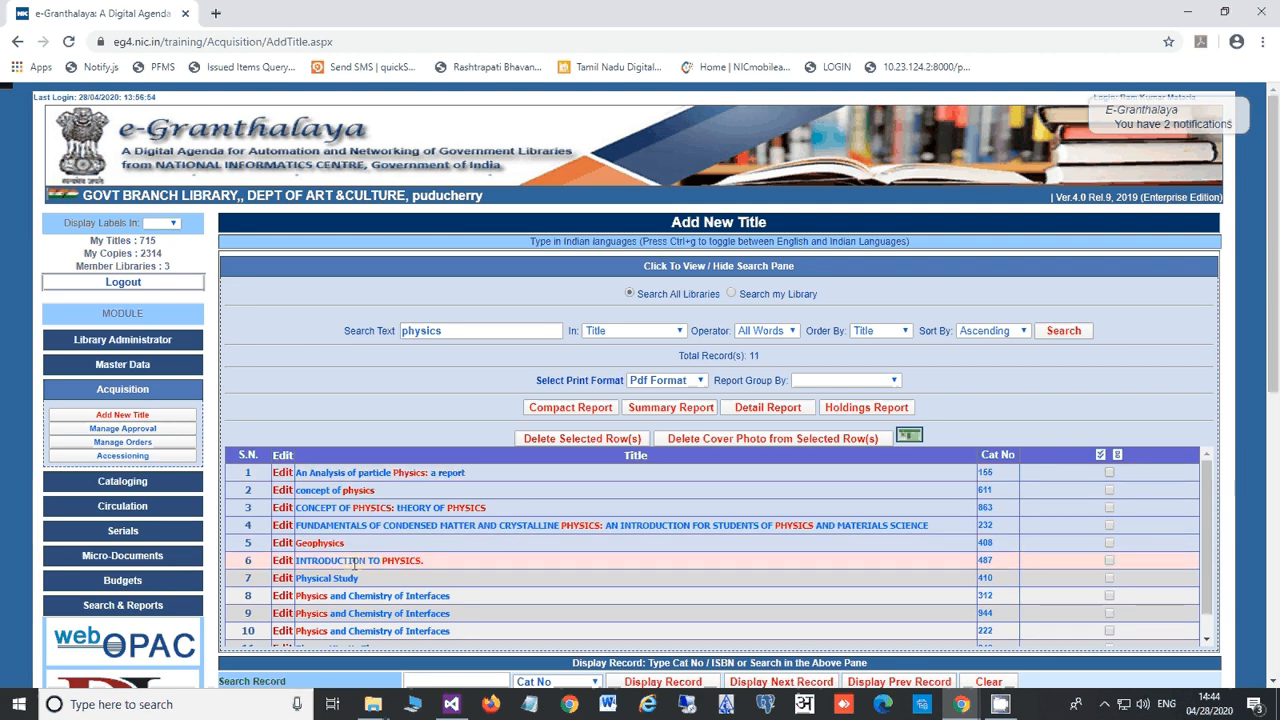
Load INTRODUCTION TO PHYSICS (Cat No 487) from result row 6 and scroll through its details.
{"action": "left_click", "coordinate": [283, 563]}
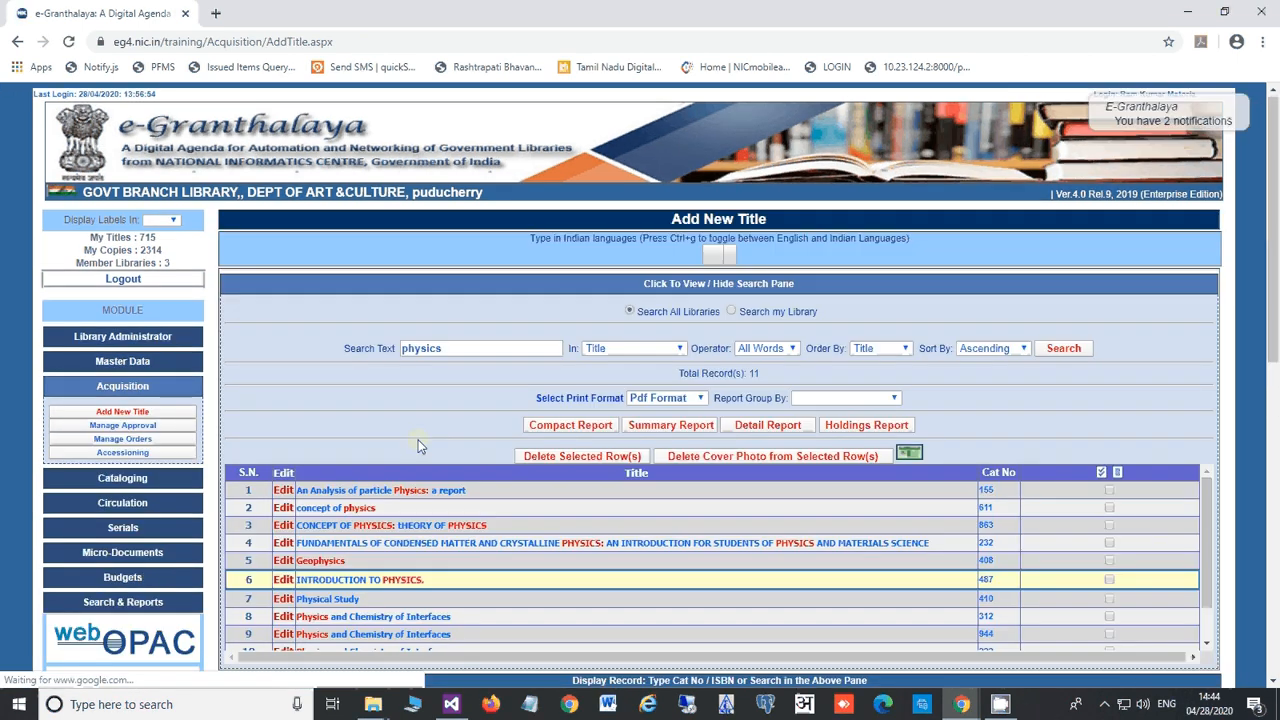
{"action": "scroll", "coordinate": [318, 422], "scroll_direction": "down", "scroll_amount": 3}
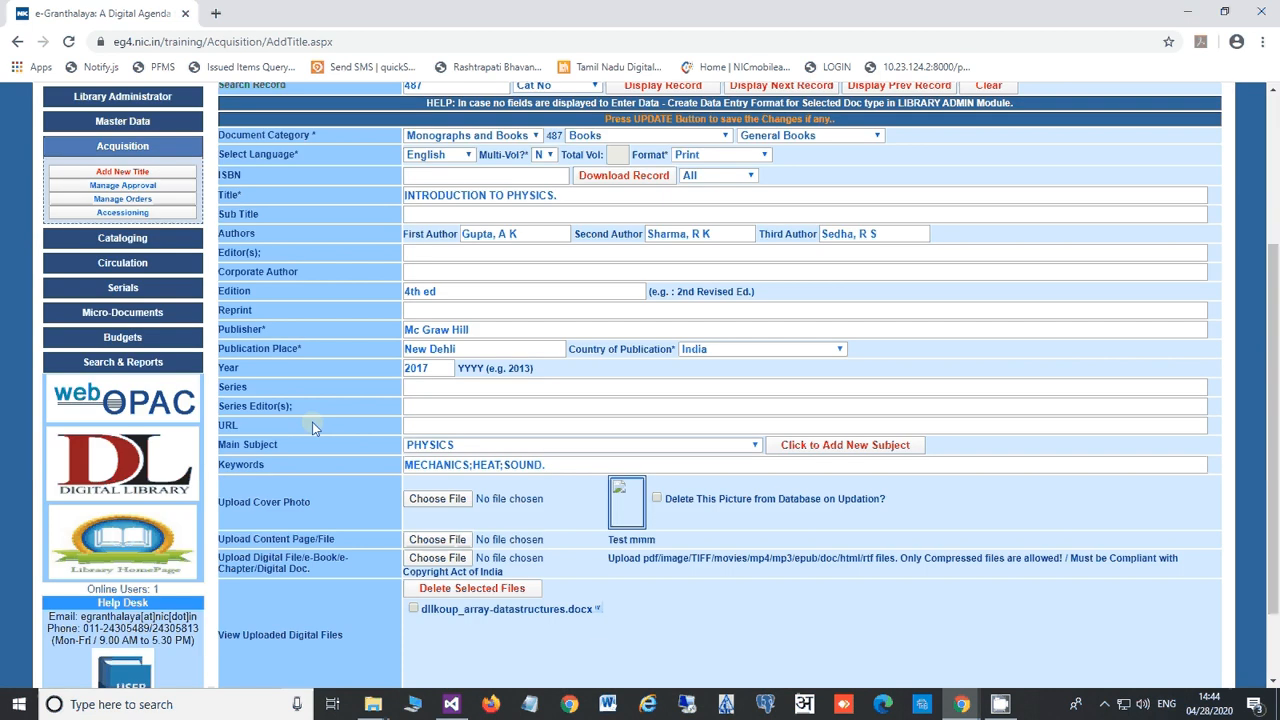
{"action": "scroll", "coordinate": [305, 391], "scroll_direction": "down", "scroll_amount": 2}
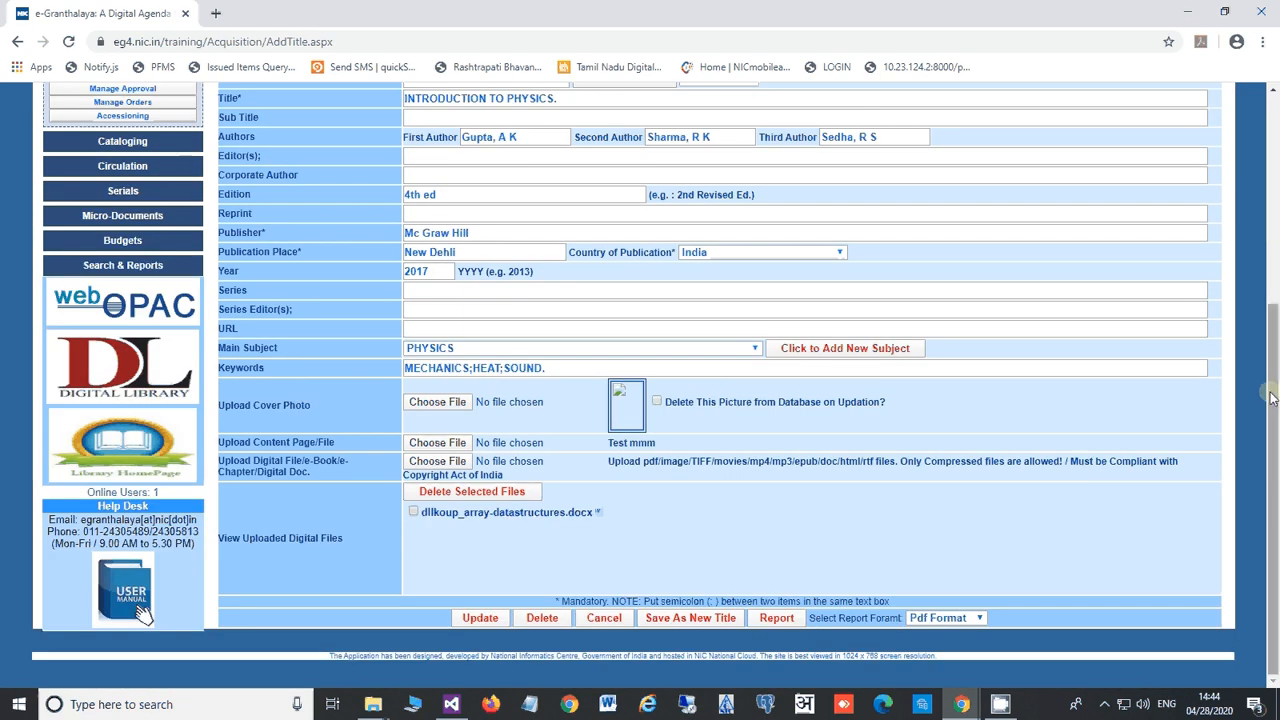
{"action": "left_click_drag", "start_coordinate": [1270, 395], "coordinate": [1268, 244]}
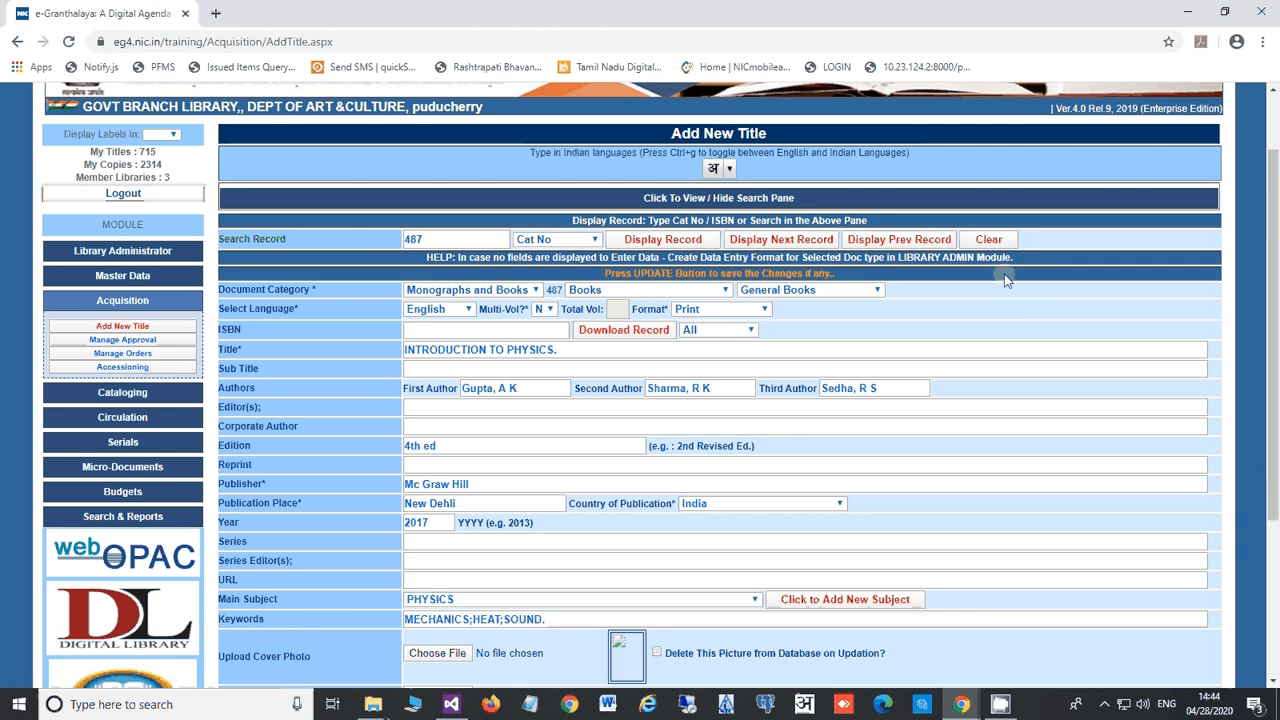
Clear the loaded record from the form and delete 487 from the Search Record box.
{"action": "left_click", "coordinate": [988, 240]}
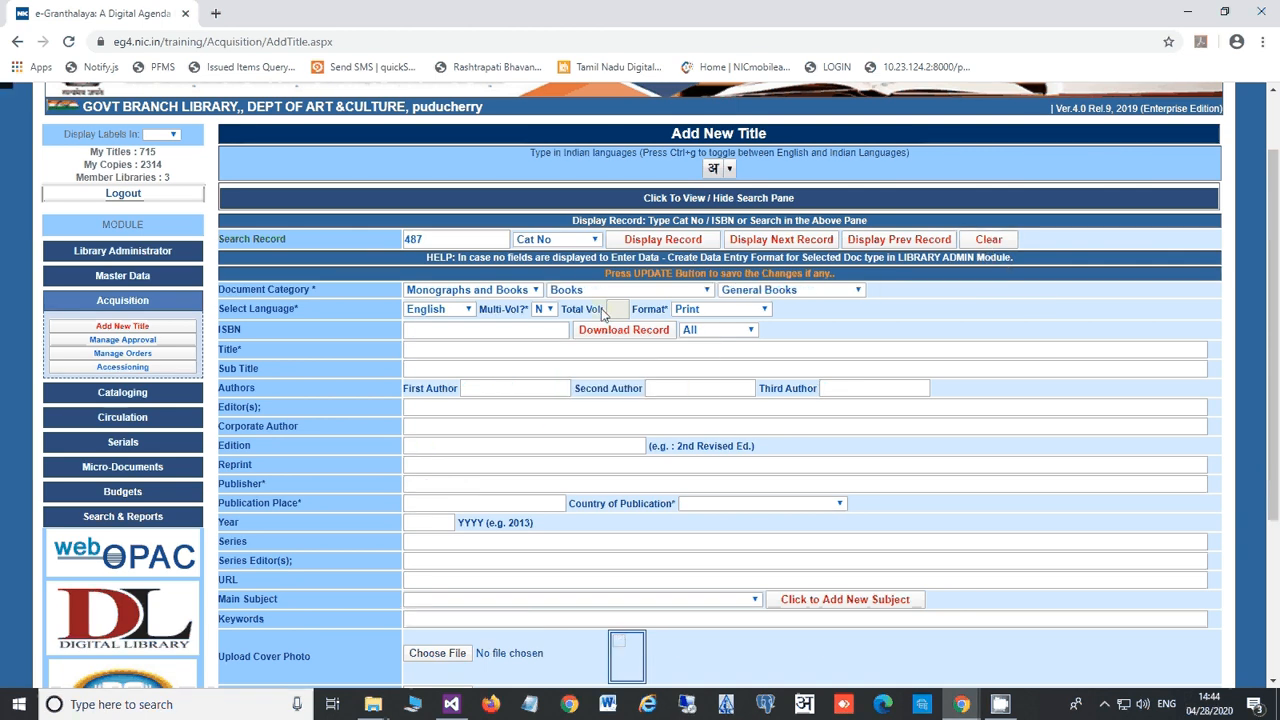
{"action": "left_click_drag", "start_coordinate": [440, 240], "coordinate": [392, 245]}
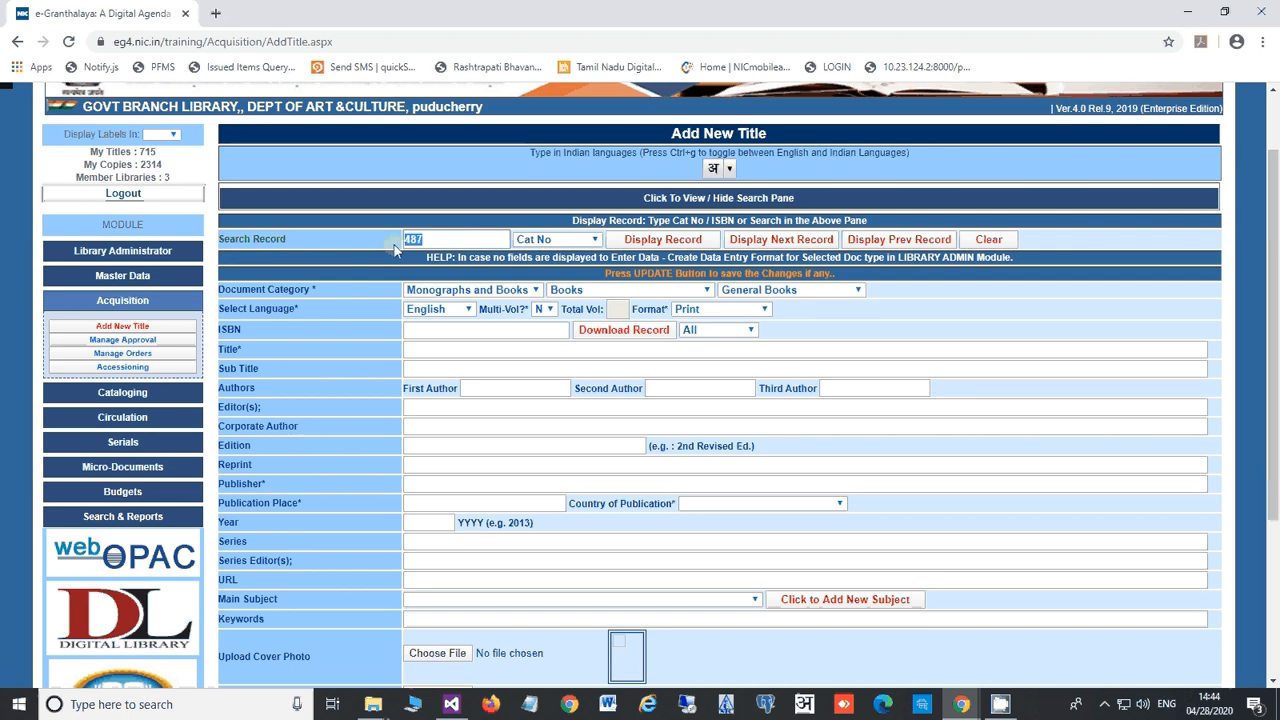
{"action": "key", "text": "BackSpace"}
{"action": "left_click", "coordinate": [424, 331]}
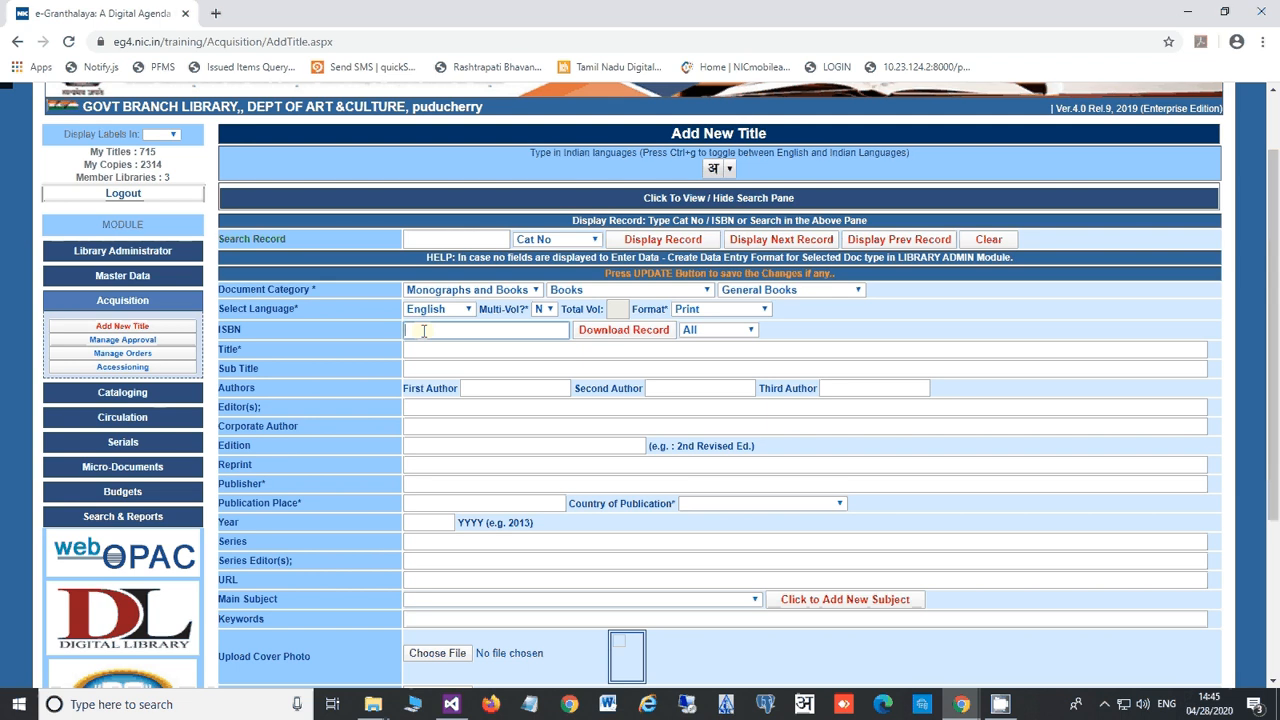
{"action": "type", "text": "09"}
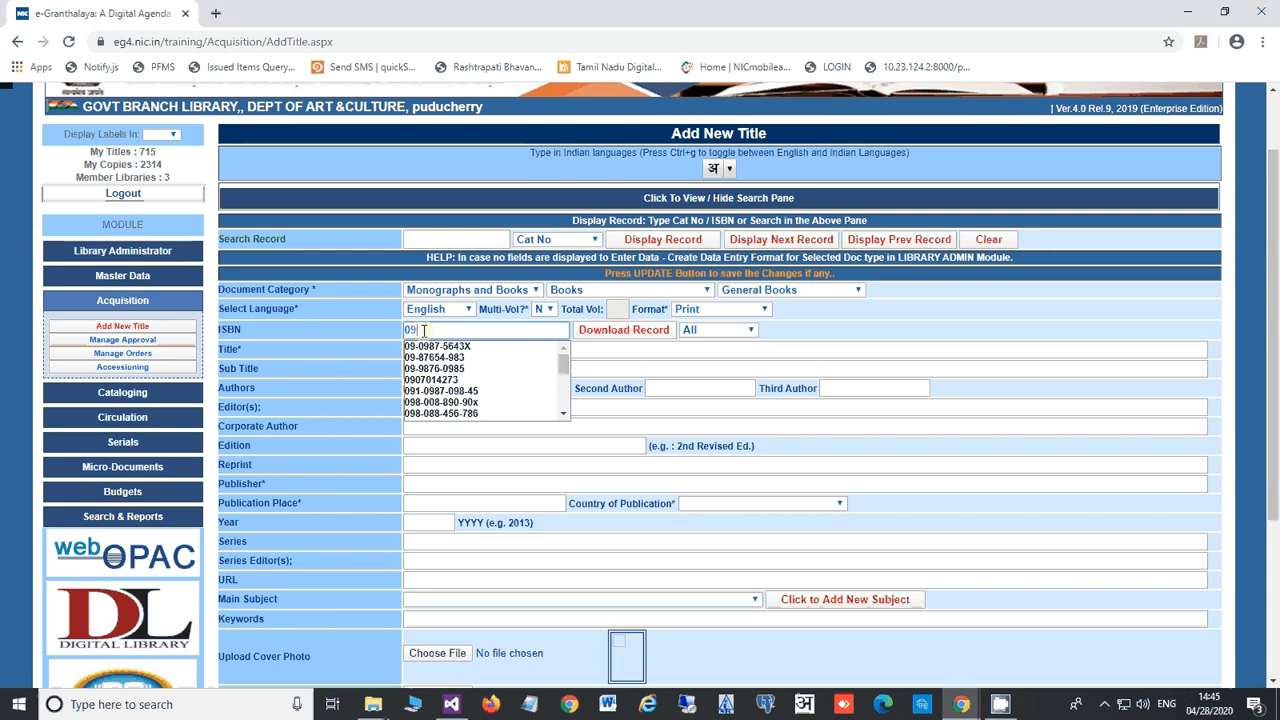
{"action": "type", "text": "7"}
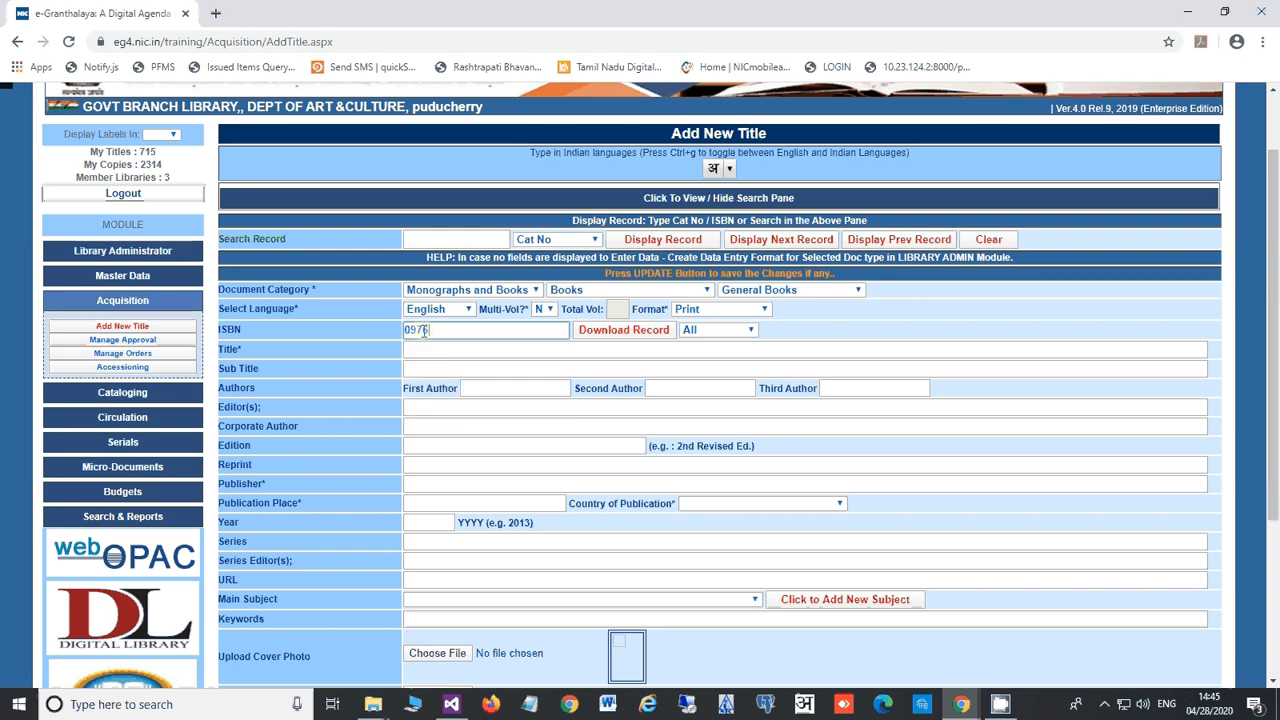
{"action": "type", "text": "6-9087-890"}
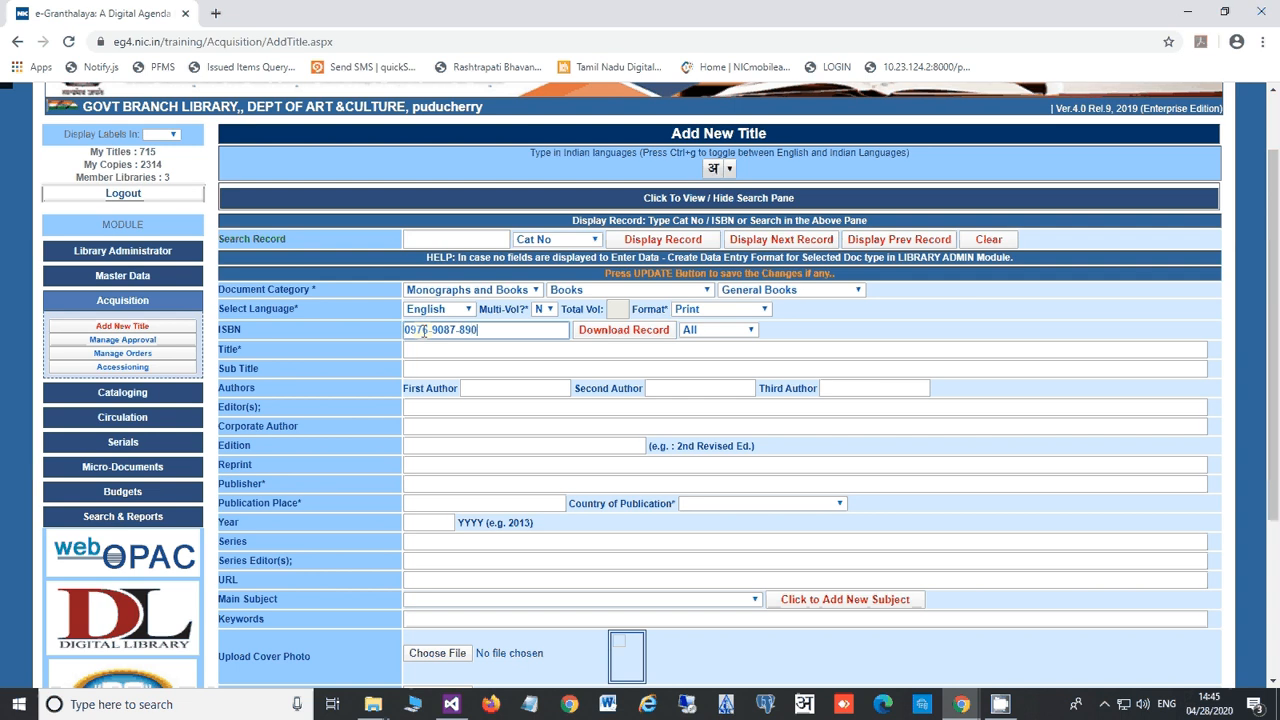
{"action": "type", "text": "-X"}
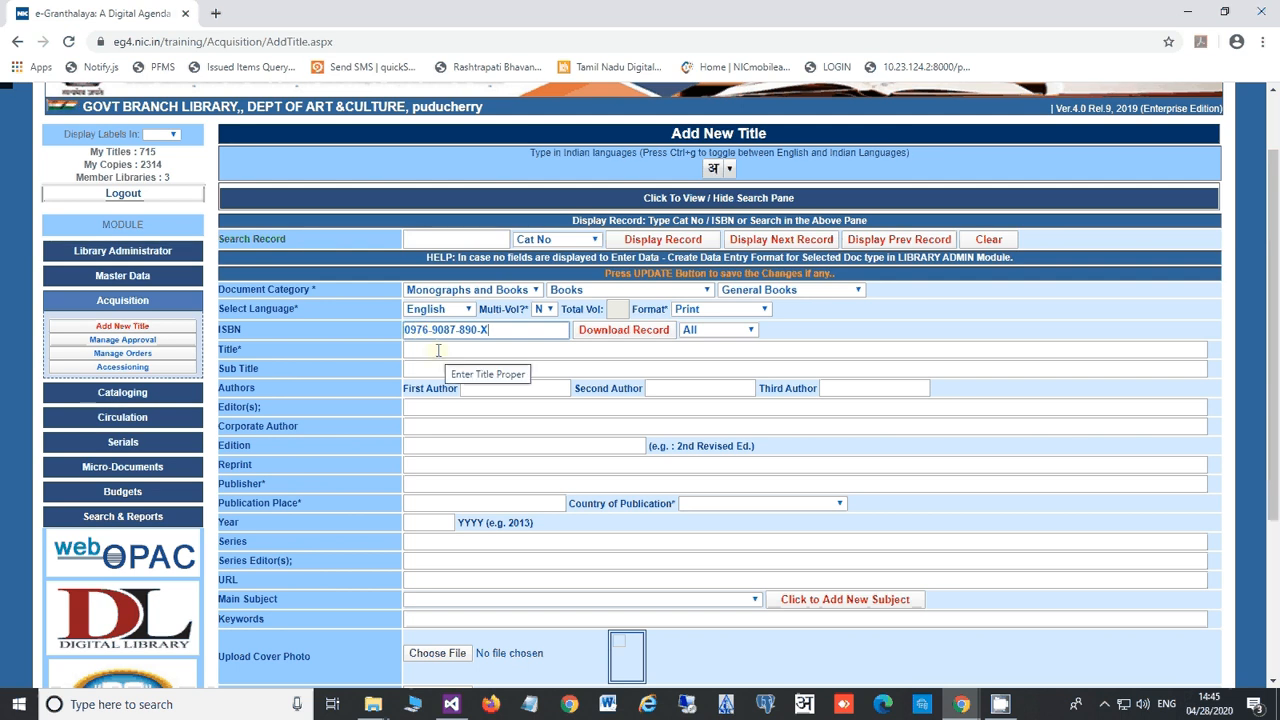
{"action": "left_click", "coordinate": [438, 350]}
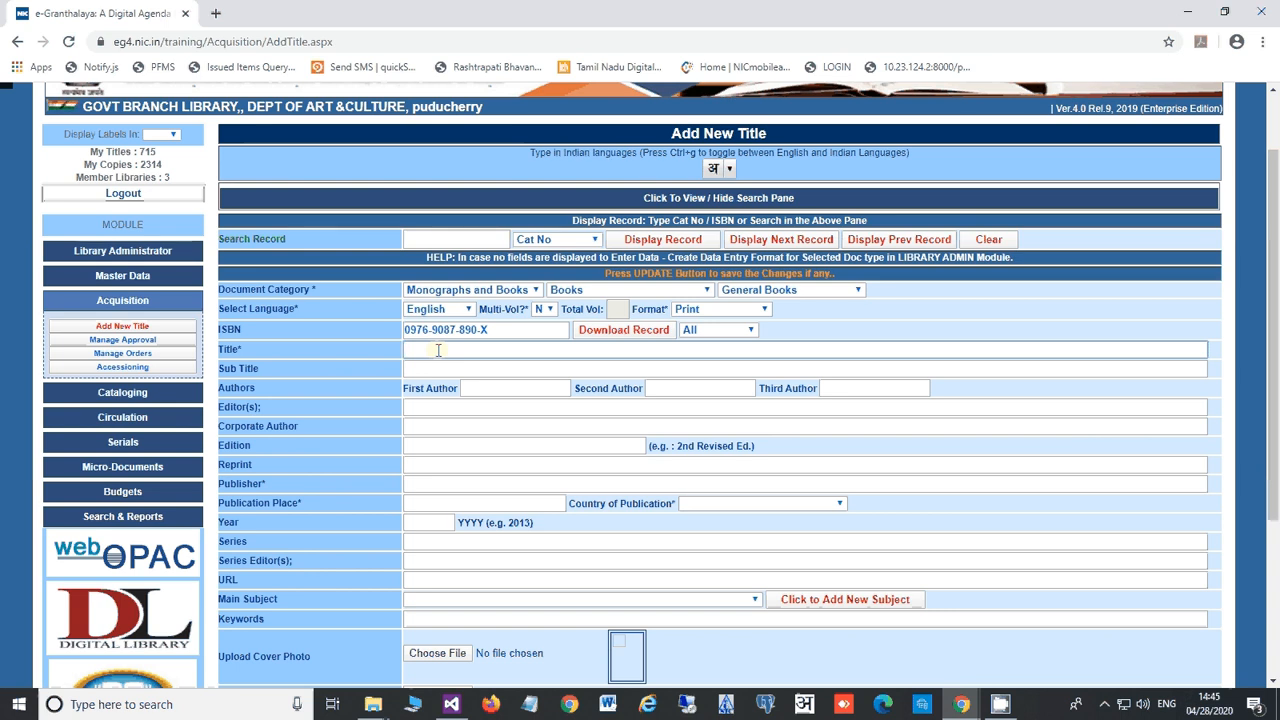
{"action": "type", "text": "ASP"}
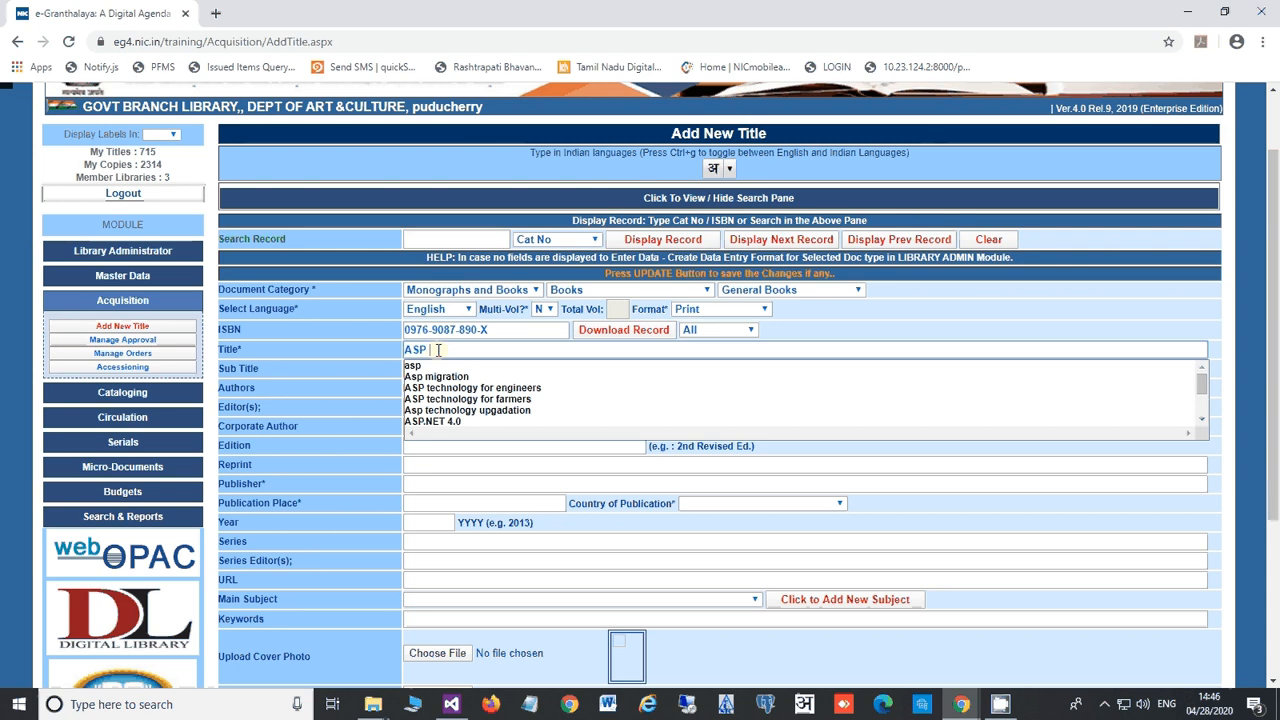
{"action": "type", "text": "te"}
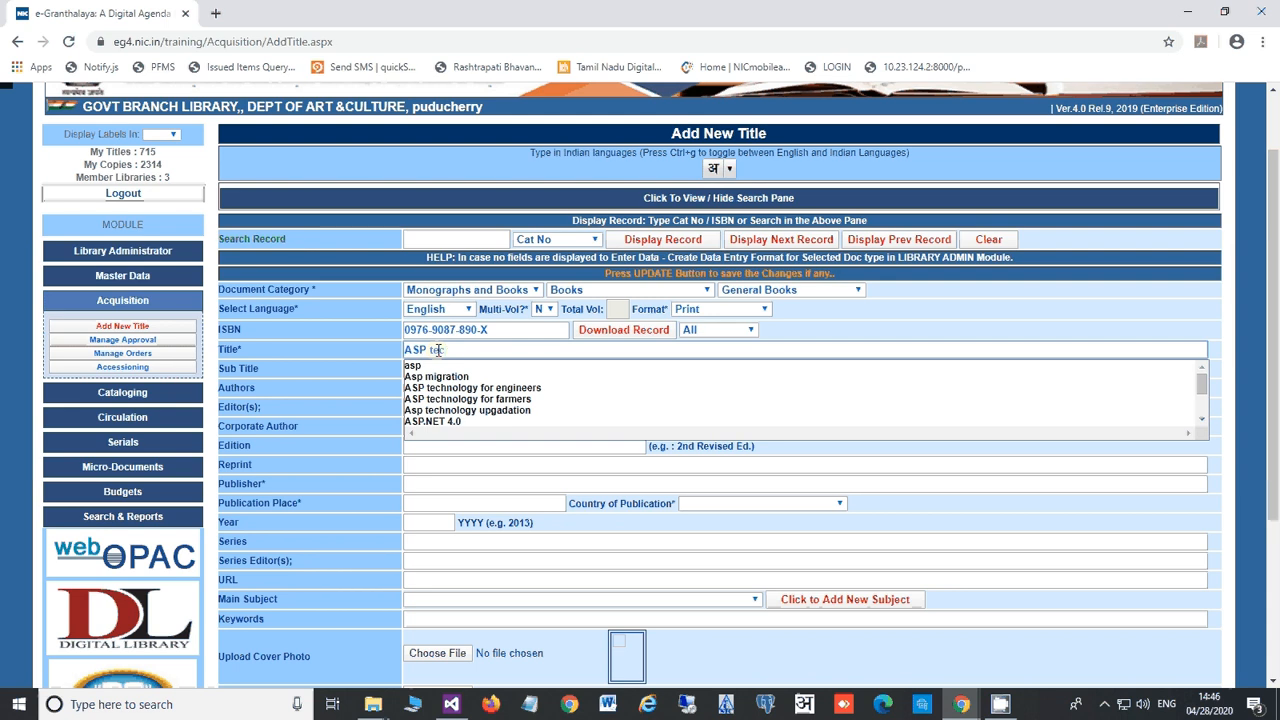
{"action": "type", "text": "chnology for "}
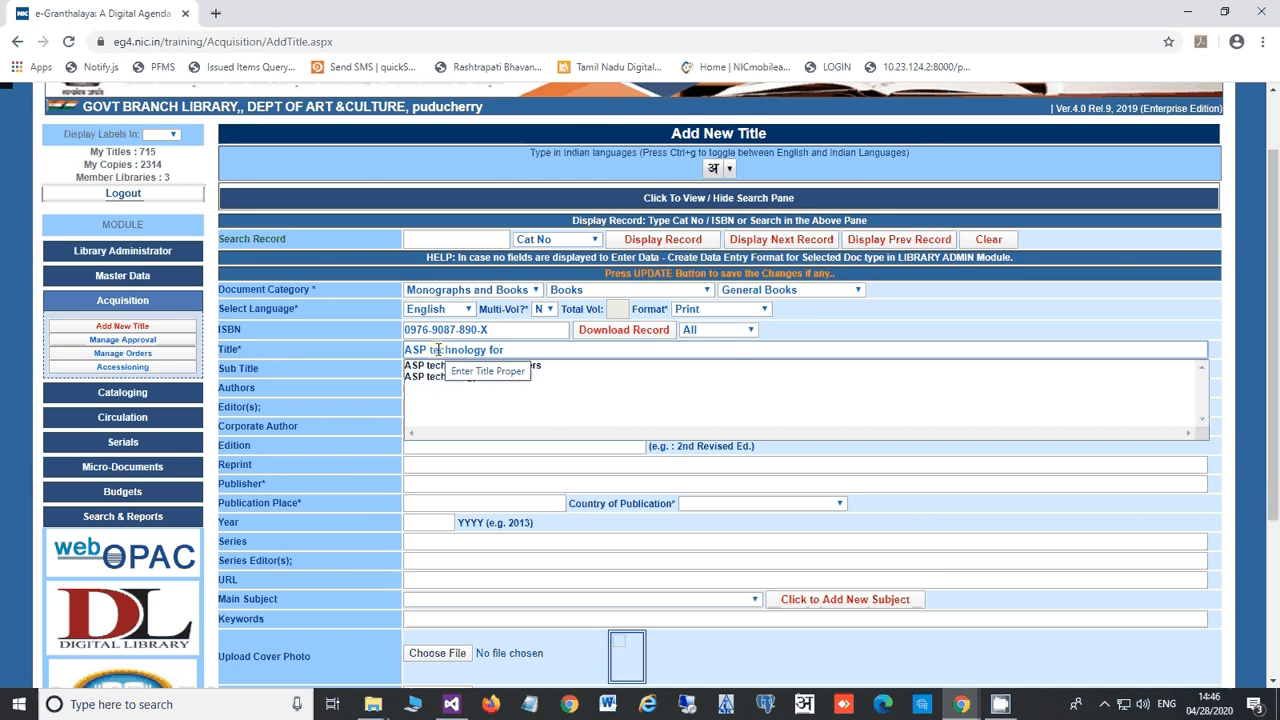
{"action": "type", "text": "gr"}
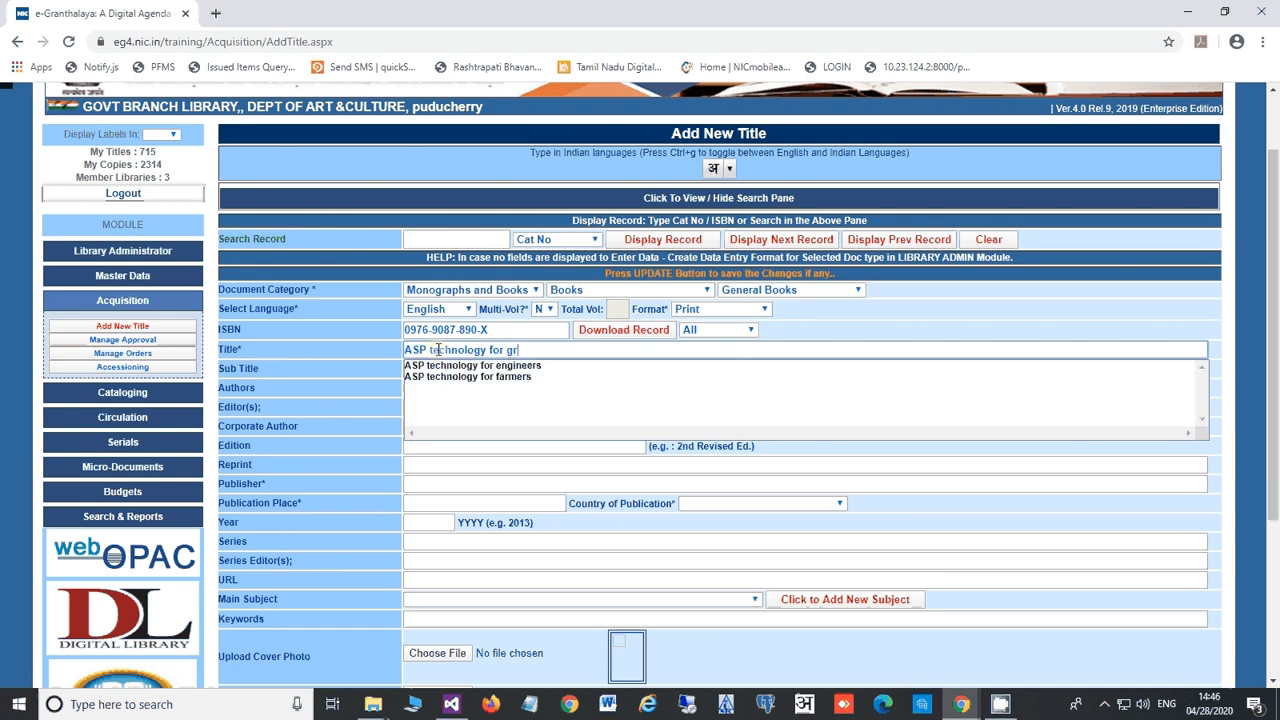
{"action": "type", "text": "oup head of deve"}
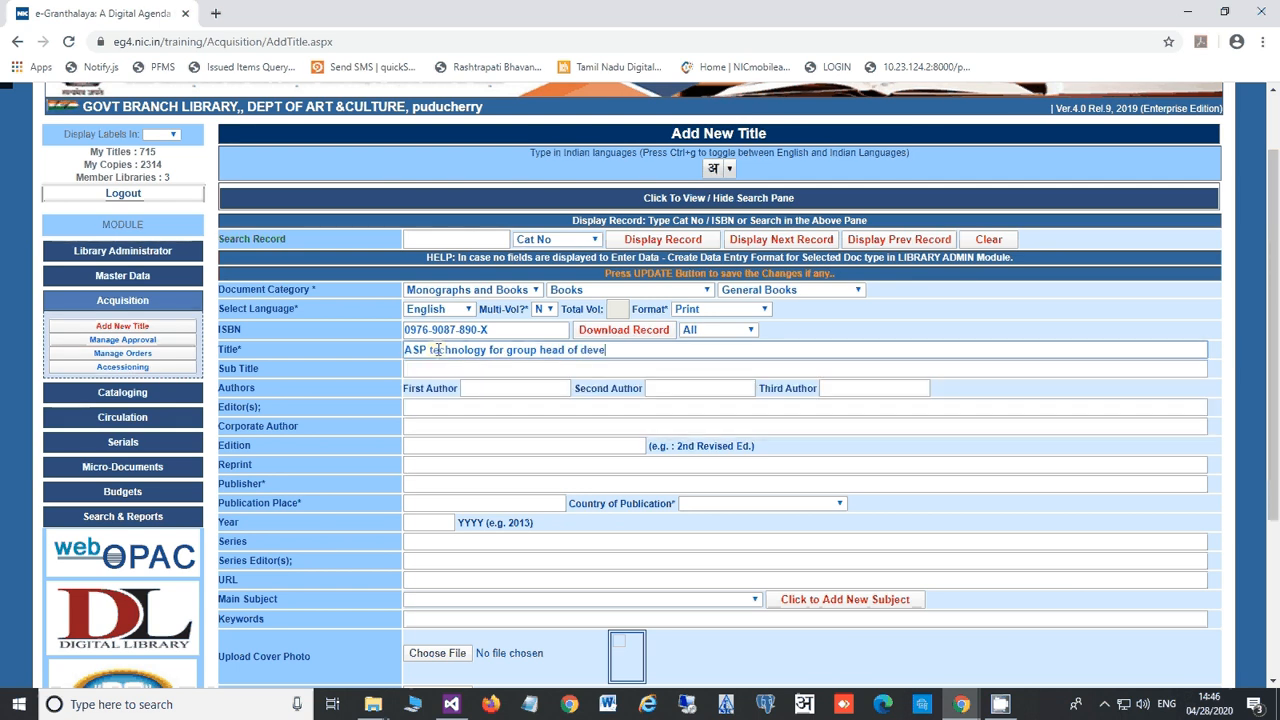
{"action": "type", "text": "lopments"}
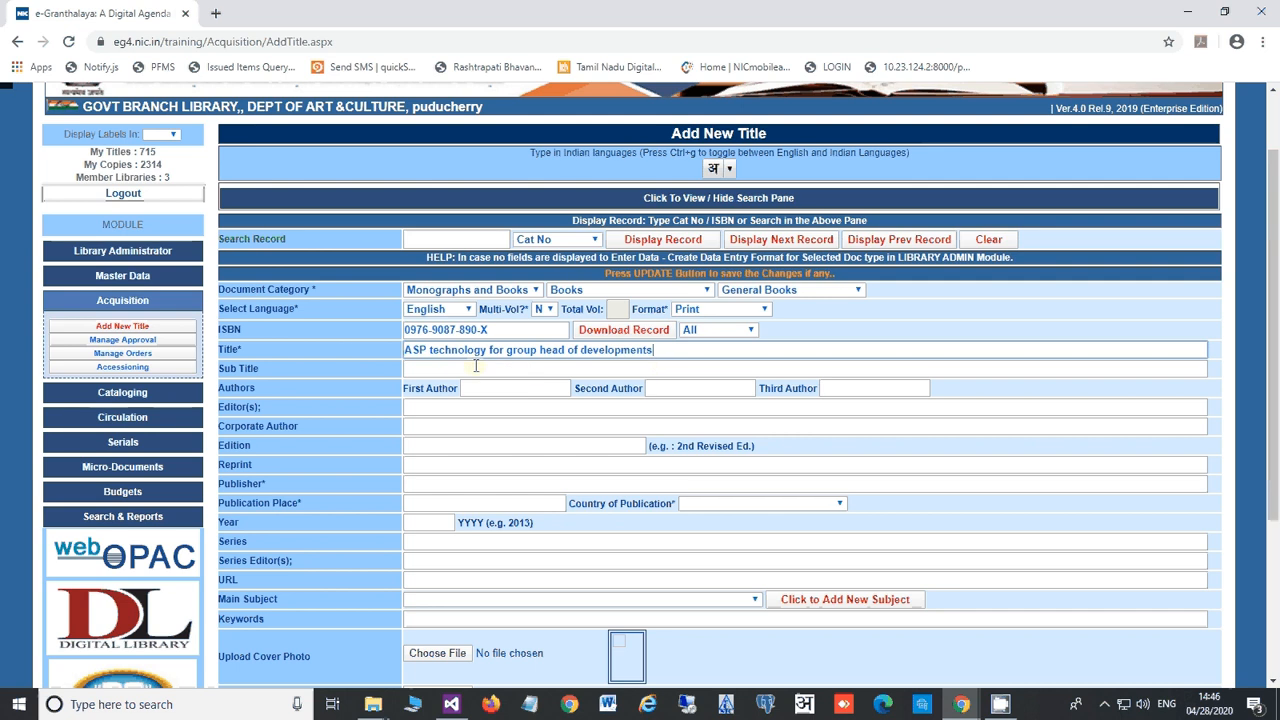
{"action": "left_click", "coordinate": [446, 369]}
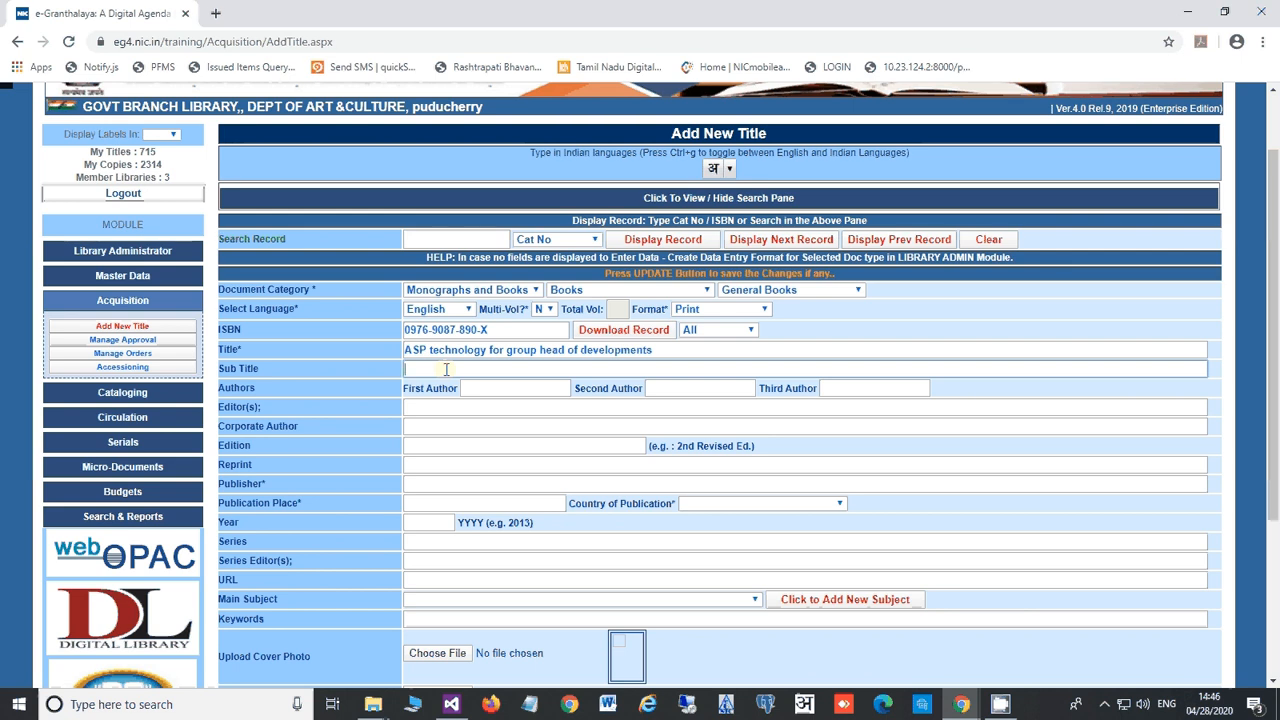
Skip the subtitle, pick the suggested first author's name, and enter the second author's name.
{"action": "key", "text": "Tab"}
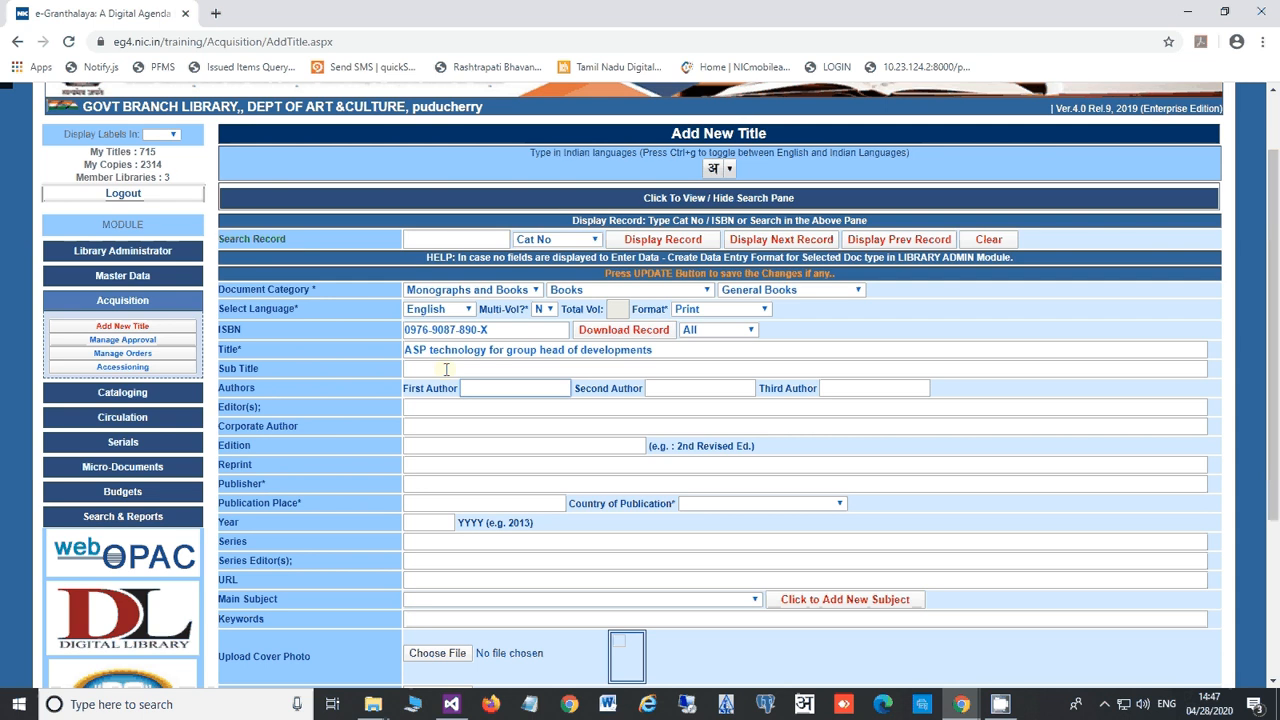
{"action": "type", "text": "Kapoor"}
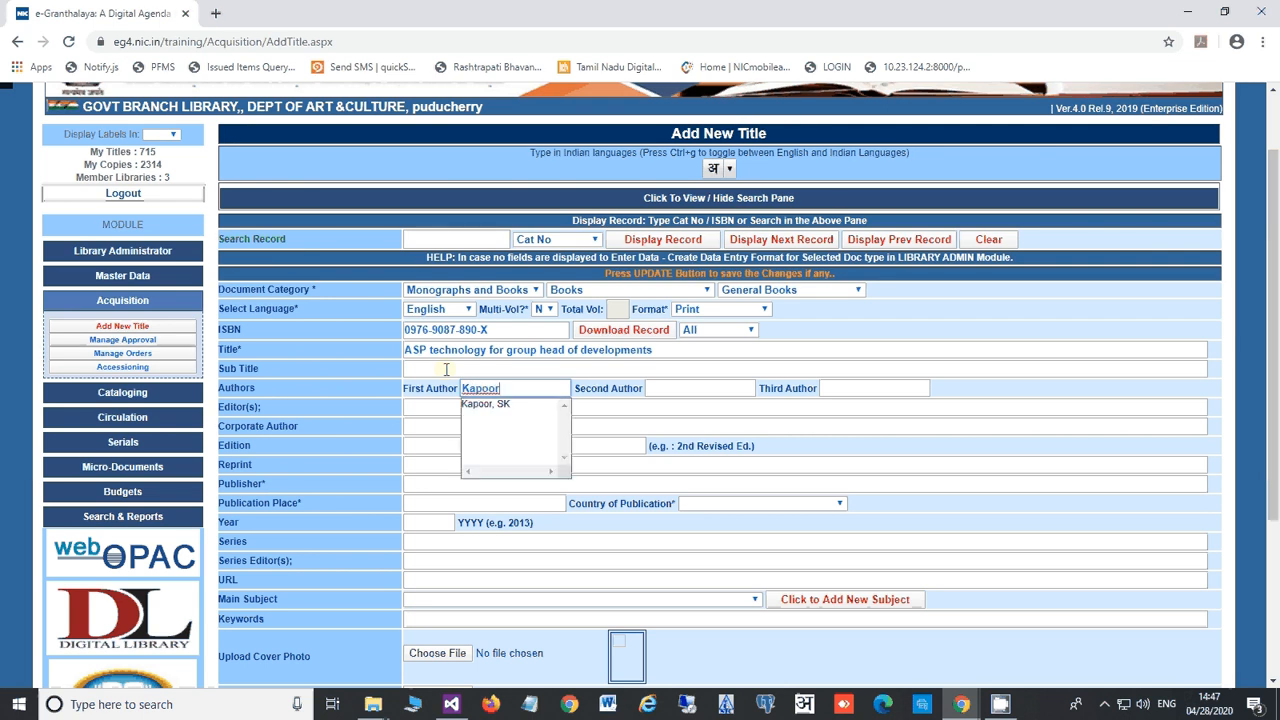
{"action": "type", "text": ","}
{"action": "left_click", "coordinate": [494, 406]}
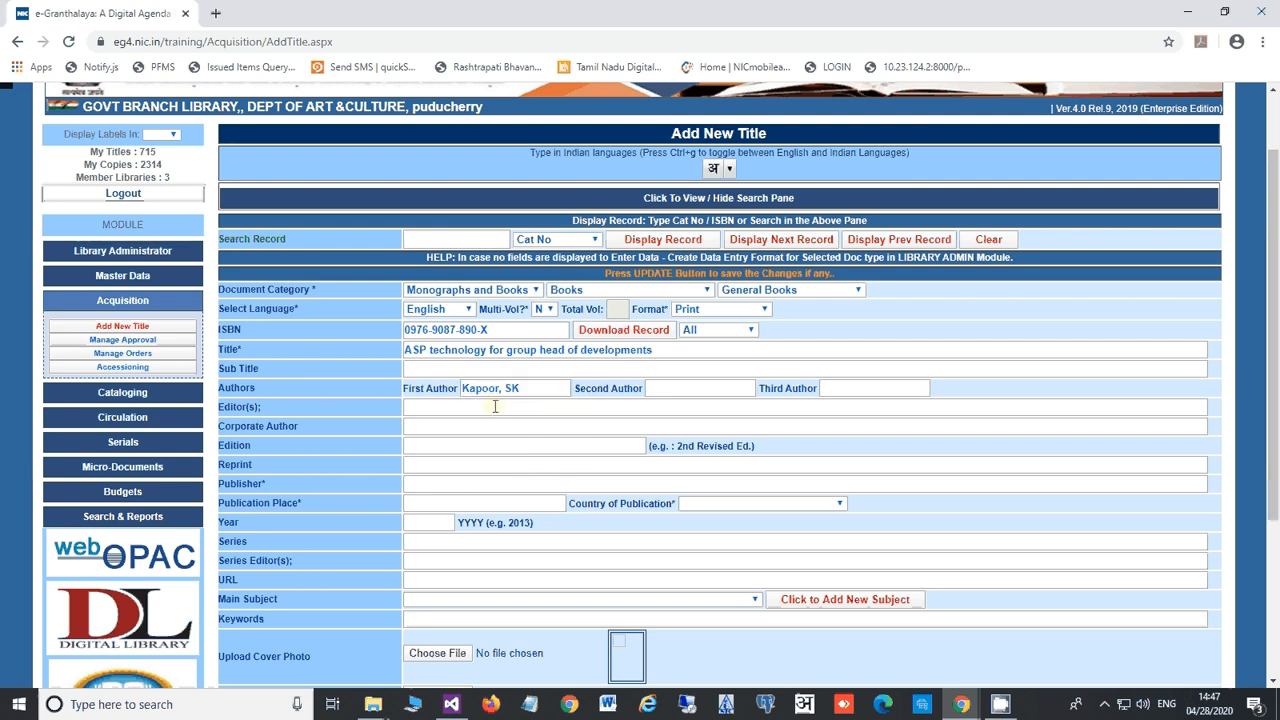
{"action": "left_click", "coordinate": [660, 391]}
{"action": "type", "text": "Man"}
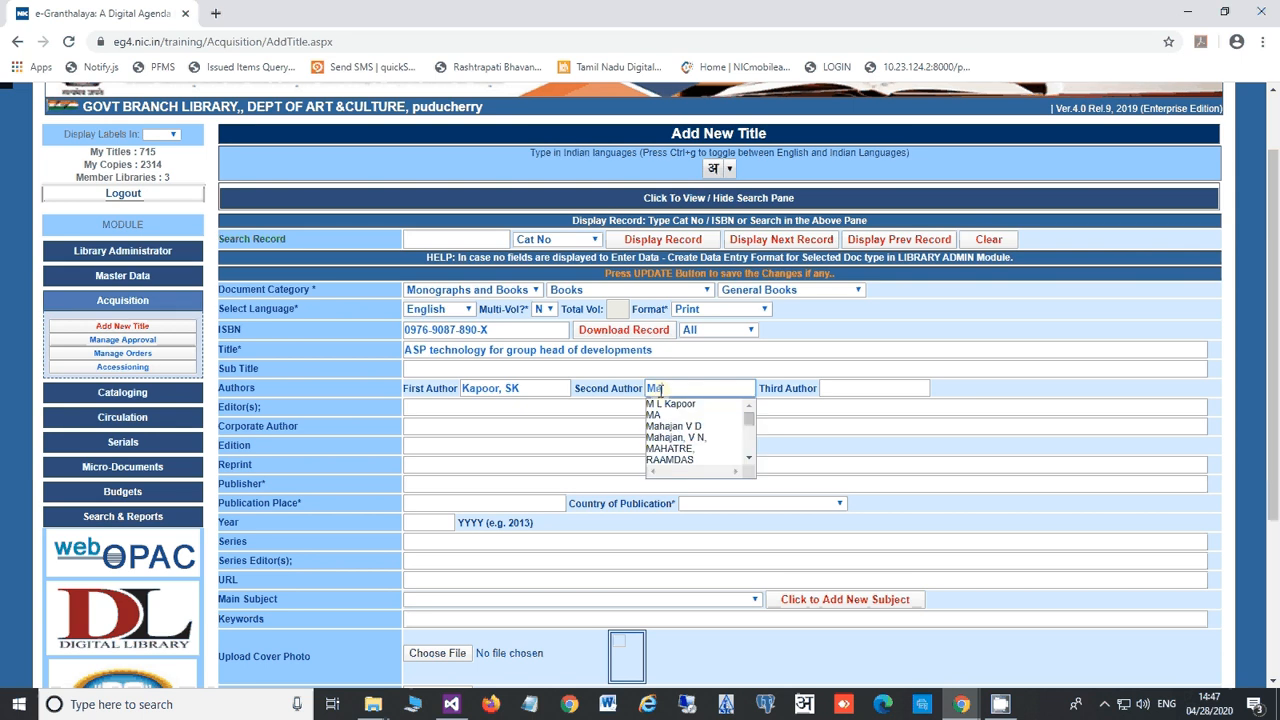
{"action": "type", "text": "a, M"}
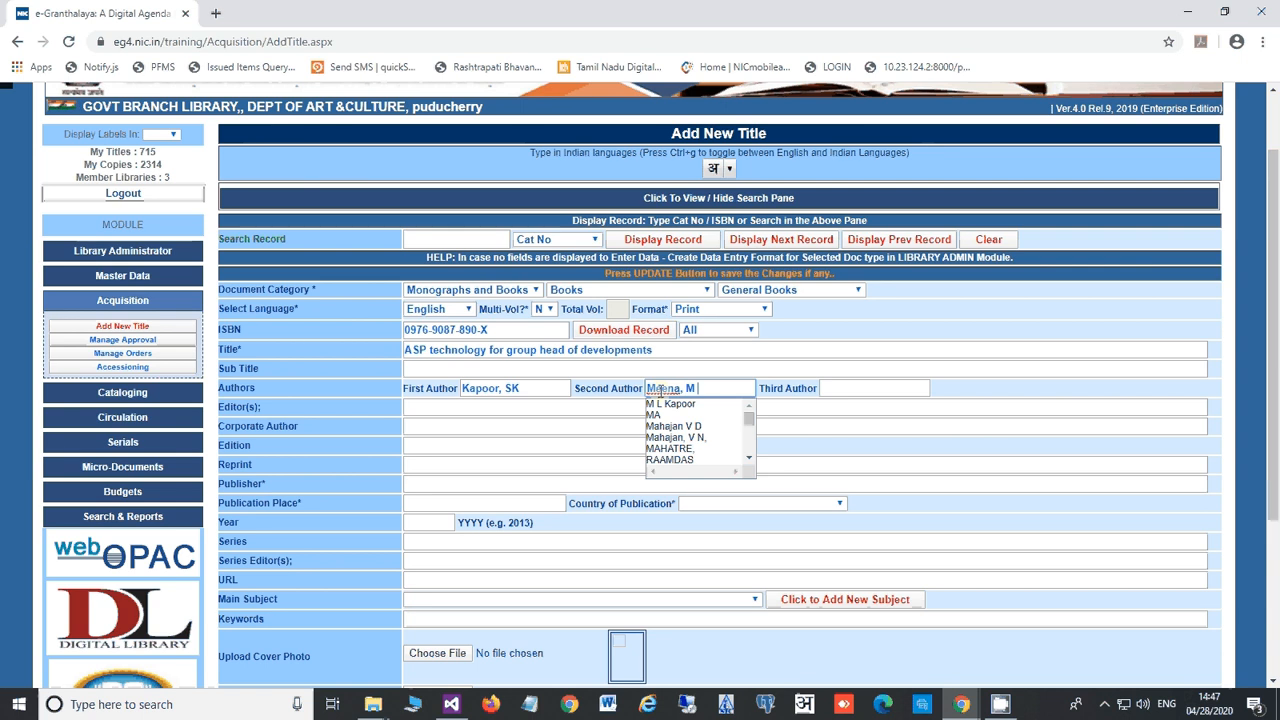
{"action": "type", "text": " L"}
{"action": "left_click", "coordinate": [857, 388]}
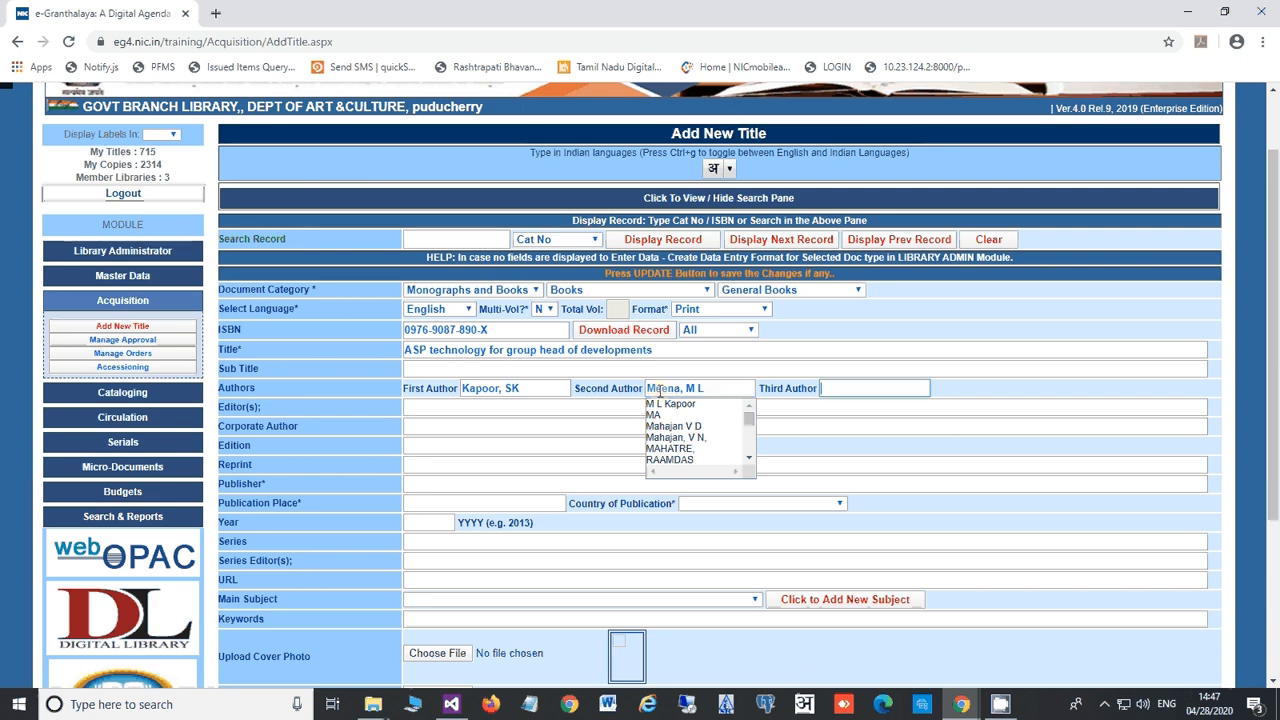
{"action": "left_click", "coordinate": [553, 408]}
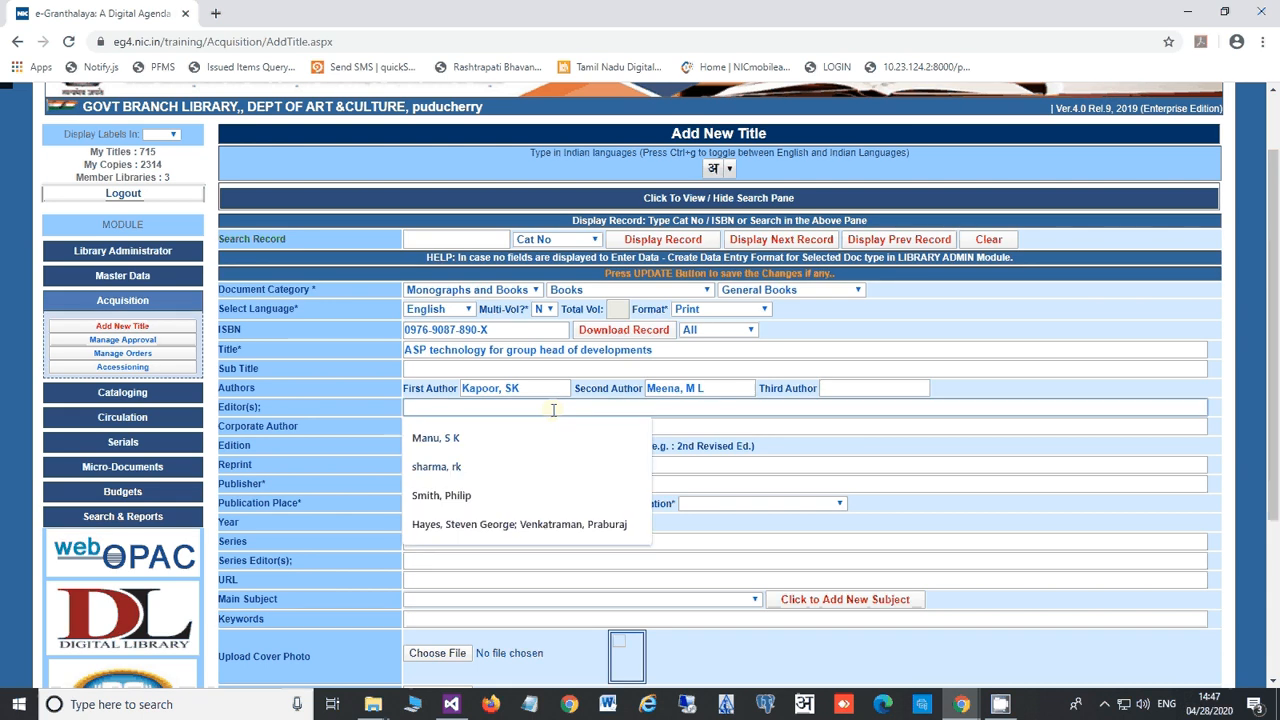
Enter both editors' names in Editor(s), separated by a semicolon.
{"action": "left_click", "coordinate": [553, 410]}
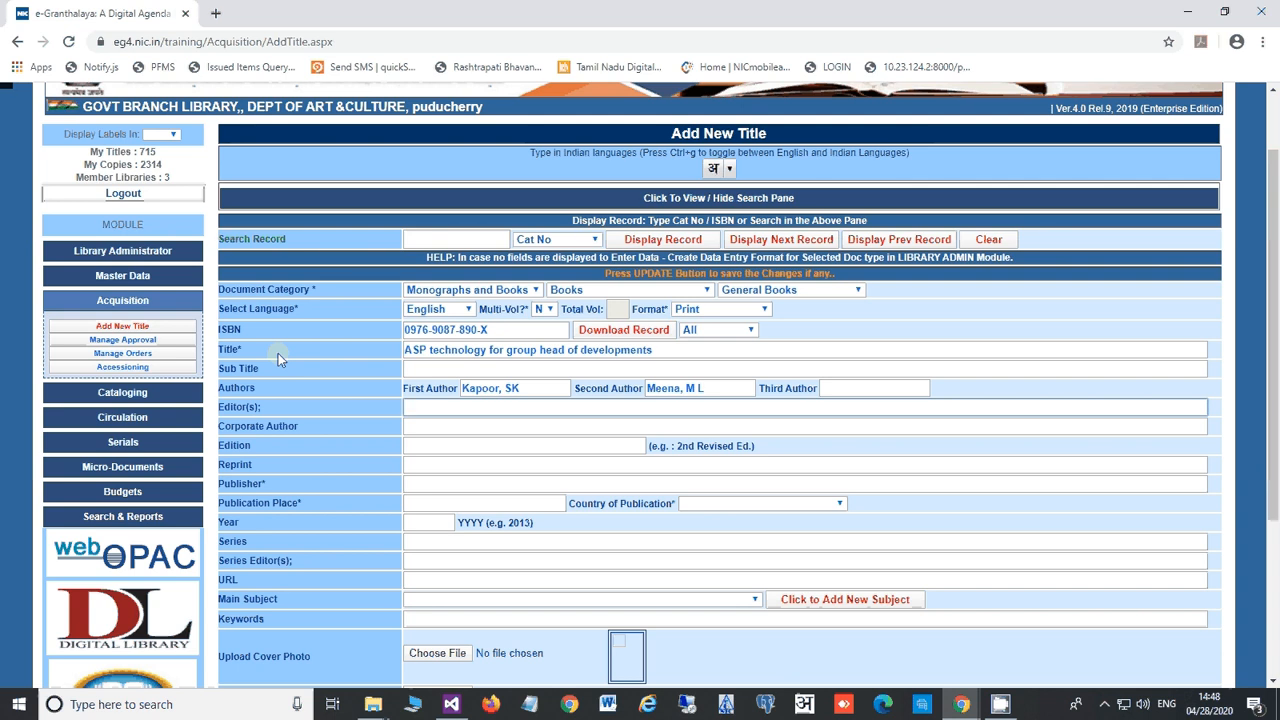
{"action": "type", "text": "M K Sha"}
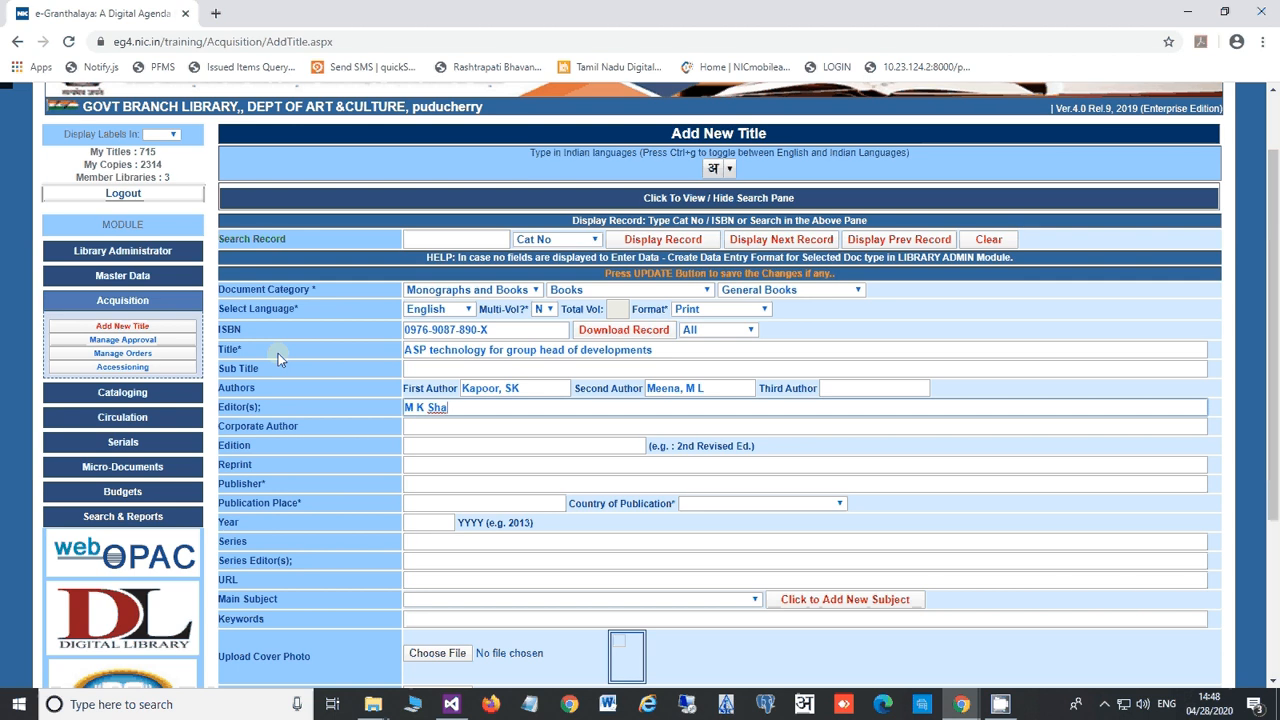
{"action": "type", "text": "h; K L"}
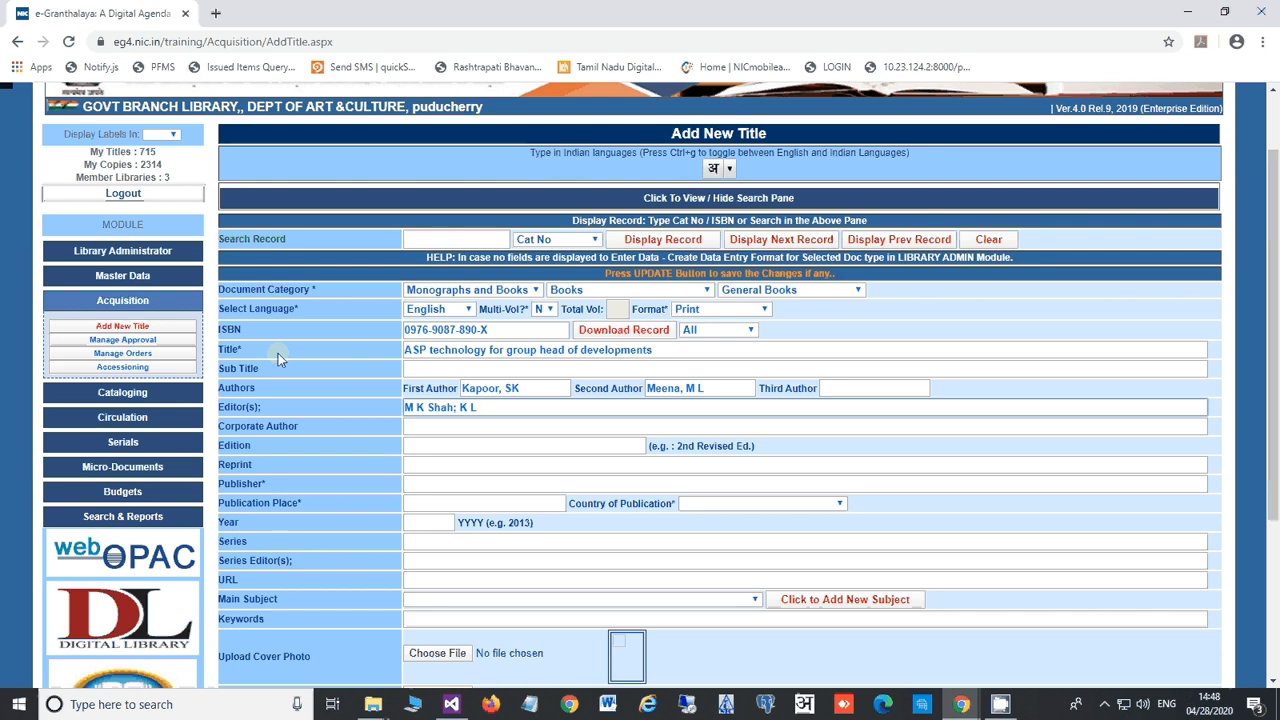
{"action": "type", "text": " Gupta"}
{"action": "key", "text": "Tab"}
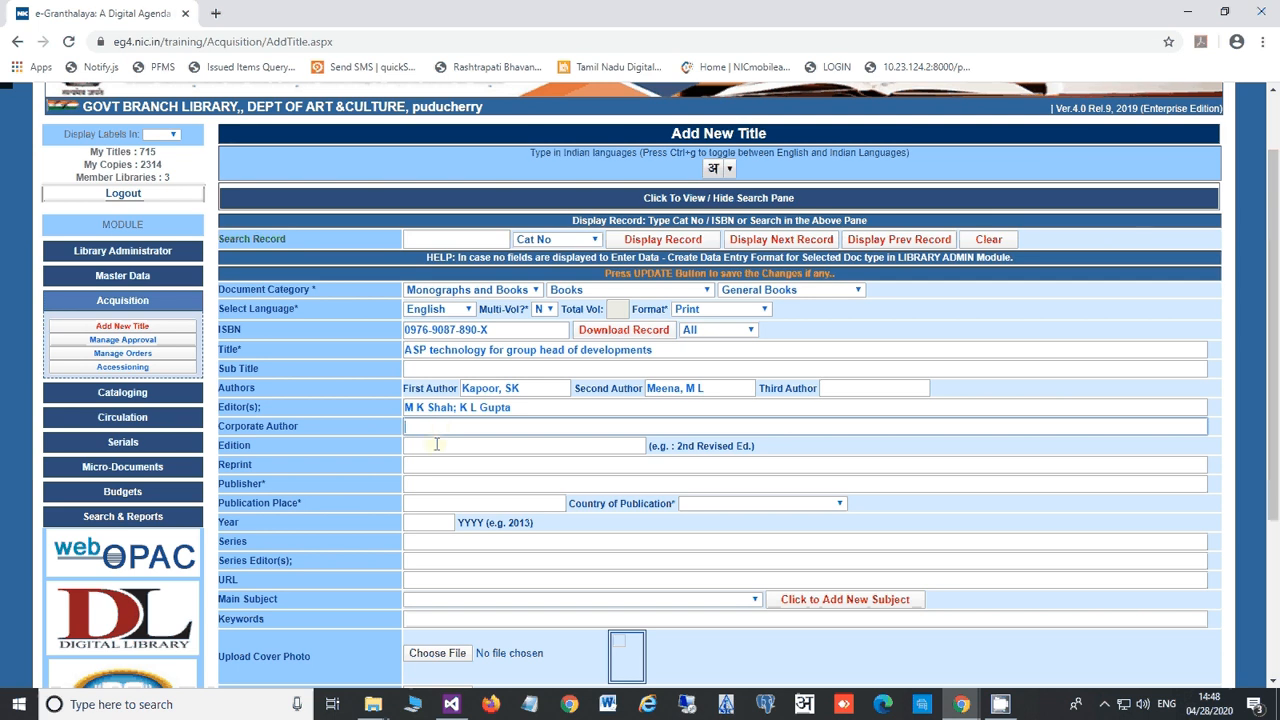
{"action": "left_click", "coordinate": [437, 447]}
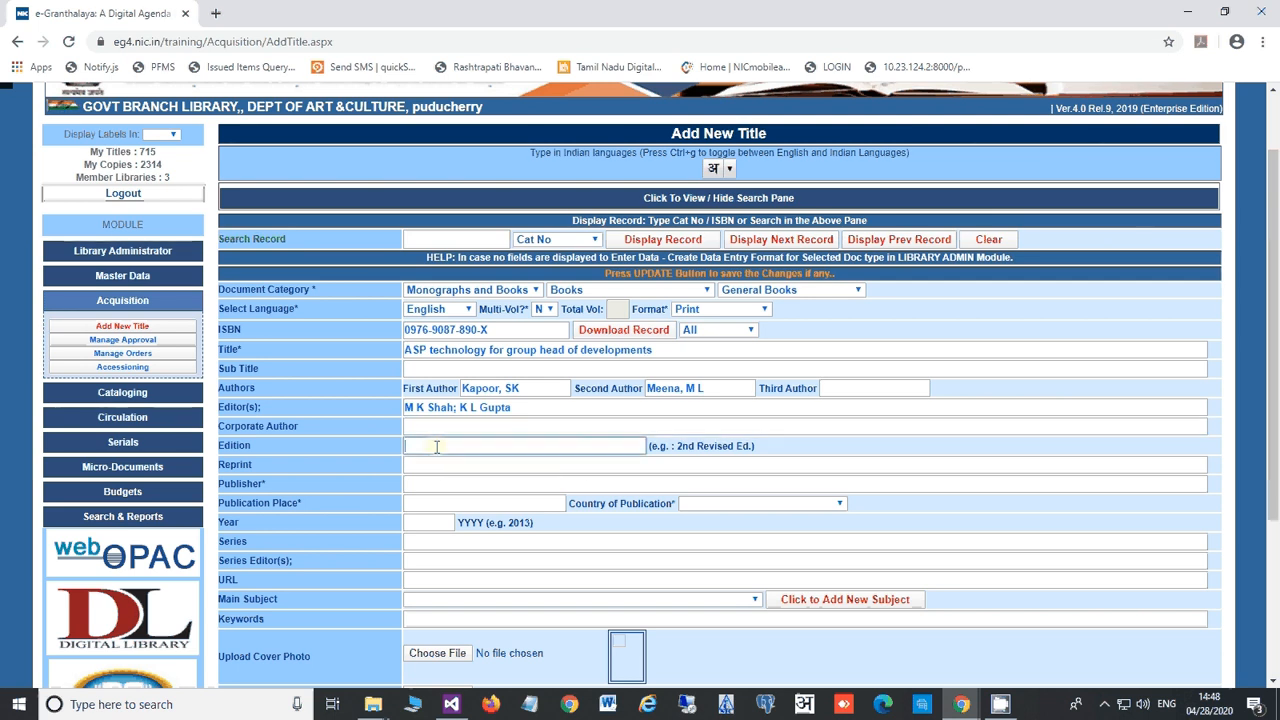
Set the edition to 2nd ed and the publisher to TATA MACGRAEW HILL.
{"action": "type", "text": "@nd"}
{"action": "key", "text": "BackSpace"}
{"action": "key", "text": "BackSpace"}
{"action": "key", "text": "BackSpace"}
{"action": "type", "text": "2nd"}
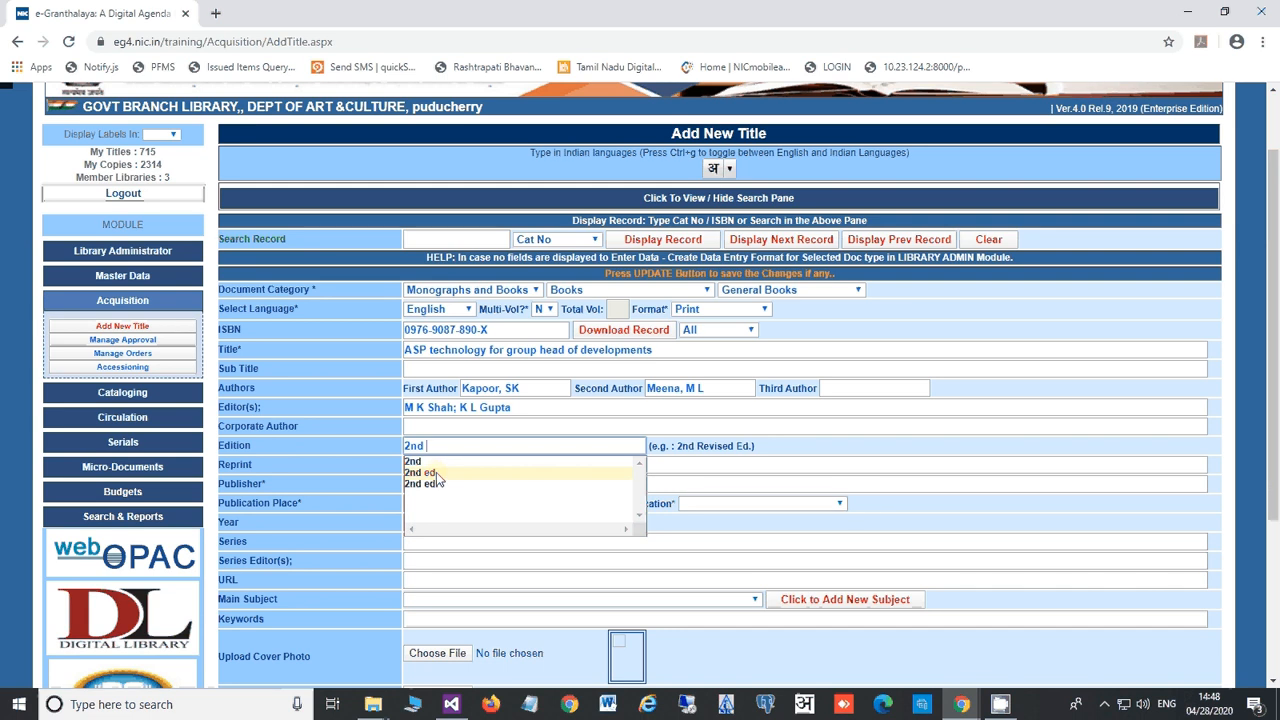
{"action": "left_click", "coordinate": [436, 472]}
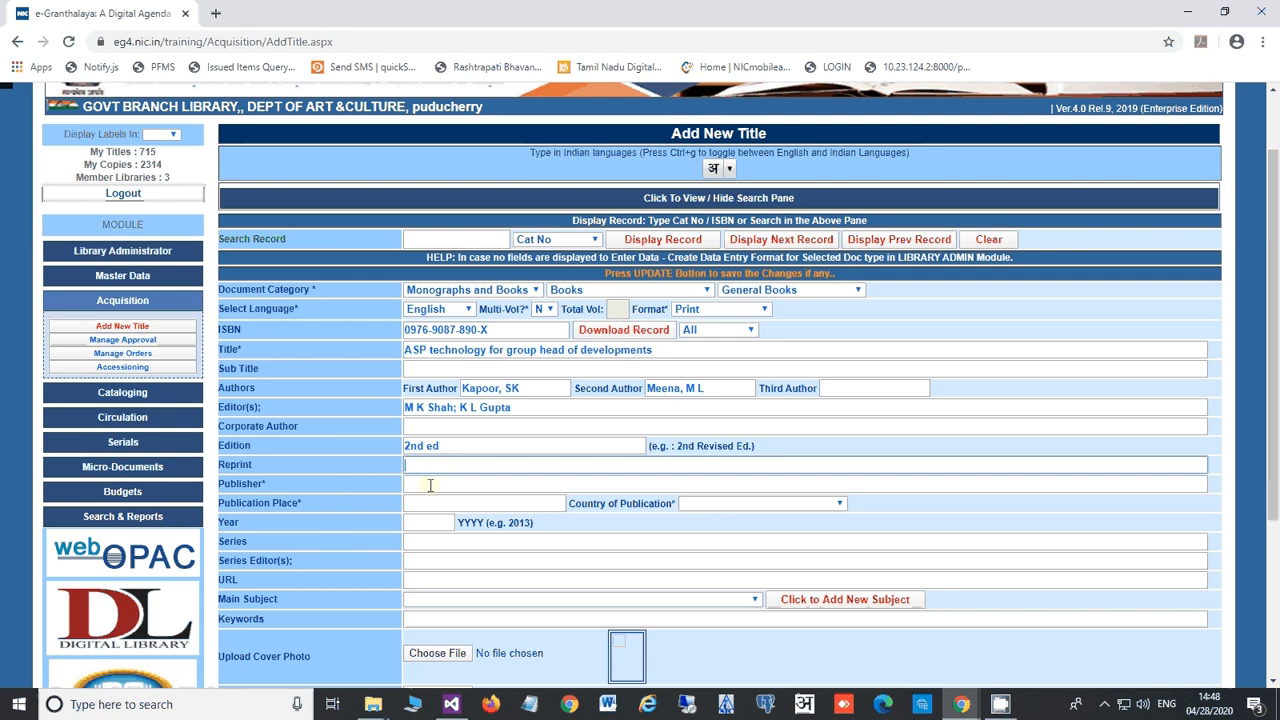
{"action": "left_click", "coordinate": [430, 485]}
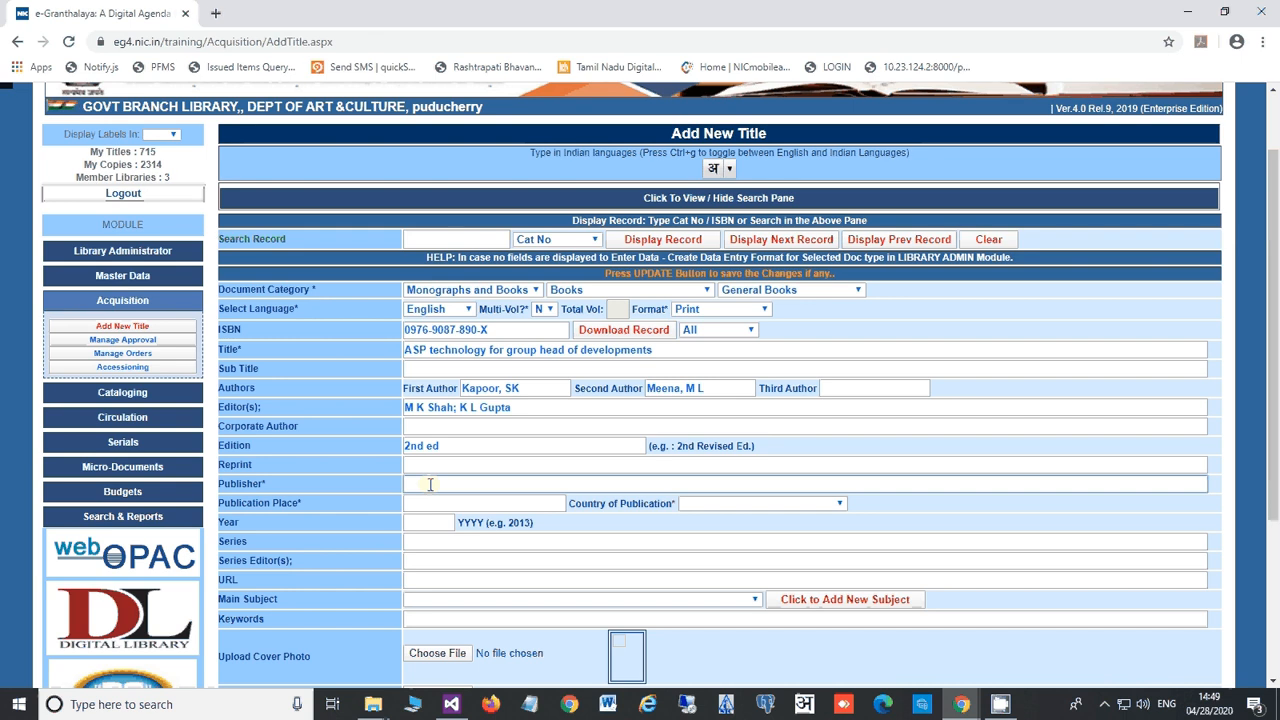
{"action": "type", "text": "Tat"}
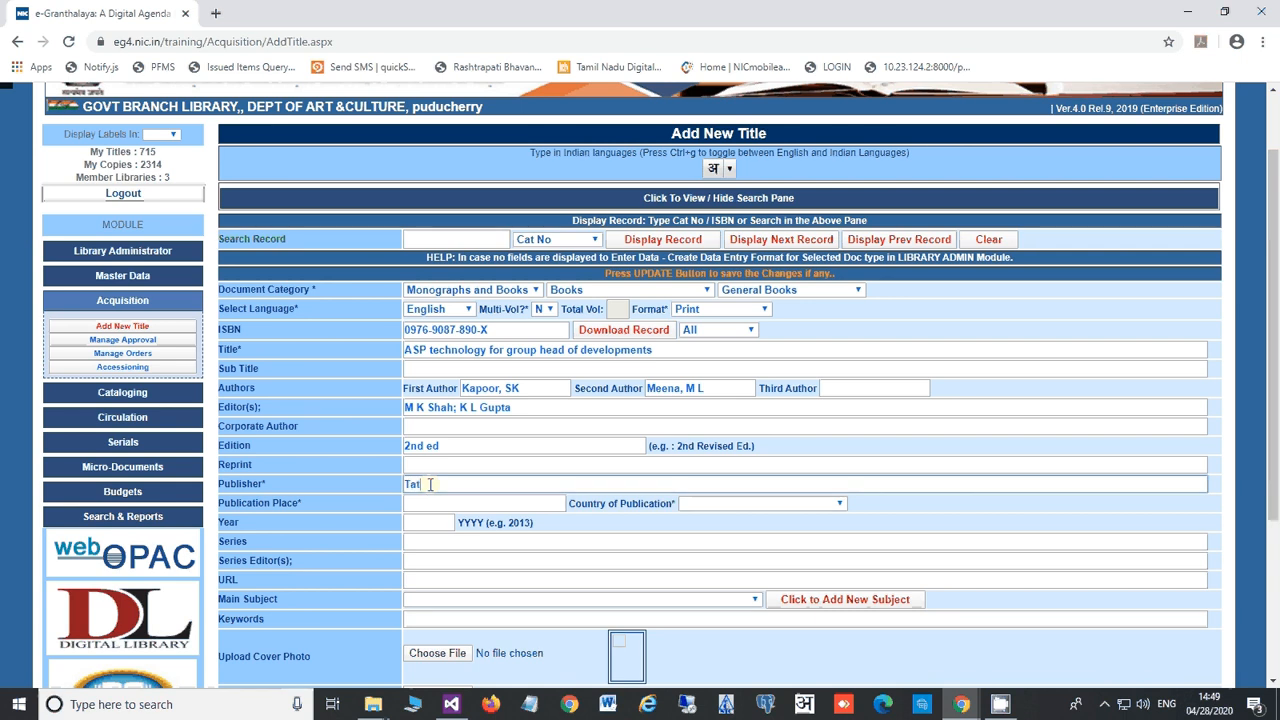
{"action": "type", "text": "a"}
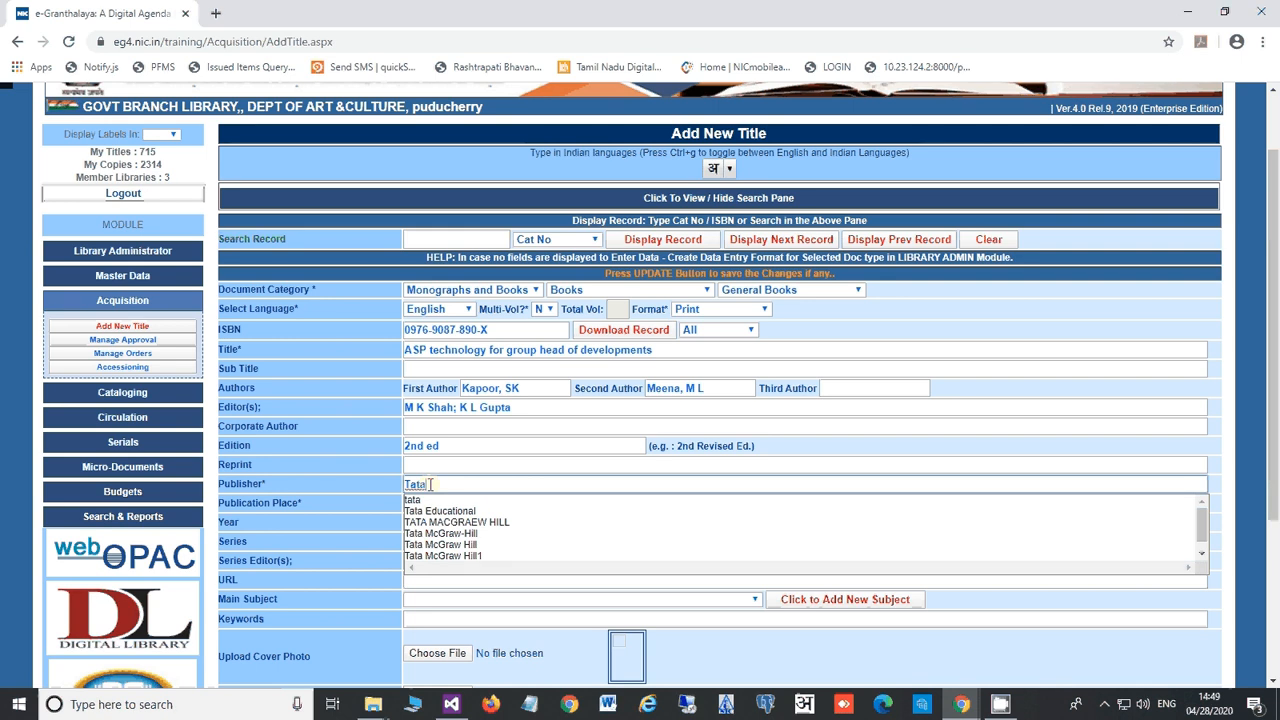
{"action": "left_click", "coordinate": [466, 523]}
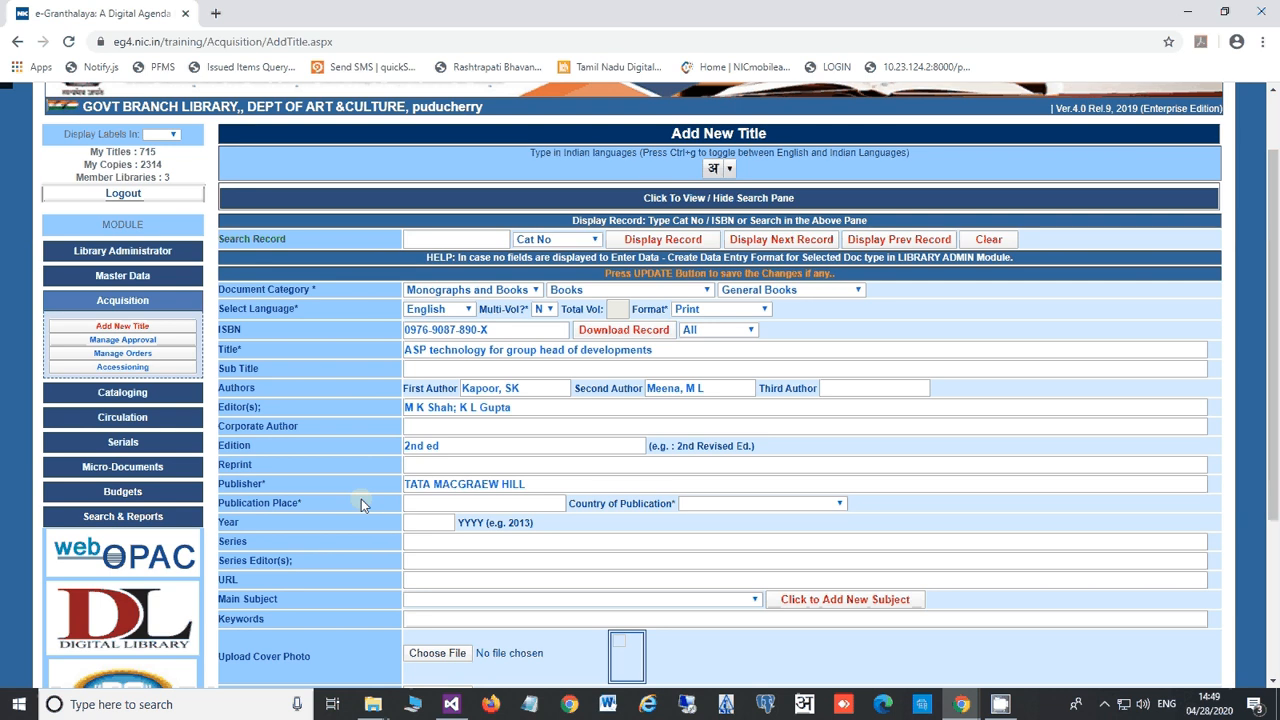
Set publication place New Jersey, country United States of America and year 2020.
{"action": "left_click", "coordinate": [446, 502]}
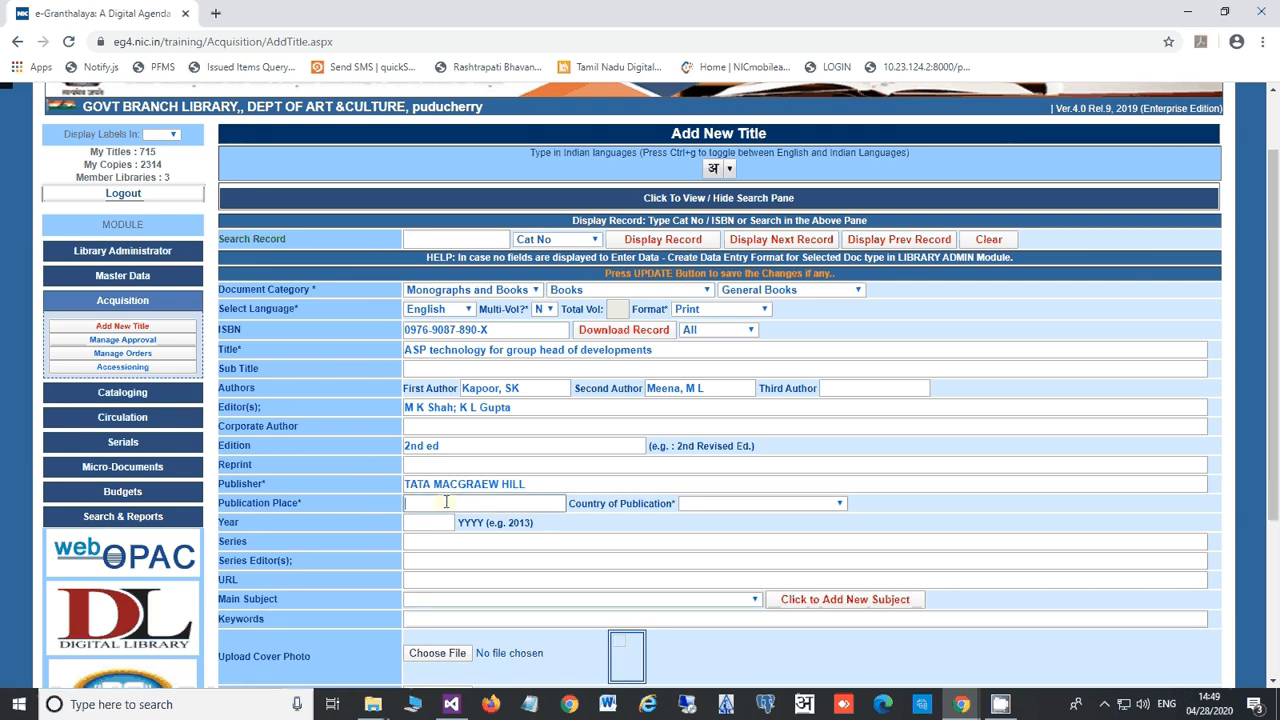
{"action": "type", "text": "New"}
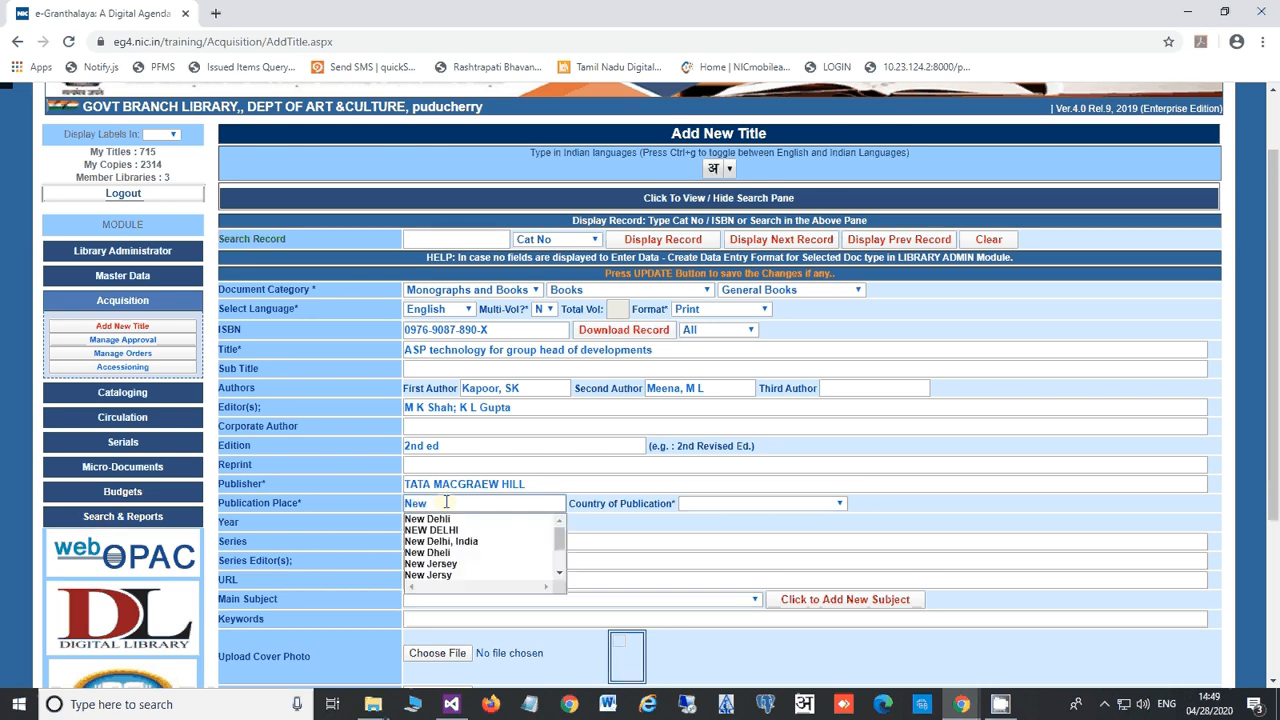
{"action": "left_click", "coordinate": [452, 564]}
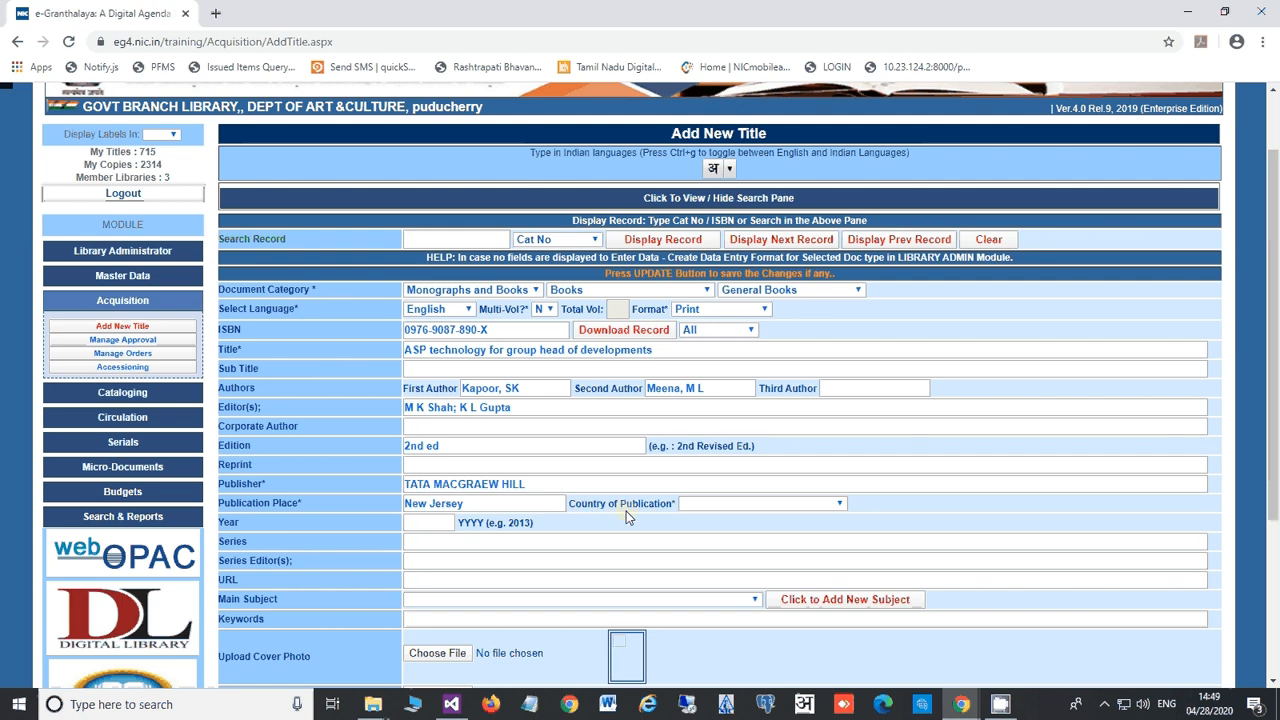
{"action": "left_click", "coordinate": [708, 508]}
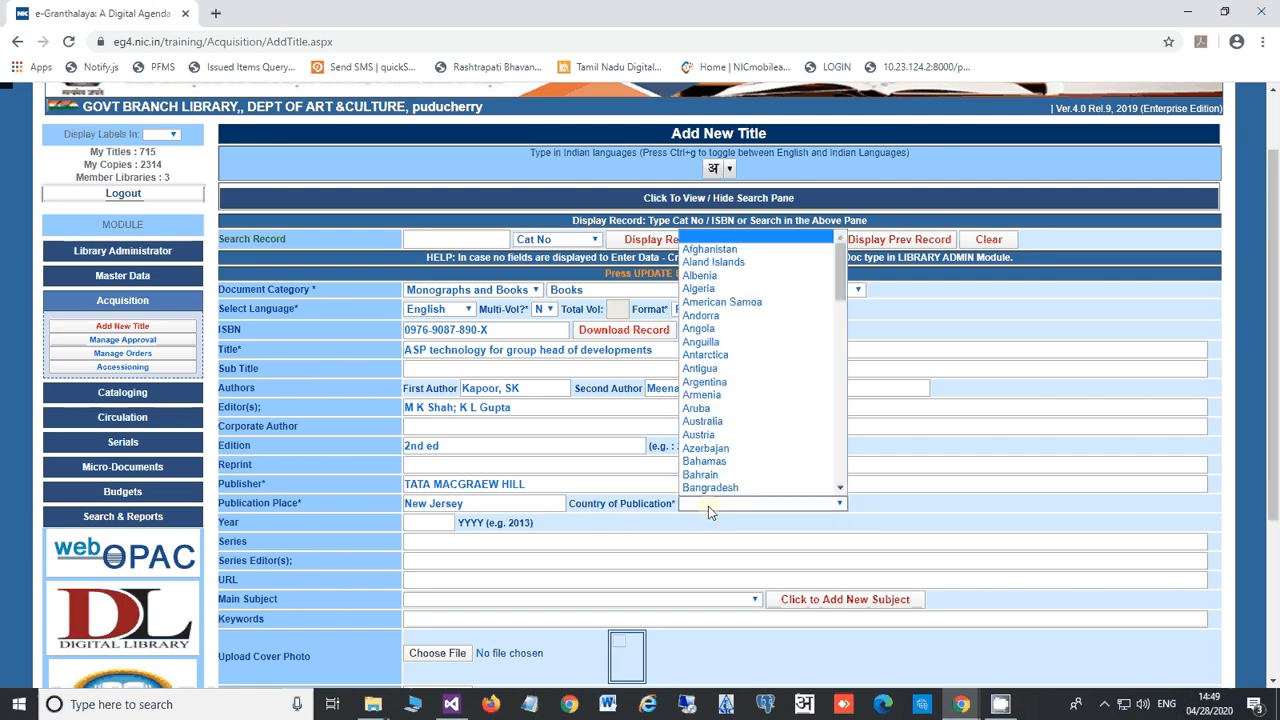
{"action": "scroll", "coordinate": [838, 420], "scroll_direction": "down", "scroll_amount": 10}
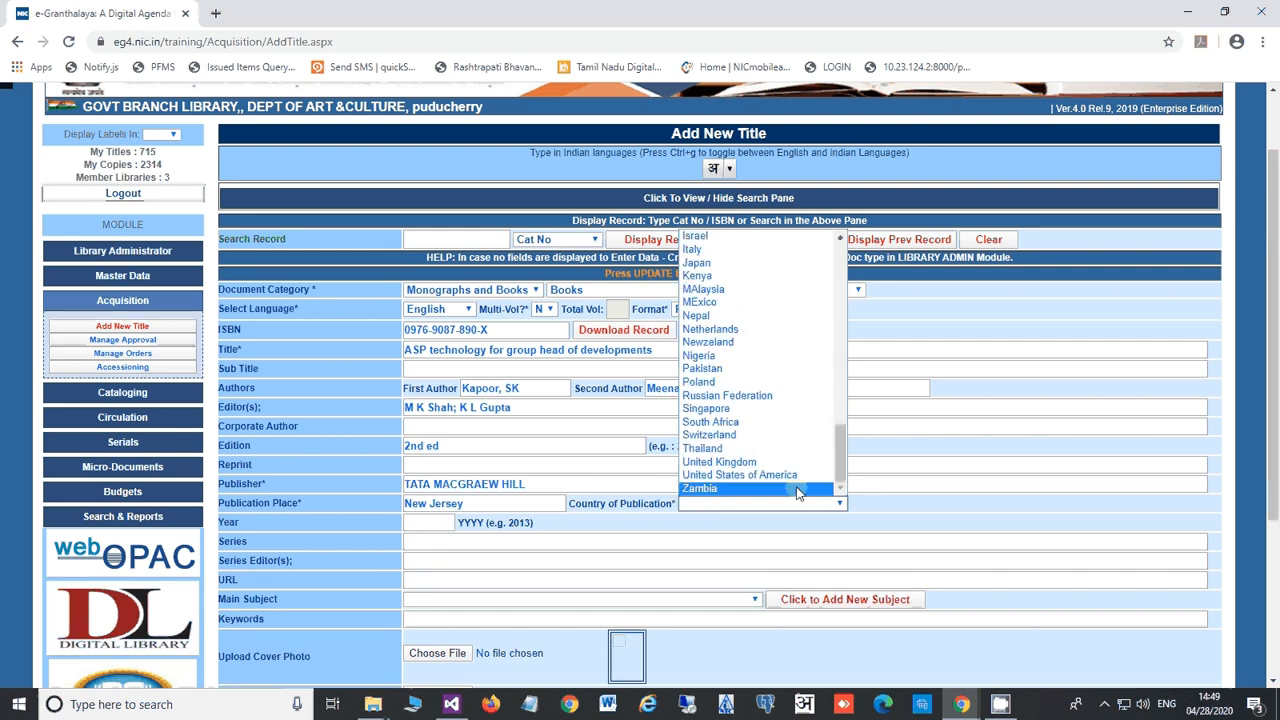
{"action": "left_click", "coordinate": [740, 475]}
{"action": "left_click", "coordinate": [413, 524]}
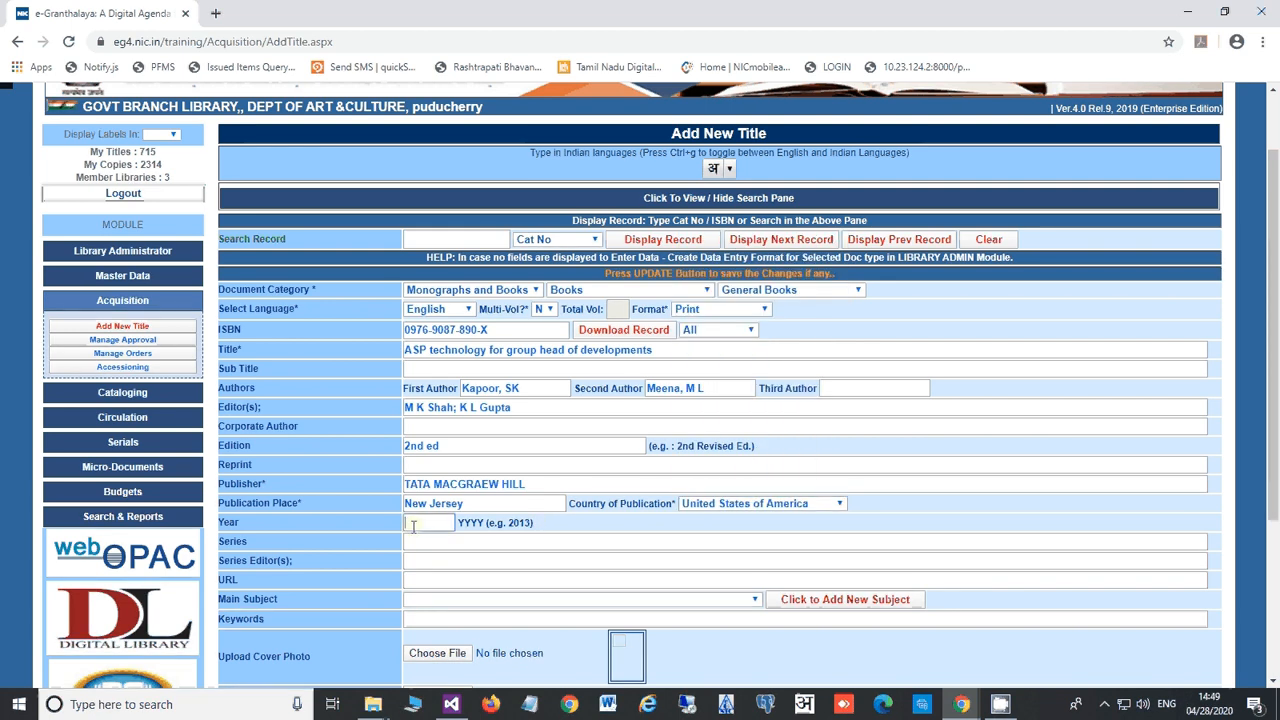
{"action": "type", "text": "2020"}
{"action": "left_click", "coordinate": [420, 580]}
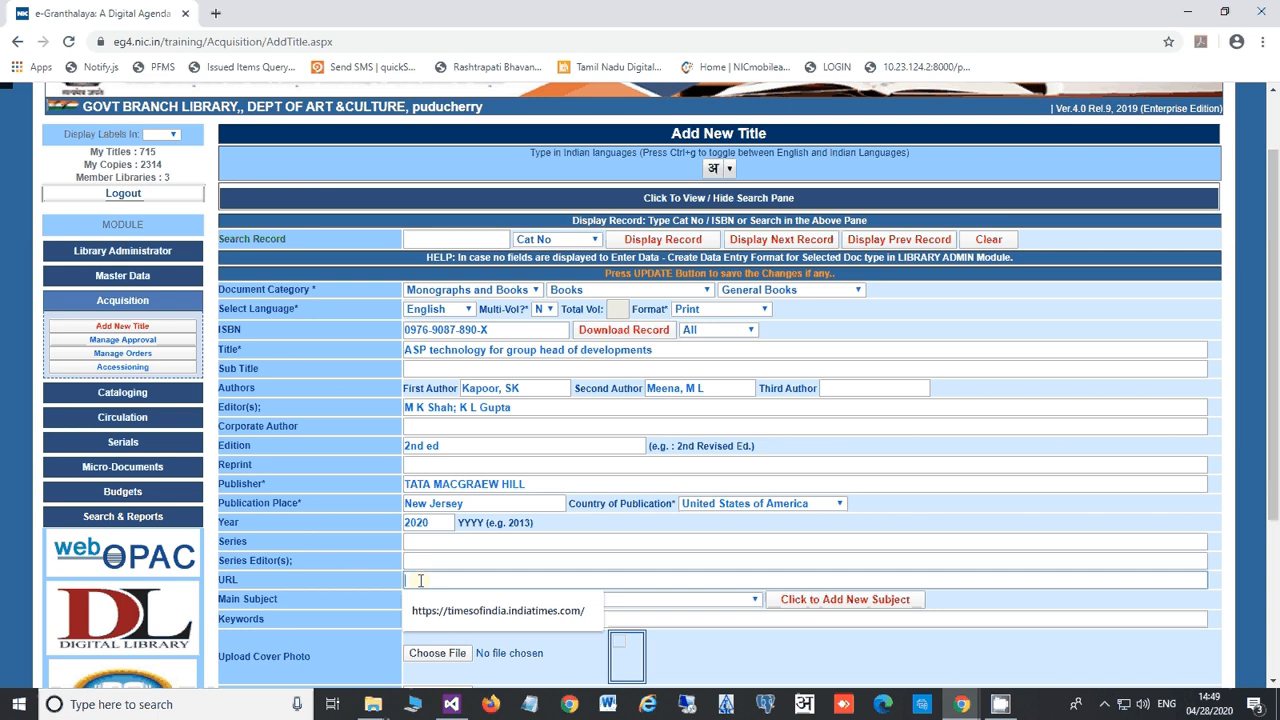
{"action": "type", "text": "https://w"}
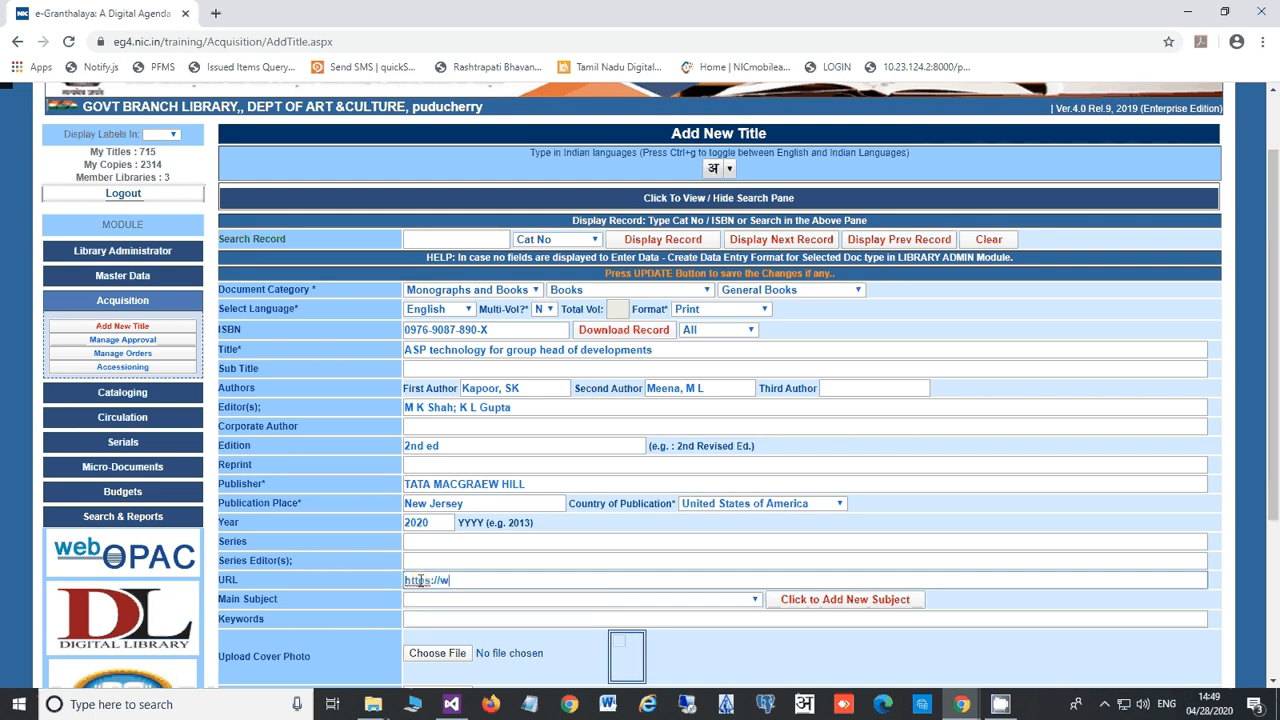
{"action": "type", "text": "orldcat.gov"}
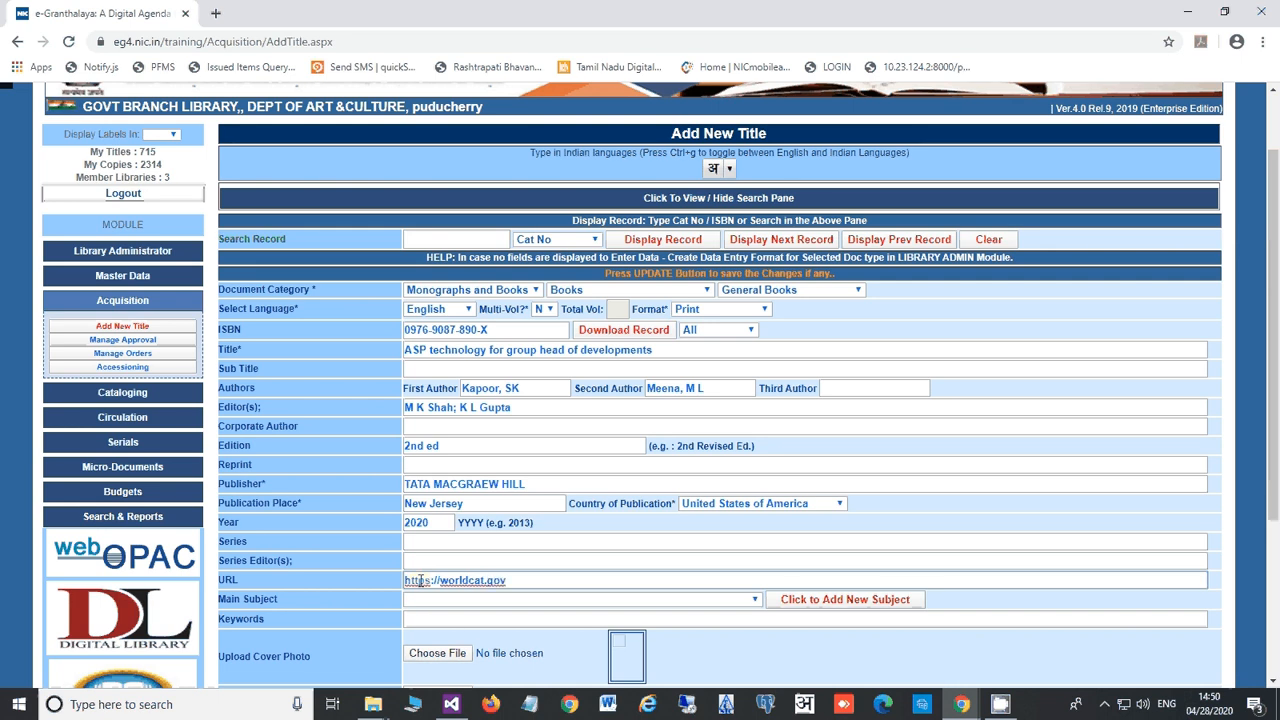
{"action": "key", "text": "BackSpace"}
{"action": "type", "text": "v."}
{"action": "key", "text": "BackSpace"}
{"action": "type", "text": ".uk"}
{"action": "left_click", "coordinate": [361, 570]}
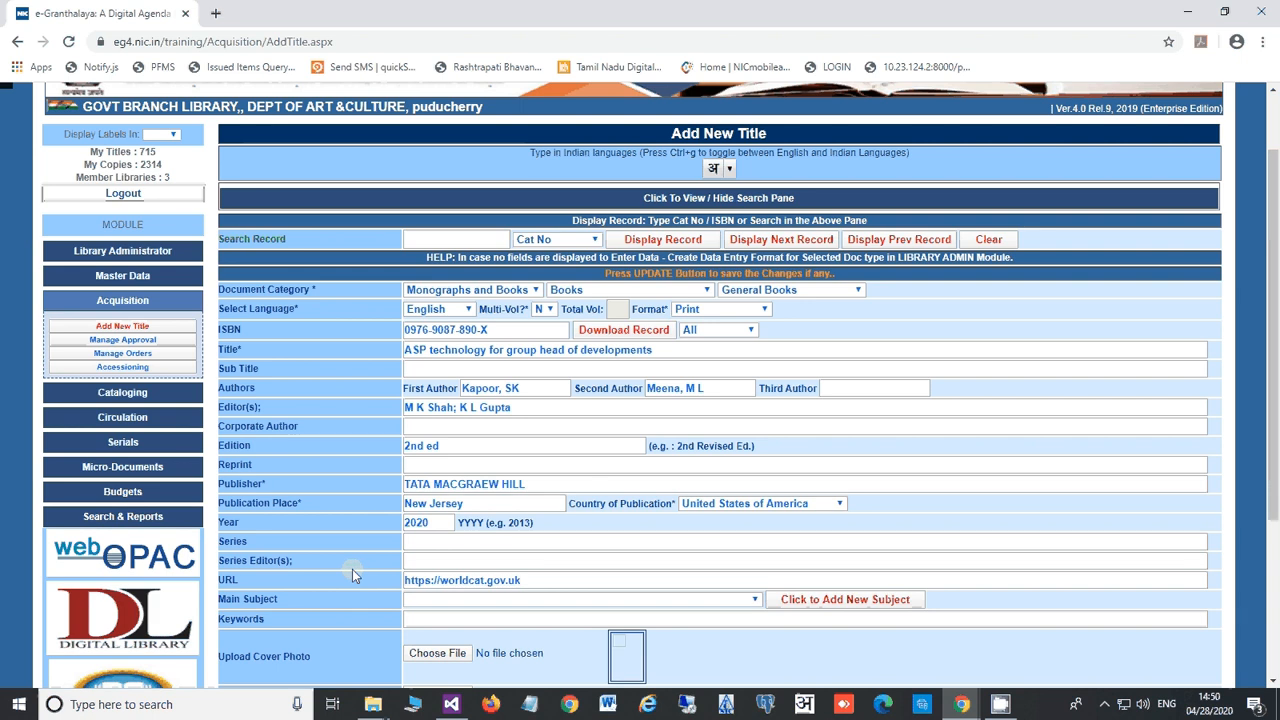
{"action": "scroll", "coordinate": [352, 569], "scroll_direction": "down", "scroll_amount": 2}
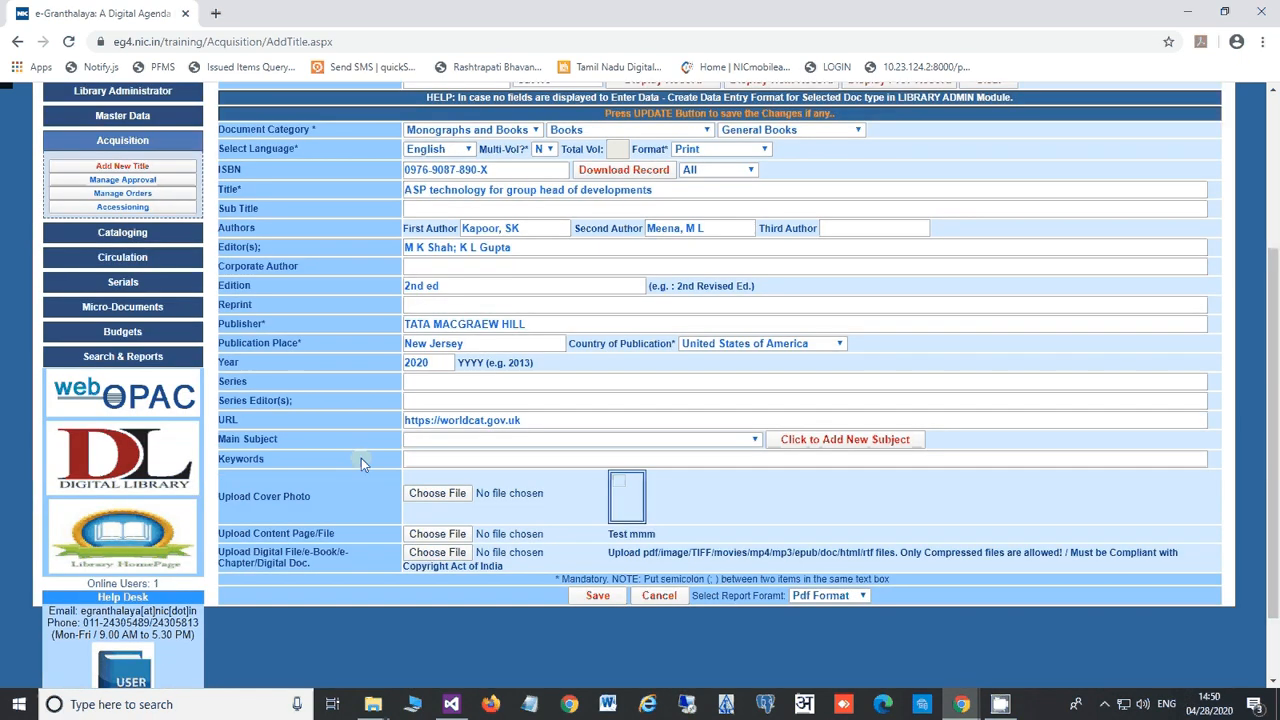
Choose COMPUTER TECHNOLOGY as the title's main subject.
{"action": "left_click", "coordinate": [480, 440]}
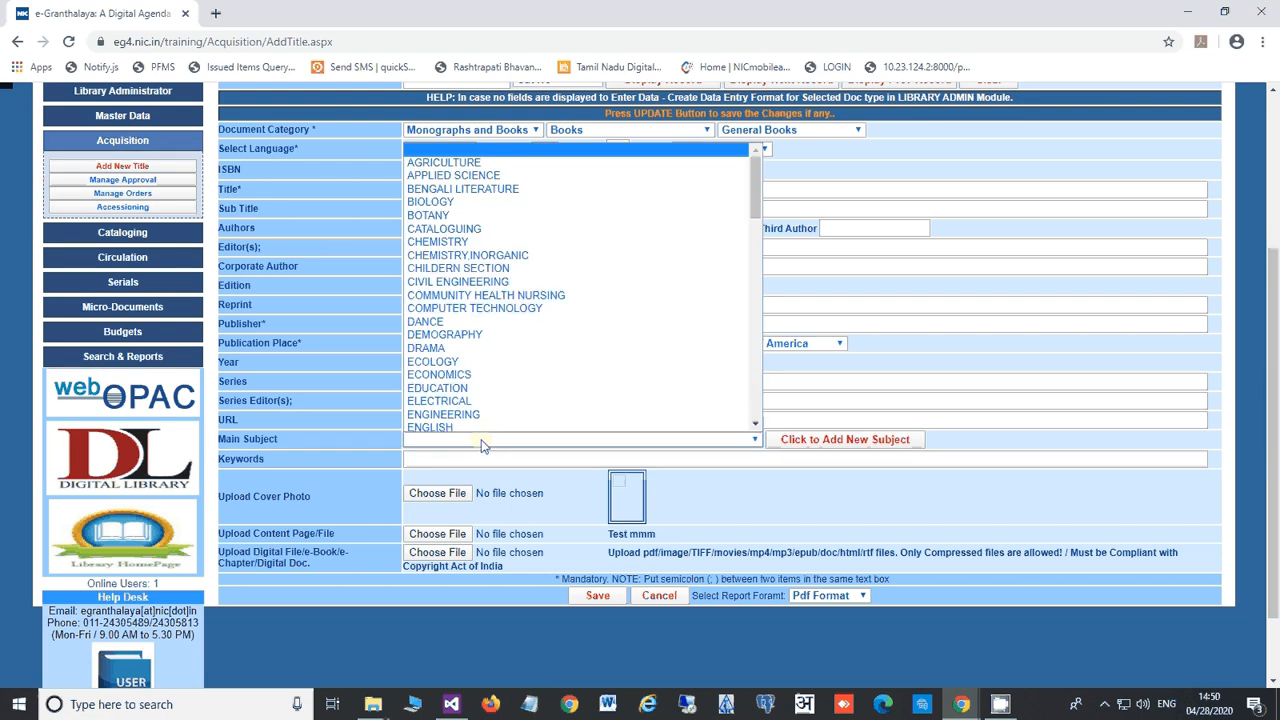
{"action": "left_click_drag", "start_coordinate": [755, 198], "coordinate": [755, 200]}
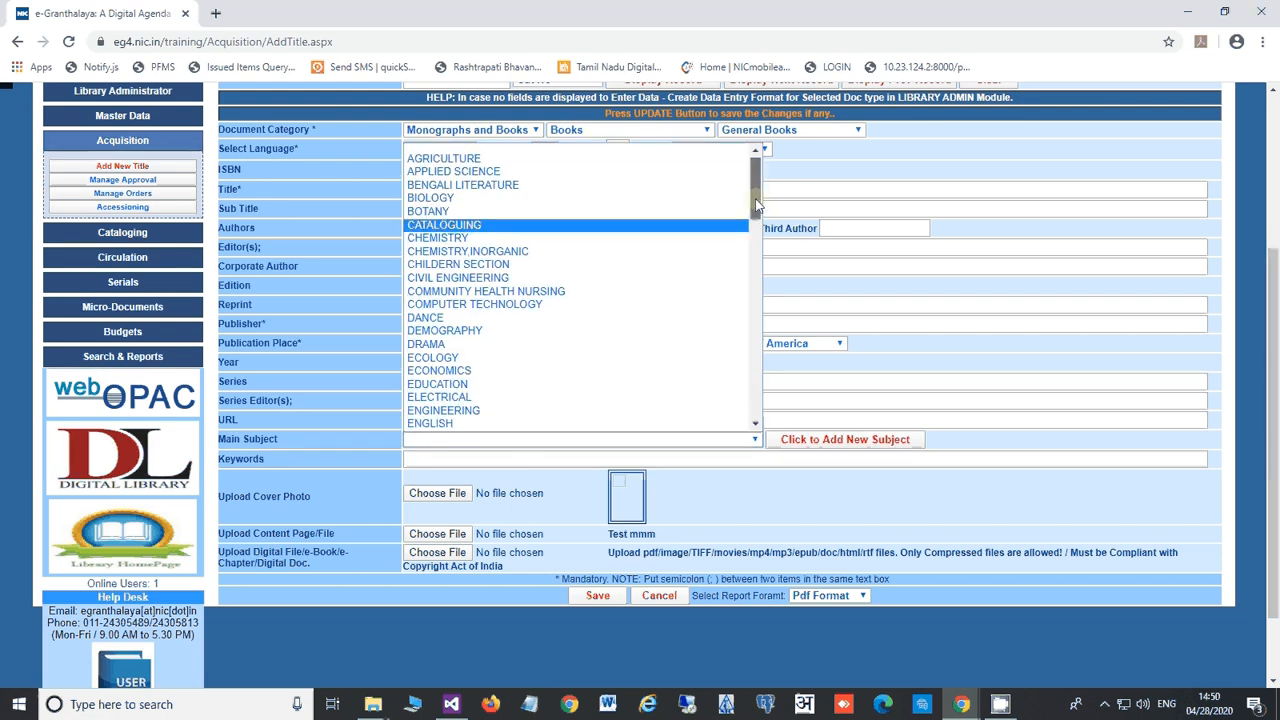
{"action": "left_click", "coordinate": [545, 304]}
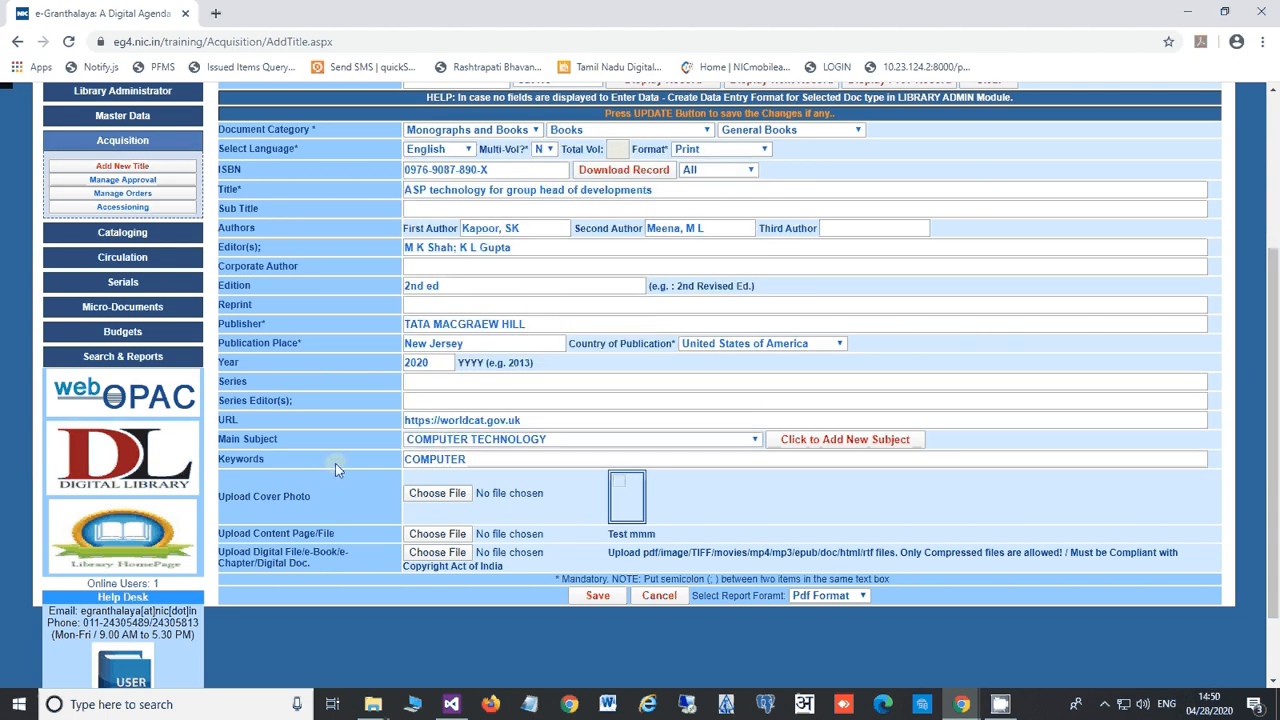
Extend the keywords to COMPUTER; SOFTWARE DEVELOPMENT; PROGRAMMING.
{"action": "left_click", "coordinate": [480, 459]}
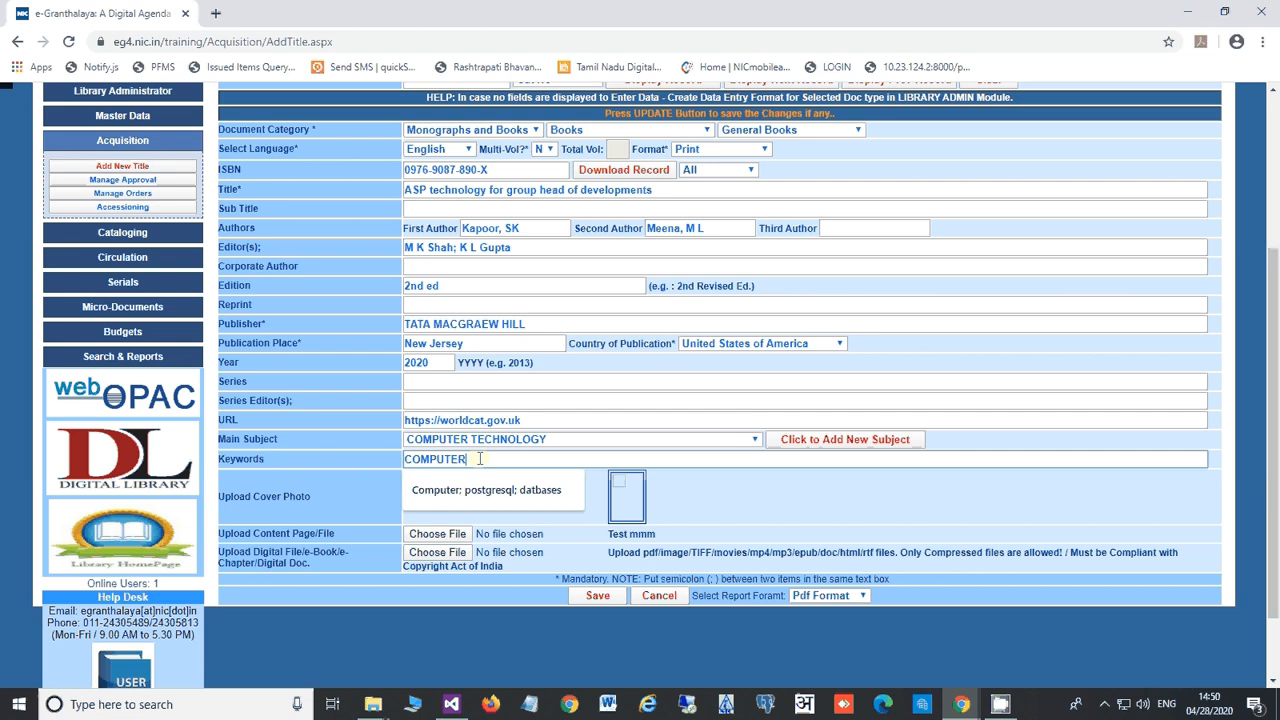
{"action": "type", "text": "; SOFTWARE"}
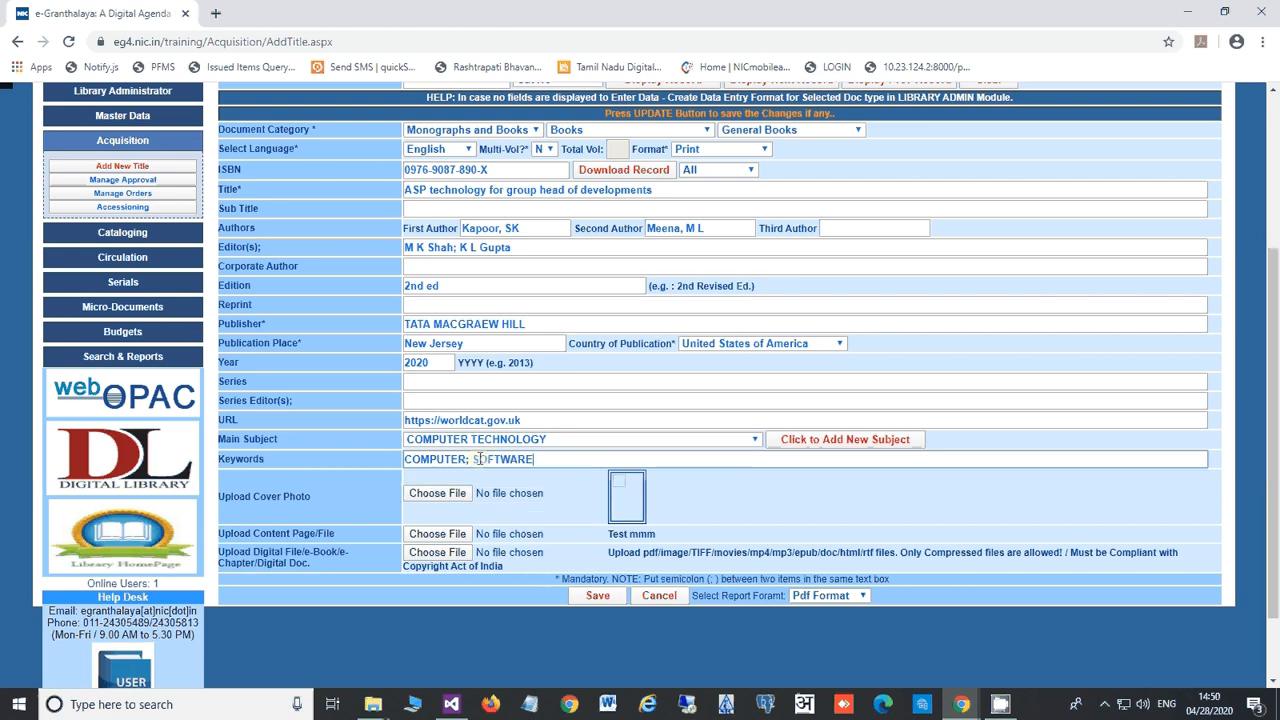
{"action": "type", "text": " DEVELOPMENT;"}
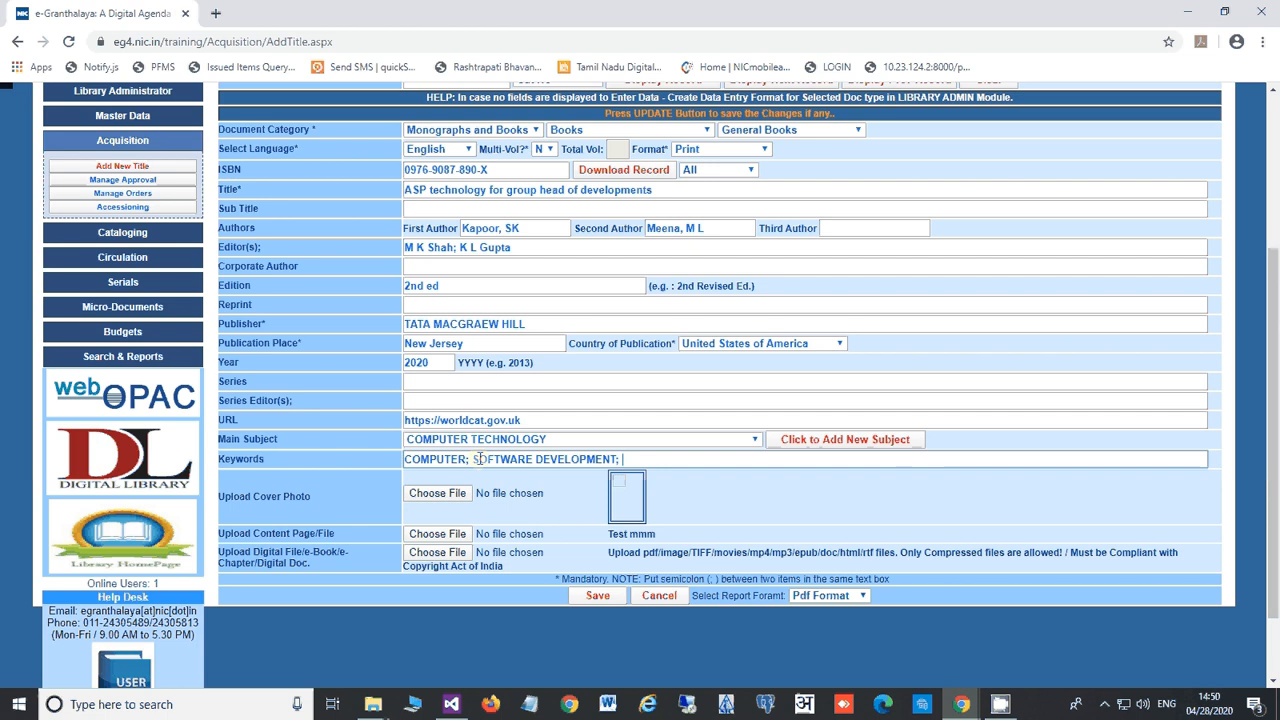
{"action": "type", "text": "PROGRAMMING"}
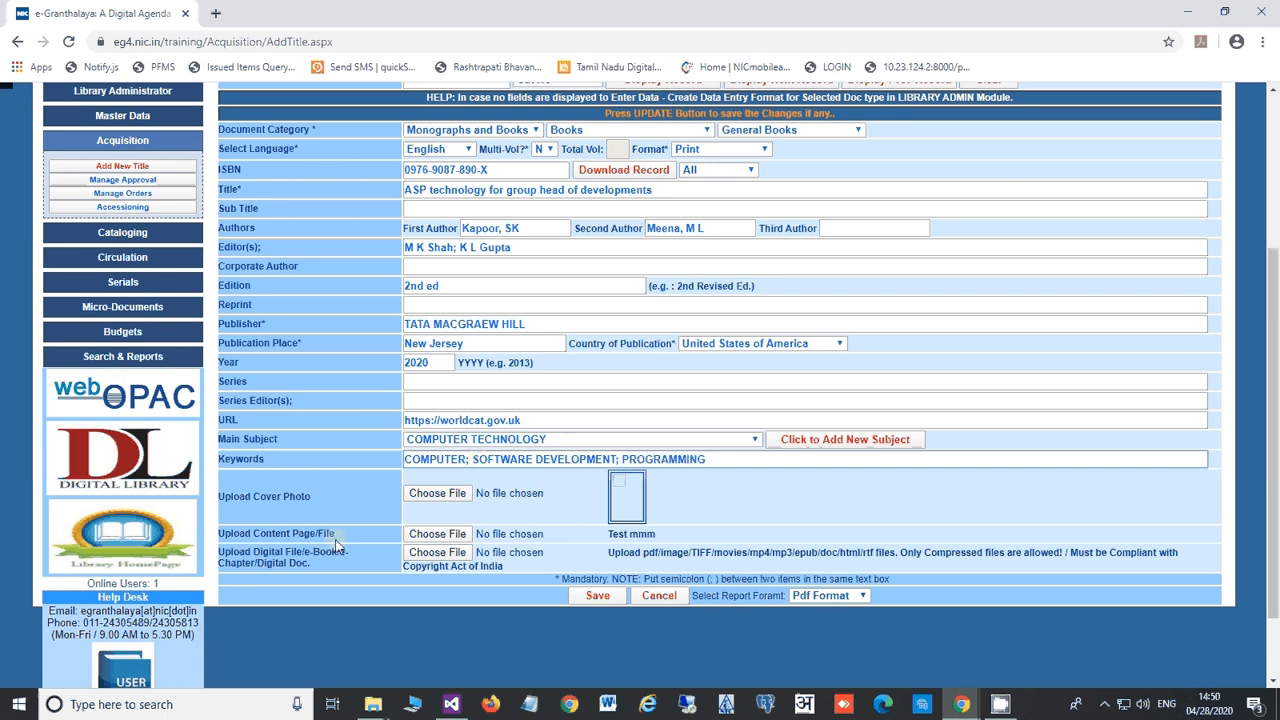
{"action": "left_click", "coordinate": [309, 507]}
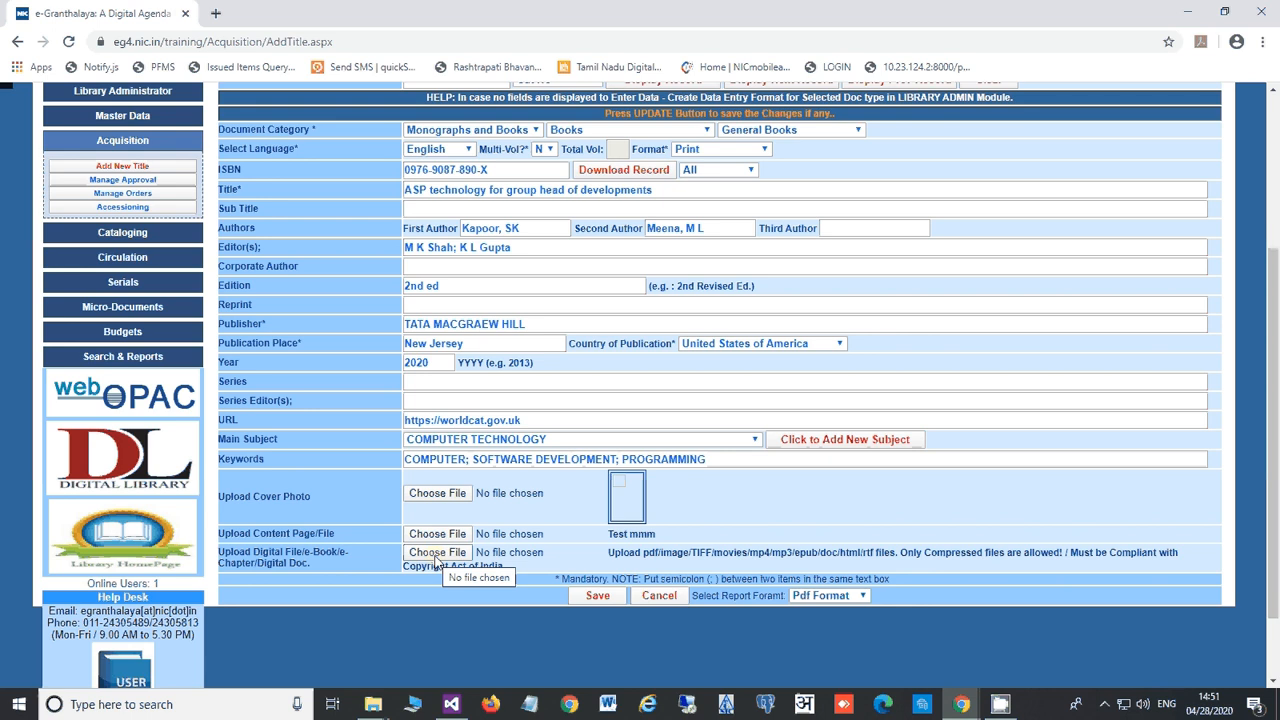
Save the title as Cat No 1116 and dismiss the Record Added Successfully alert.
{"action": "left_click", "coordinate": [600, 597]}
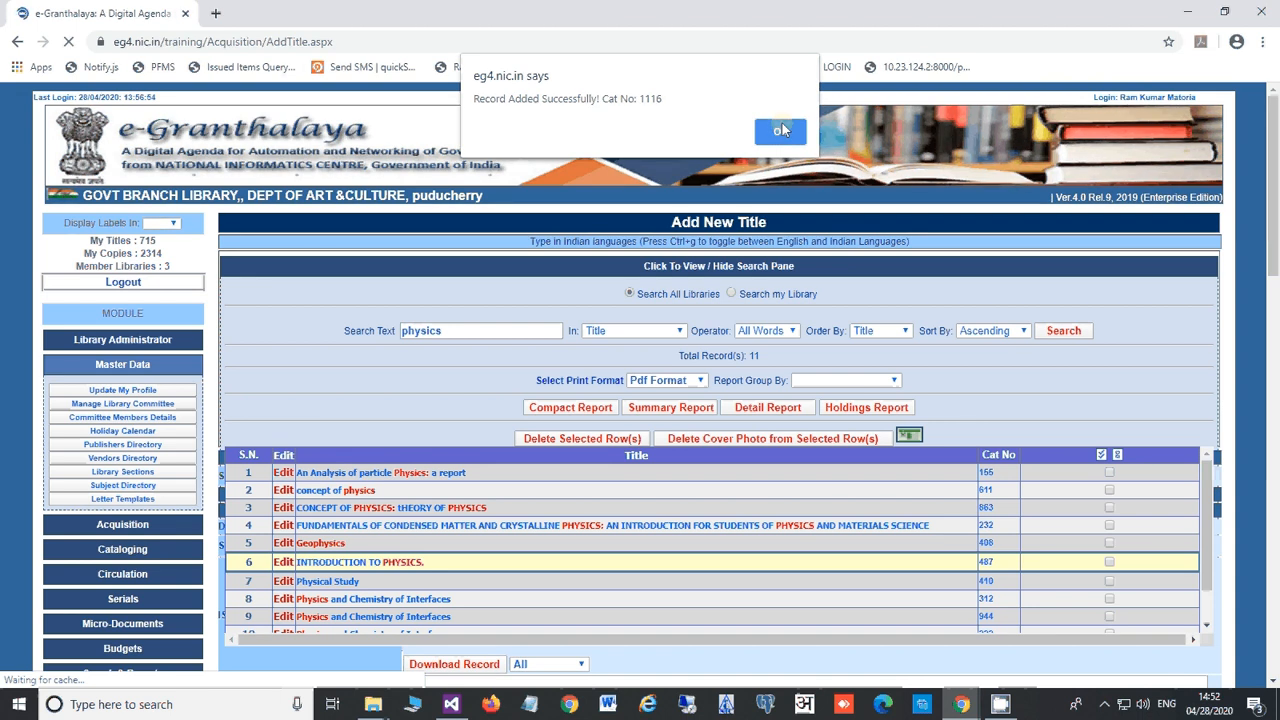
{"action": "left_click", "coordinate": [781, 129]}
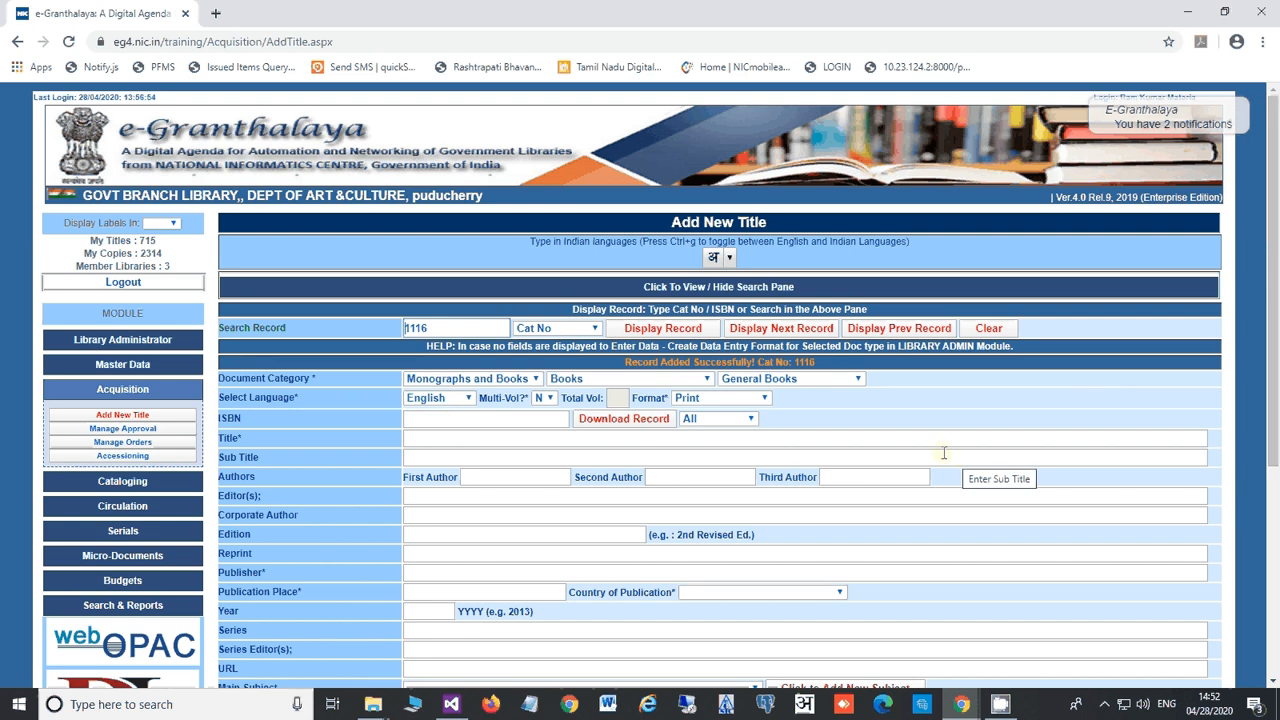
{"action": "scroll", "coordinate": [380, 500], "scroll_direction": "down", "scroll_amount": 1}
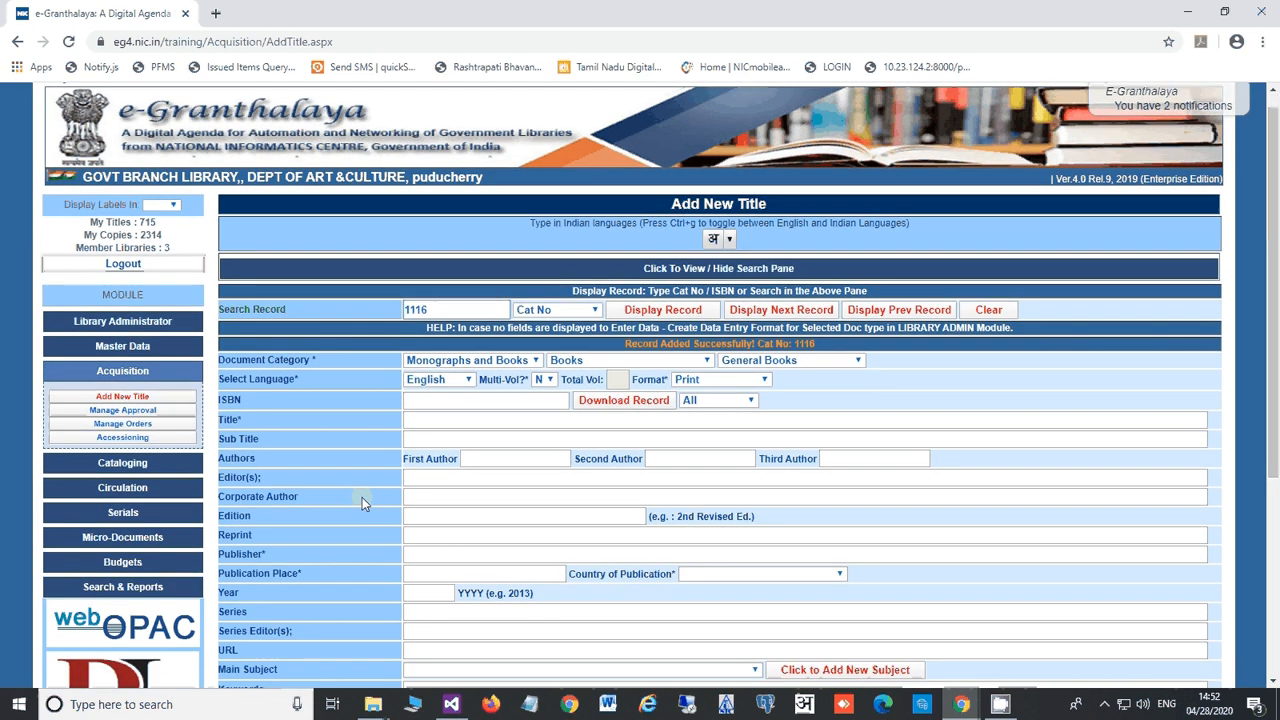
{"action": "scroll", "coordinate": [361, 497], "scroll_direction": "down", "scroll_amount": 3}
{"action": "scroll", "coordinate": [361, 497], "scroll_direction": "up", "scroll_amount": 2}
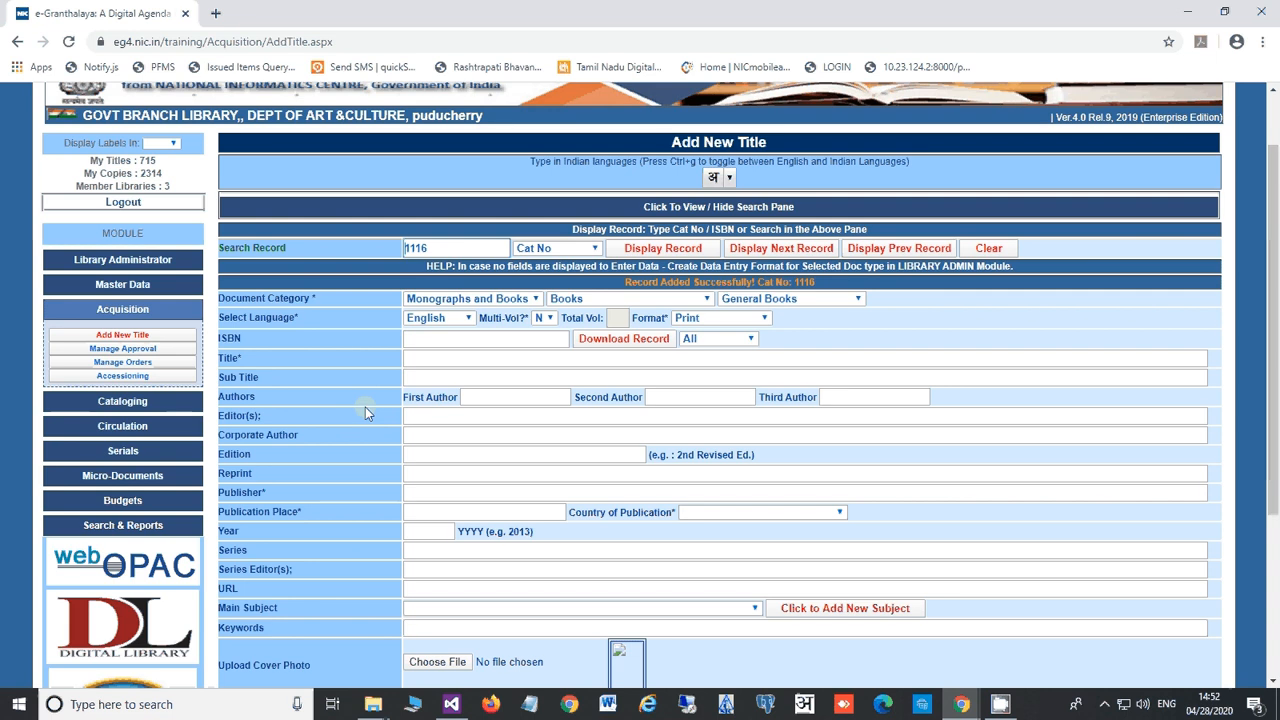
In Manage Approval, select the title 'ASP technology for group head of developments'.
{"action": "left_click", "coordinate": [103, 352]}
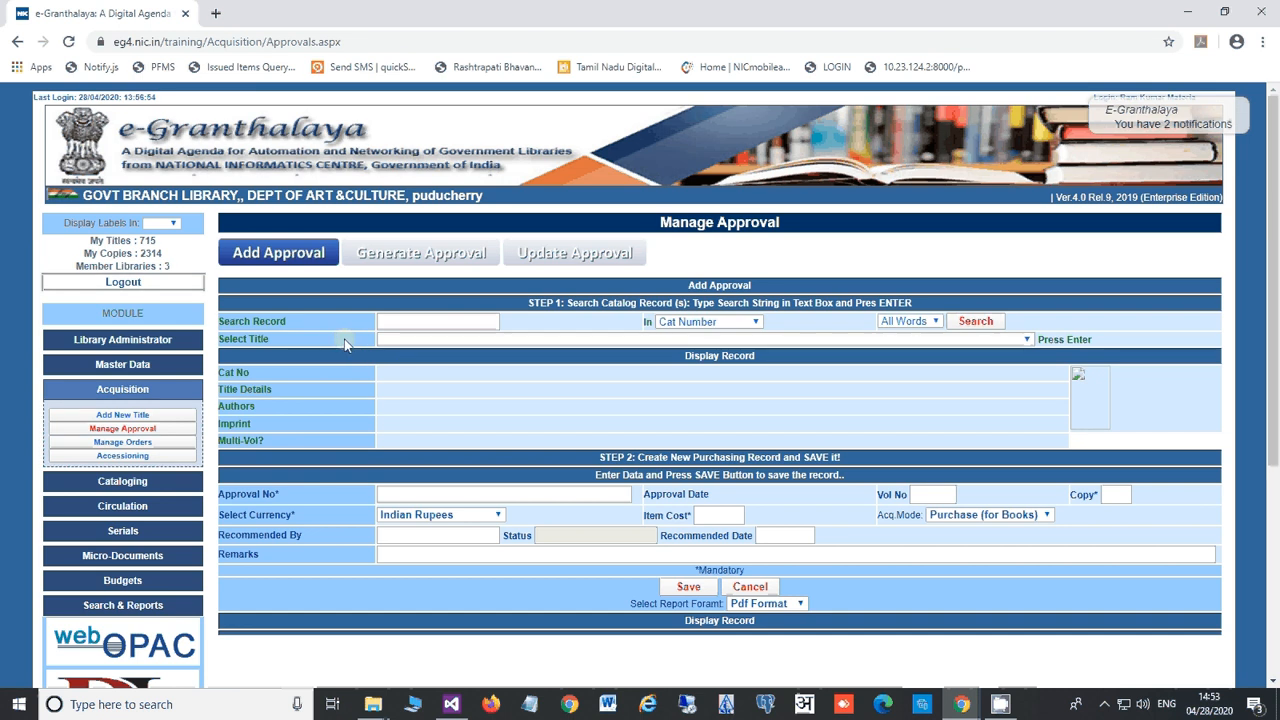
{"action": "left_click", "coordinate": [498, 342]}
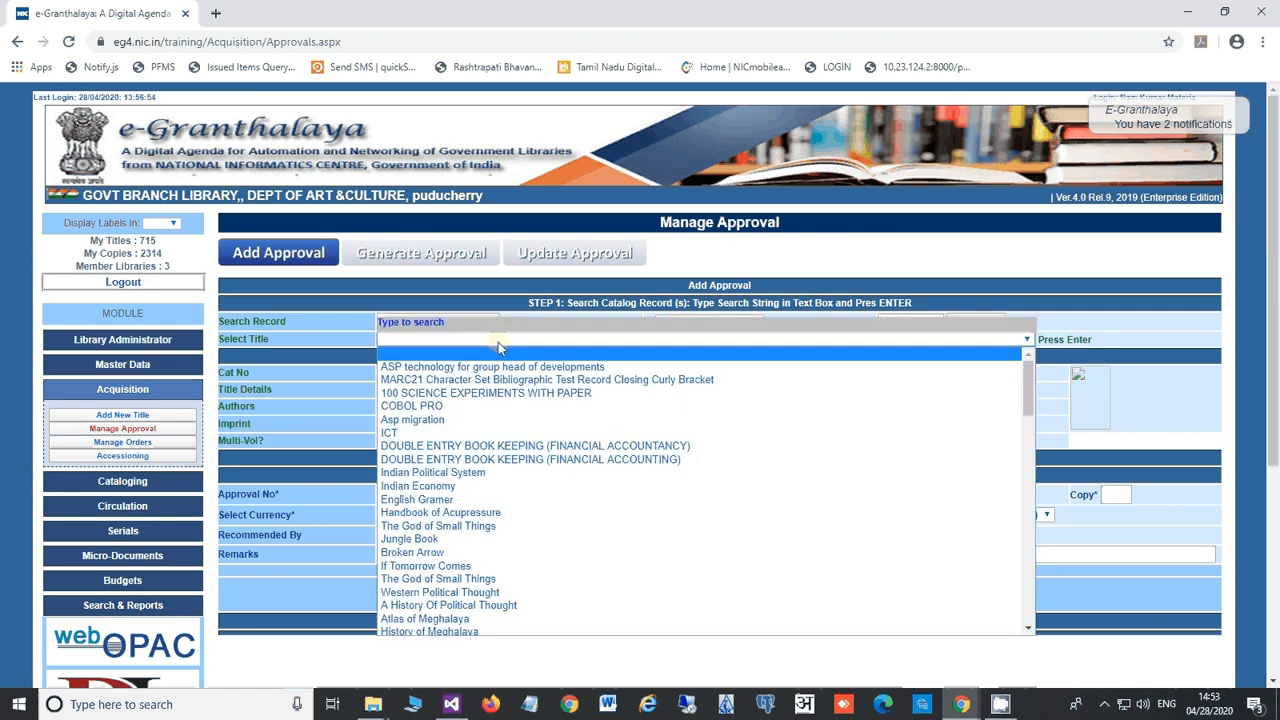
{"action": "left_click", "coordinate": [340, 338]}
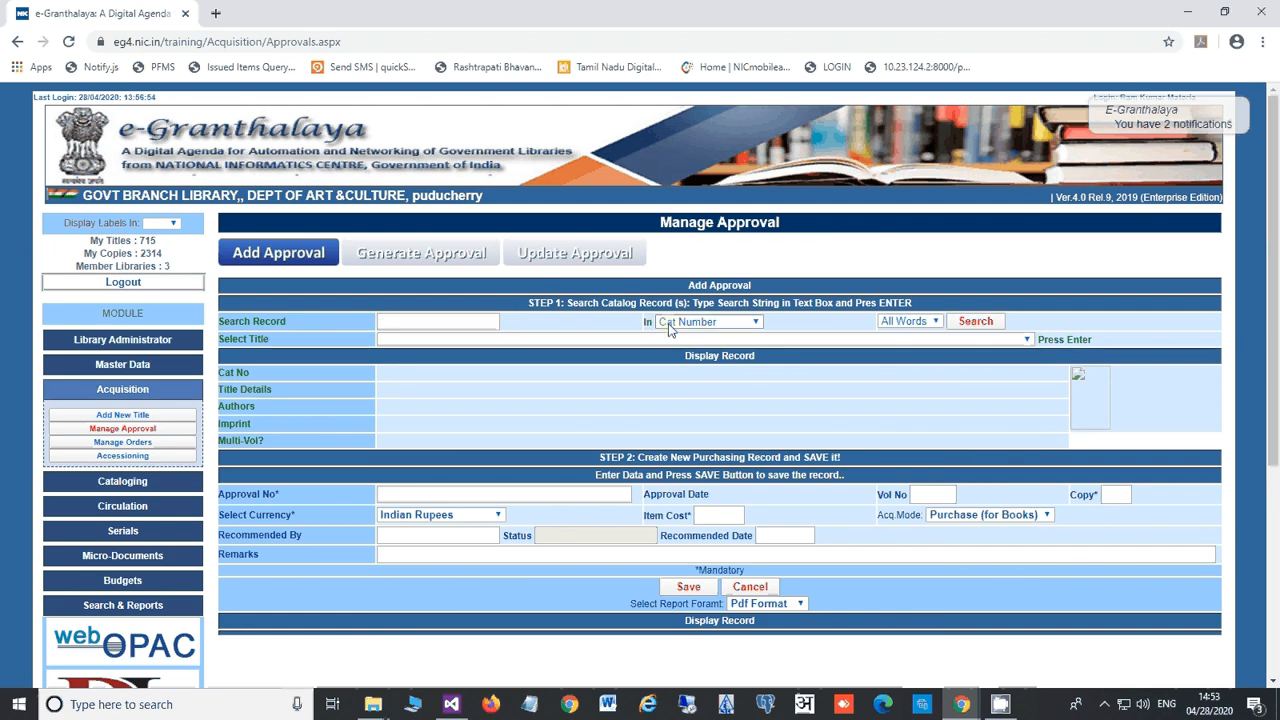
{"action": "left_click", "coordinate": [484, 321]}
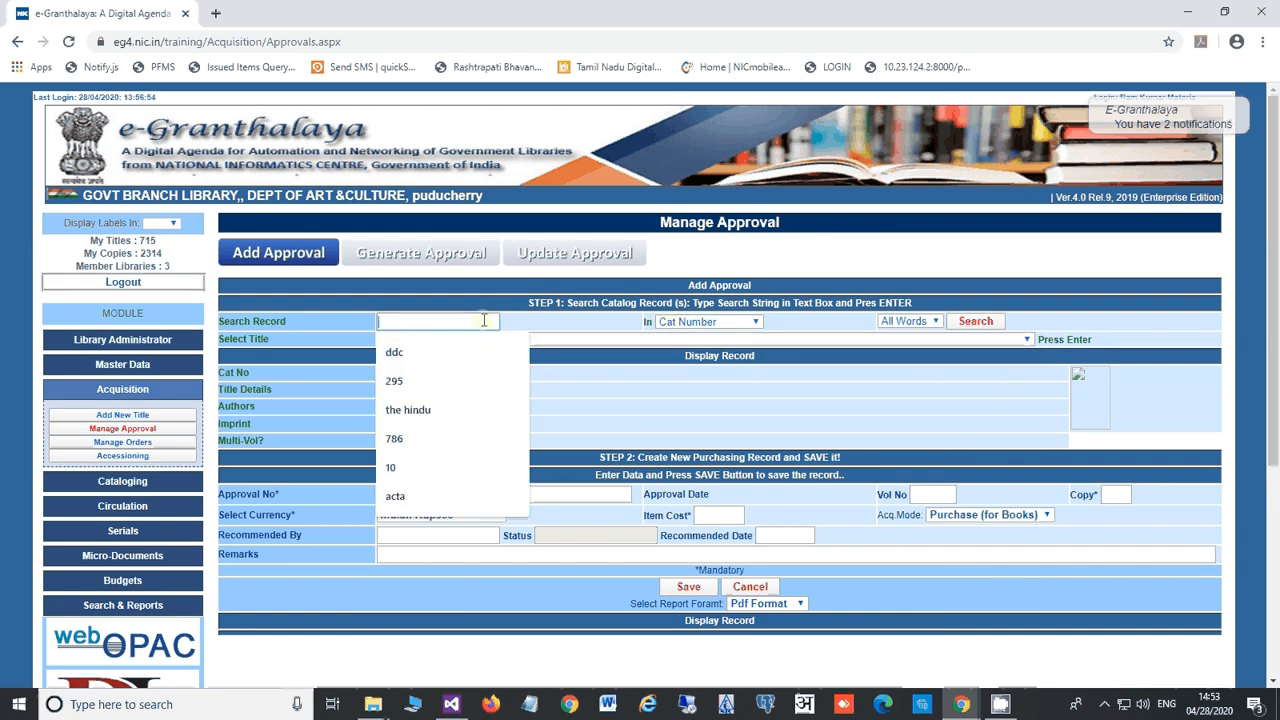
{"action": "left_click", "coordinate": [673, 322]}
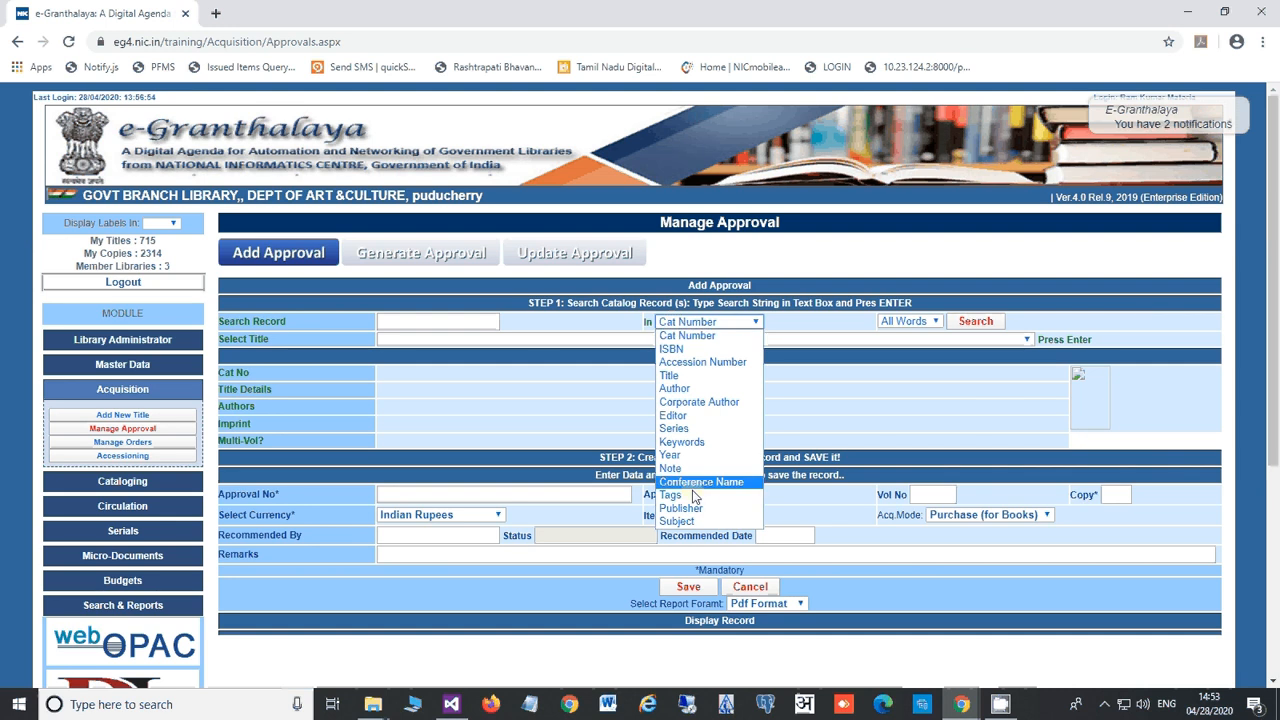
{"action": "left_click", "coordinate": [571, 327]}
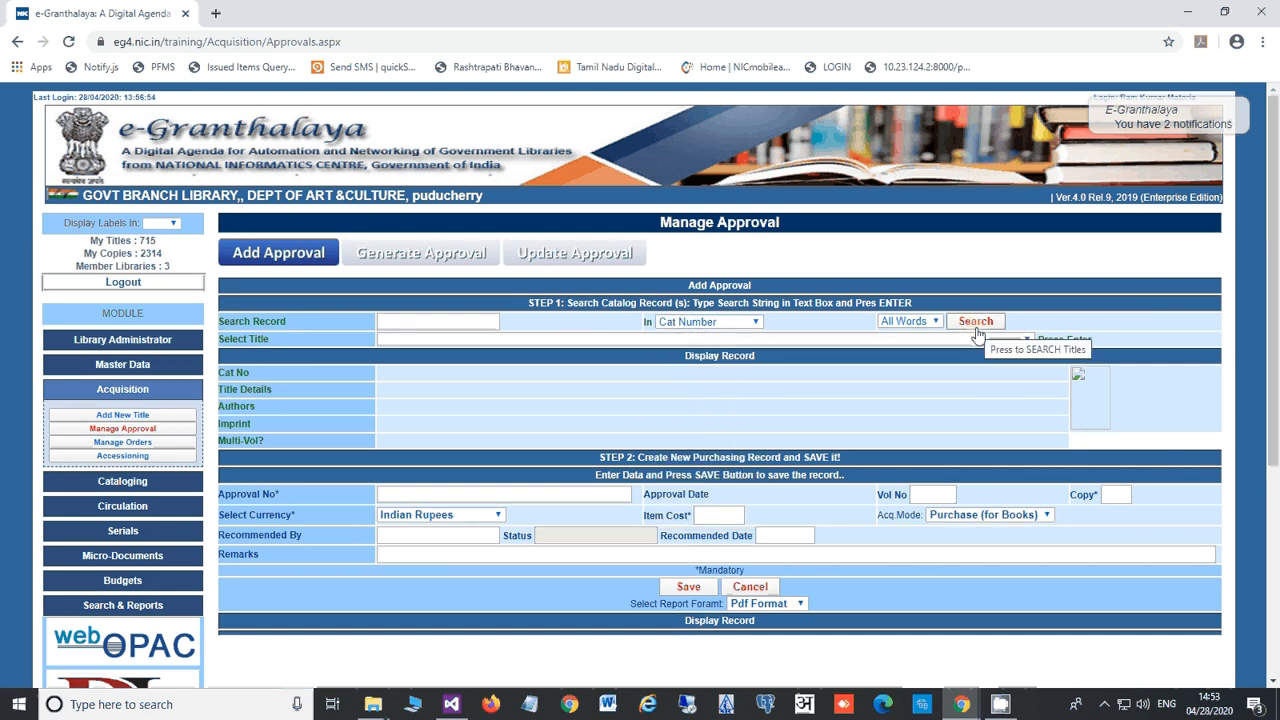
{"action": "left_click", "coordinate": [1026, 340]}
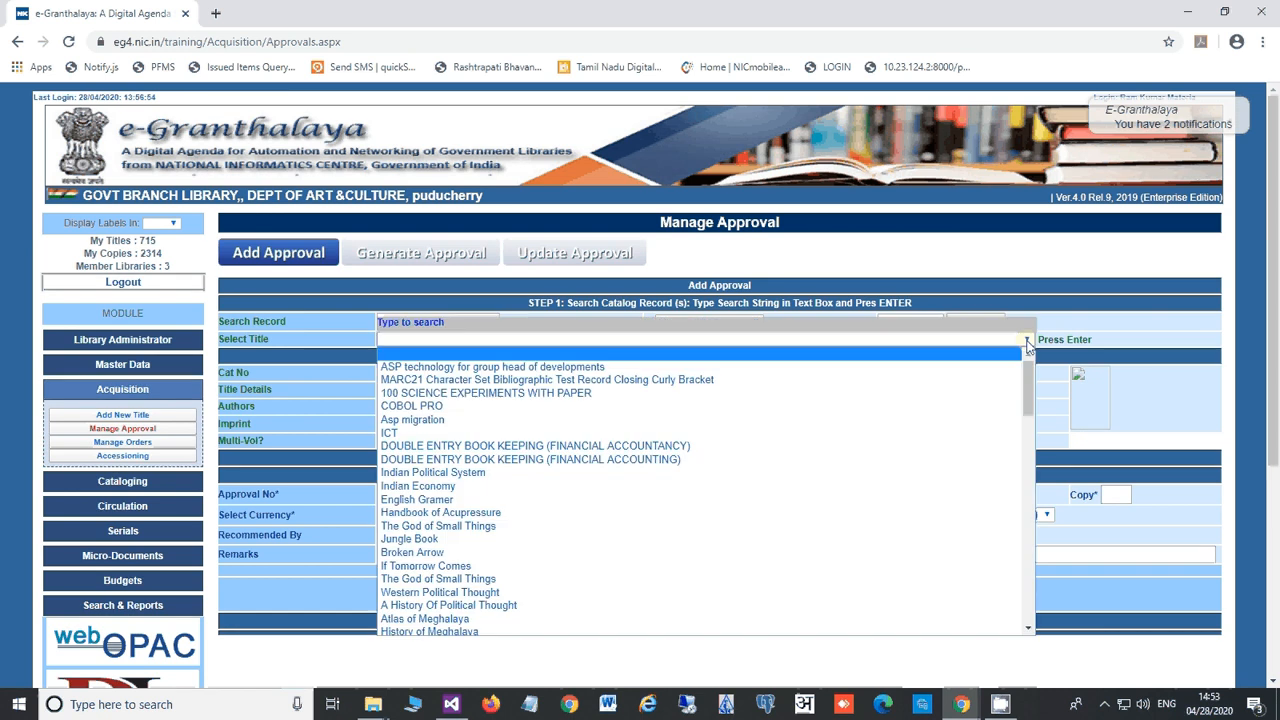
{"action": "left_click", "coordinate": [560, 367]}
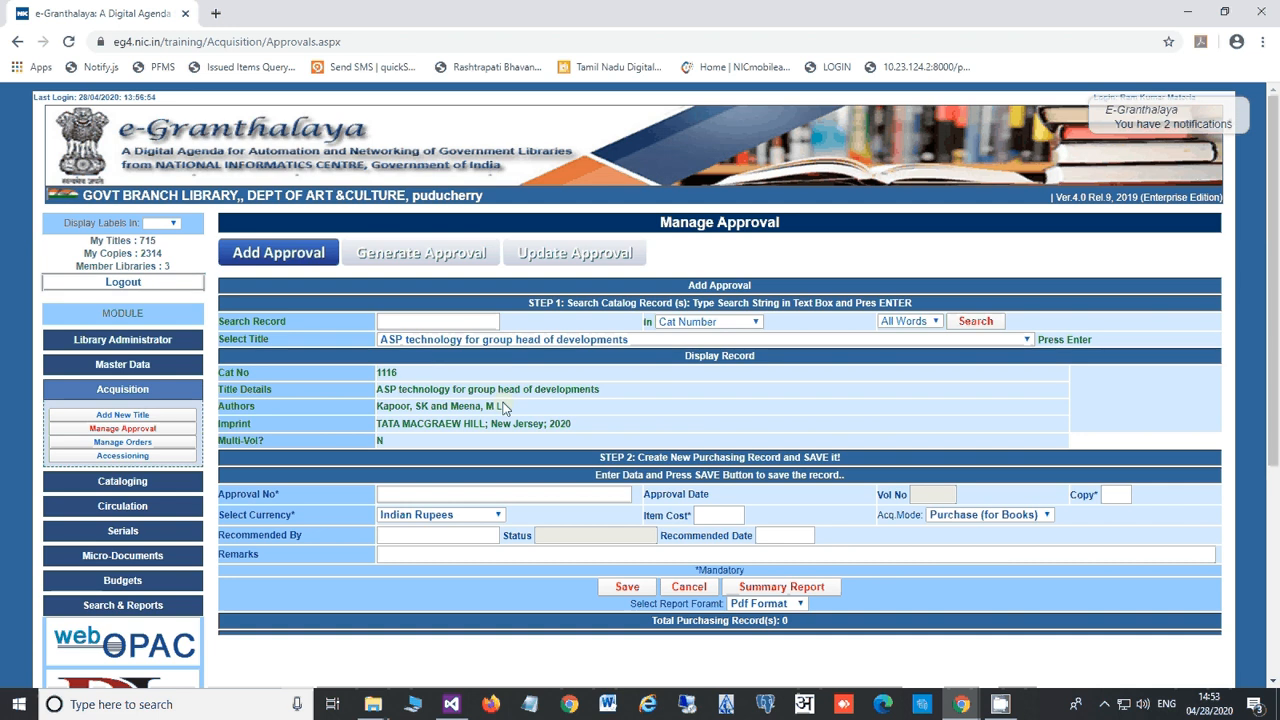
Enter approval number NIC/LIB/306/2020/20 with 2 copies.
{"action": "left_click", "coordinate": [451, 490]}
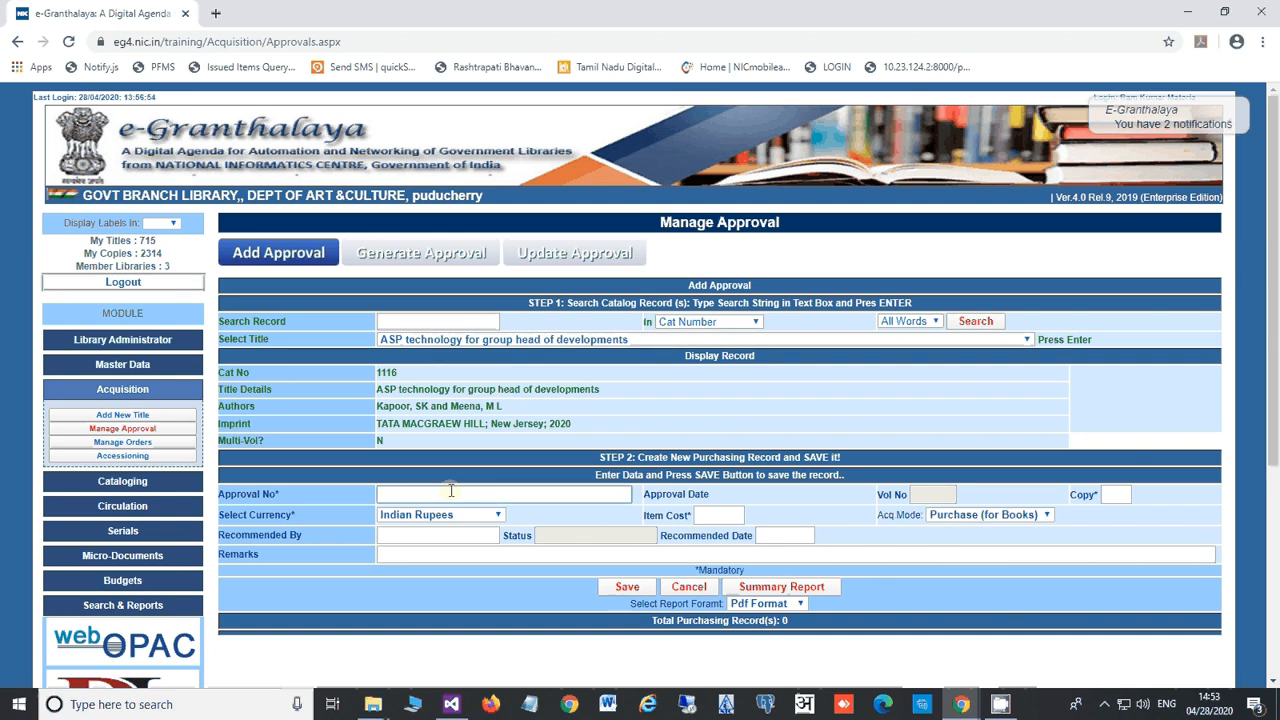
{"action": "type", "text": "NIC/LIB/"}
{"action": "type", "text": "306/2020"}
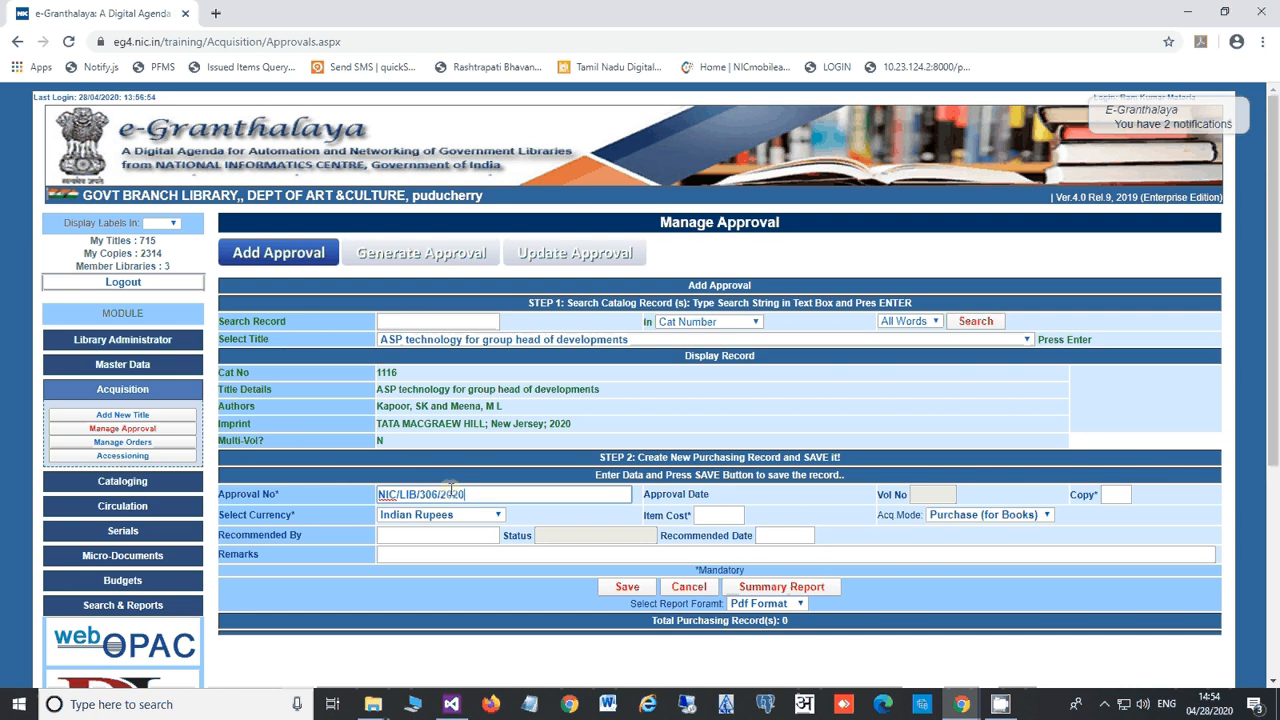
{"action": "type", "text": "/20"}
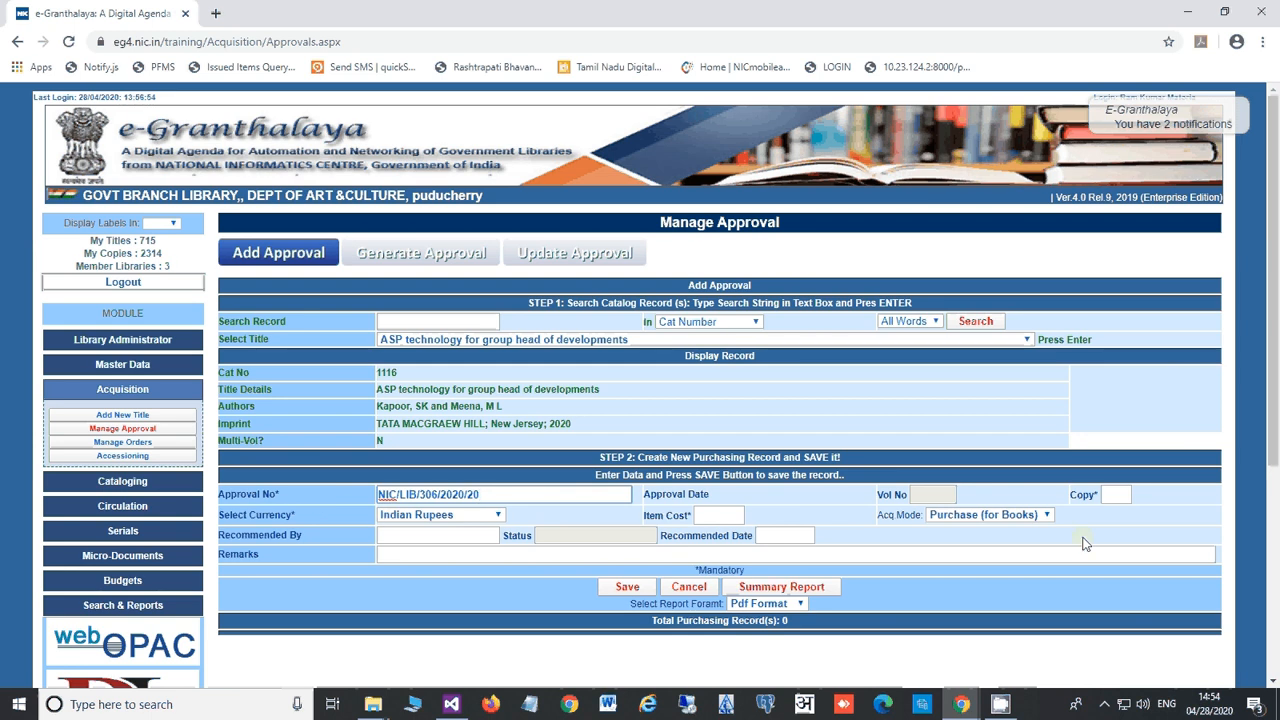
{"action": "left_click", "coordinate": [1121, 499]}
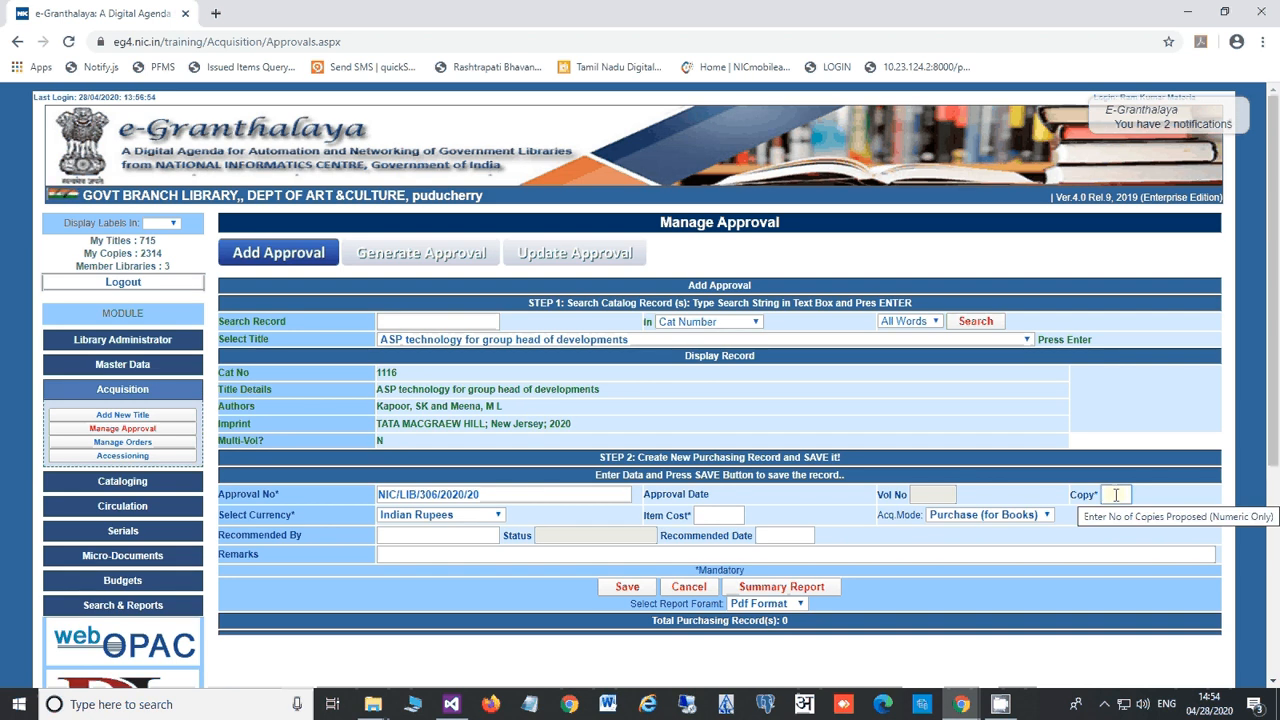
{"action": "type", "text": "2"}
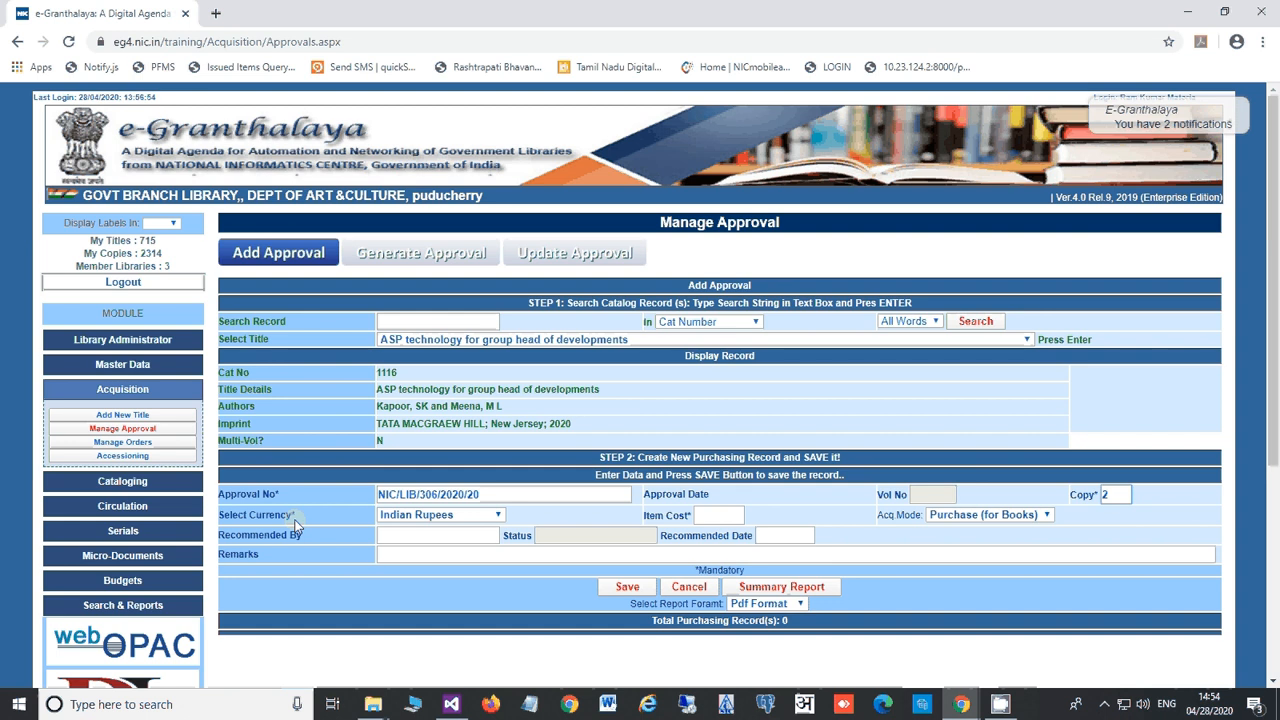
Keep Indian Rupees, set item cost 450, and keep Purchase (for Books) as acquisition mode.
{"action": "left_click", "coordinate": [487, 515]}
{"action": "left_click", "coordinate": [423, 486]}
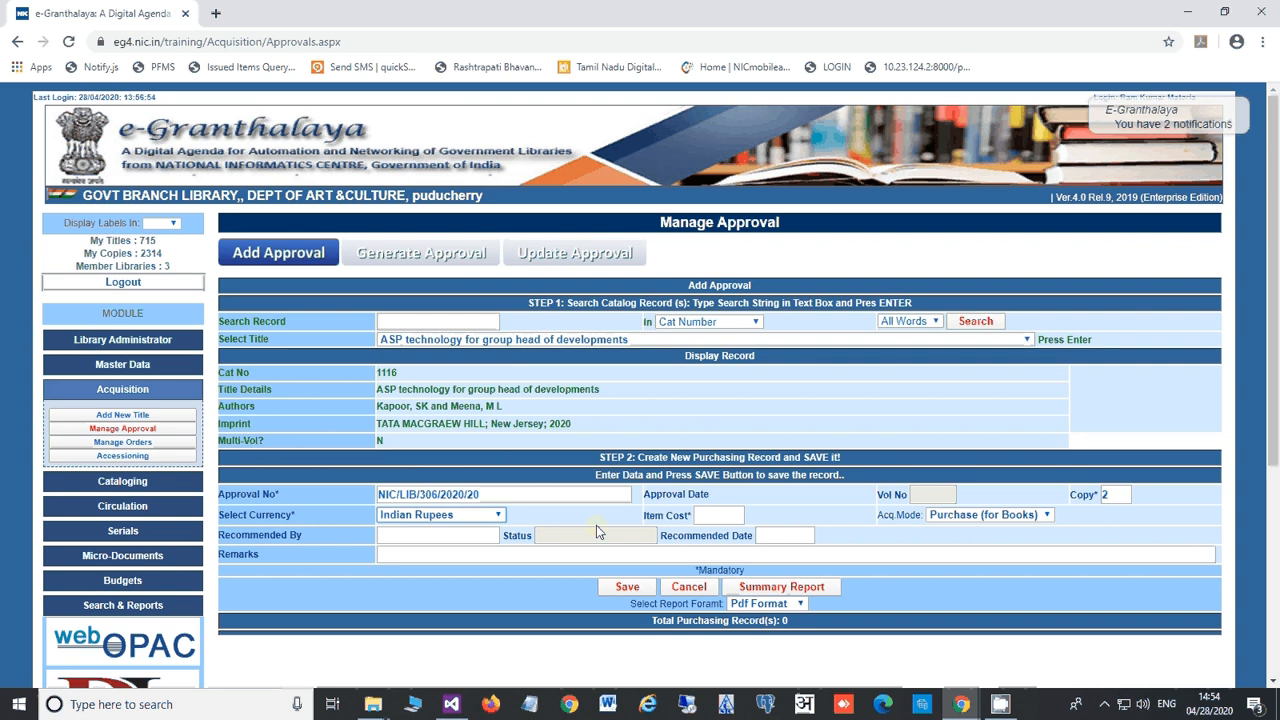
{"action": "left_click", "coordinate": [717, 518]}
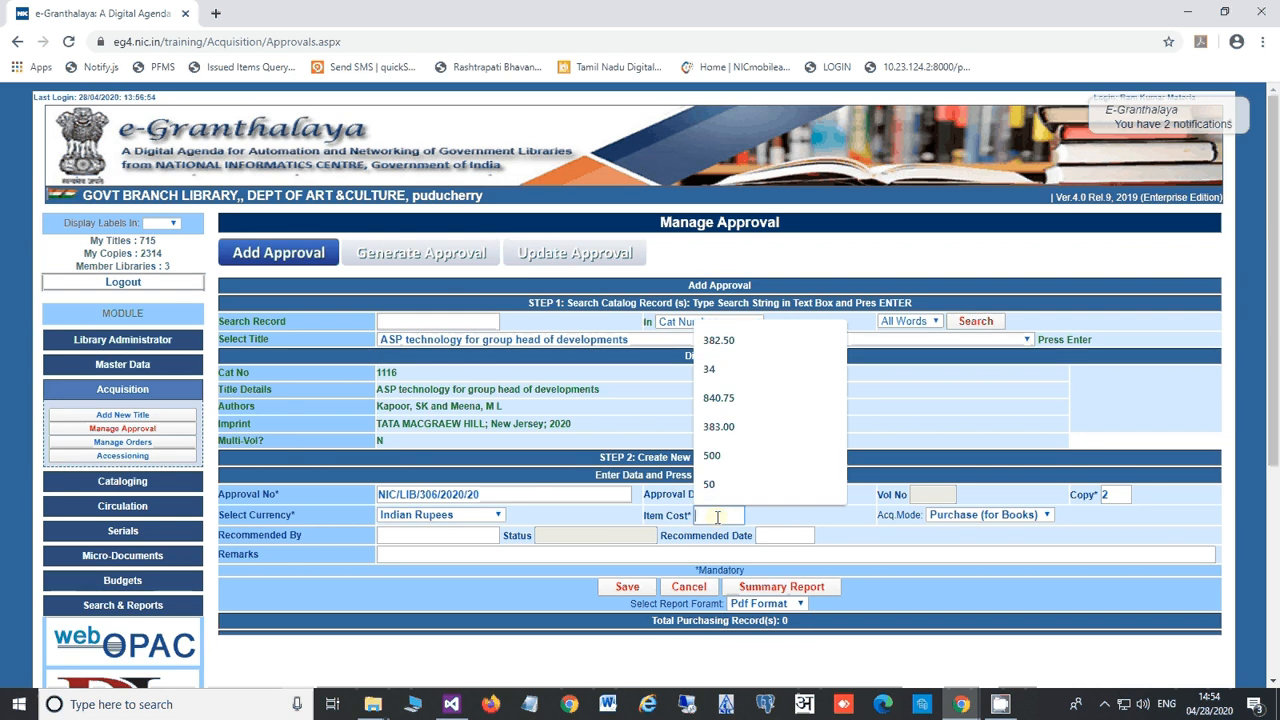
{"action": "type", "text": "4500"}
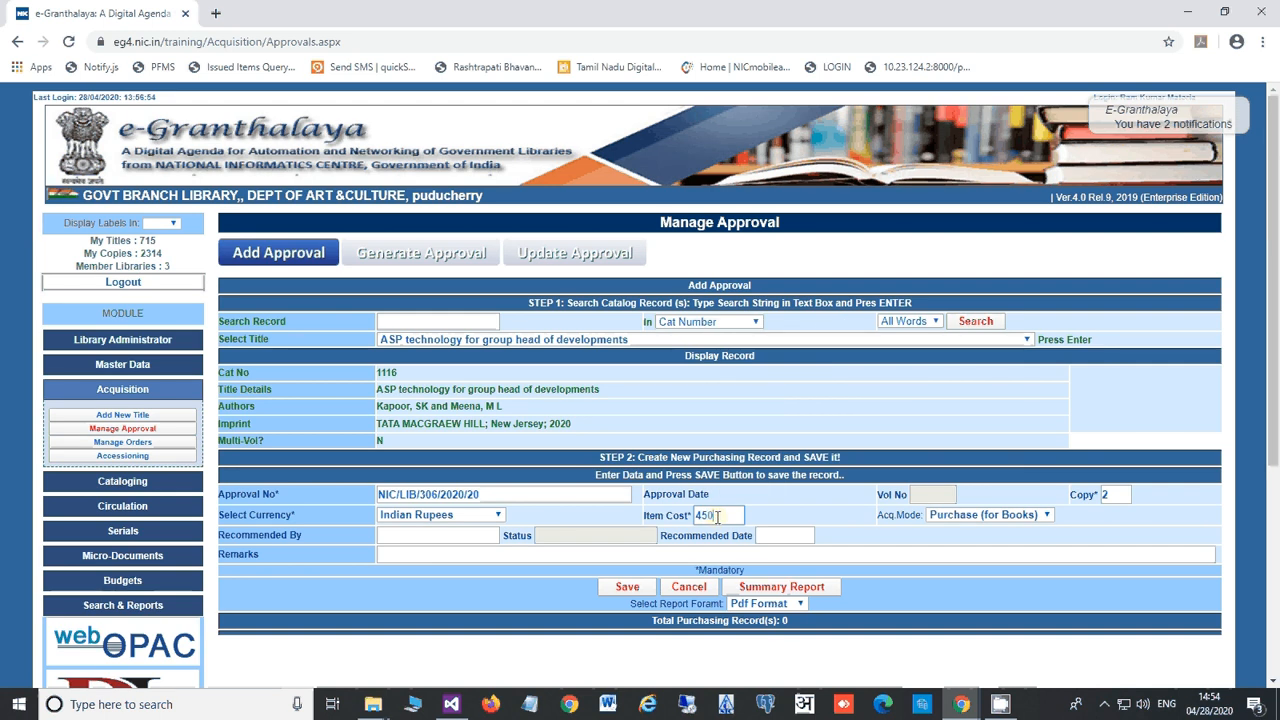
{"action": "key", "text": "BackSpace"}
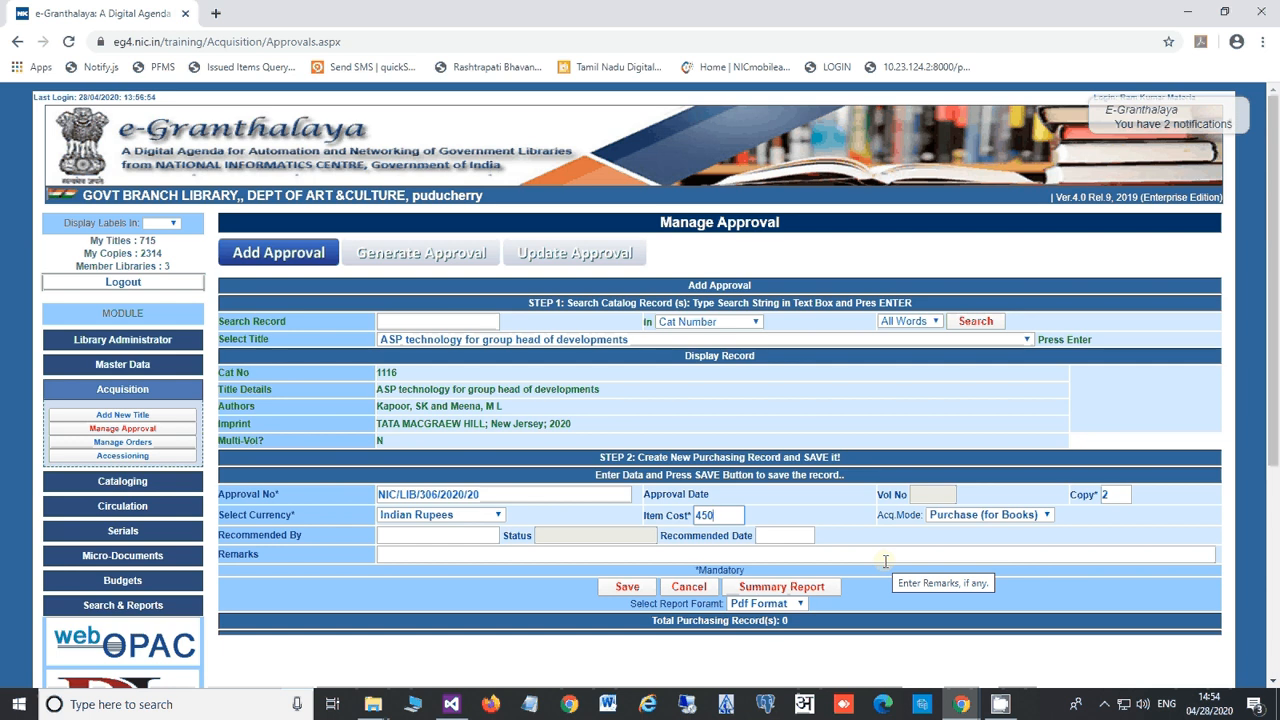
{"action": "left_click", "coordinate": [970, 517]}
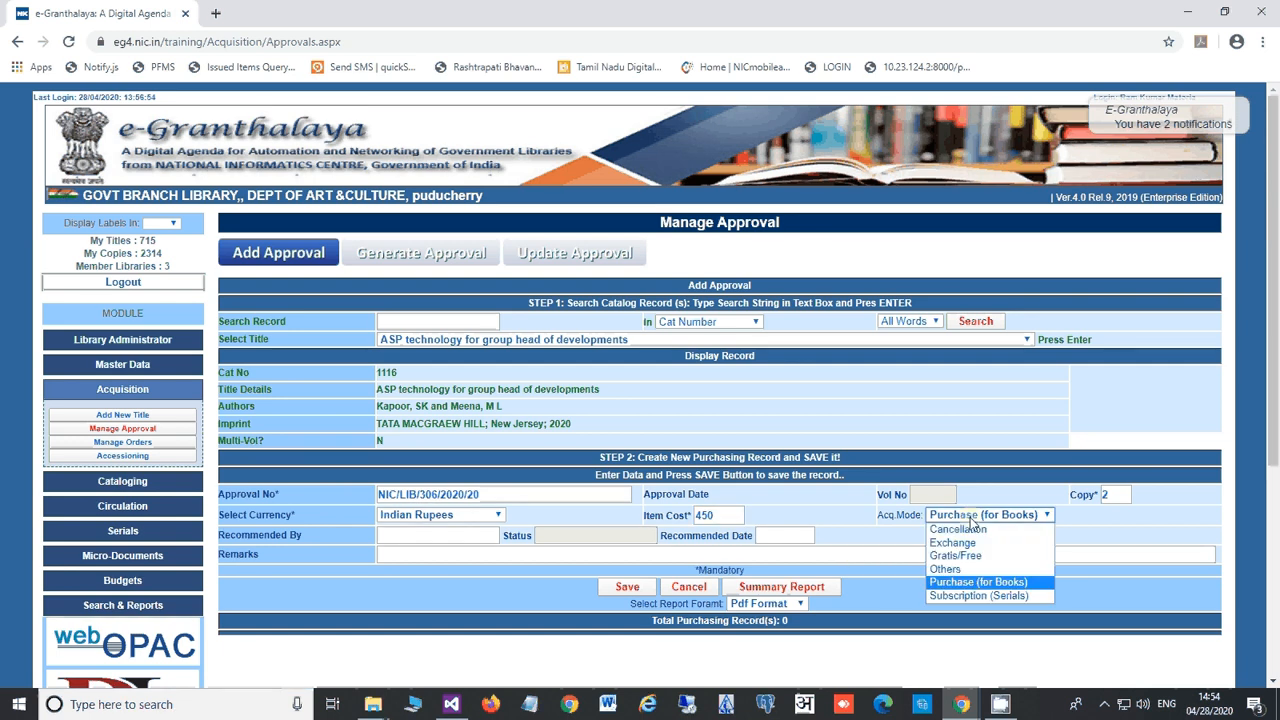
{"action": "left_click", "coordinate": [1120, 537]}
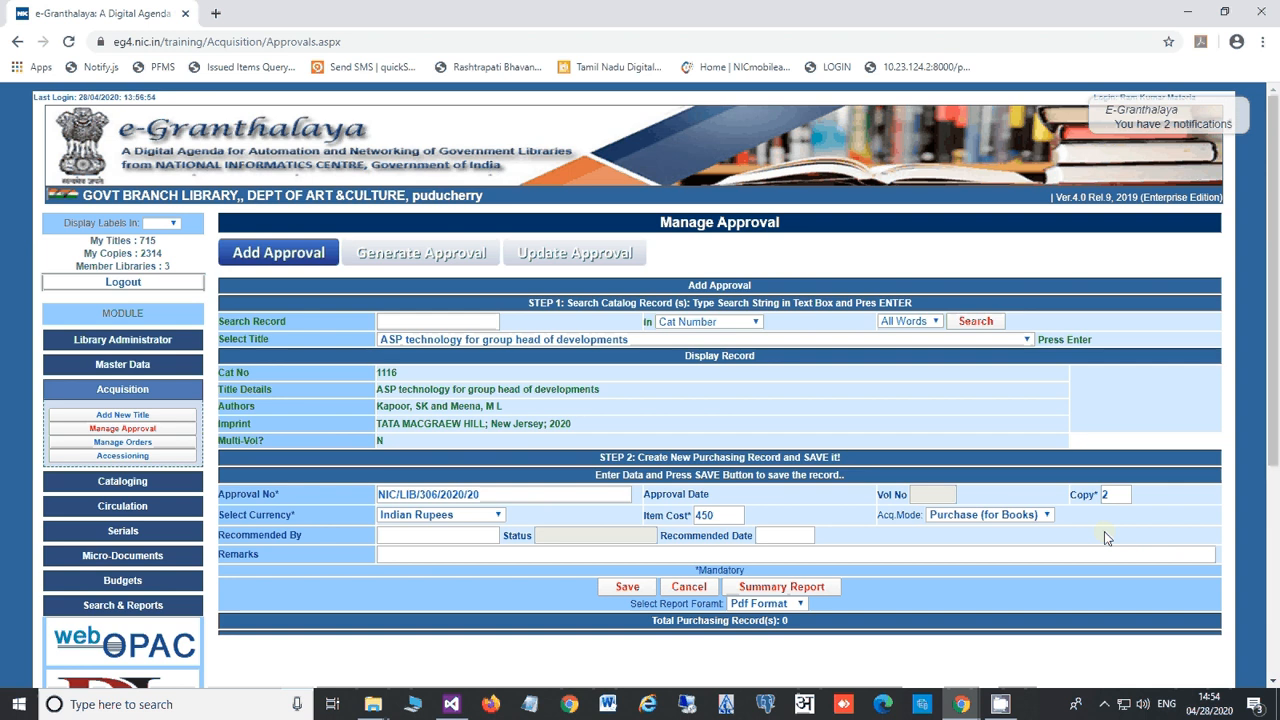
{"action": "left_click", "coordinate": [422, 556]}
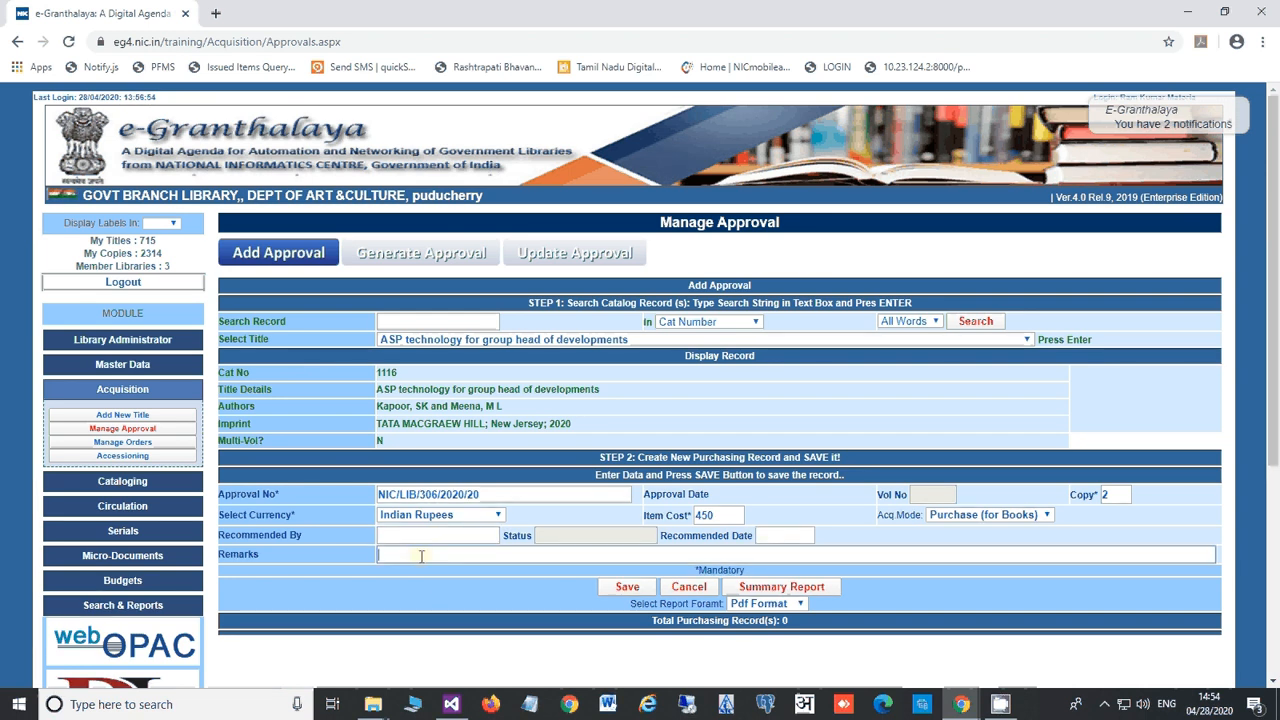
Save the approval and review the new Requested record, Acq ID 2056, at INR 450.00.
{"action": "left_click", "coordinate": [622, 588]}
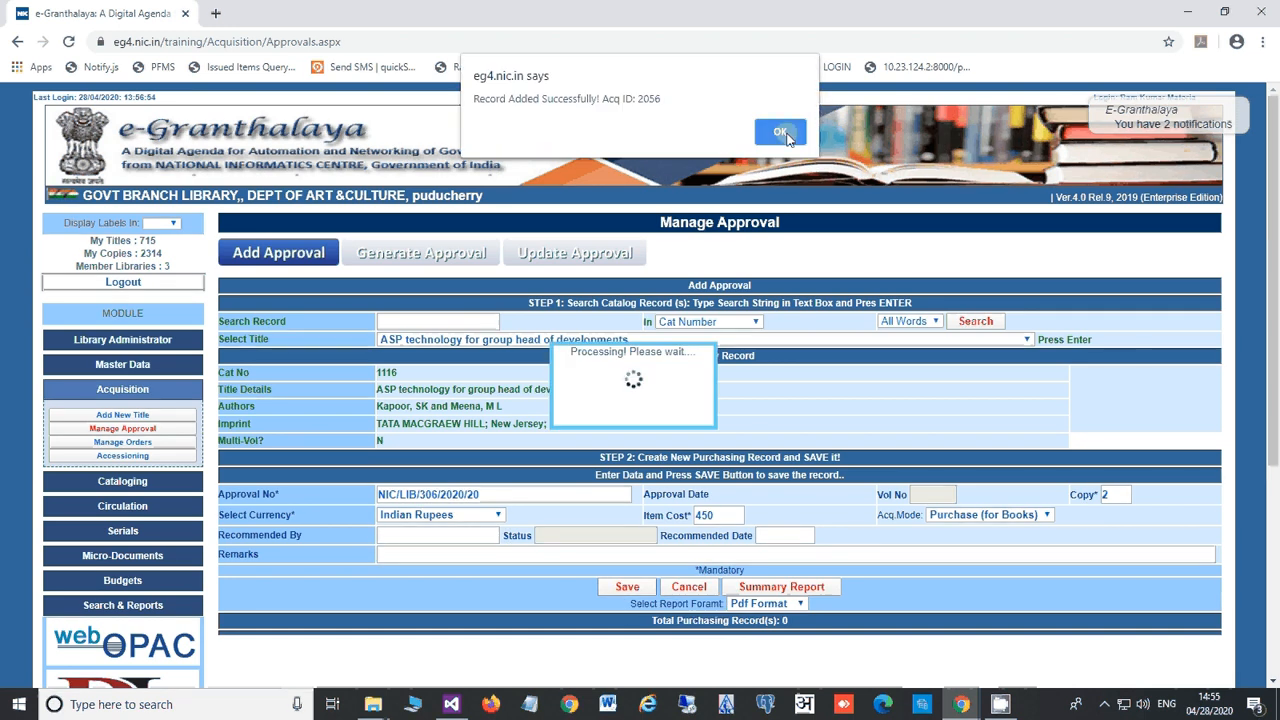
{"action": "left_click", "coordinate": [778, 136]}
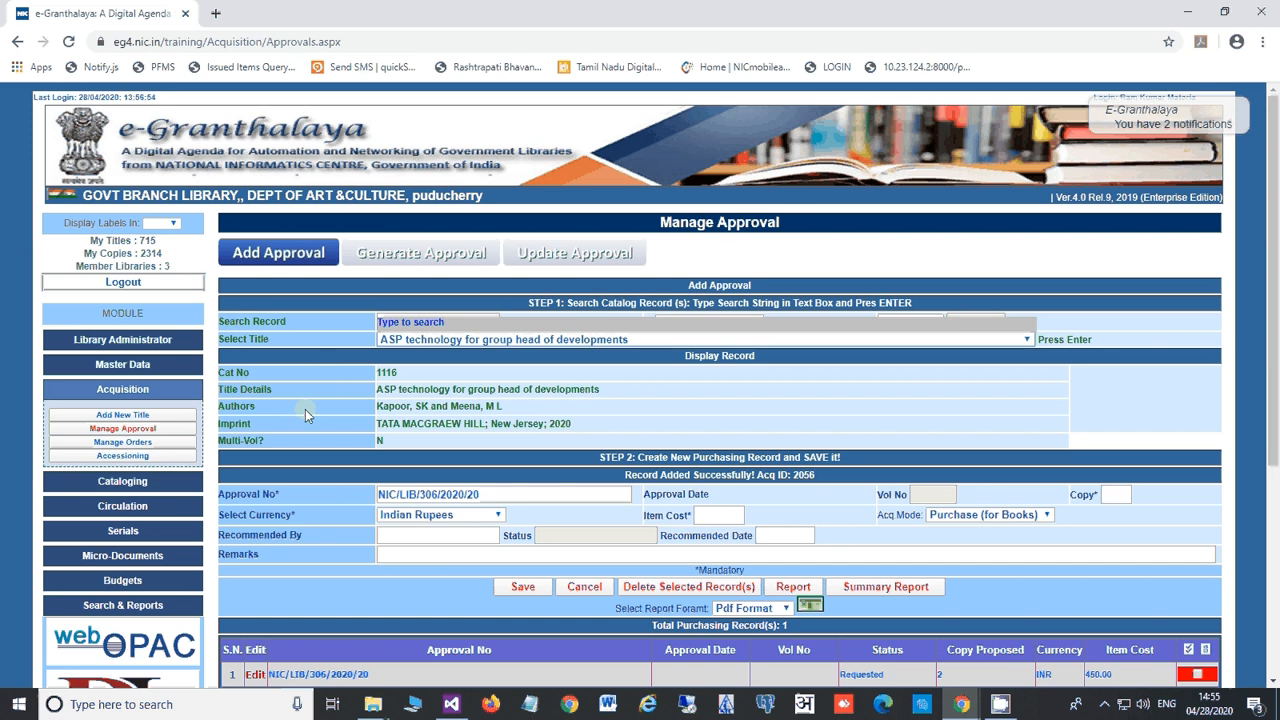
{"action": "scroll", "coordinate": [306, 409], "scroll_direction": "down", "scroll_amount": 3}
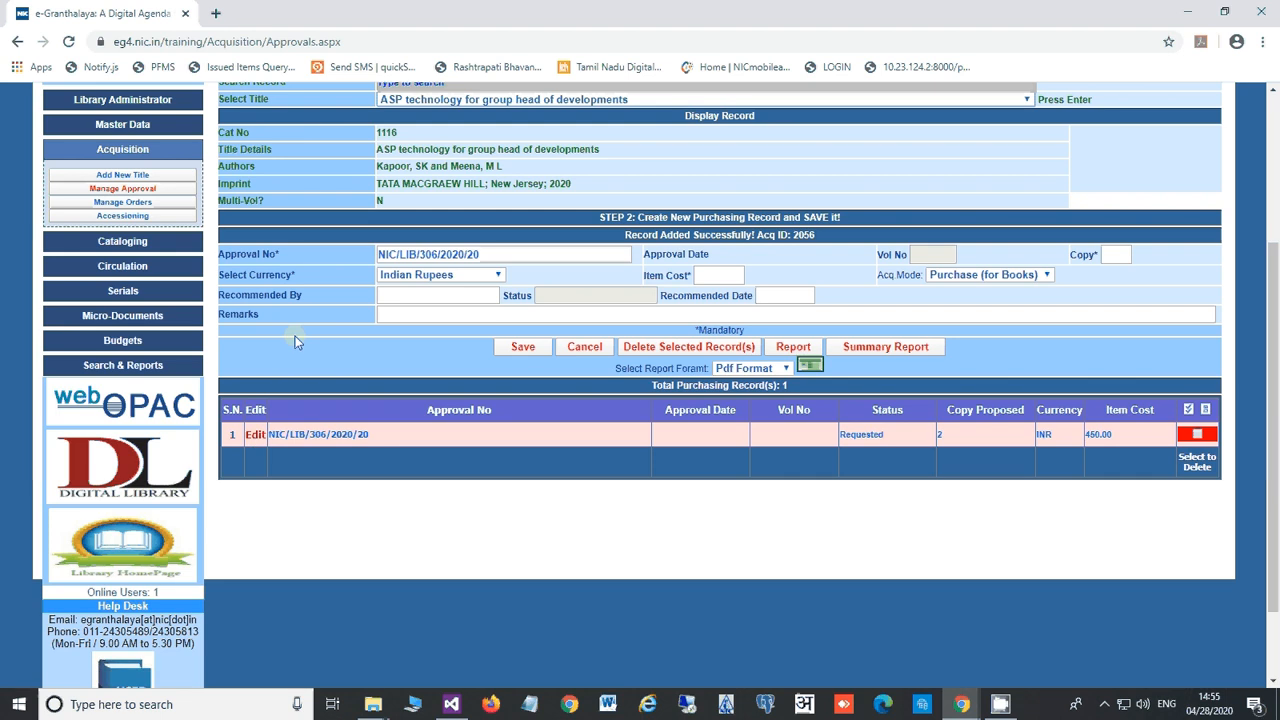
{"action": "scroll", "coordinate": [295, 342], "scroll_direction": "up", "scroll_amount": 2}
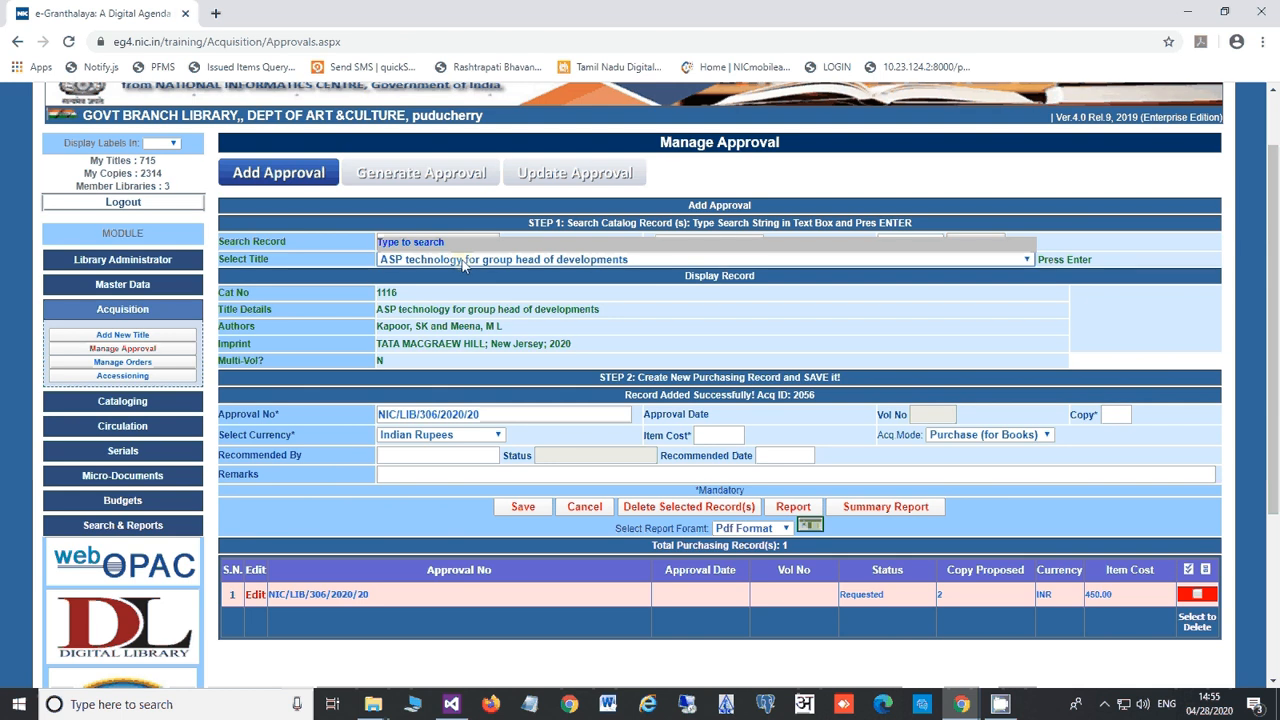
Select the MARC21 Character Set Bibliographic Test Record Closing Curly Bracket title and order 1 copy.
{"action": "left_click", "coordinate": [463, 262]}
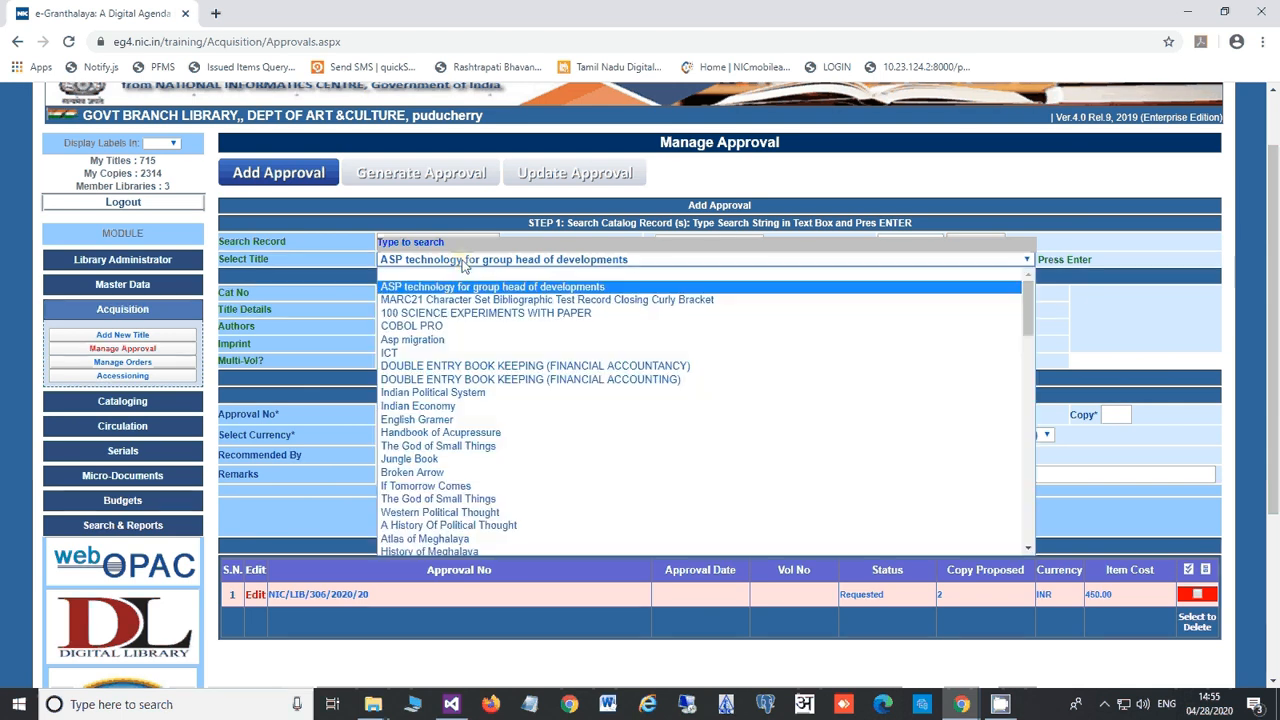
{"action": "left_click", "coordinate": [465, 300]}
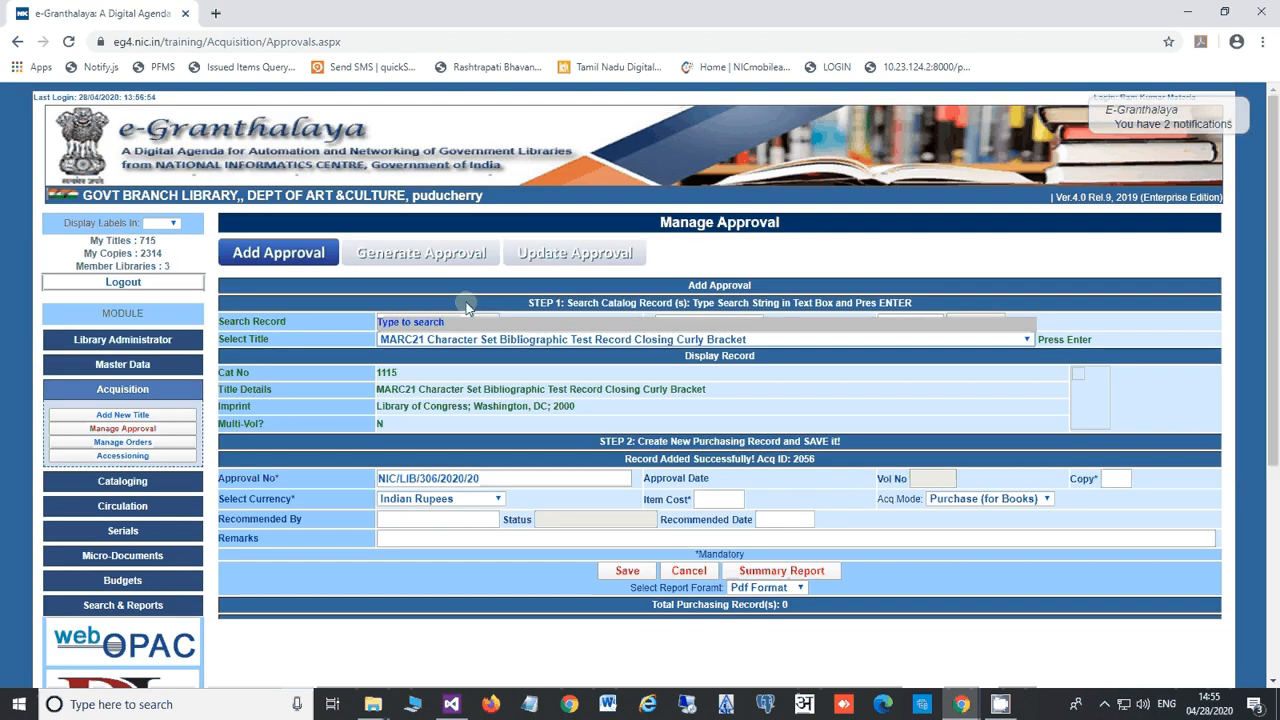
{"action": "left_click", "coordinate": [500, 474]}
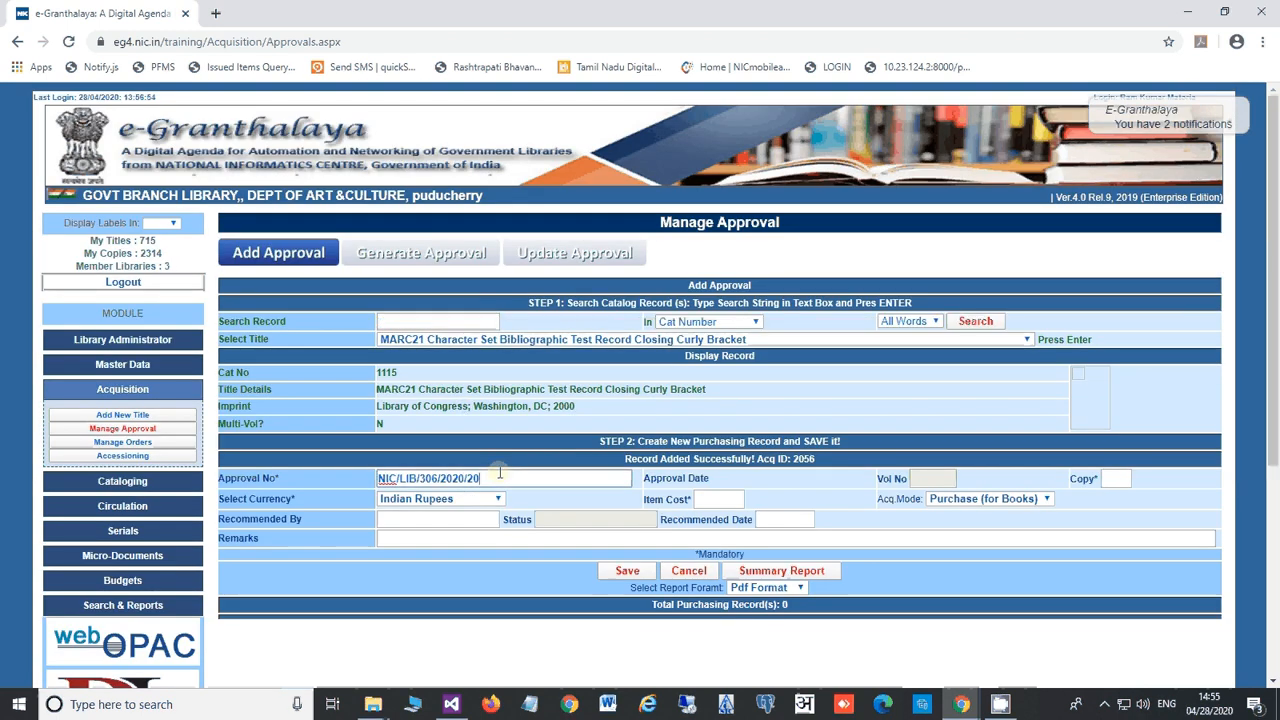
{"action": "left_click", "coordinate": [1115, 480]}
{"action": "type", "text": "1"}
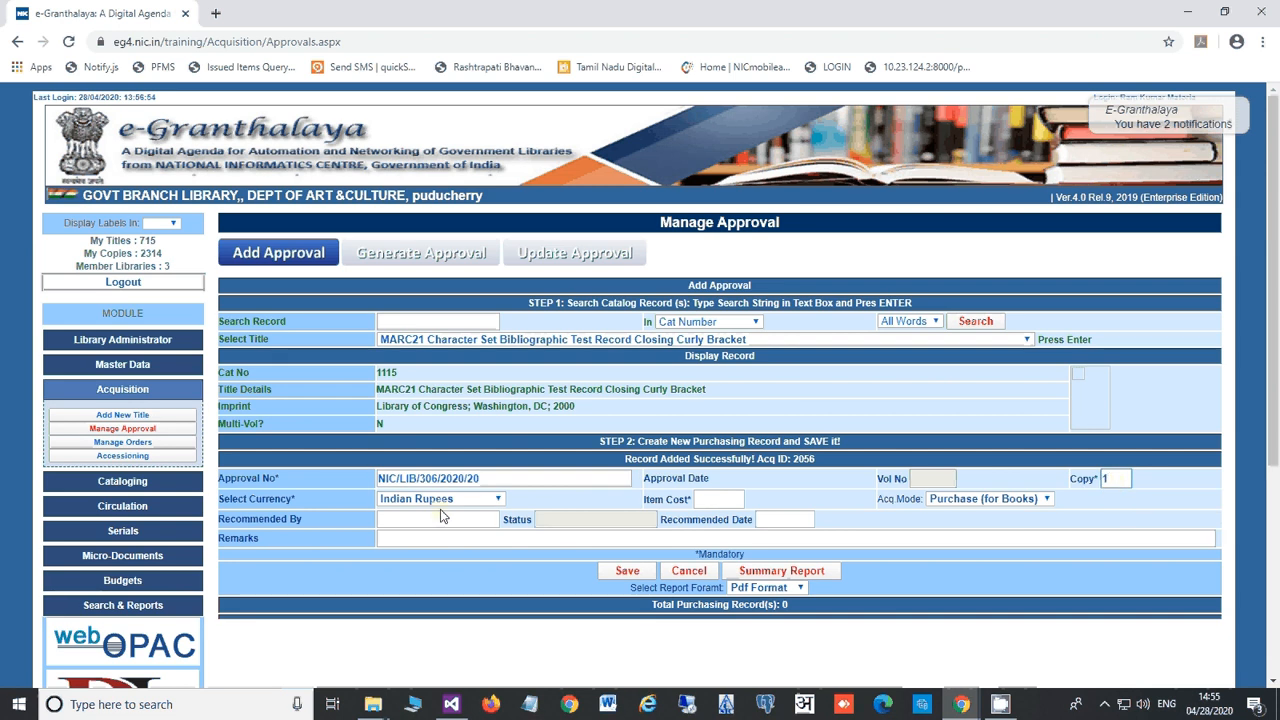
Price it at 34 United States Dollars and save it as Acq ID 2057.
{"action": "left_click", "coordinate": [490, 499]}
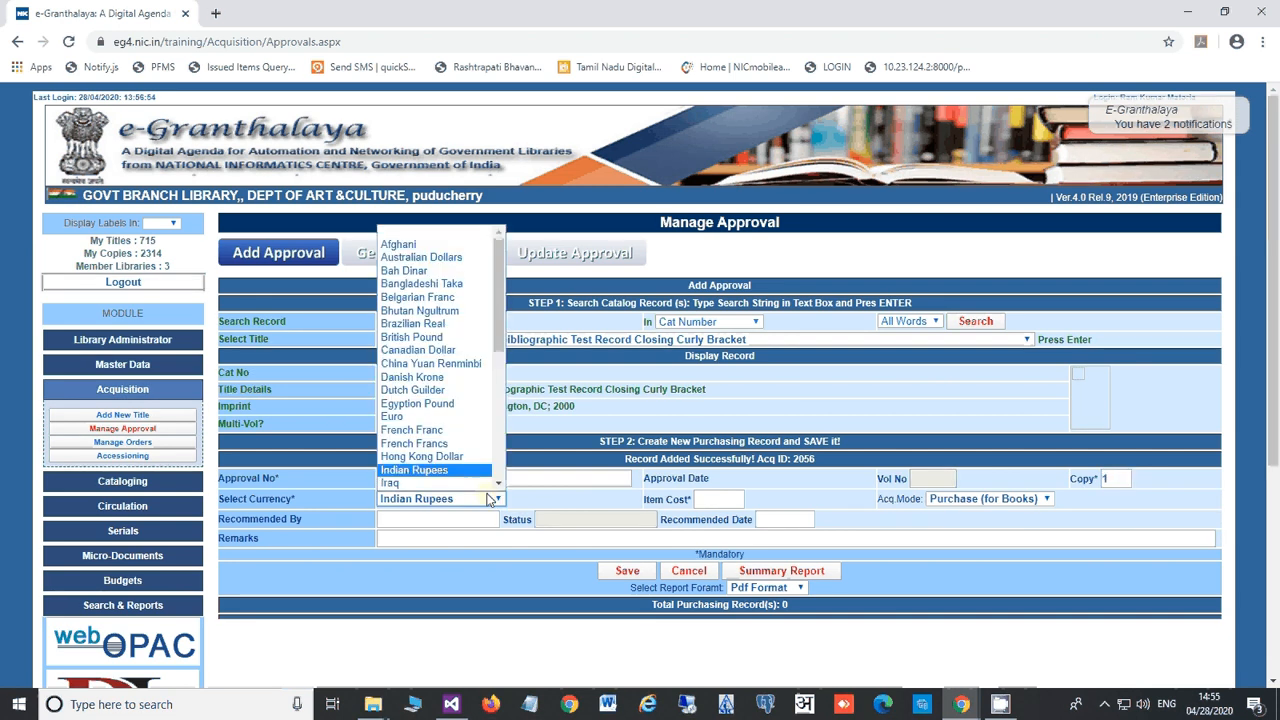
{"action": "scroll", "coordinate": [492, 497], "scroll_direction": "down", "scroll_amount": 5}
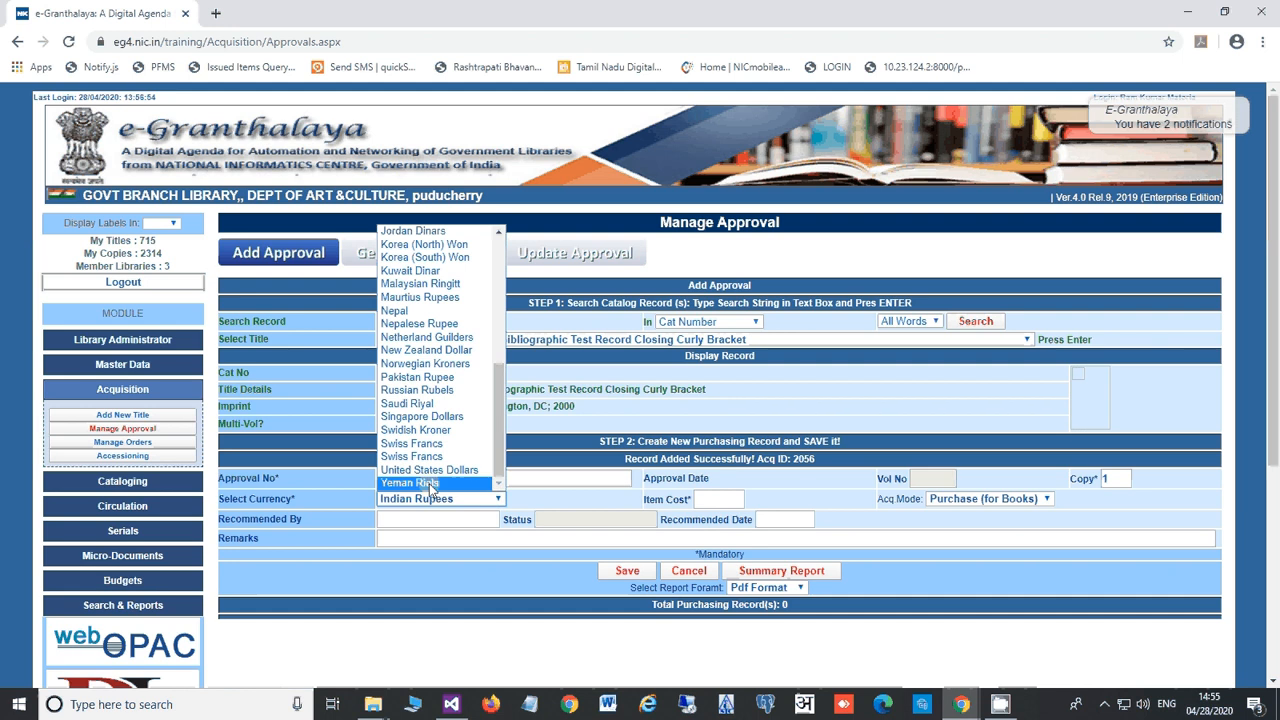
{"action": "left_click", "coordinate": [470, 469]}
{"action": "left_click", "coordinate": [729, 500]}
{"action": "type", "text": "34"}
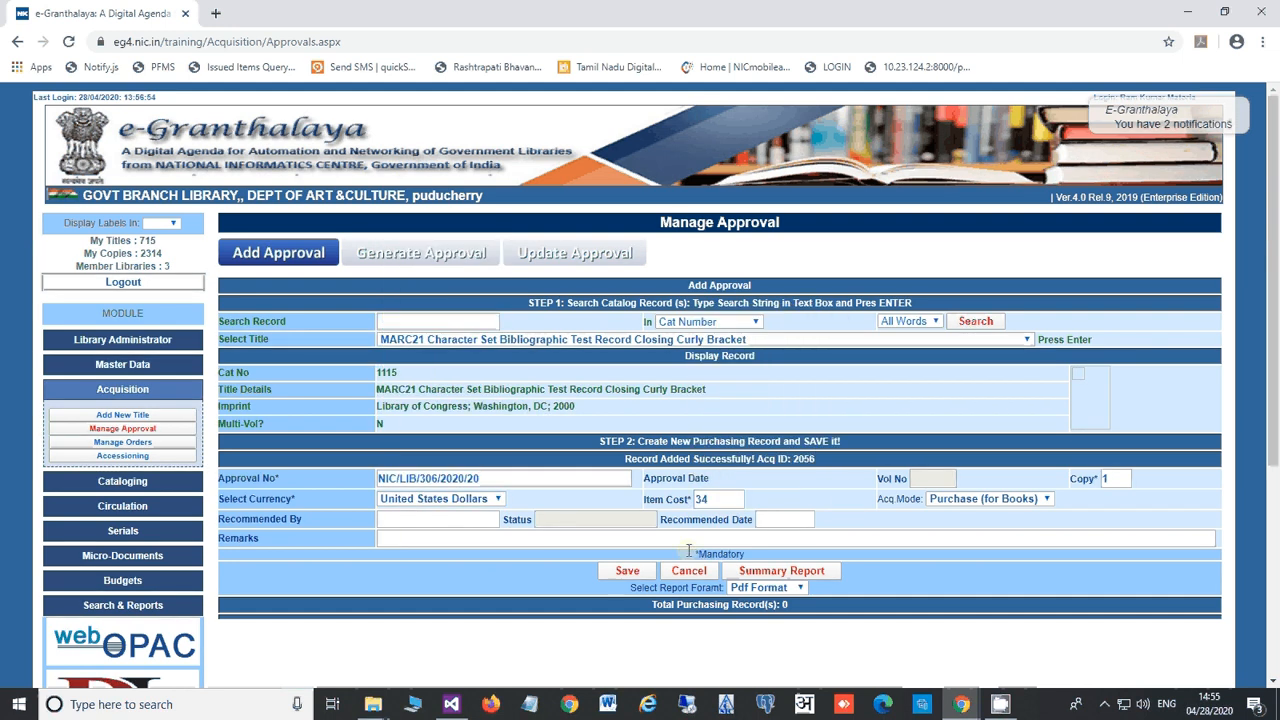
{"action": "left_click", "coordinate": [630, 574]}
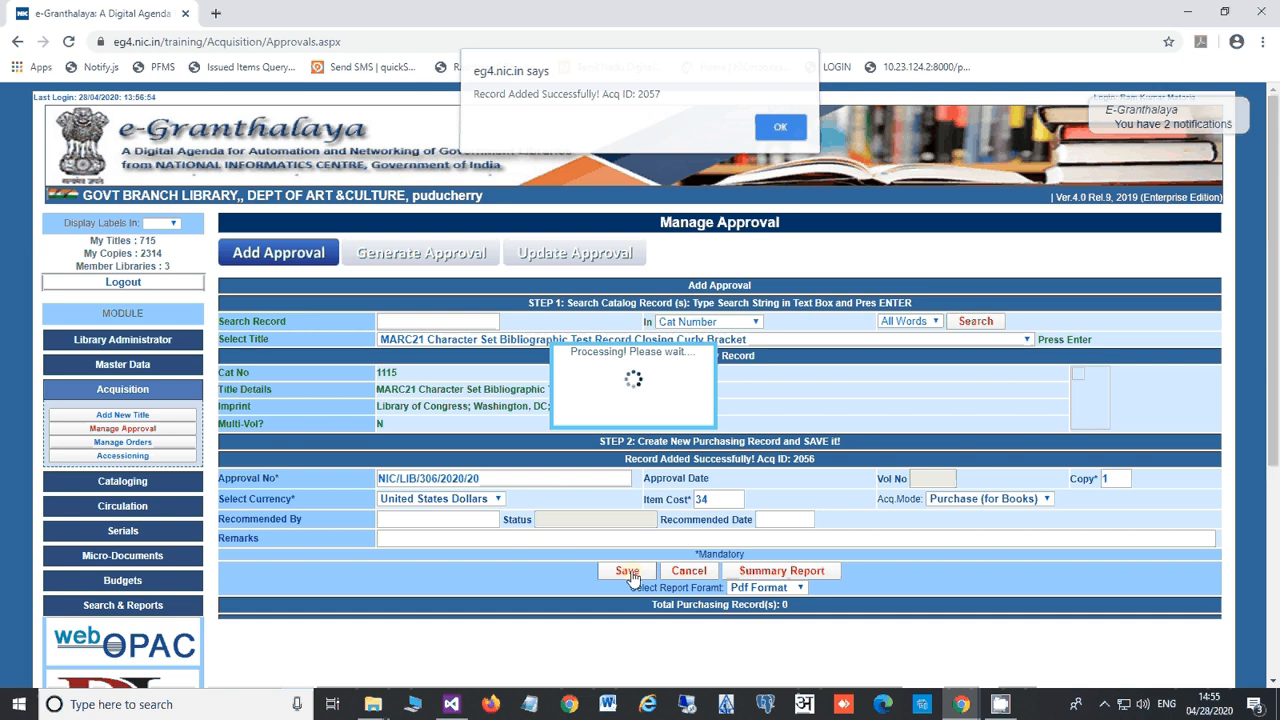
{"action": "left_click", "coordinate": [778, 134]}
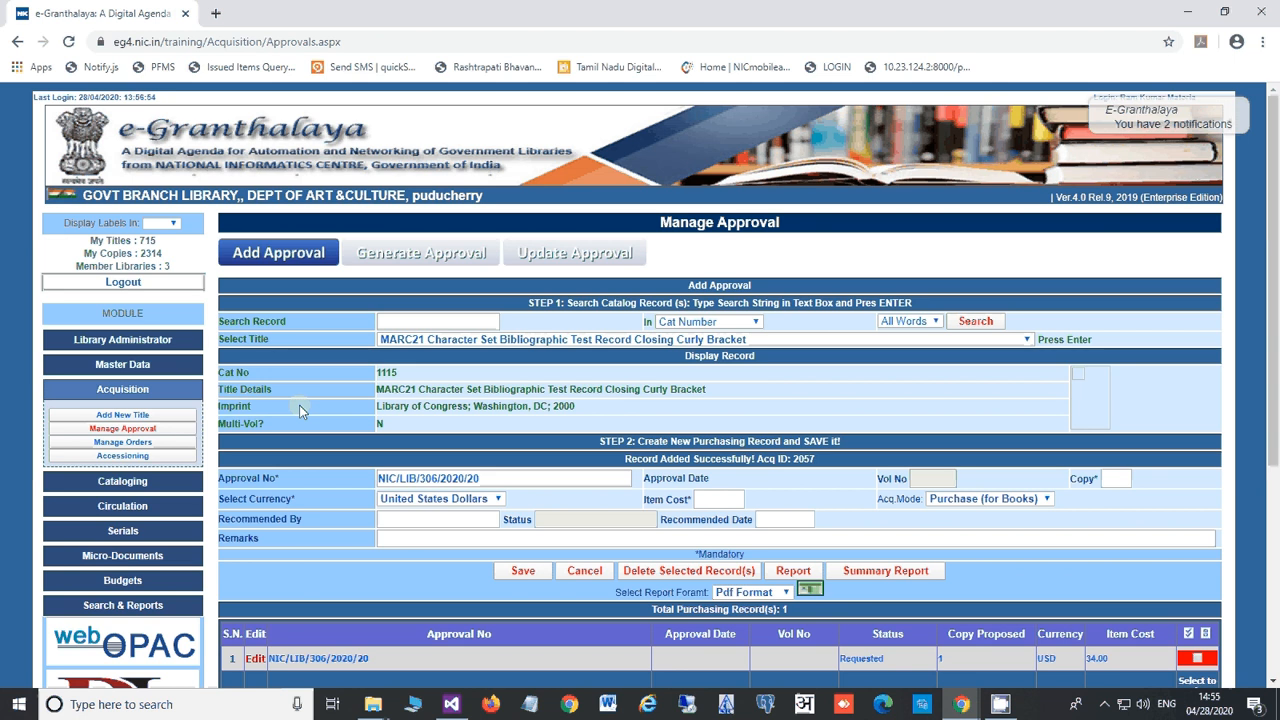
{"action": "scroll", "coordinate": [300, 407], "scroll_direction": "down", "scroll_amount": 2}
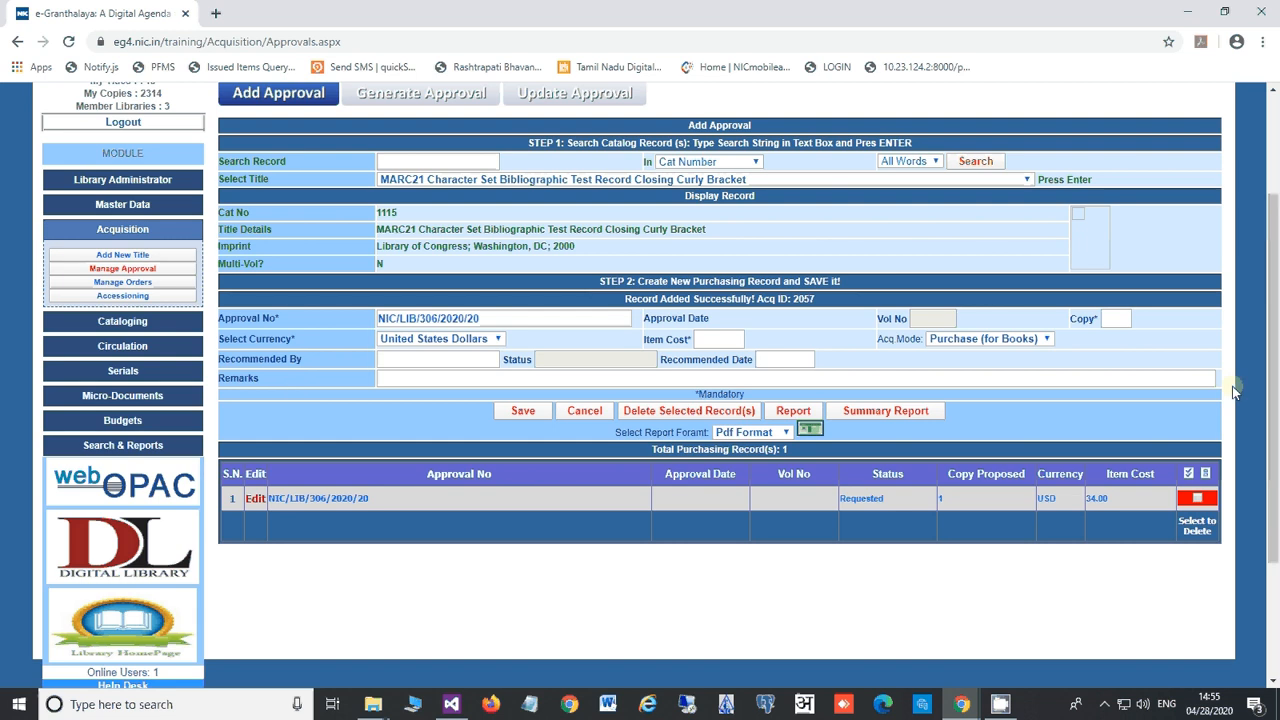
{"action": "left_click_drag", "start_coordinate": [1274, 422], "coordinate": [1277, 395]}
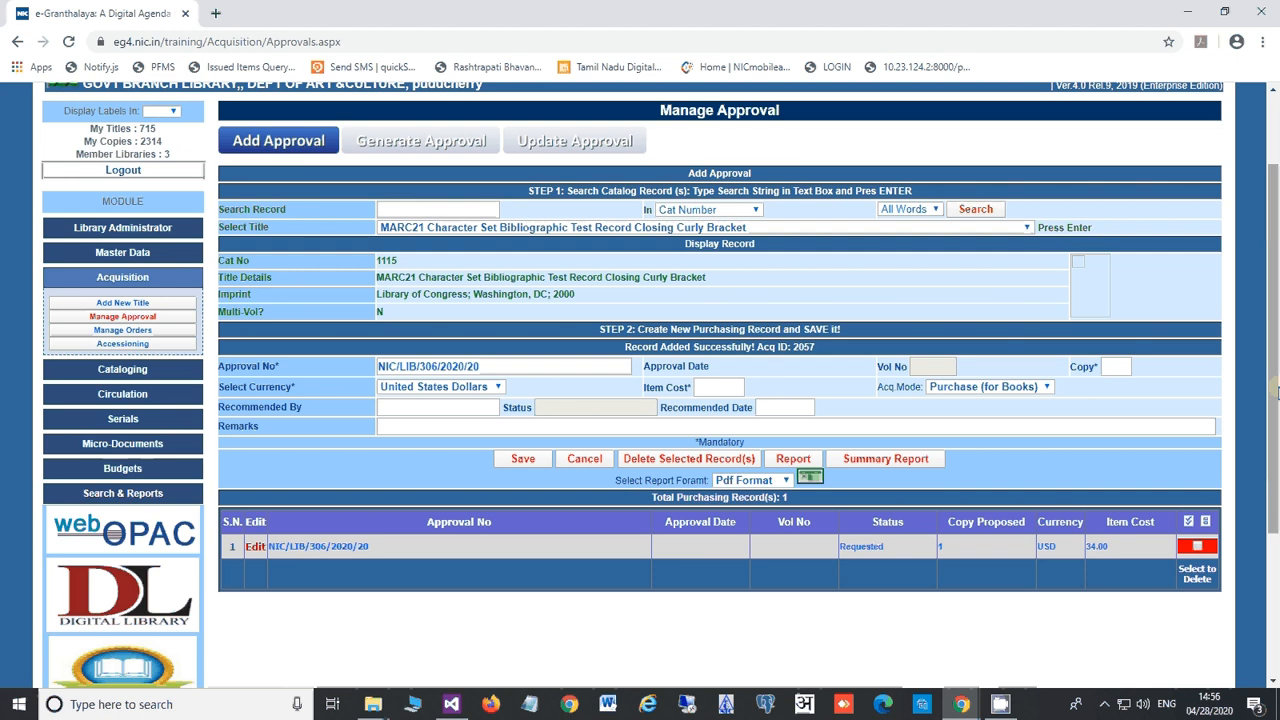
{"action": "left_click_drag", "start_coordinate": [1277, 395], "coordinate": [1276, 320]}
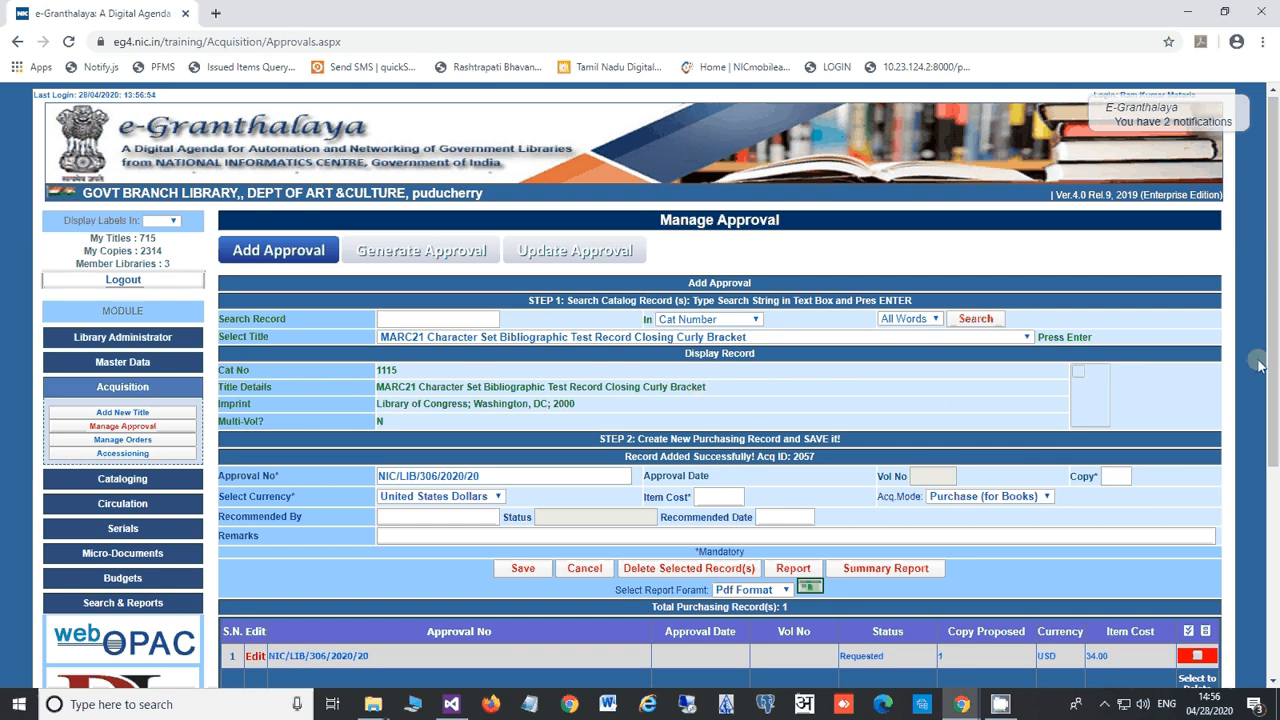
{"action": "scroll", "coordinate": [1273, 371], "scroll_direction": "up", "scroll_amount": 1}
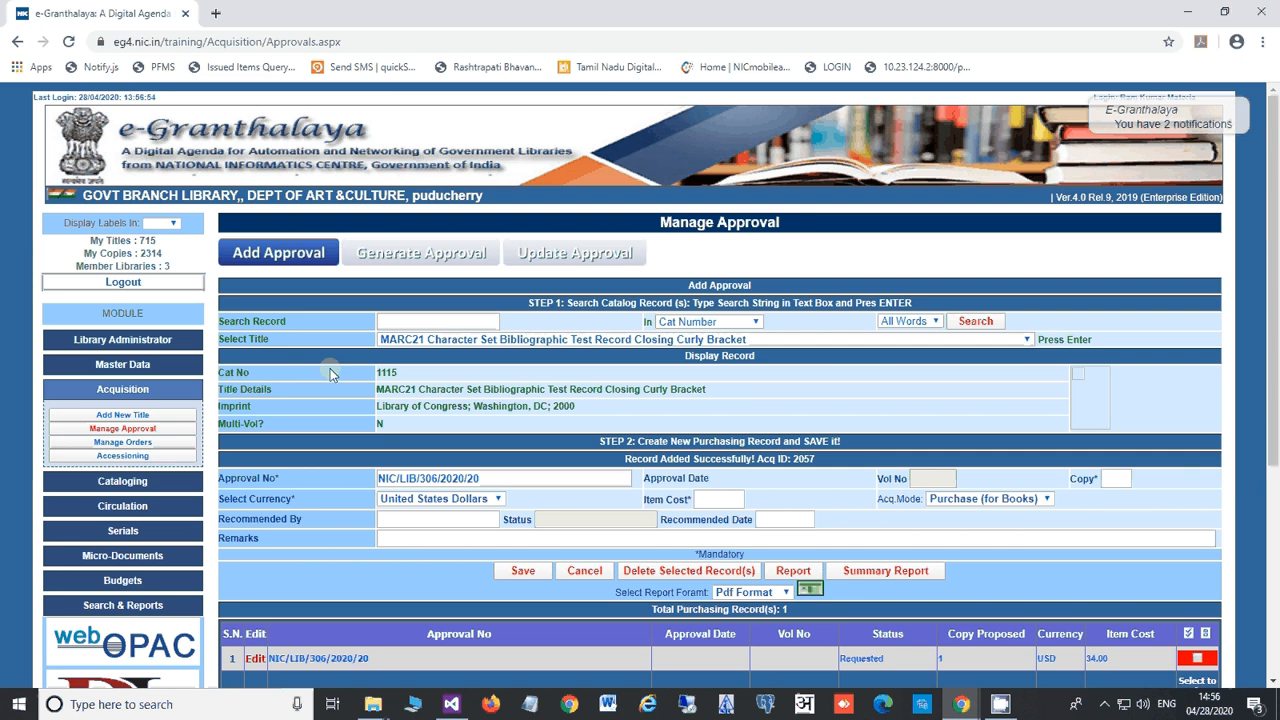
Under Generate Approval, select NIC/LIB/306/2020/20 and the Books Approval Committee.
{"action": "left_click", "coordinate": [380, 255]}
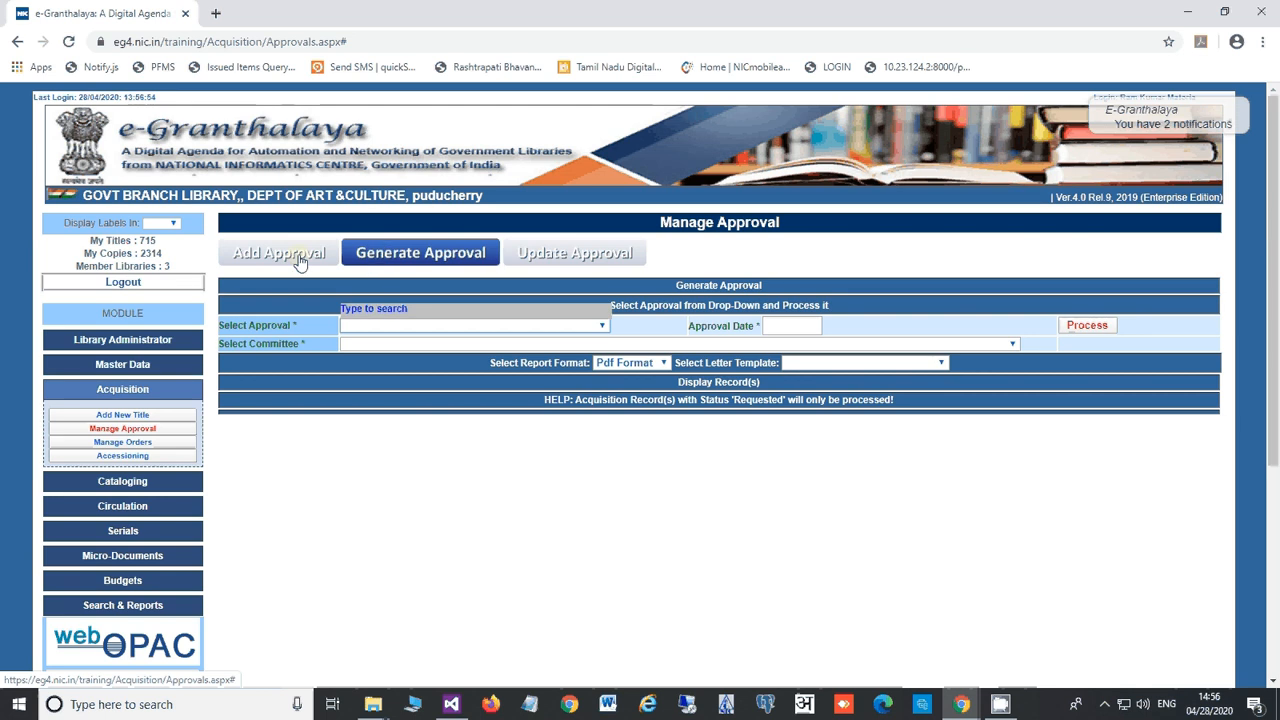
{"action": "left_click", "coordinate": [603, 326]}
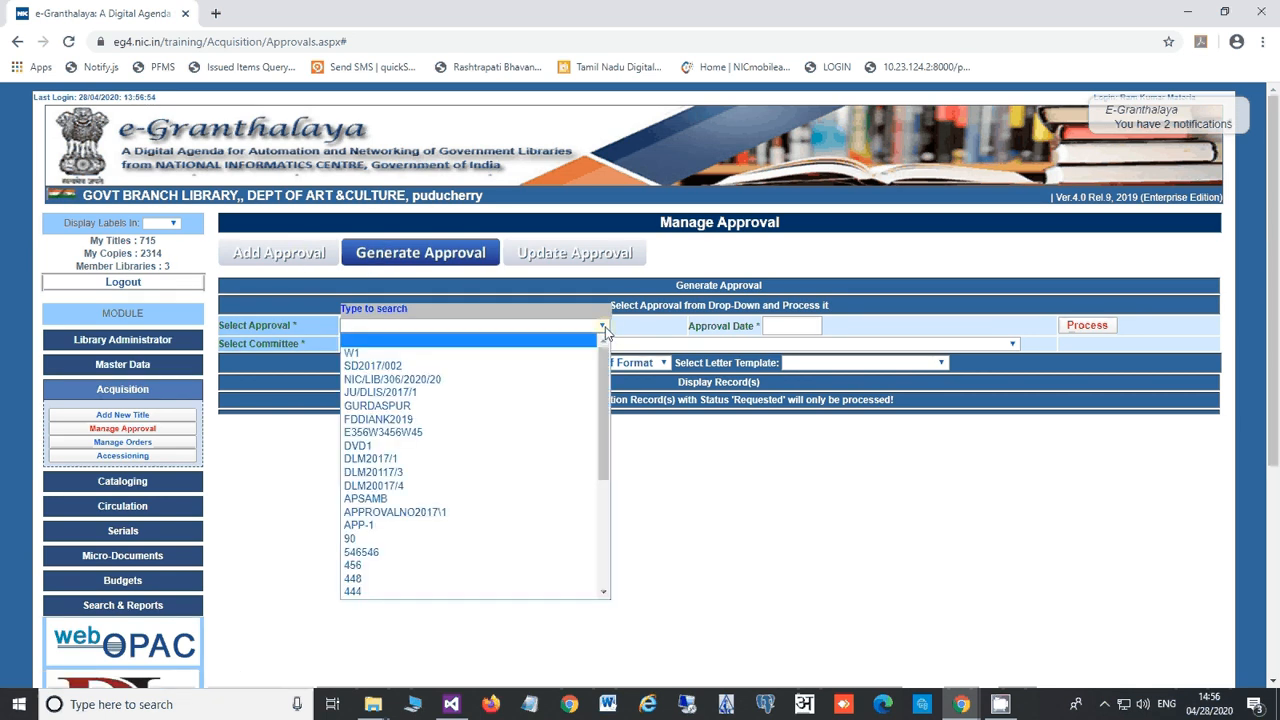
{"action": "left_click", "coordinate": [441, 380]}
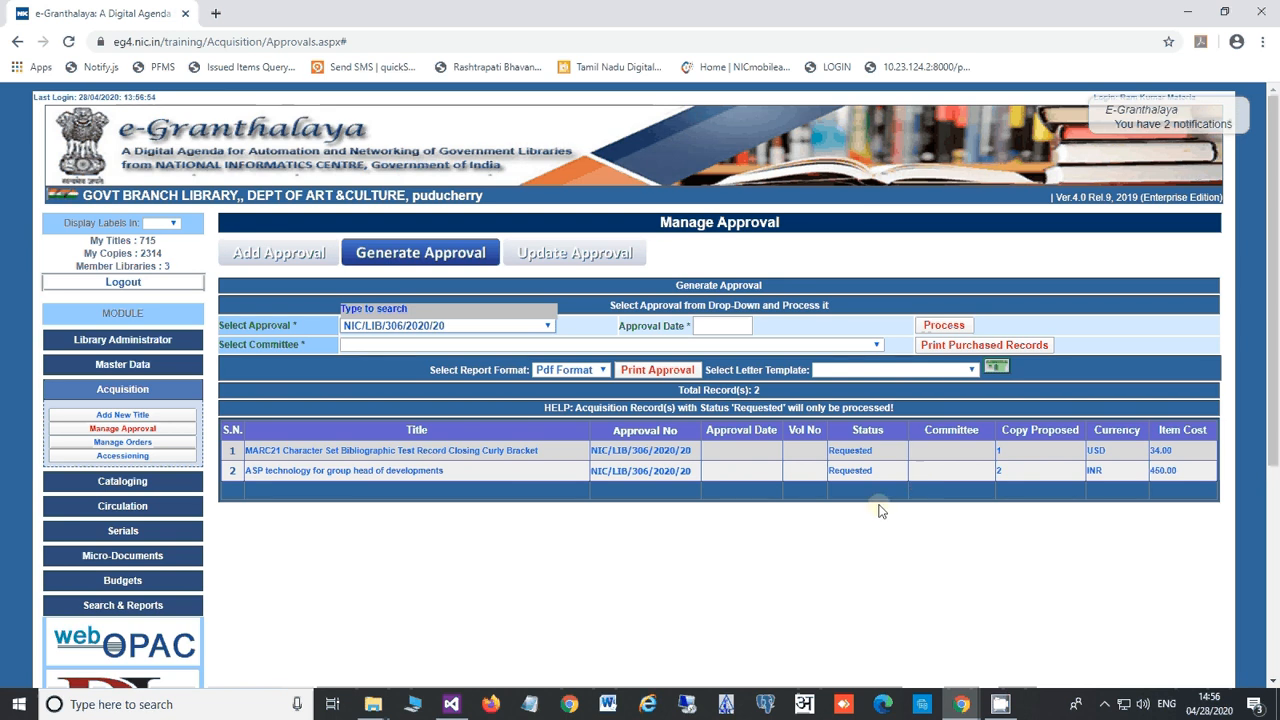
{"action": "left_click", "coordinate": [393, 346]}
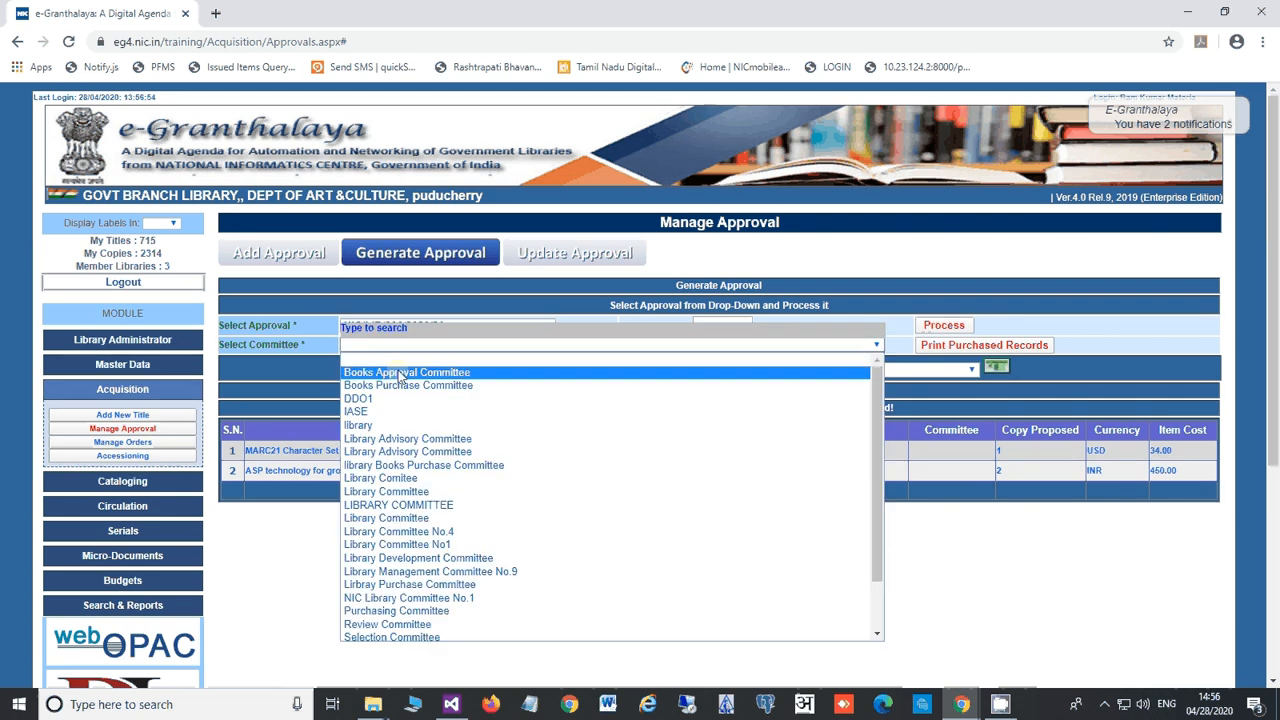
{"action": "left_click", "coordinate": [400, 373]}
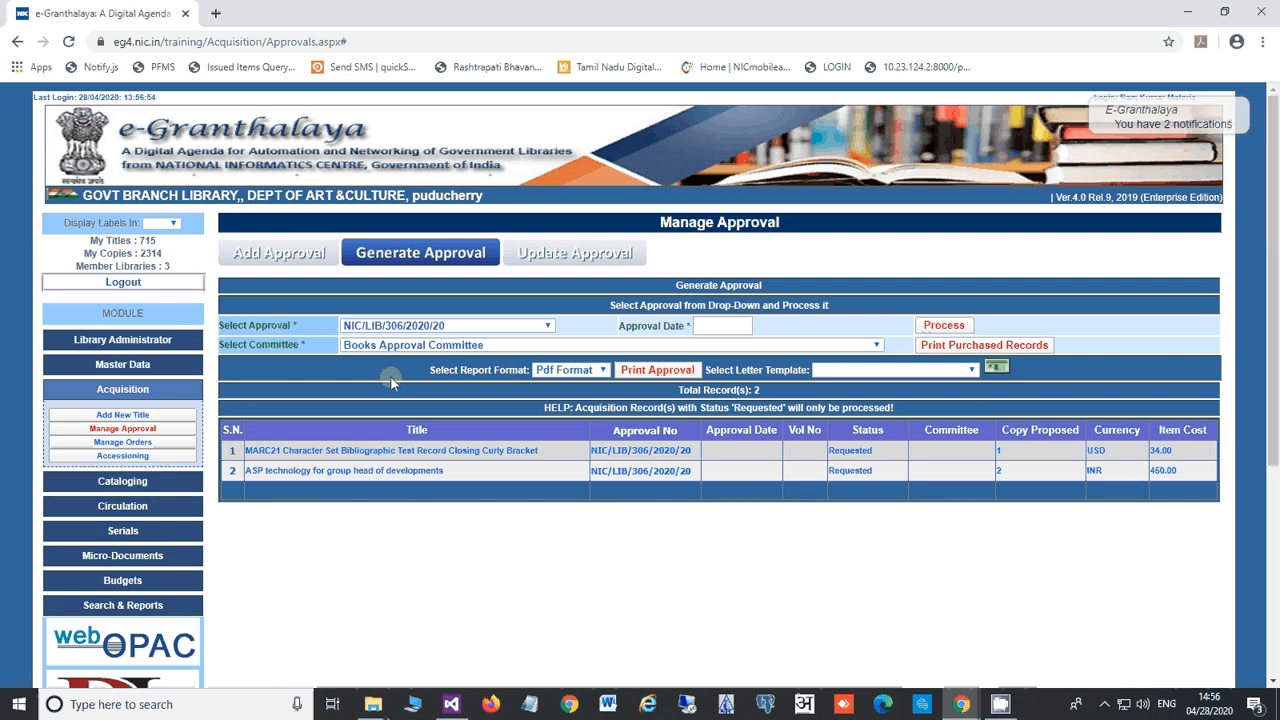
Set the approval date to 21/04/2020 and confirm both rows show Requested.
{"action": "left_click", "coordinate": [721, 324]}
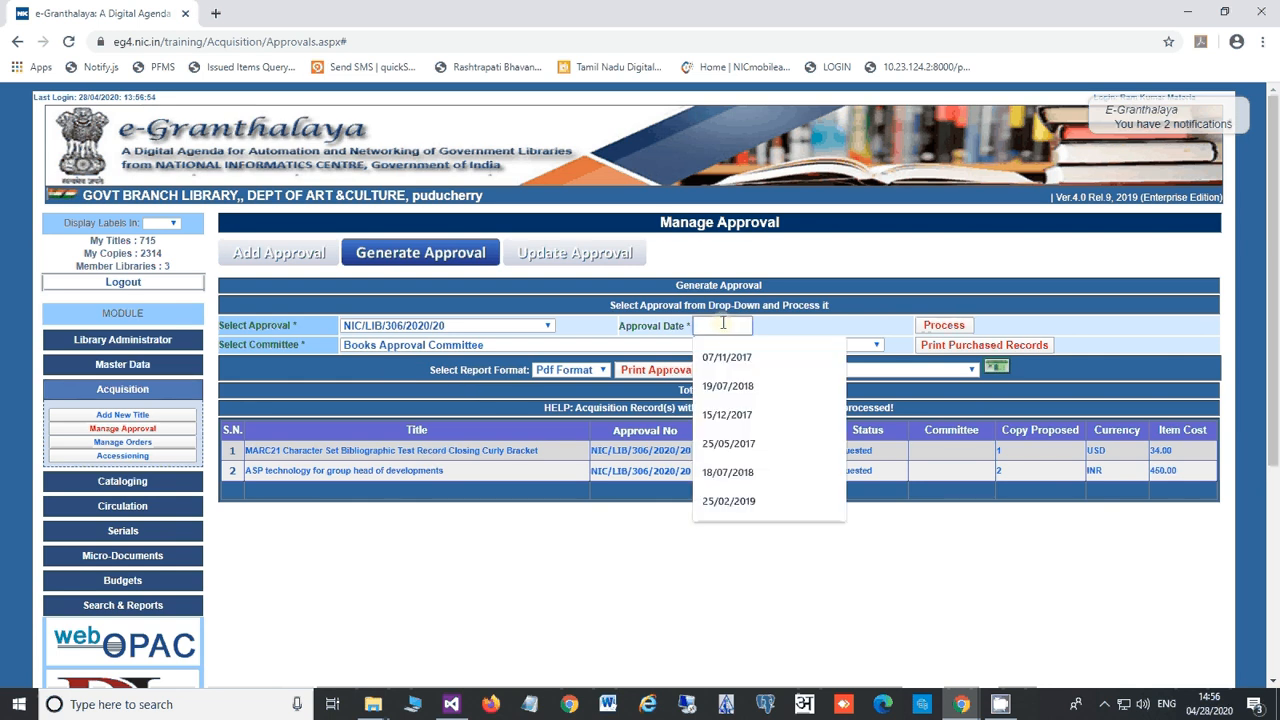
{"action": "left_click", "coordinate": [723, 322]}
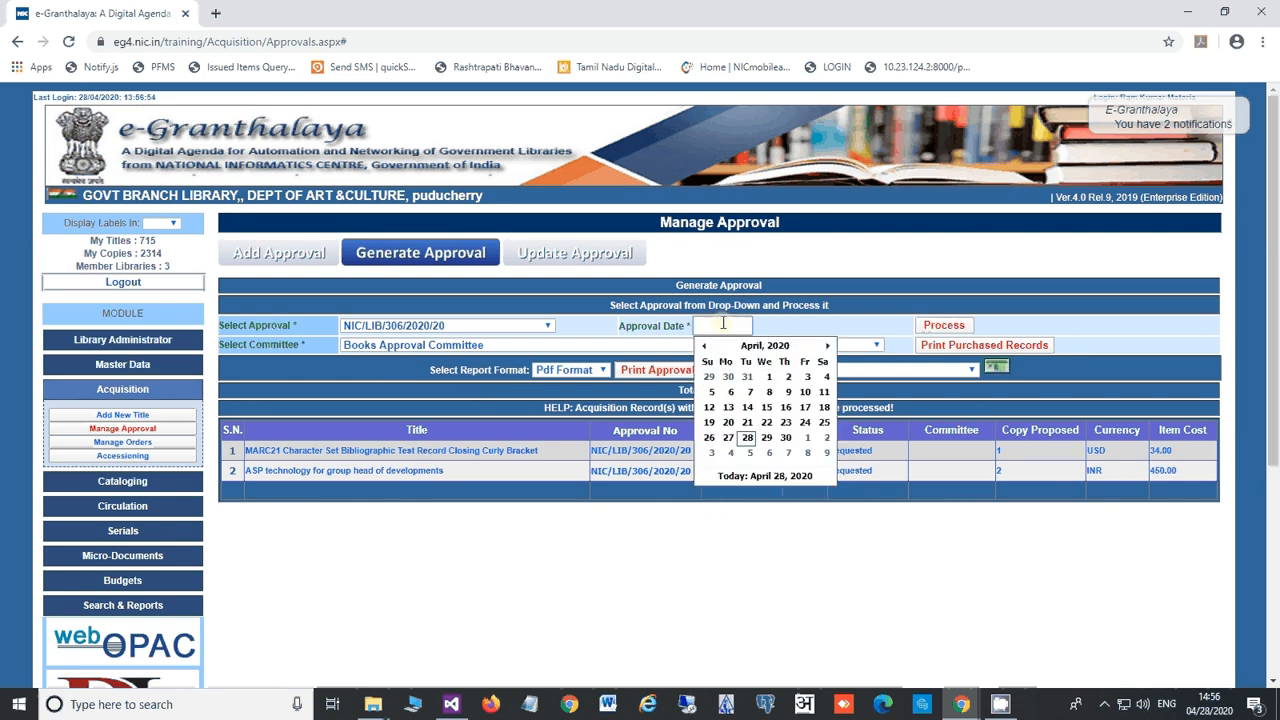
{"action": "left_click", "coordinate": [745, 424]}
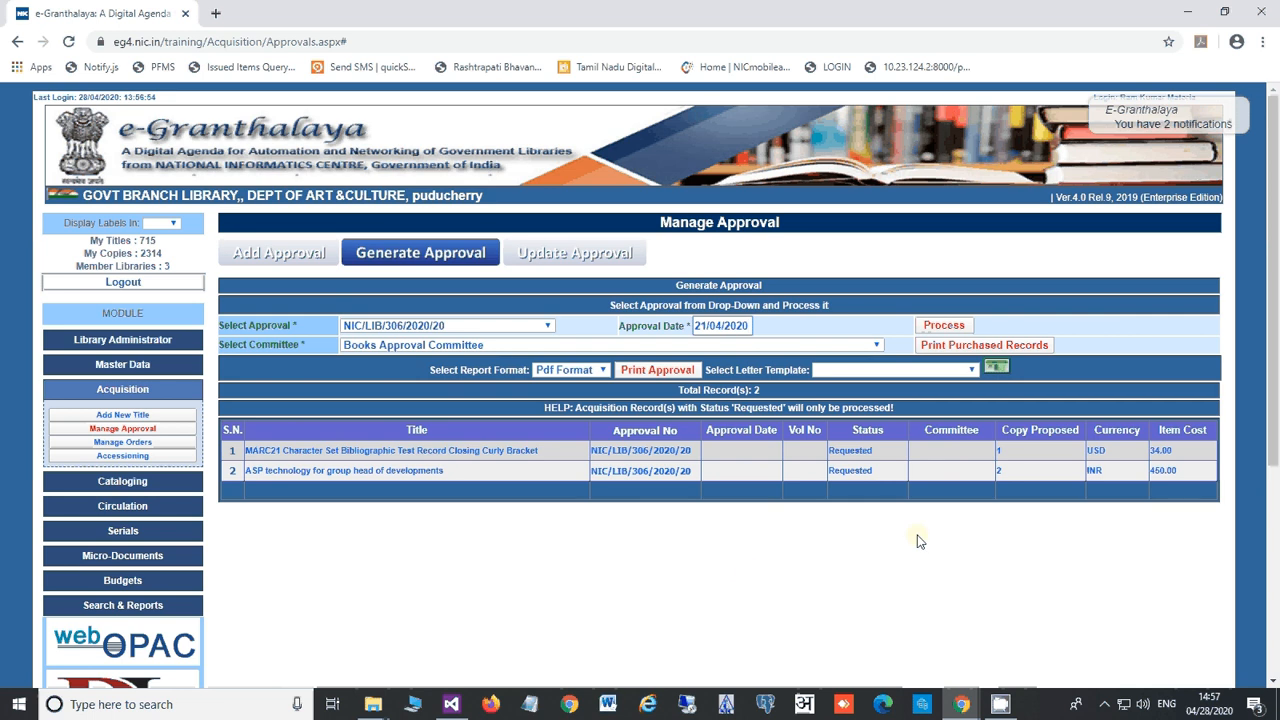
{"action": "double_click", "coordinate": [850, 451]}
{"action": "double_click", "coordinate": [850, 468]}
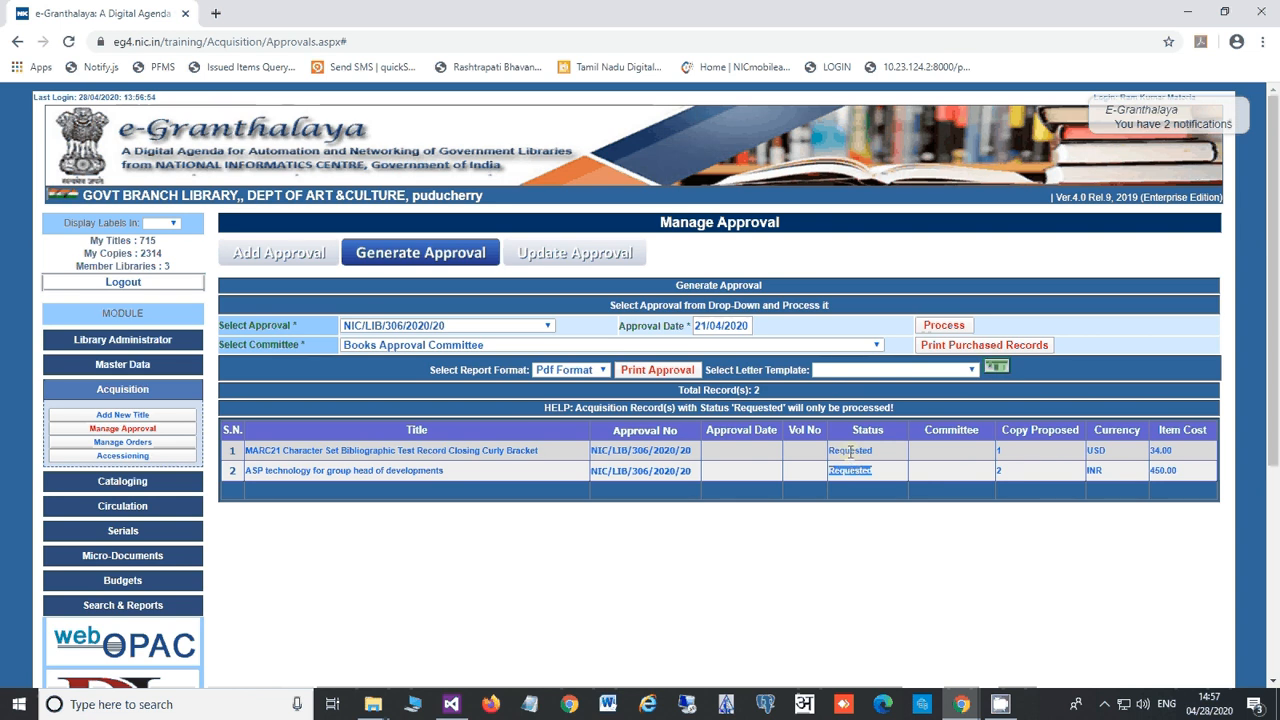
{"action": "left_click", "coordinate": [850, 452]}
{"action": "double_click", "coordinate": [850, 451]}
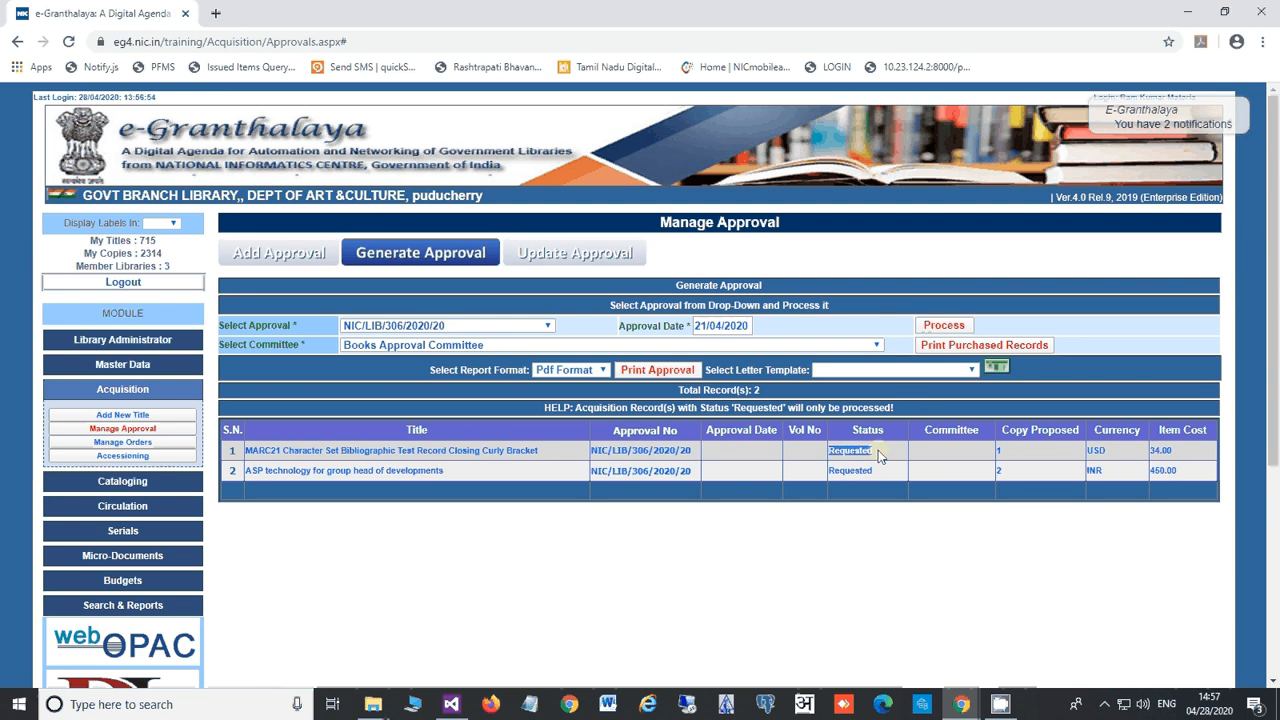
Process both Requested titles so they become Sent For Approval.
{"action": "left_click", "coordinate": [944, 328]}
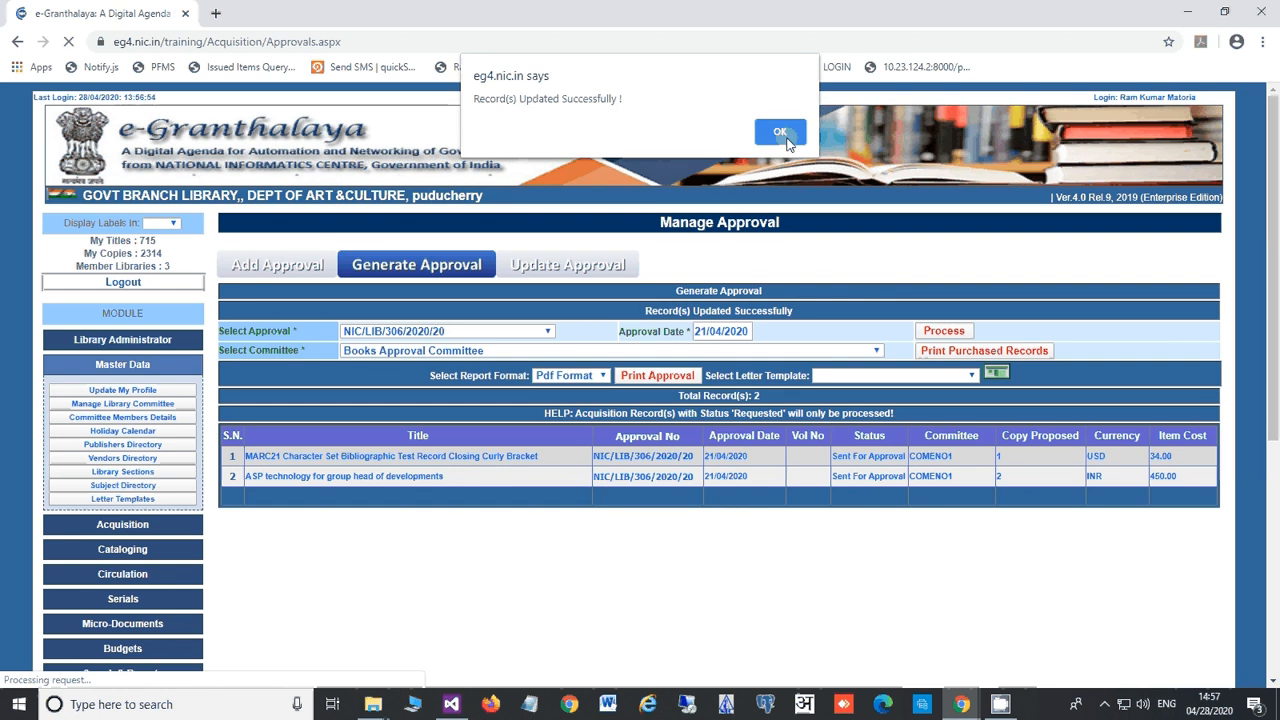
{"action": "left_click", "coordinate": [759, 140]}
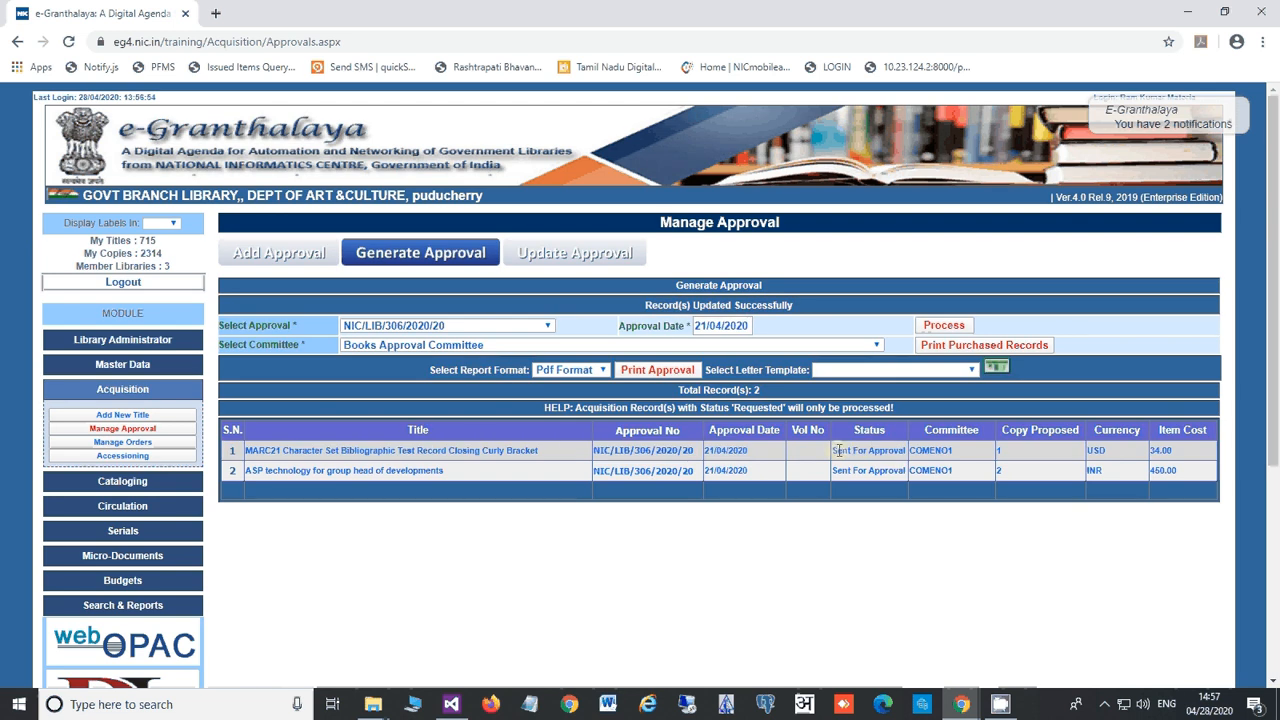
{"action": "left_click_drag", "start_coordinate": [833, 450], "coordinate": [903, 450]}
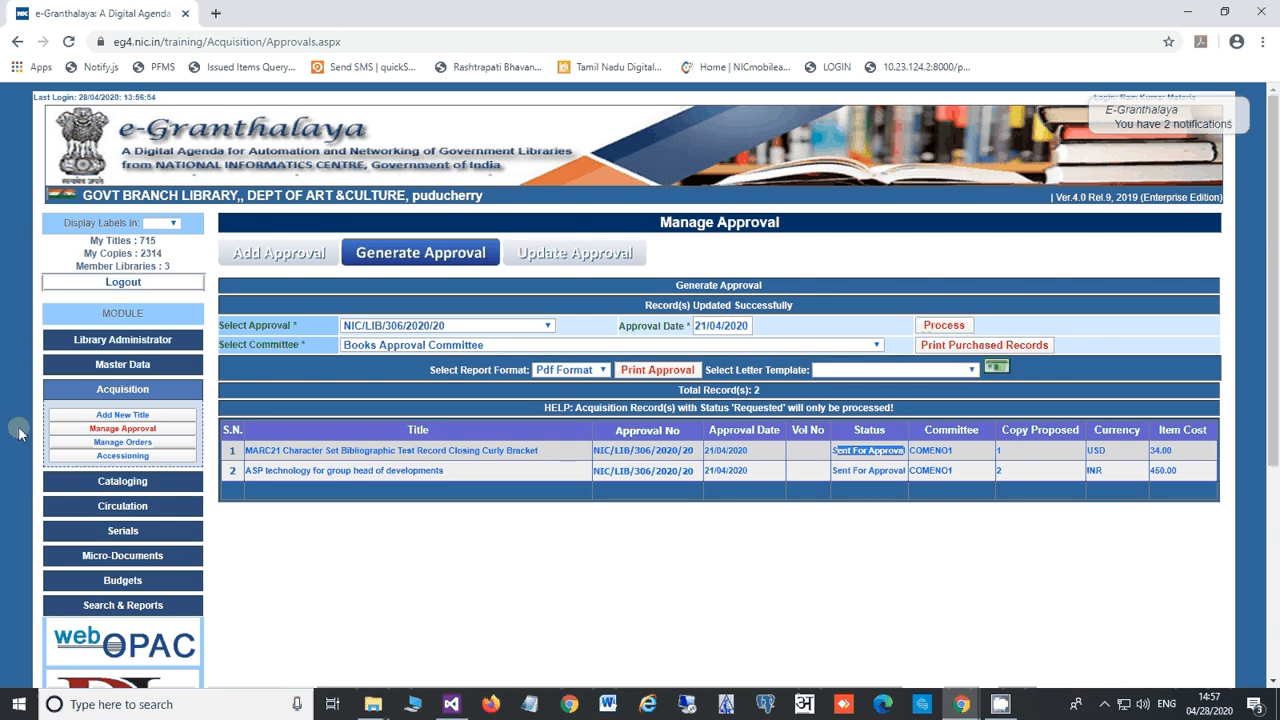
Choose the BOOKS PURCHASING FORM letter template and generate the approval PDF.
{"action": "left_click", "coordinate": [122, 364]}
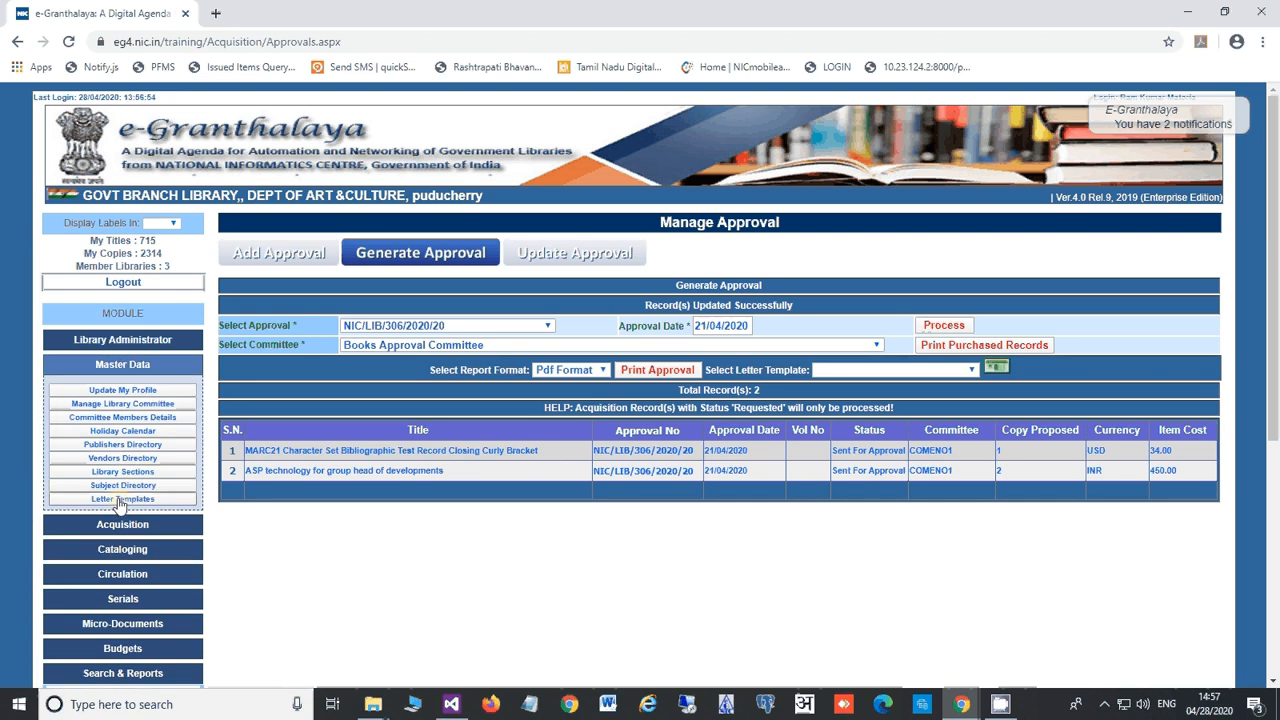
{"action": "left_click", "coordinate": [122, 366]}
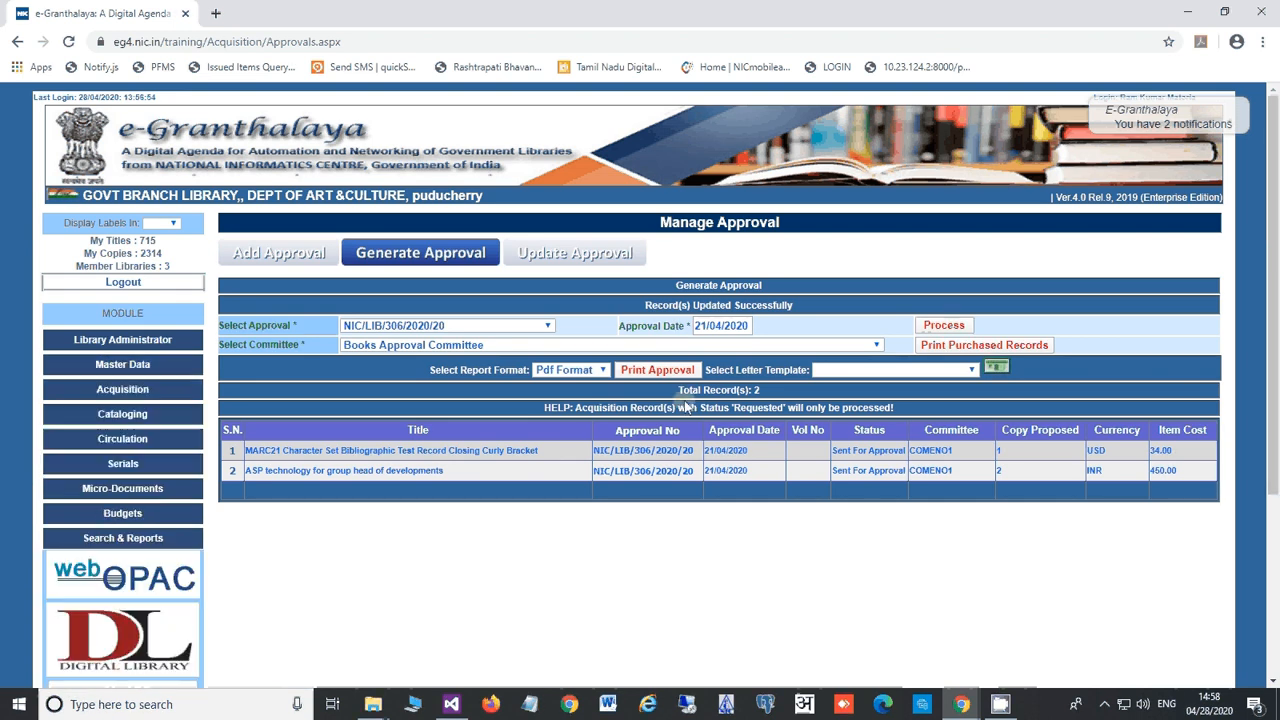
{"action": "left_click", "coordinate": [848, 370]}
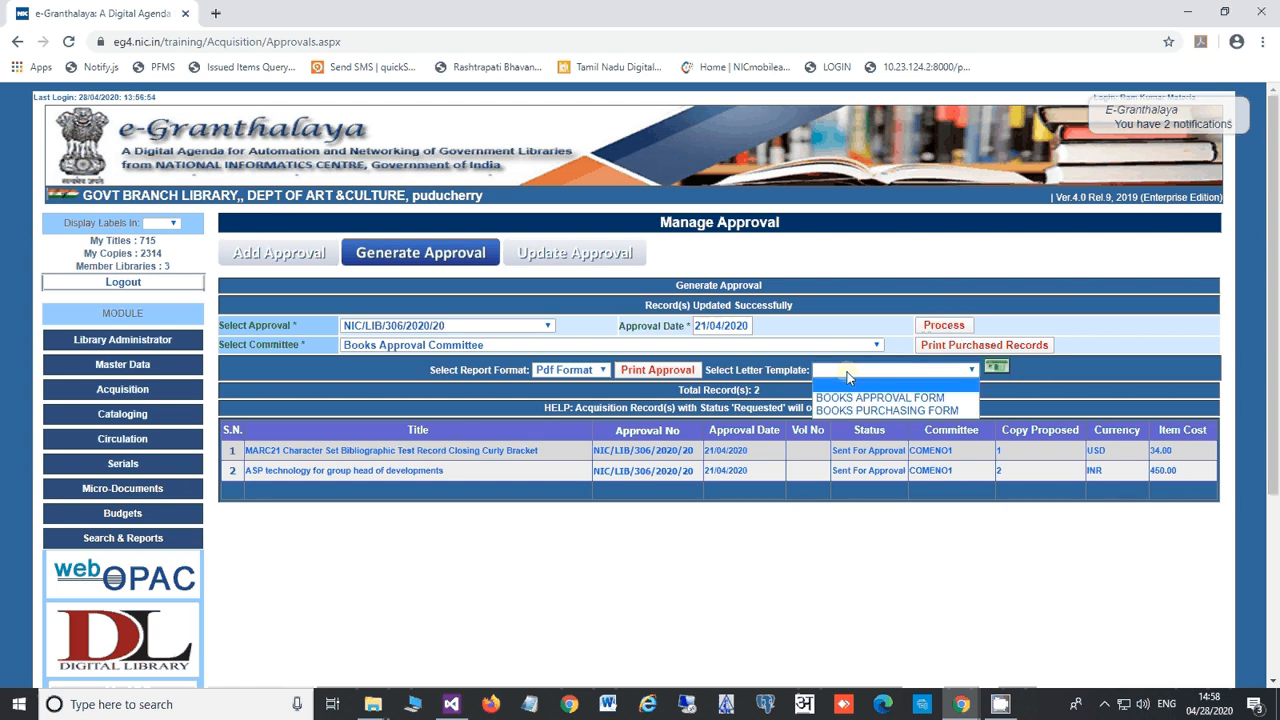
{"action": "left_click", "coordinate": [848, 410]}
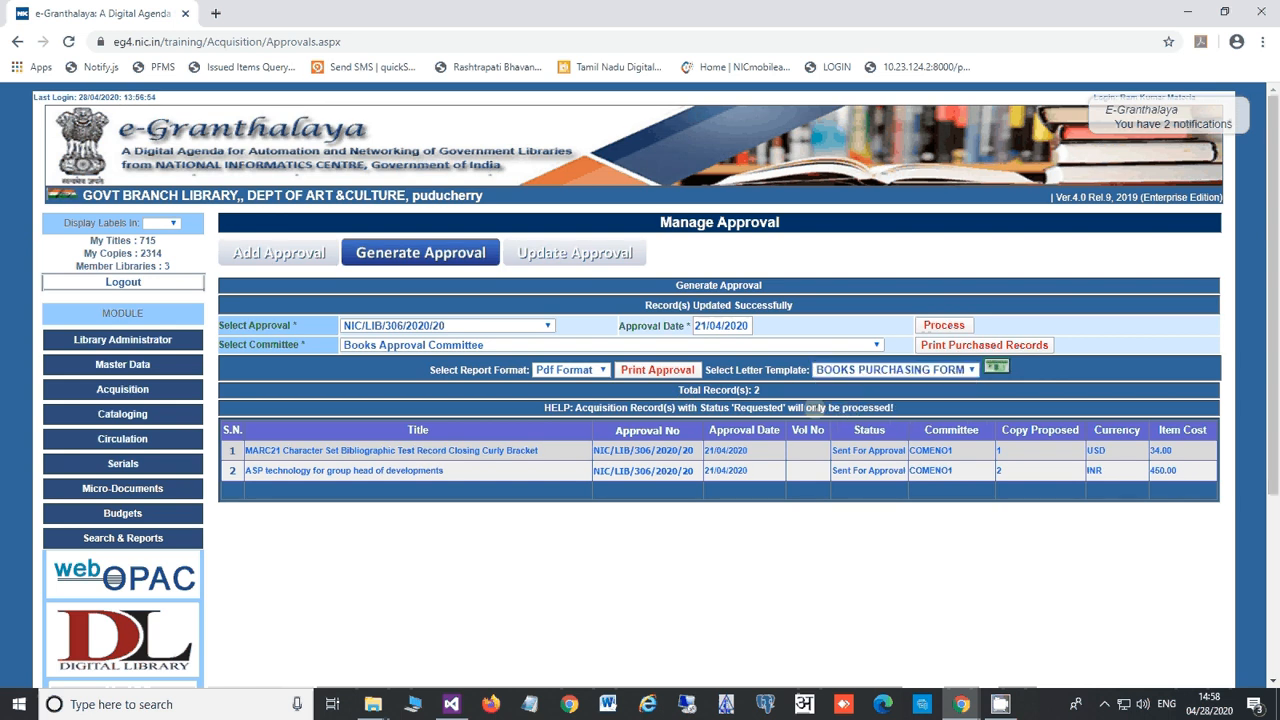
{"action": "left_click", "coordinate": [672, 376]}
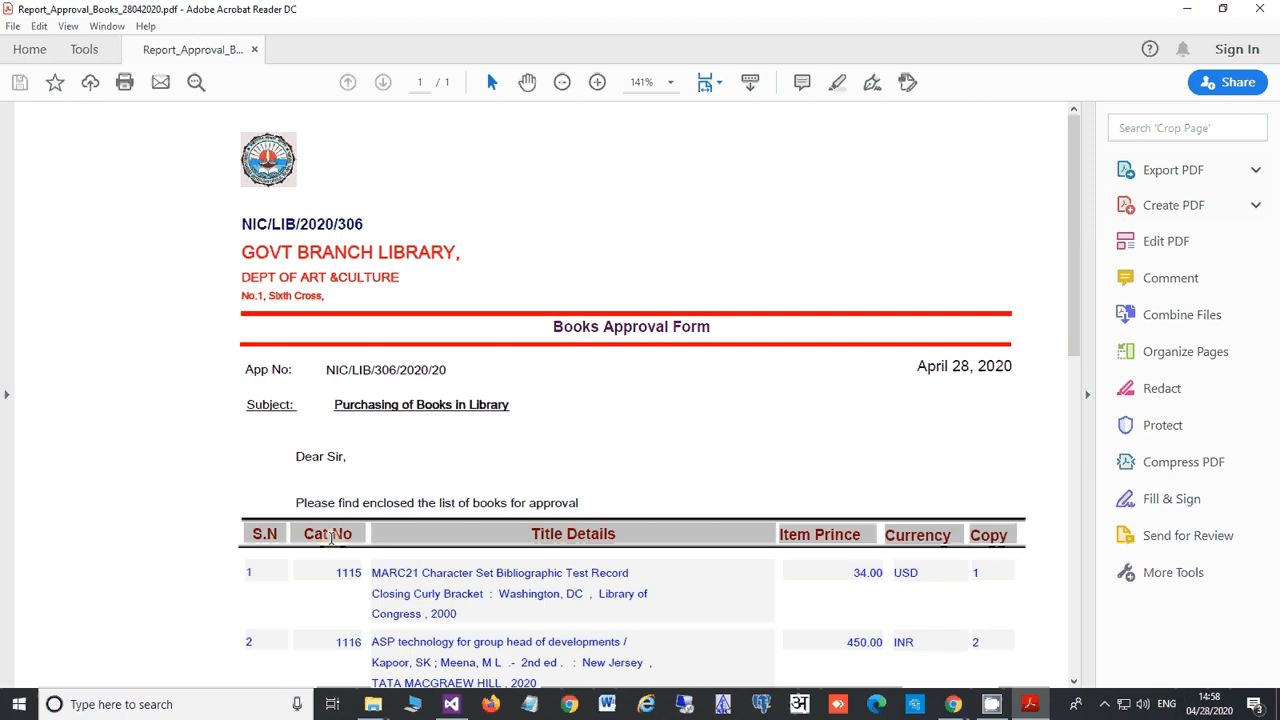
Scroll down to the Books Approval Form's table of both titles, then close the PDF.
{"action": "left_click_drag", "start_coordinate": [1077, 231], "coordinate": [1078, 315]}
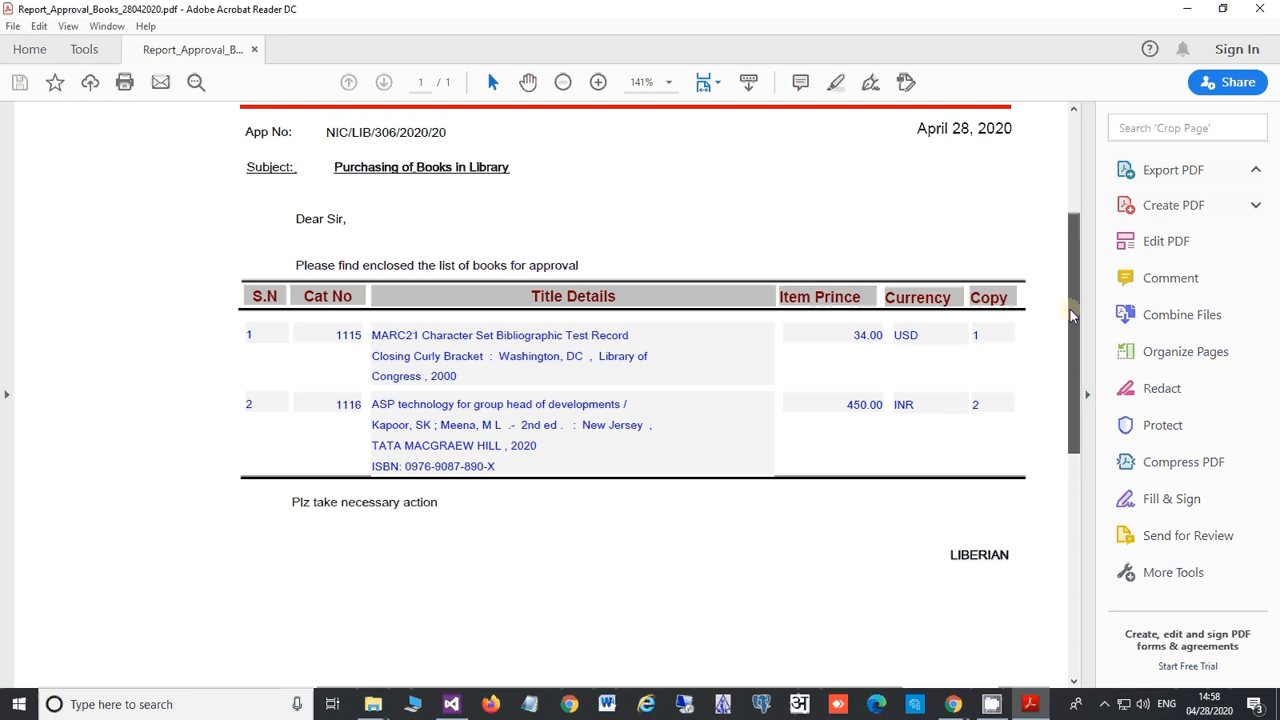
{"action": "left_click_drag", "start_coordinate": [1077, 314], "coordinate": [1077, 346]}
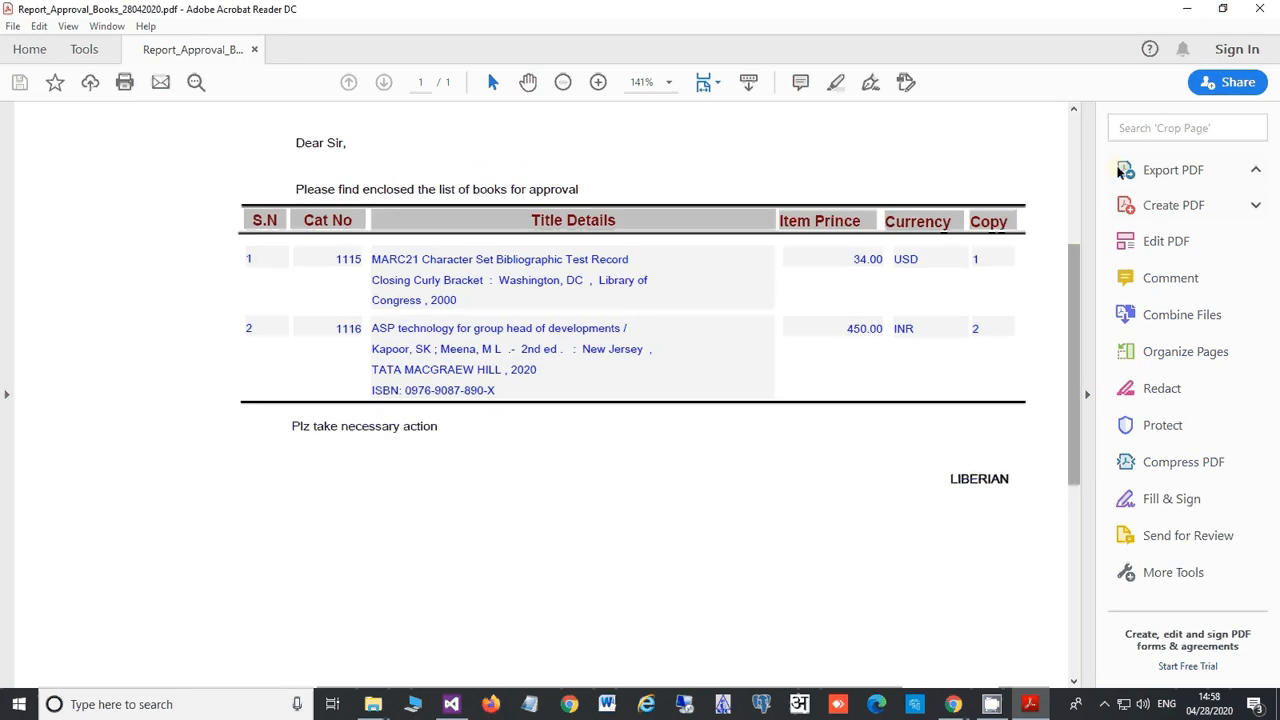
{"action": "left_click", "coordinate": [1260, 10]}
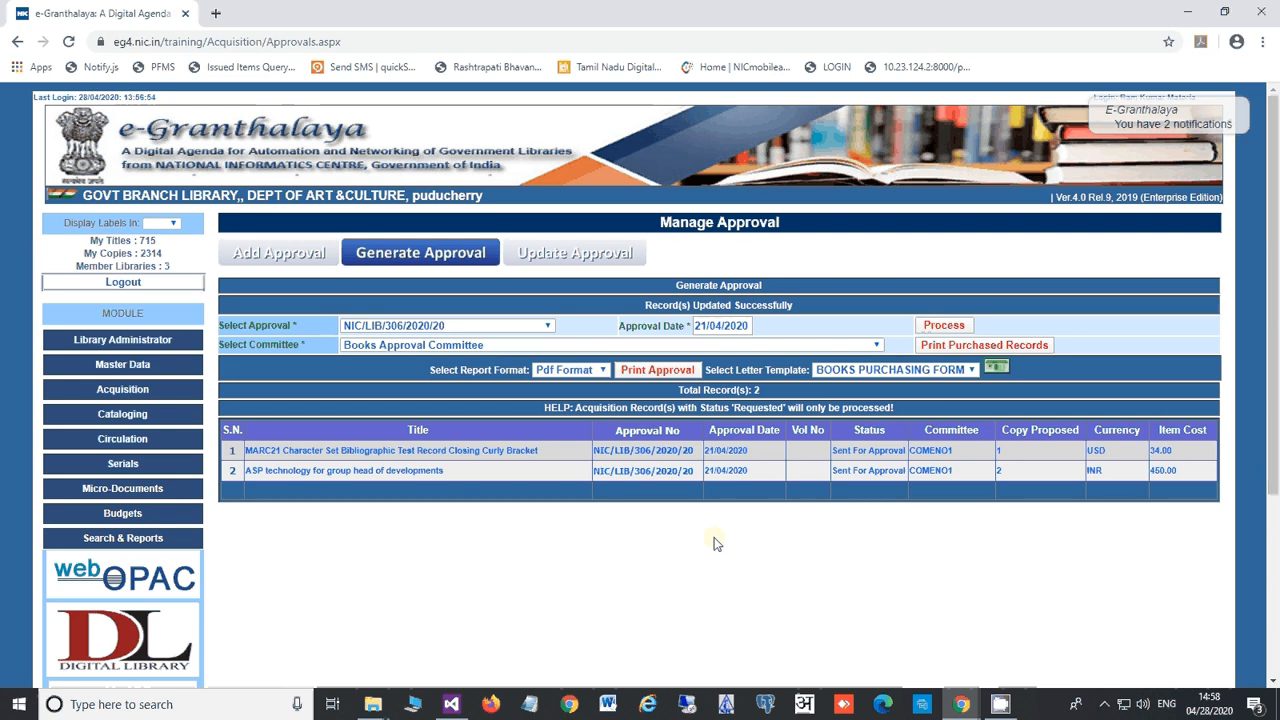
Load approval NIC/LIB/306/2020/20 in the Update Approval form.
{"action": "left_click", "coordinate": [568, 258]}
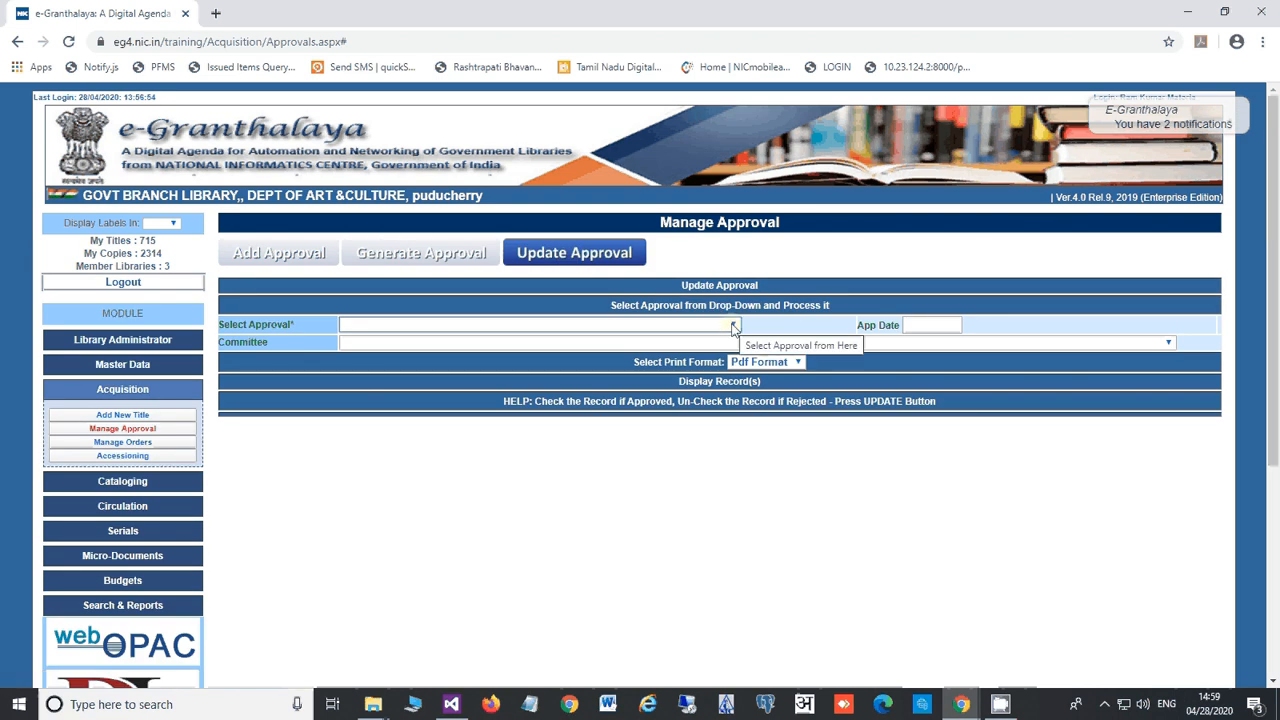
{"action": "left_click", "coordinate": [734, 325]}
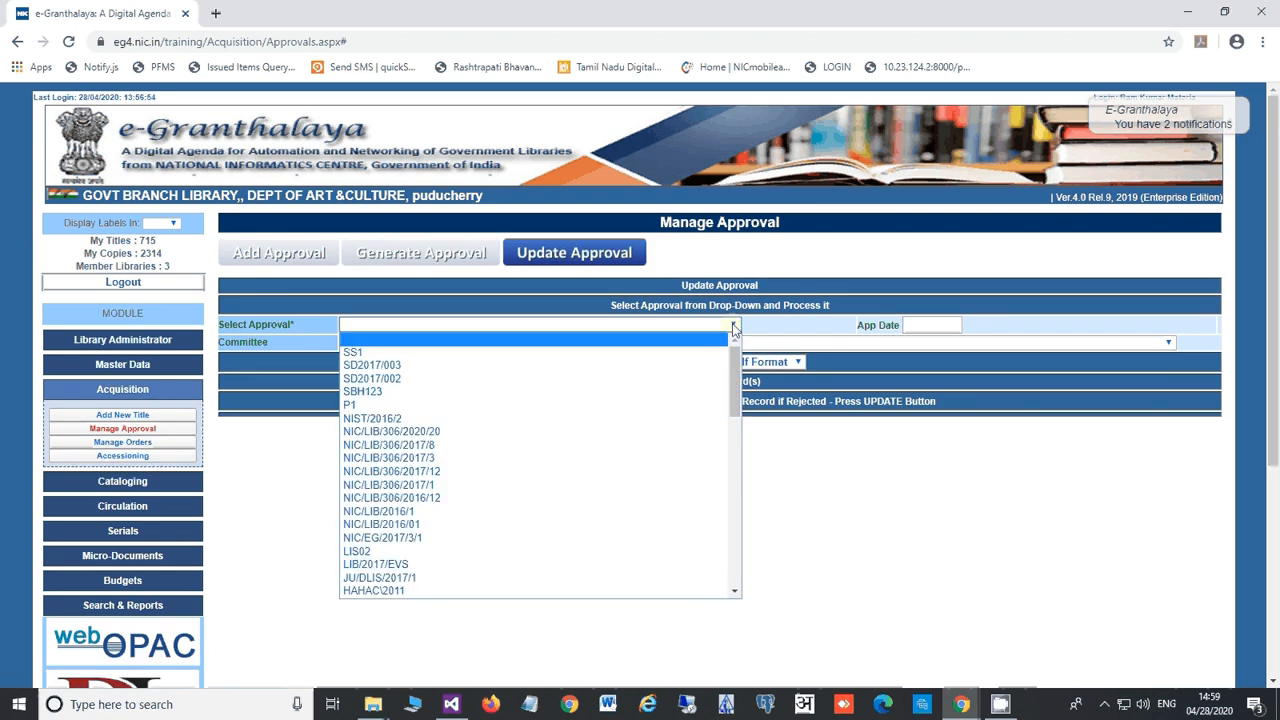
{"action": "left_click", "coordinate": [529, 431]}
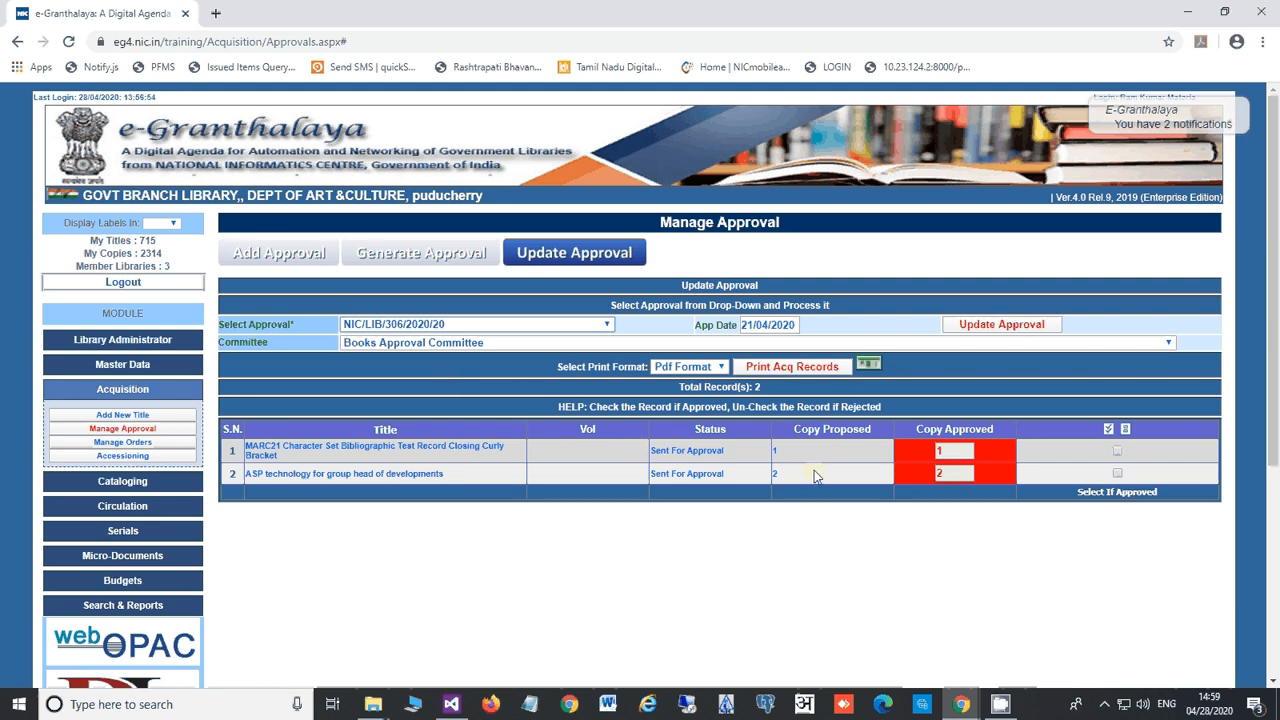
Tick the ASP technology title for approval and untick the MARC21 title.
{"action": "left_click", "coordinate": [1117, 472]}
{"action": "left_click", "coordinate": [1118, 451]}
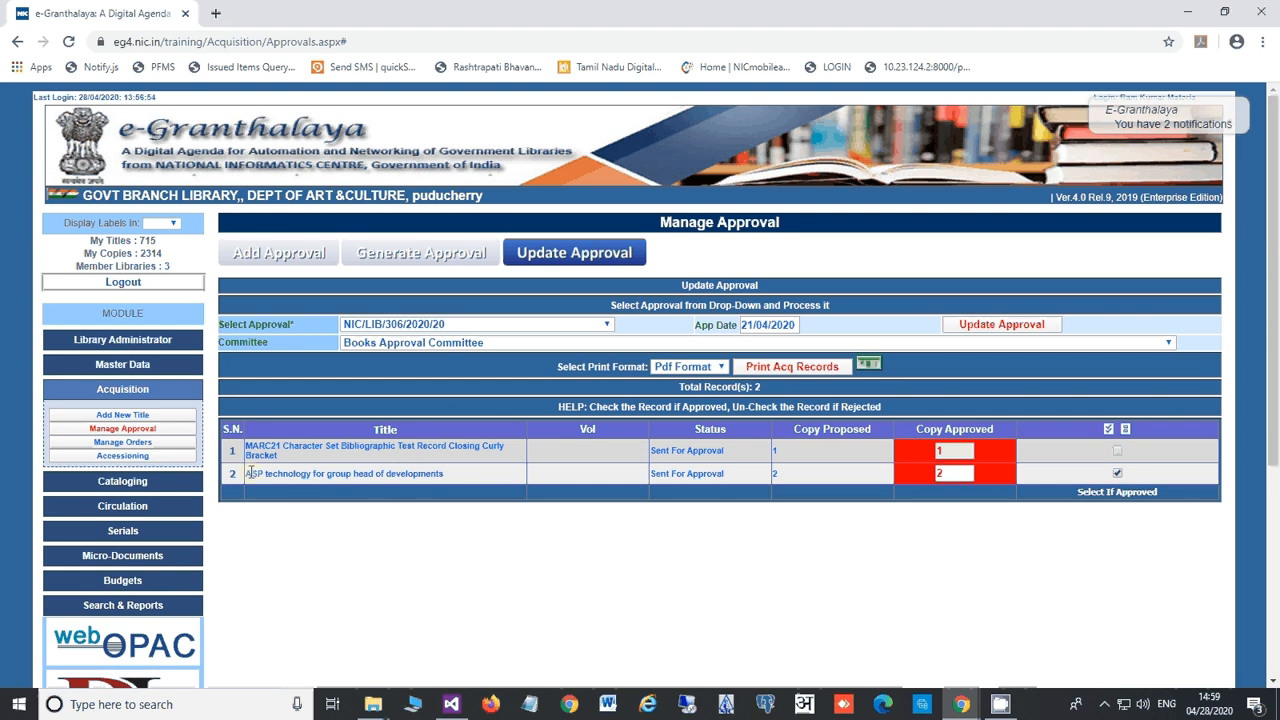
{"action": "left_click_drag", "start_coordinate": [443, 474], "coordinate": [328, 480]}
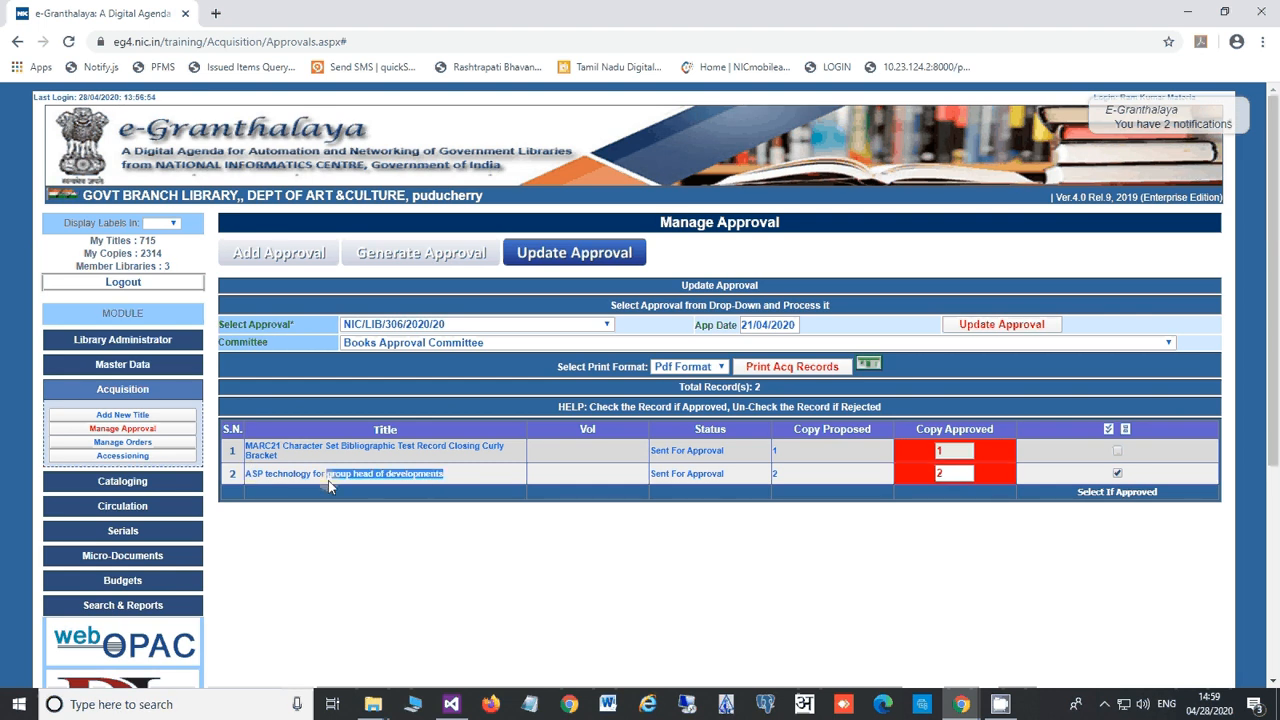
{"action": "left_click", "coordinate": [304, 452]}
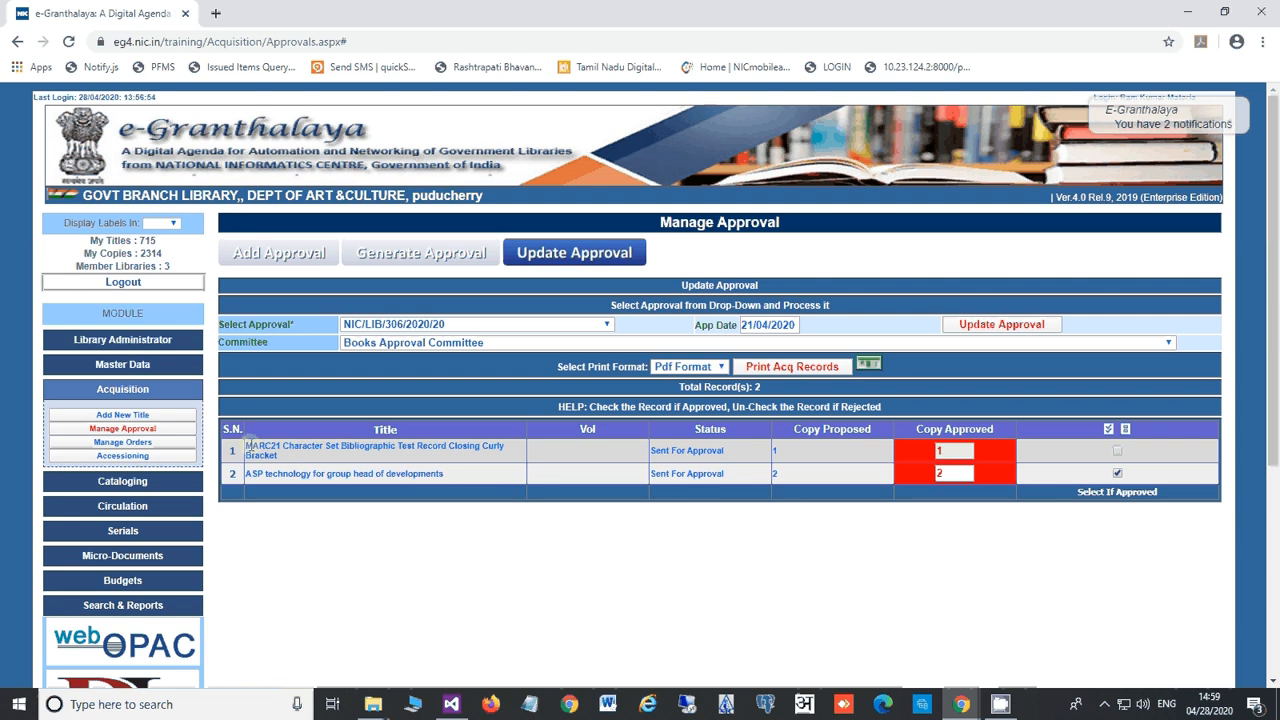
{"action": "left_click_drag", "start_coordinate": [248, 443], "coordinate": [289, 459]}
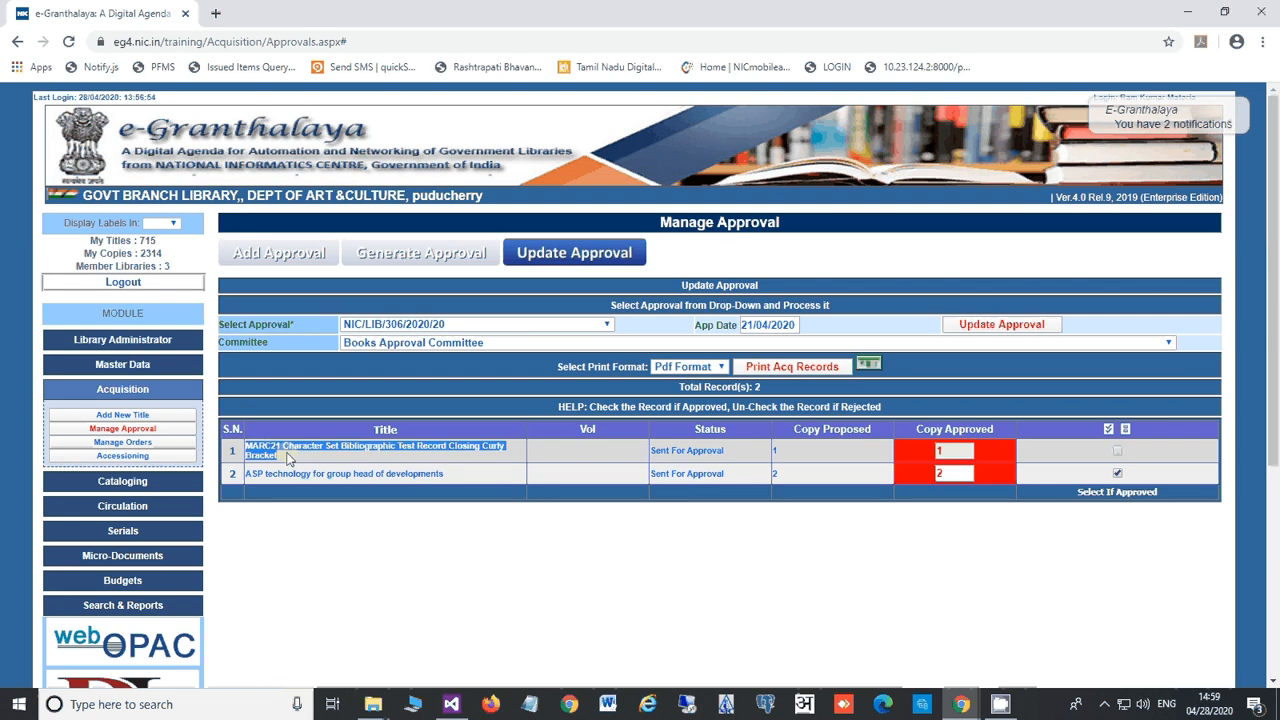
{"action": "left_click", "coordinate": [401, 450]}
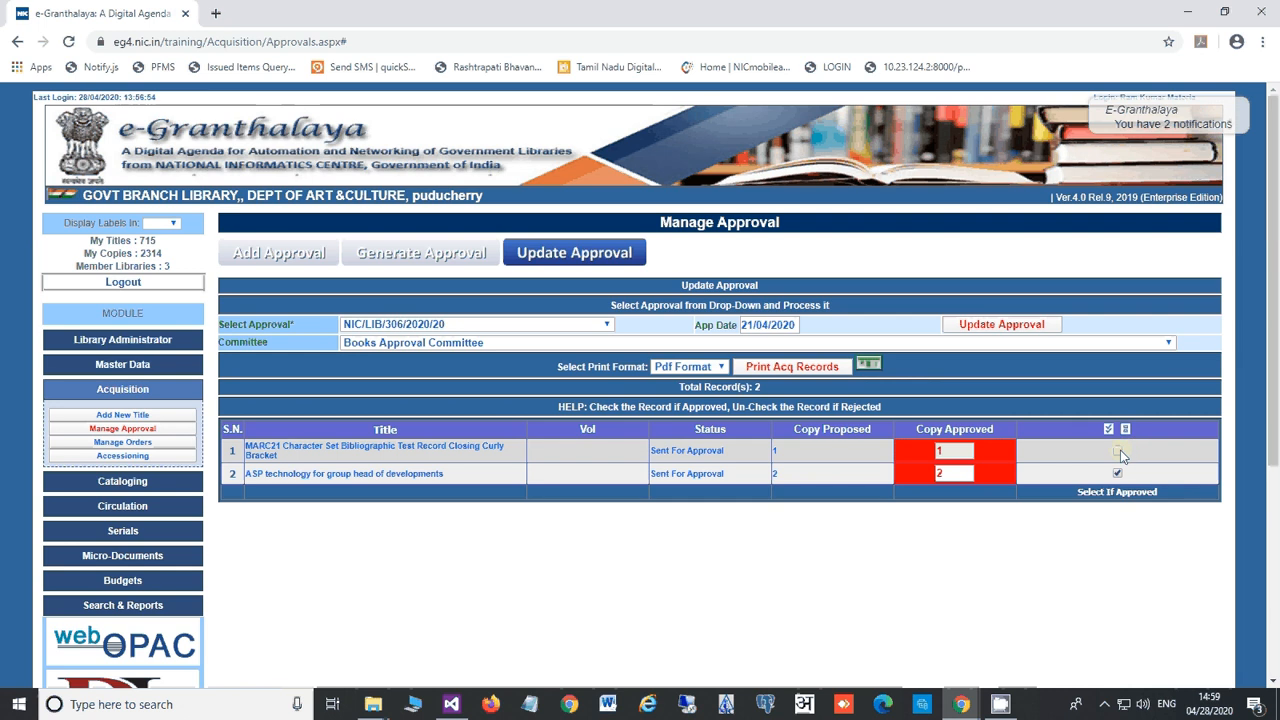
Set the ASP title's Copy Approved to 1 and save the approval update.
{"action": "left_click", "coordinate": [955, 473]}
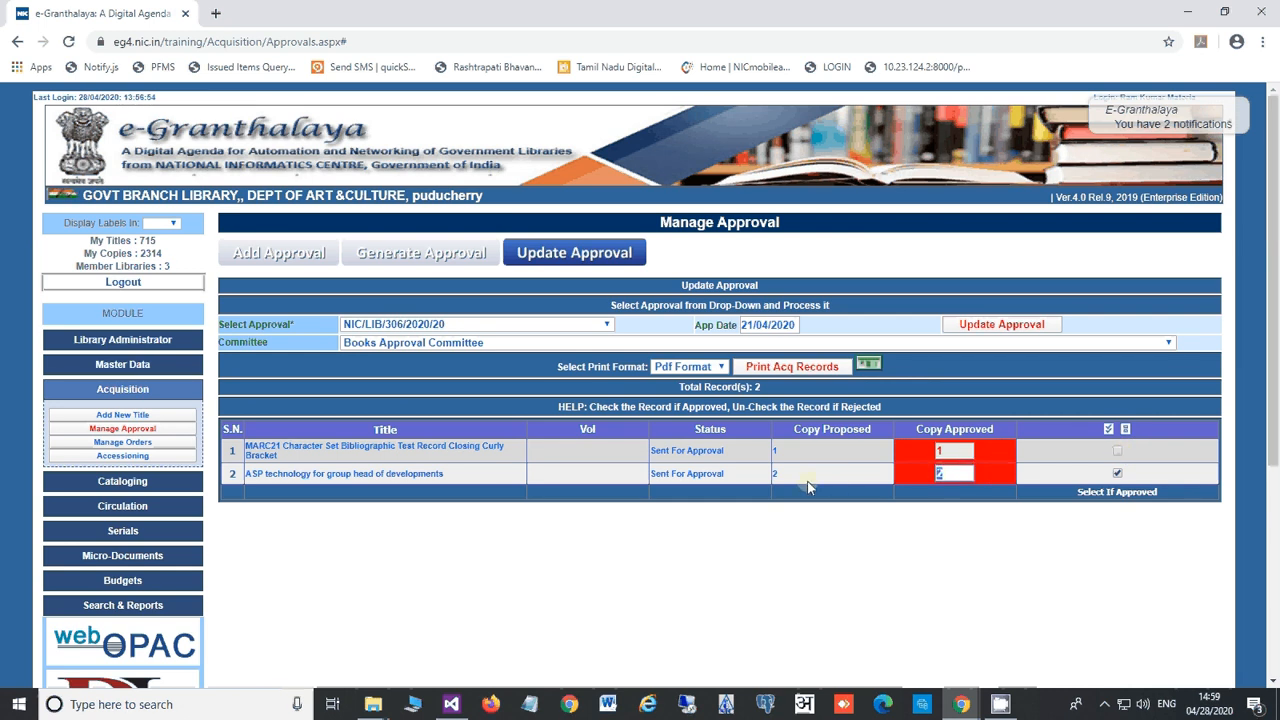
{"action": "left_click", "coordinate": [780, 473]}
{"action": "left_click", "coordinate": [938, 474]}
{"action": "type", "text": "1"}
{"action": "left_click", "coordinate": [973, 330]}
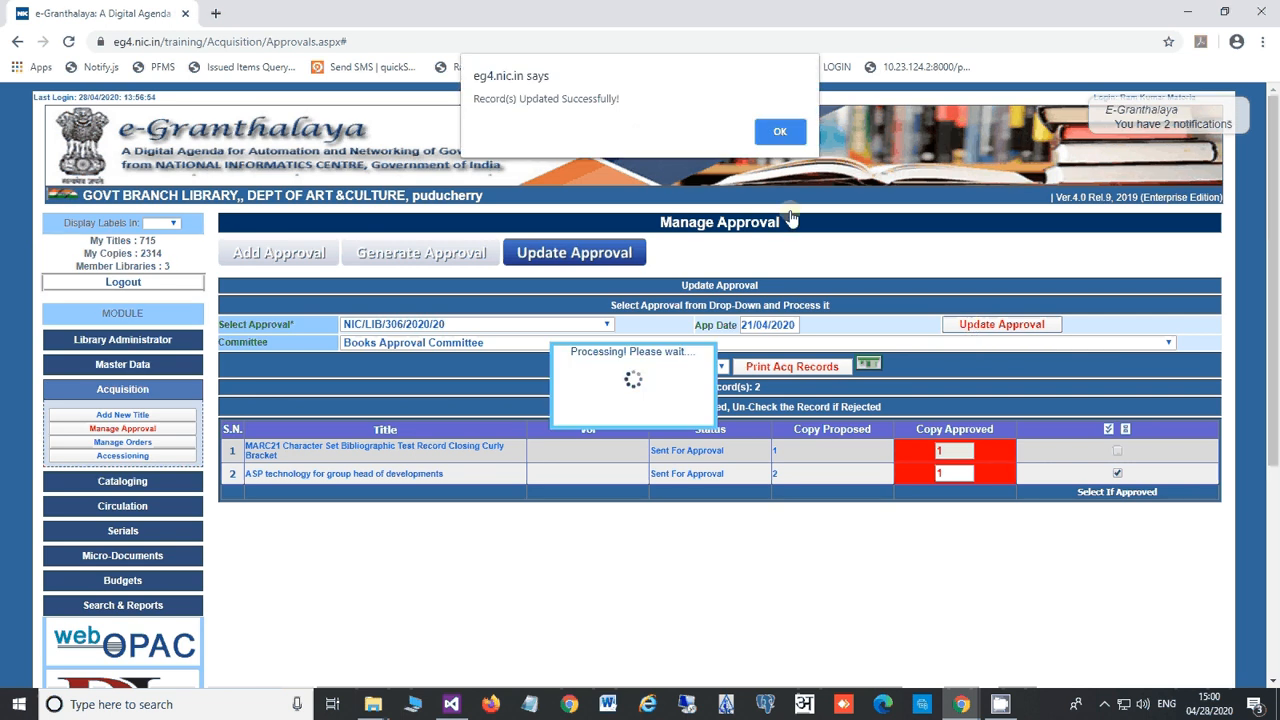
{"action": "left_click", "coordinate": [779, 133]}
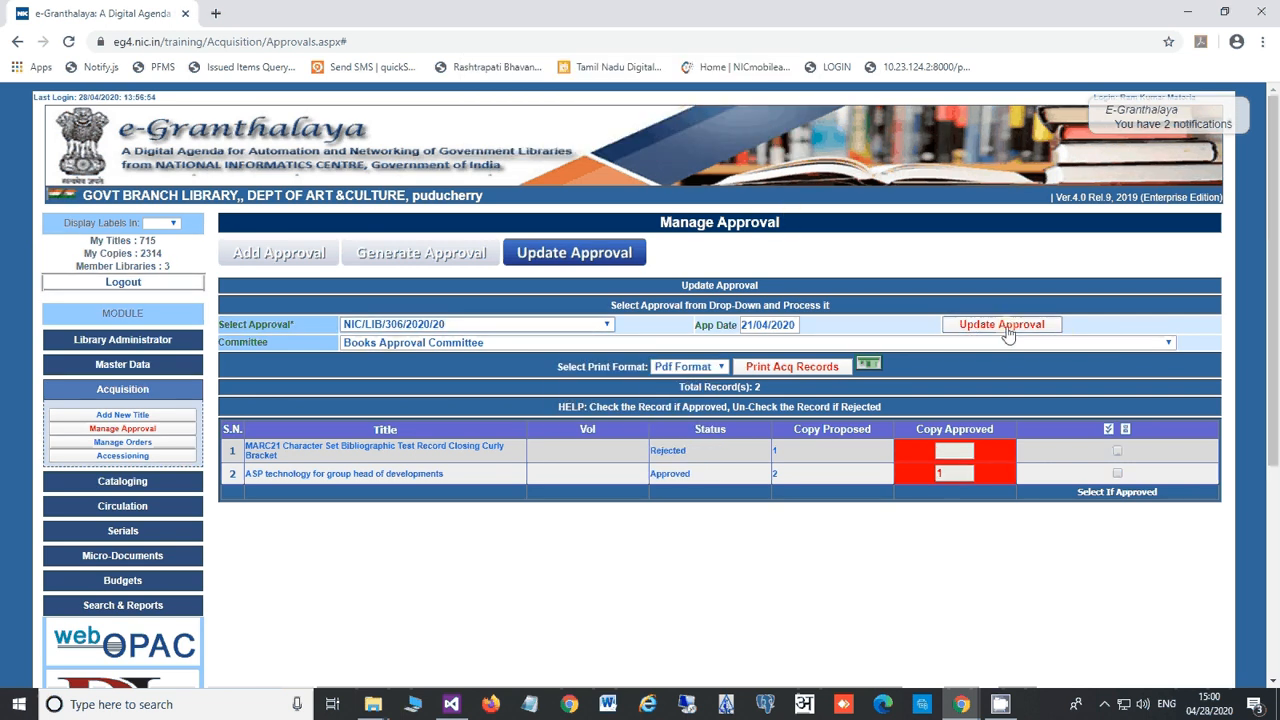
{"action": "double_click", "coordinate": [663, 452]}
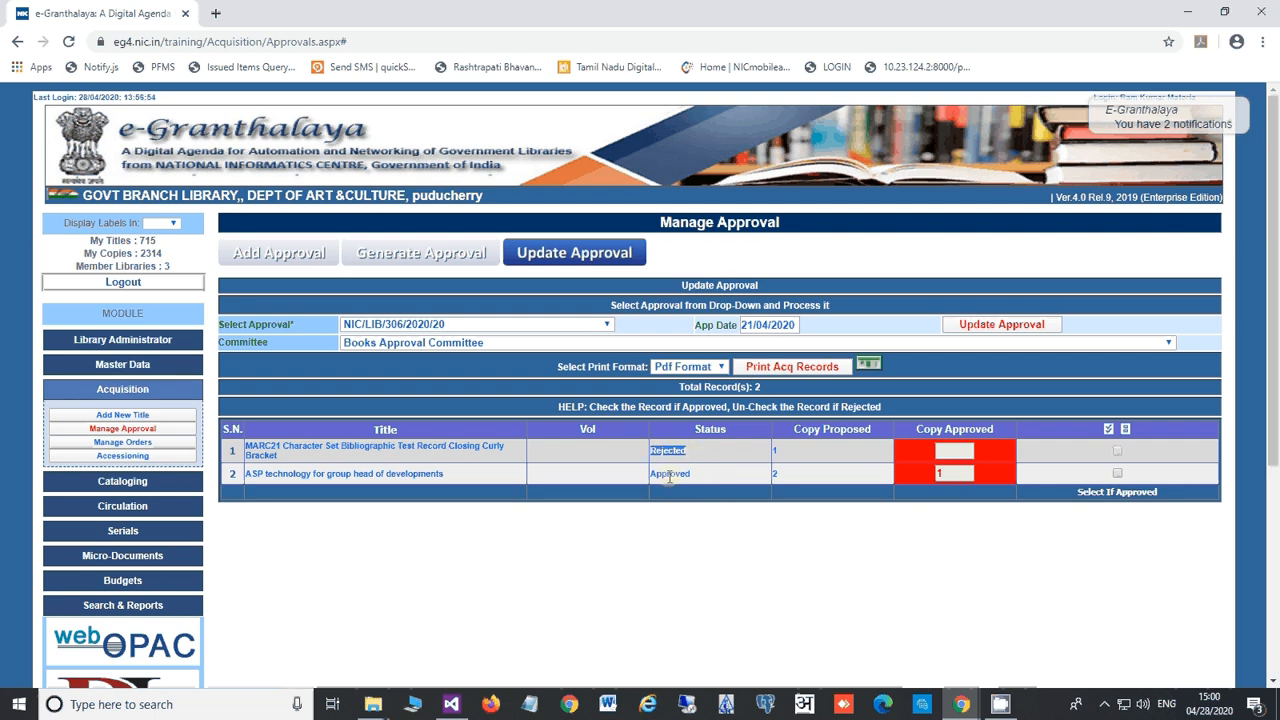
Load approval NIC/LIB/306/2020/20 in Manage Orders and enter order number NIC/LIB/306/2020/20ORD.
{"action": "double_click", "coordinate": [669, 475]}
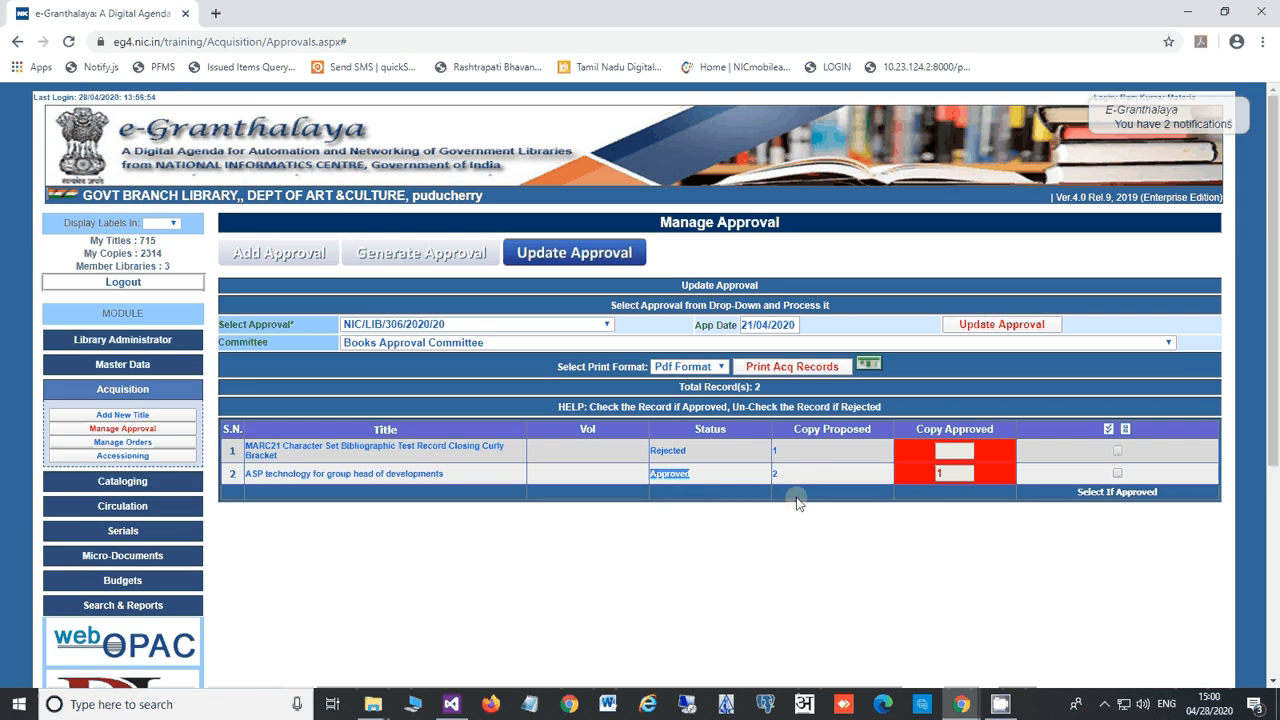
{"action": "left_click", "coordinate": [124, 442]}
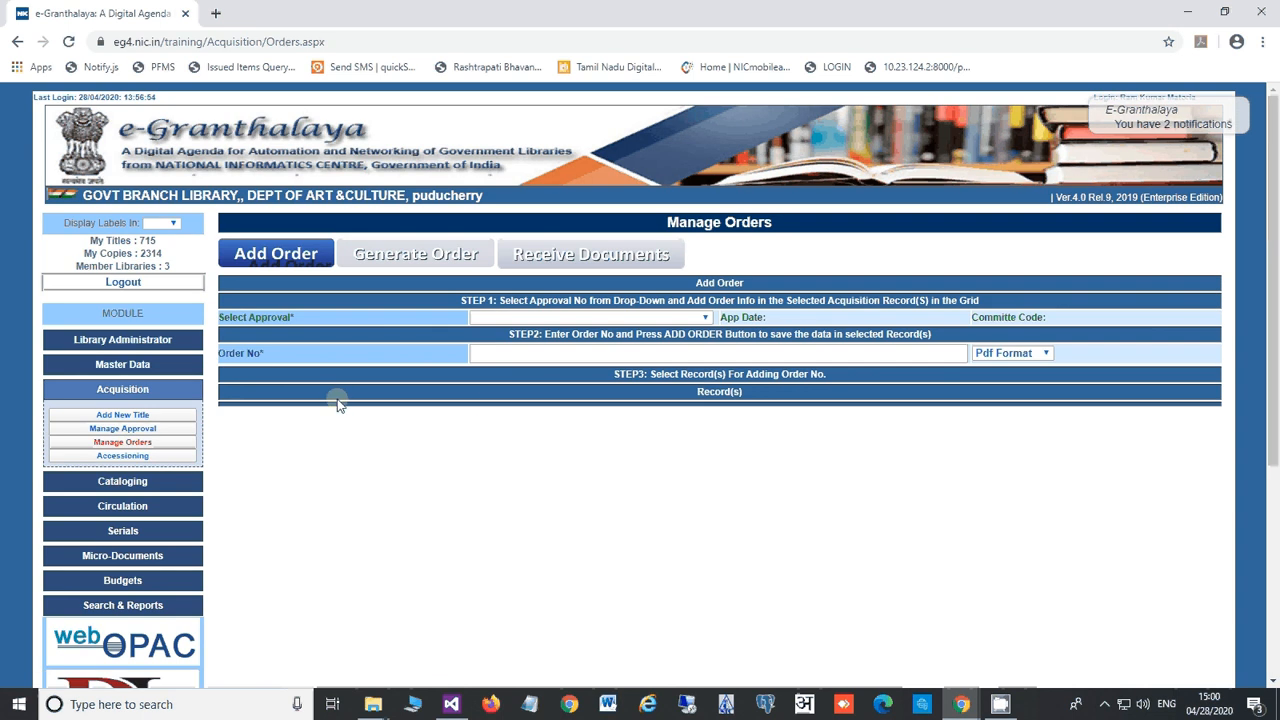
{"action": "left_click", "coordinate": [489, 318]}
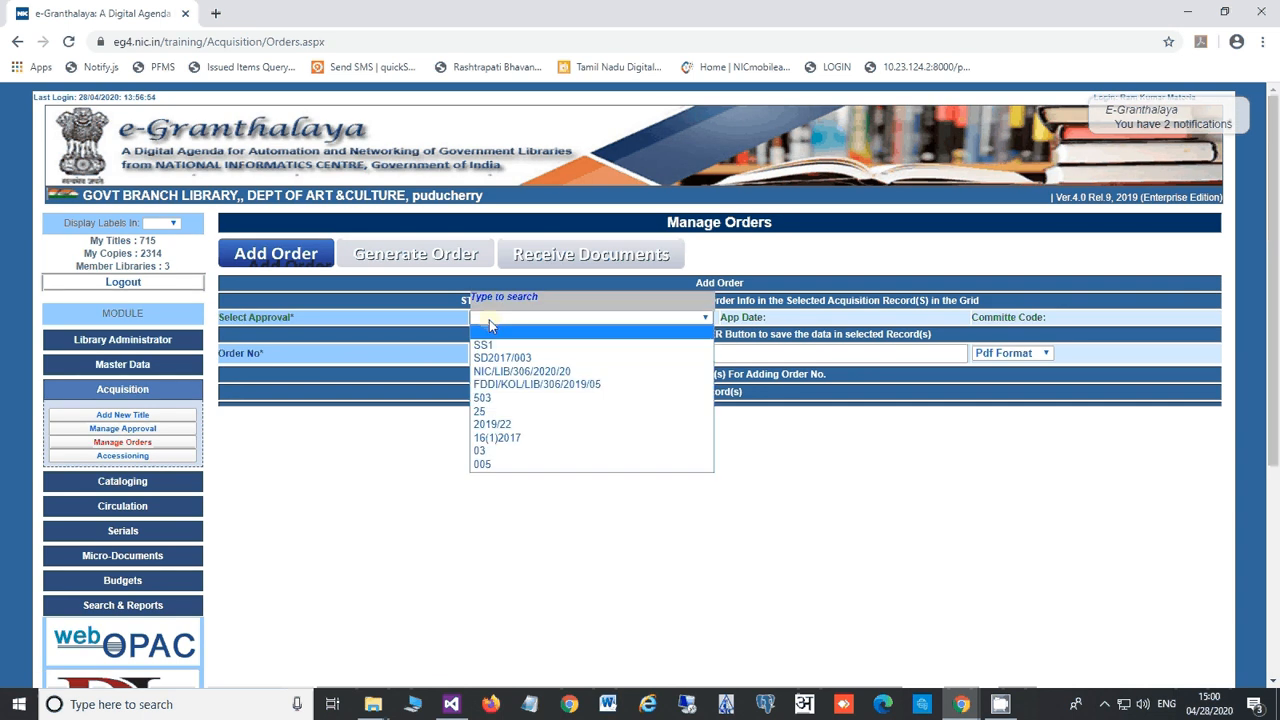
{"action": "left_click", "coordinate": [519, 372]}
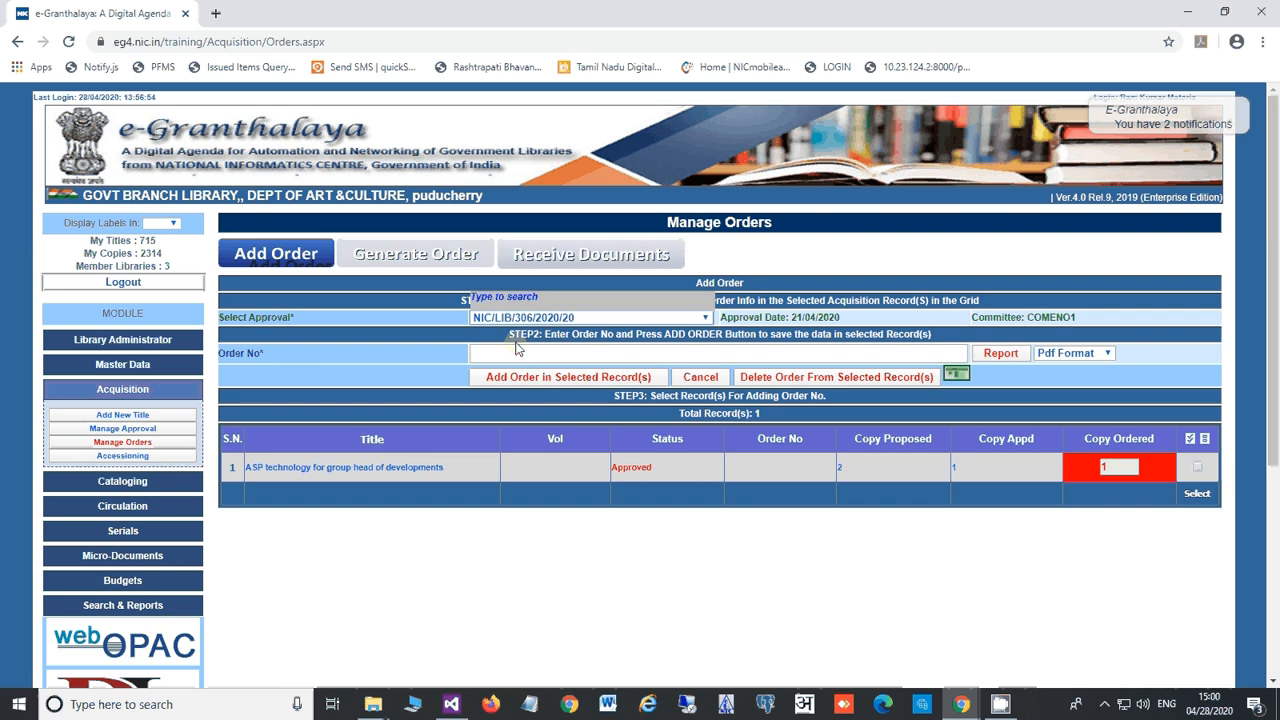
{"action": "left_click", "coordinate": [656, 352]}
{"action": "type", "text": "N"}
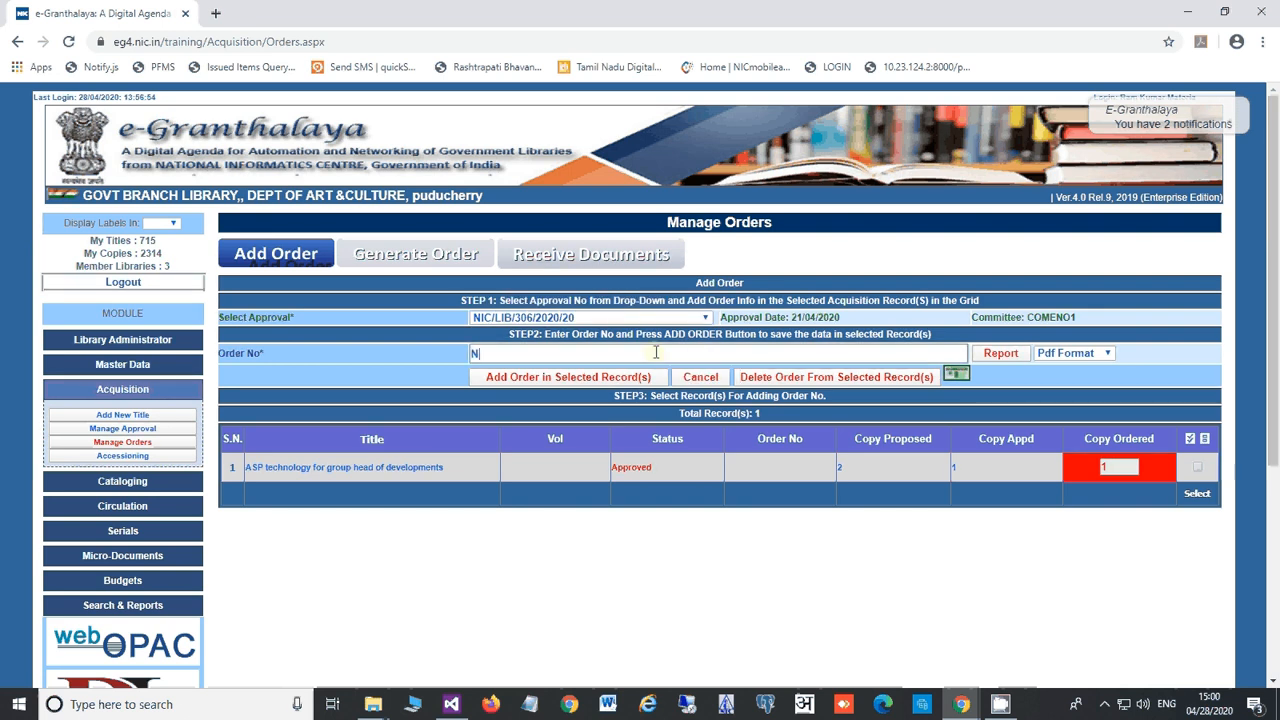
{"action": "type", "text": "IC/LIB/306/2020"}
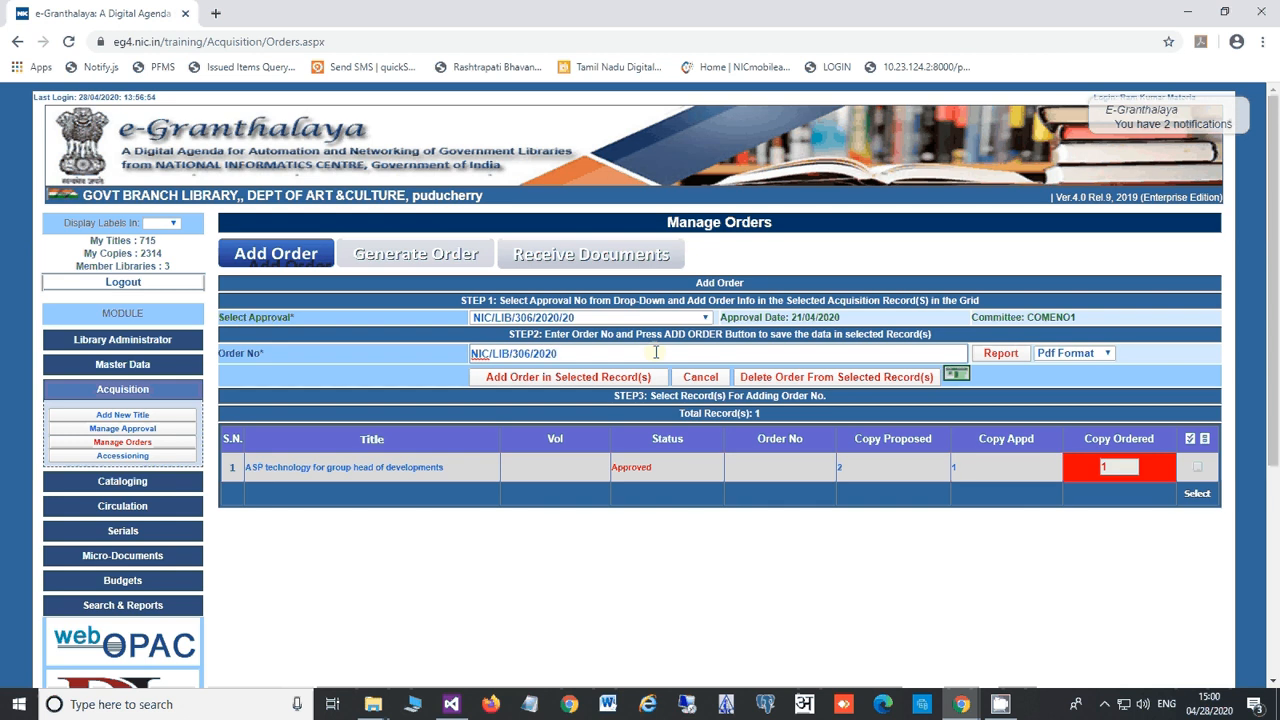
{"action": "type", "text": "/20ORD"}
Add order NIC/LIB/306/2020/20ORD to the selected ASP technology title row.
{"action": "left_click", "coordinate": [1197, 469]}
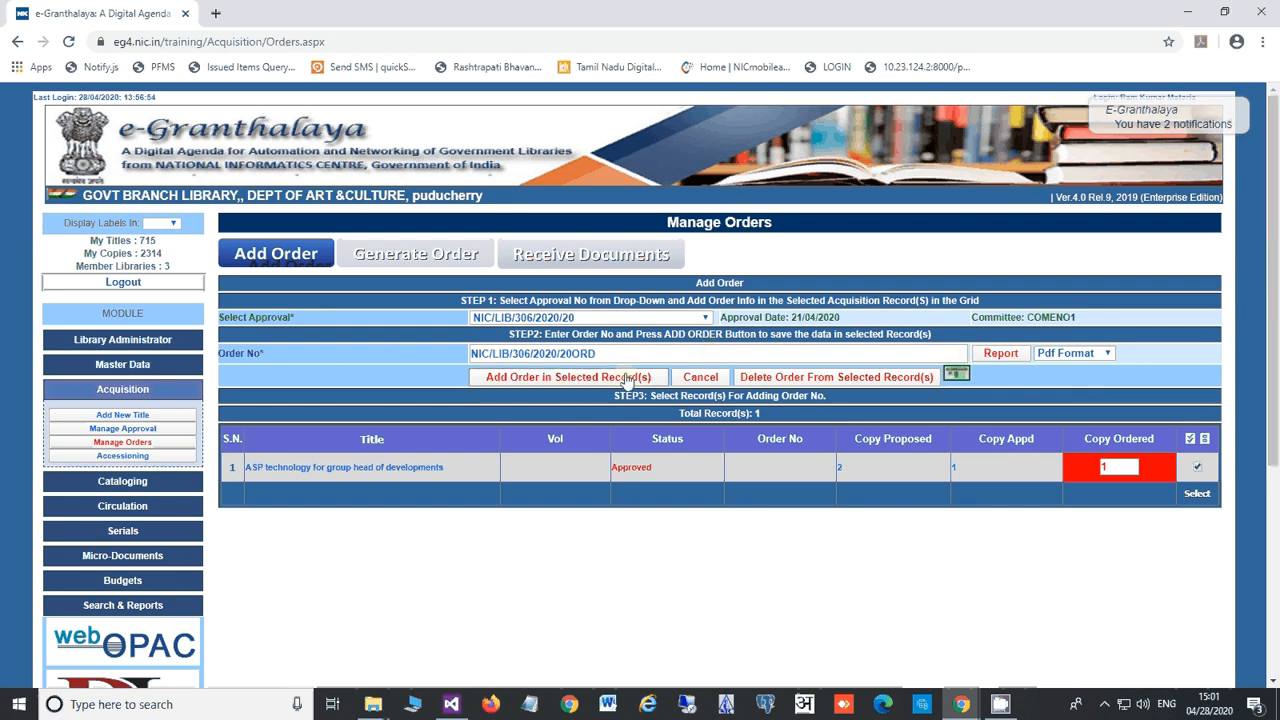
{"action": "left_click", "coordinate": [512, 382]}
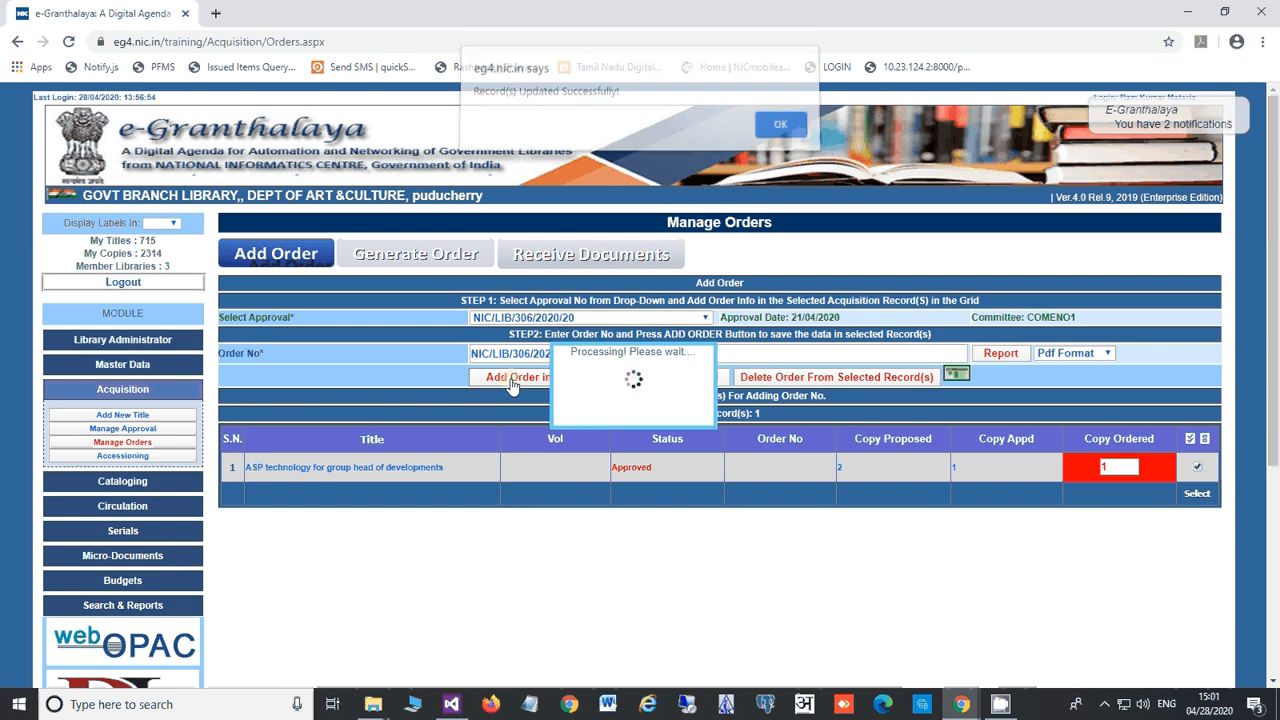
{"action": "left_click", "coordinate": [770, 136]}
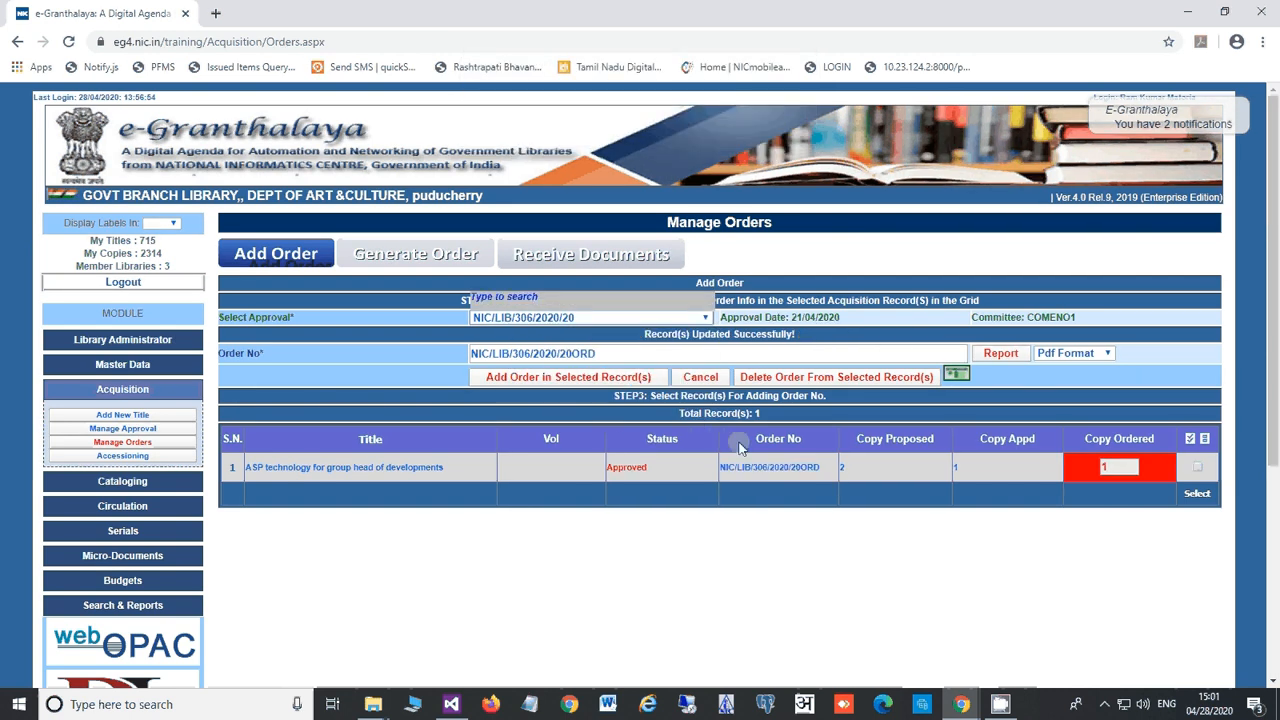
{"action": "left_click_drag", "start_coordinate": [722, 465], "coordinate": [824, 474]}
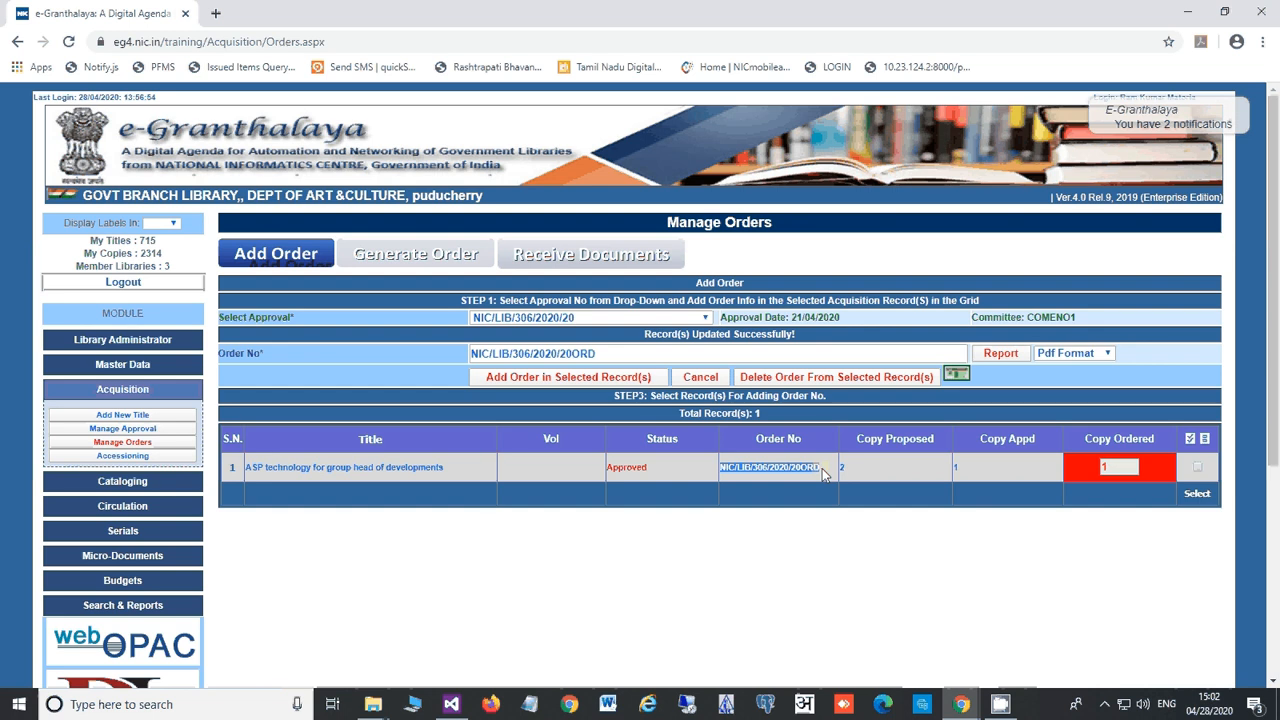
{"action": "left_click", "coordinate": [890, 511]}
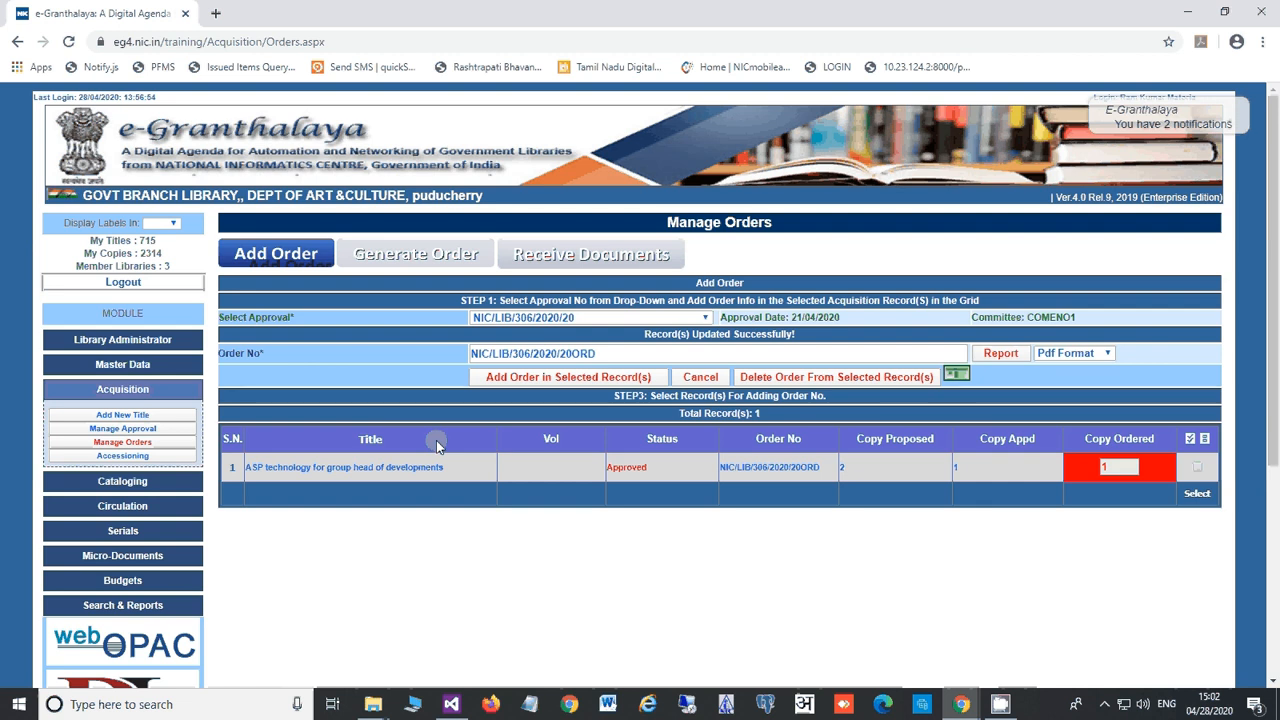
Select order NIC/LIB/306/2020/20ORD and vendor Deepak Agency in Generate Order.
{"action": "left_click", "coordinate": [398, 260]}
{"action": "left_click", "coordinate": [488, 322]}
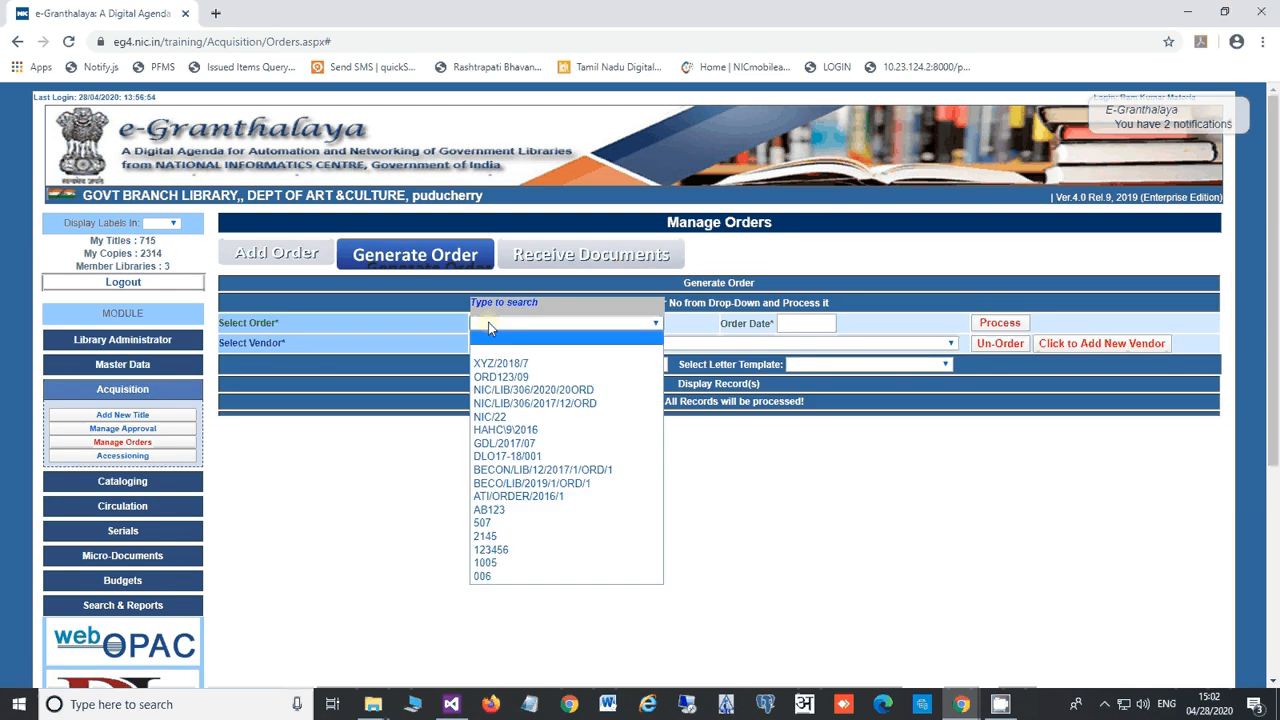
{"action": "left_click", "coordinate": [533, 389]}
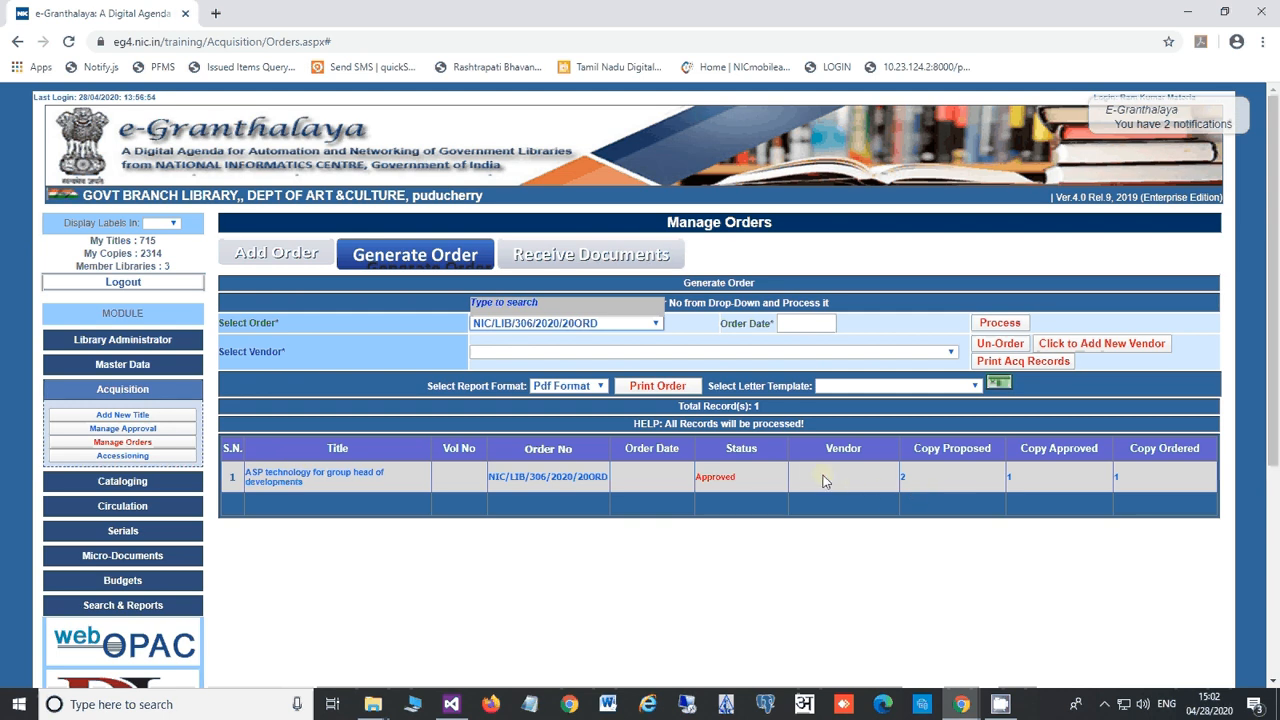
{"action": "left_click", "coordinate": [558, 353]}
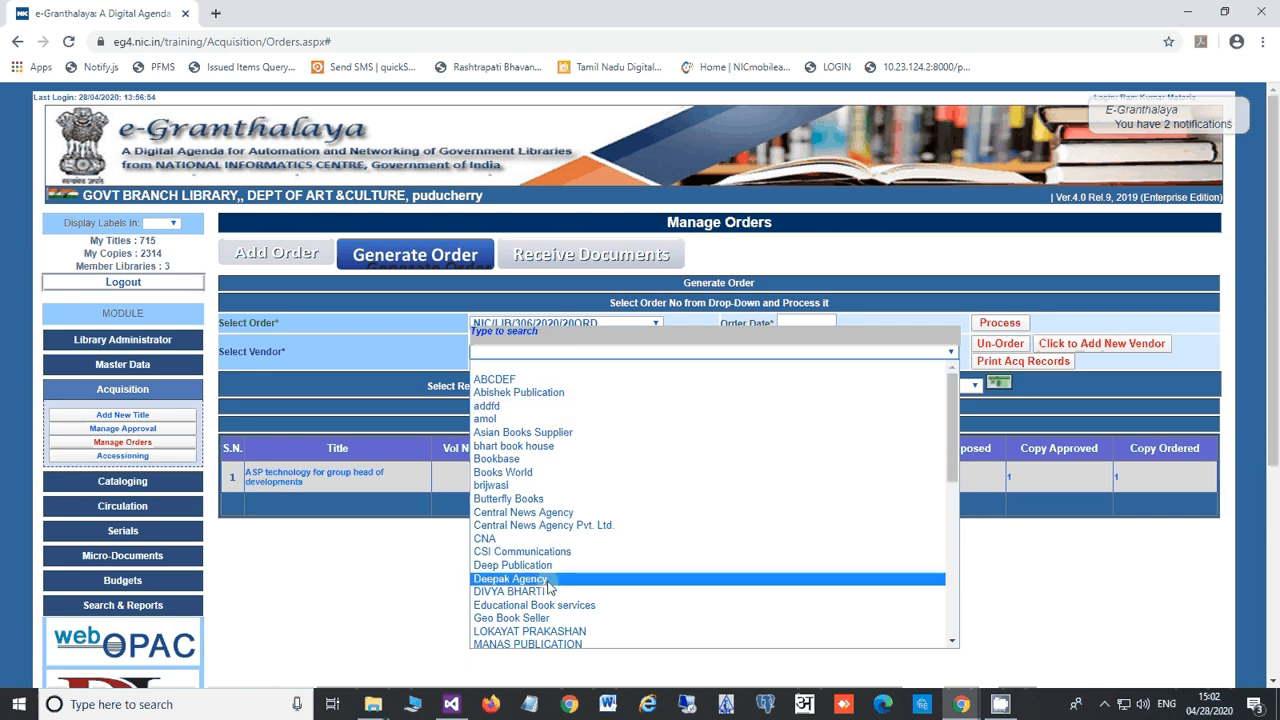
{"action": "left_click", "coordinate": [590, 578]}
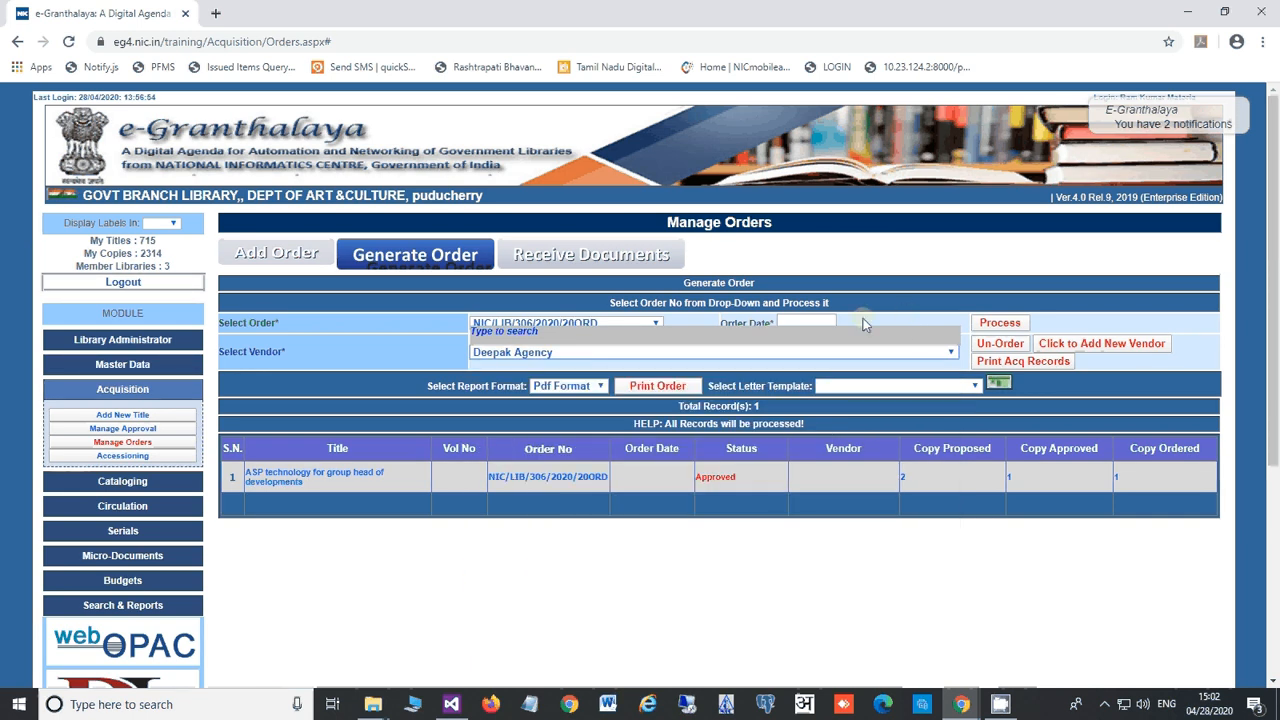
Set the order date to 28/04/2020 and process the order, marking the title Ordered.
{"action": "left_click", "coordinate": [802, 321]}
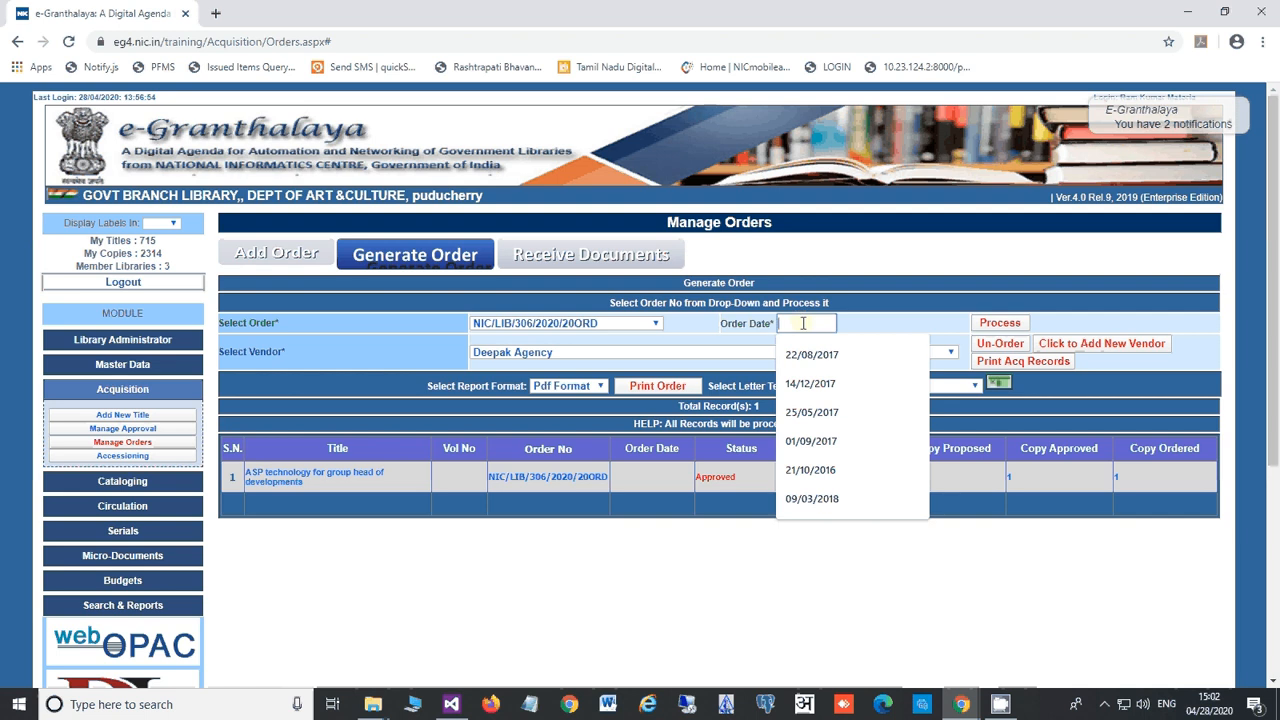
{"action": "left_click", "coordinate": [802, 321]}
{"action": "left_click", "coordinate": [830, 436]}
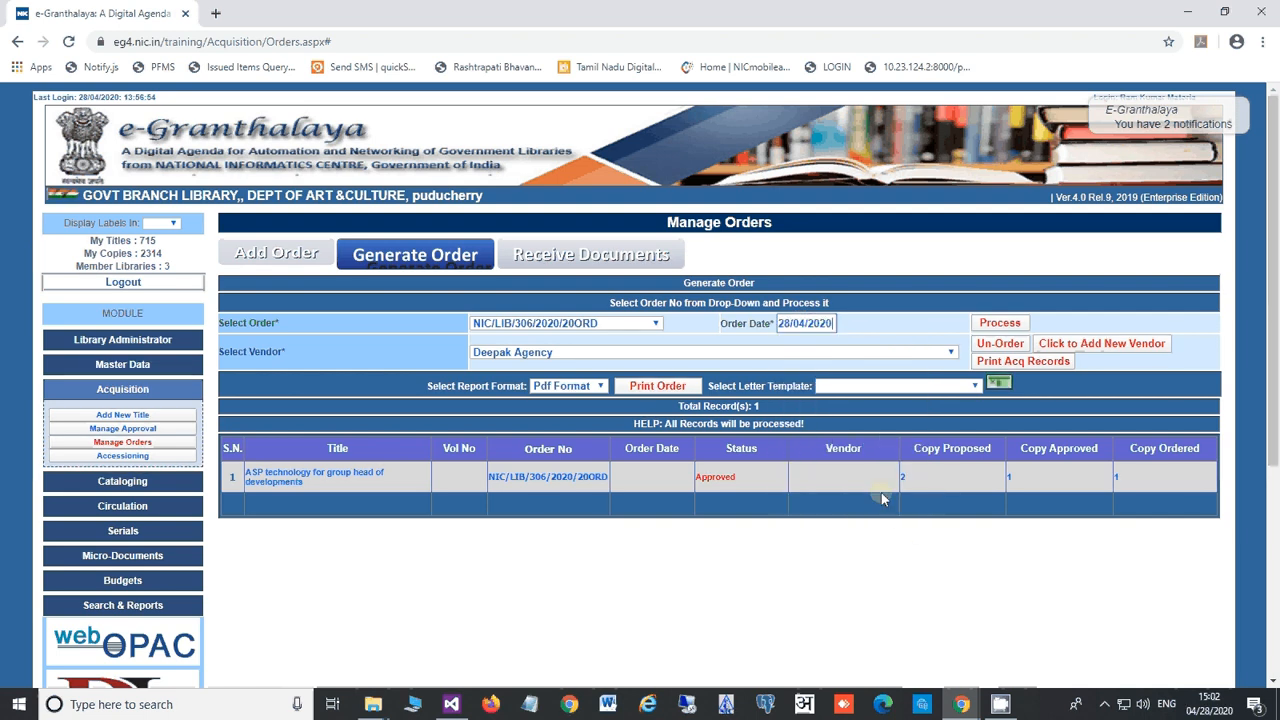
{"action": "left_click", "coordinate": [1000, 323]}
{"action": "left_click", "coordinate": [794, 138]}
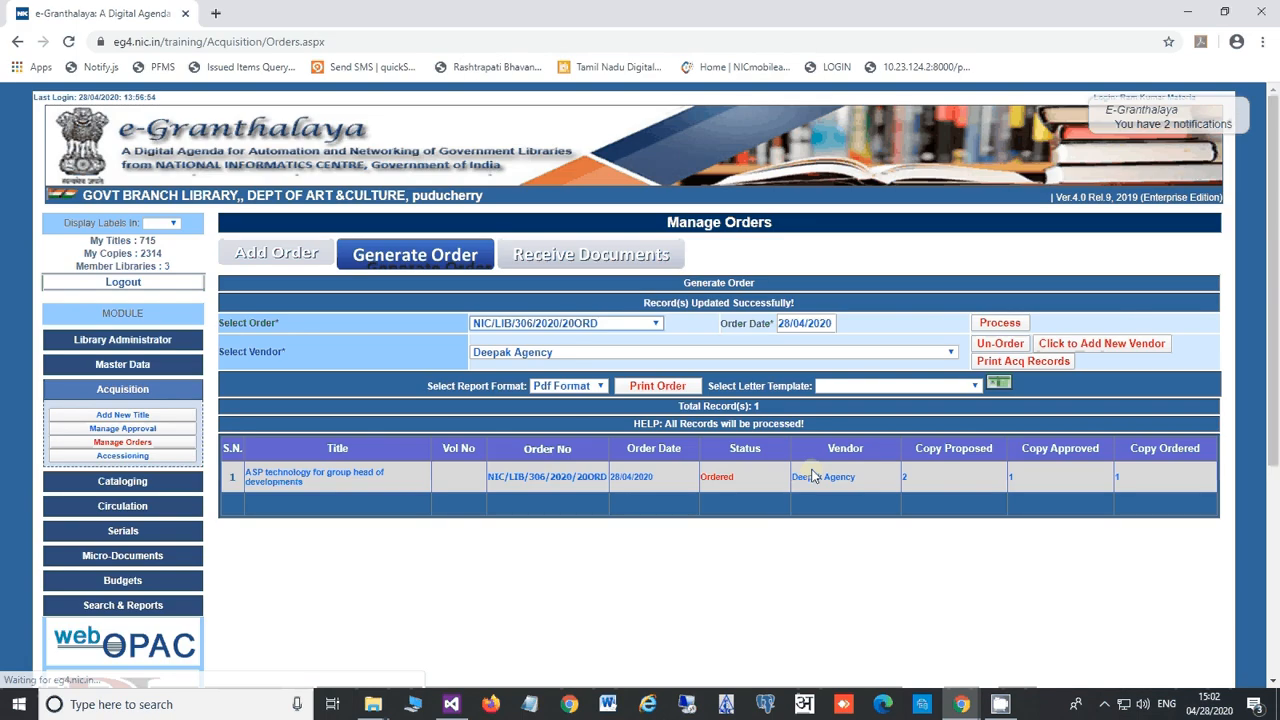
{"action": "left_click_drag", "start_coordinate": [704, 473], "coordinate": [741, 480]}
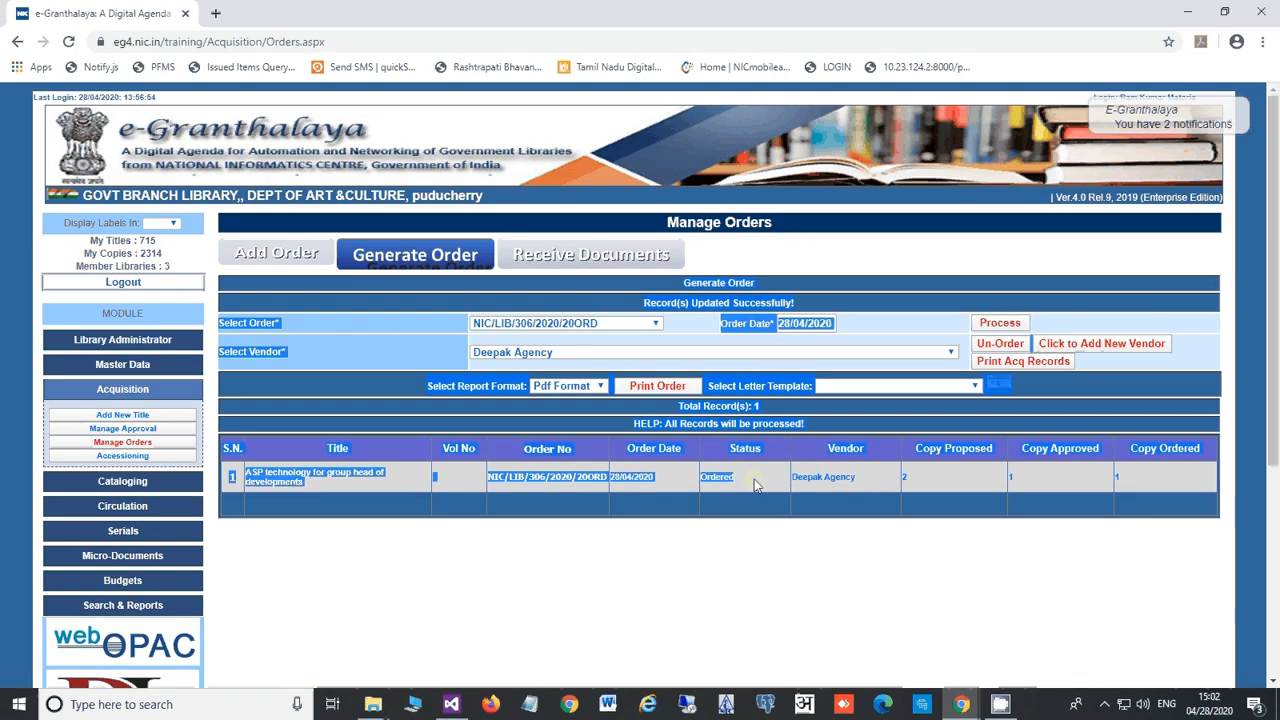
{"action": "double_click", "coordinate": [726, 478]}
{"action": "left_click", "coordinate": [727, 480]}
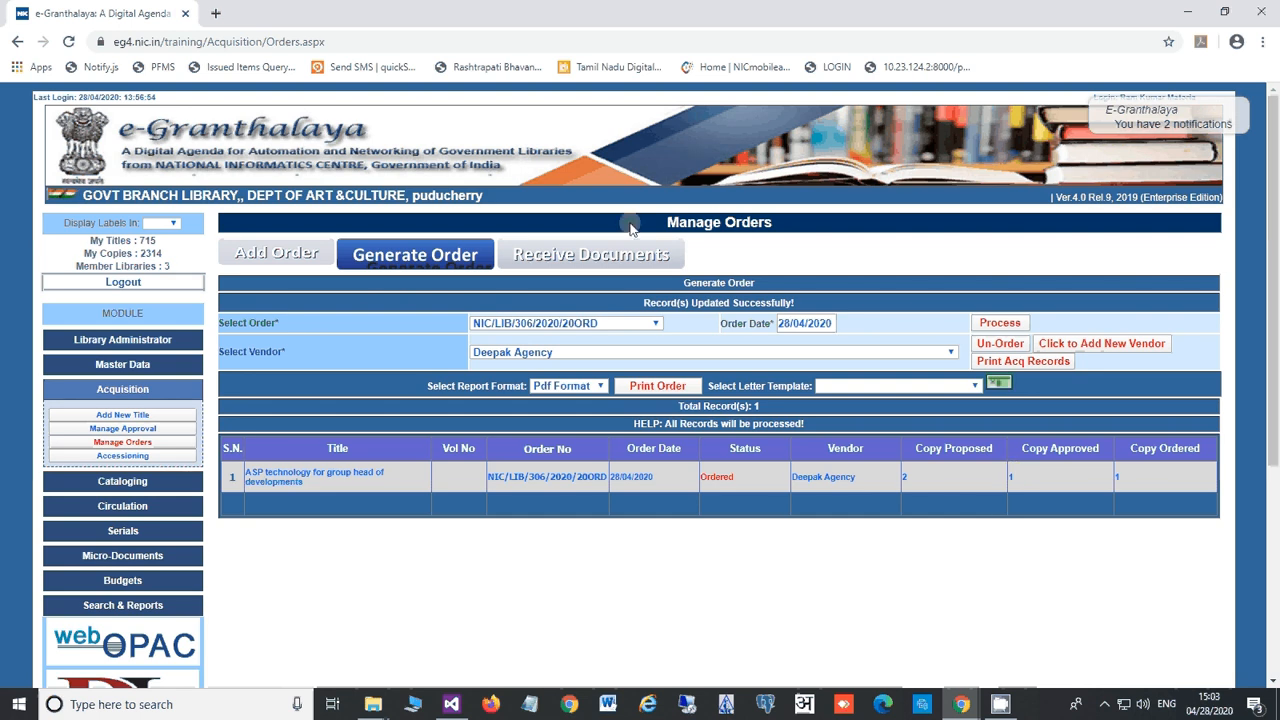
Print order NIC/LIB/306/2020/20ORD as a PDF using the BOOKS PURCHASING FORM template.
{"action": "left_click", "coordinate": [273, 253]}
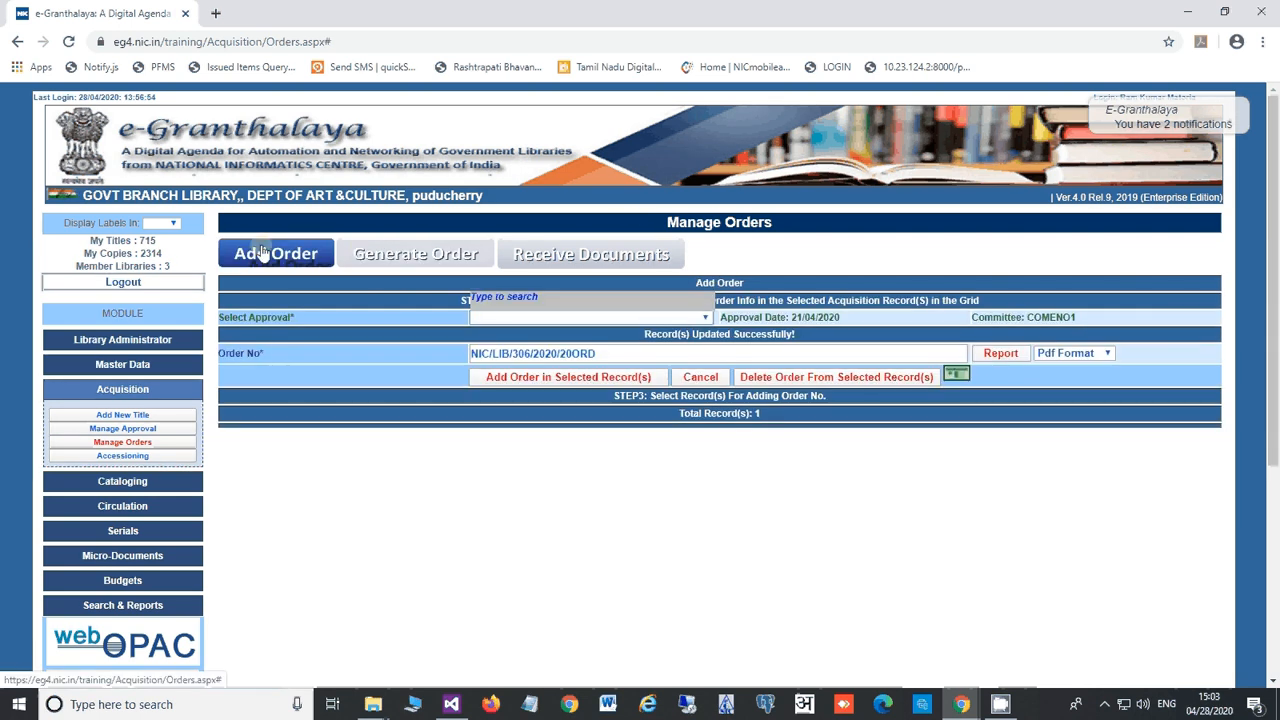
{"action": "left_click", "coordinate": [385, 254]}
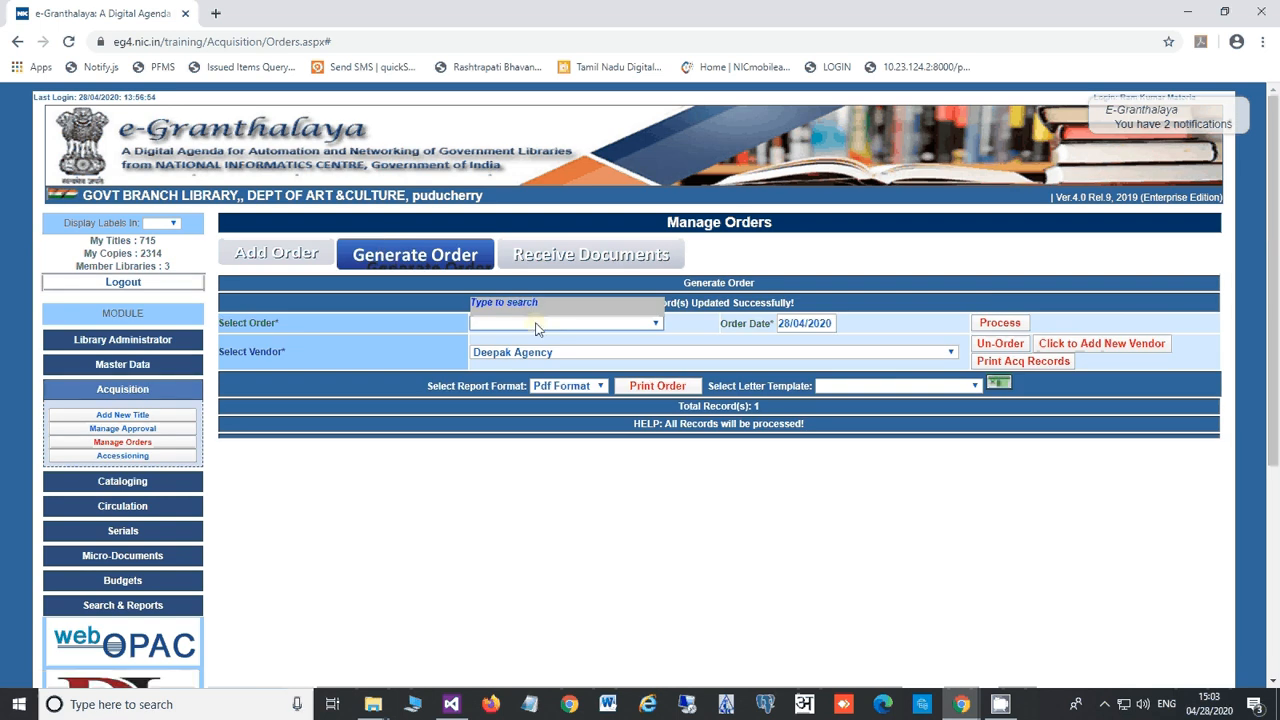
{"action": "left_click", "coordinate": [532, 324]}
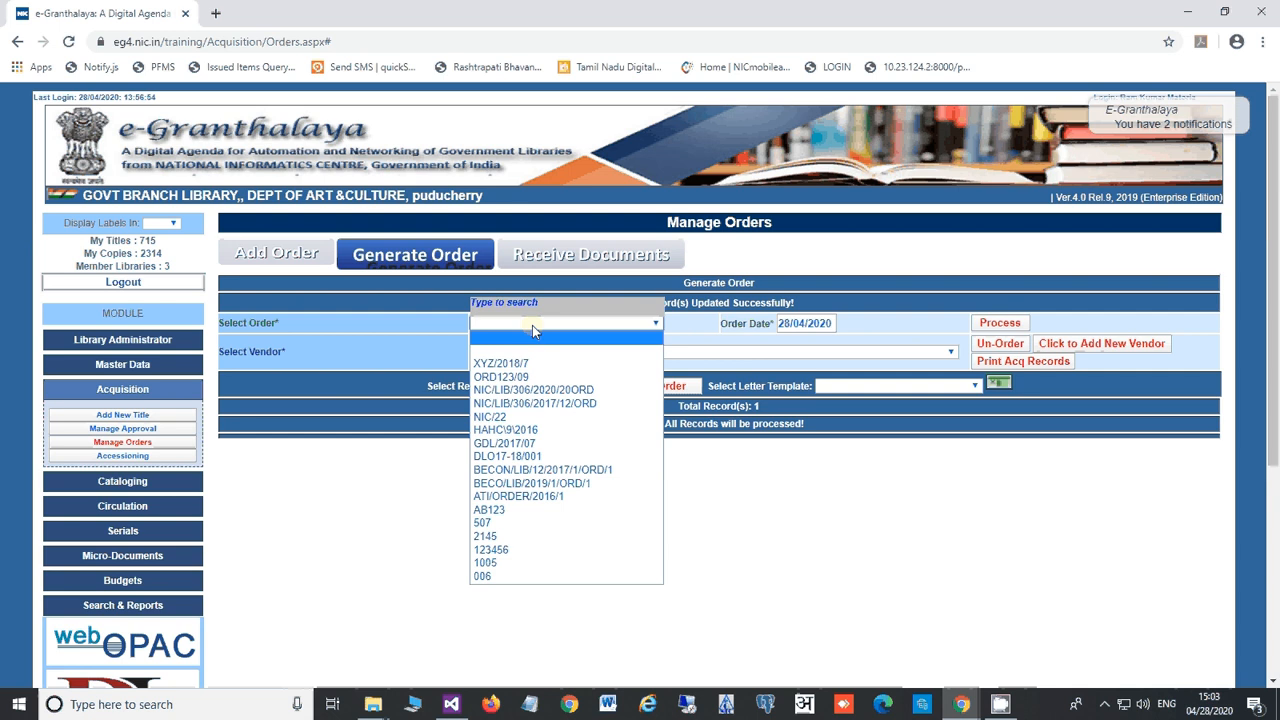
{"action": "left_click", "coordinate": [530, 390]}
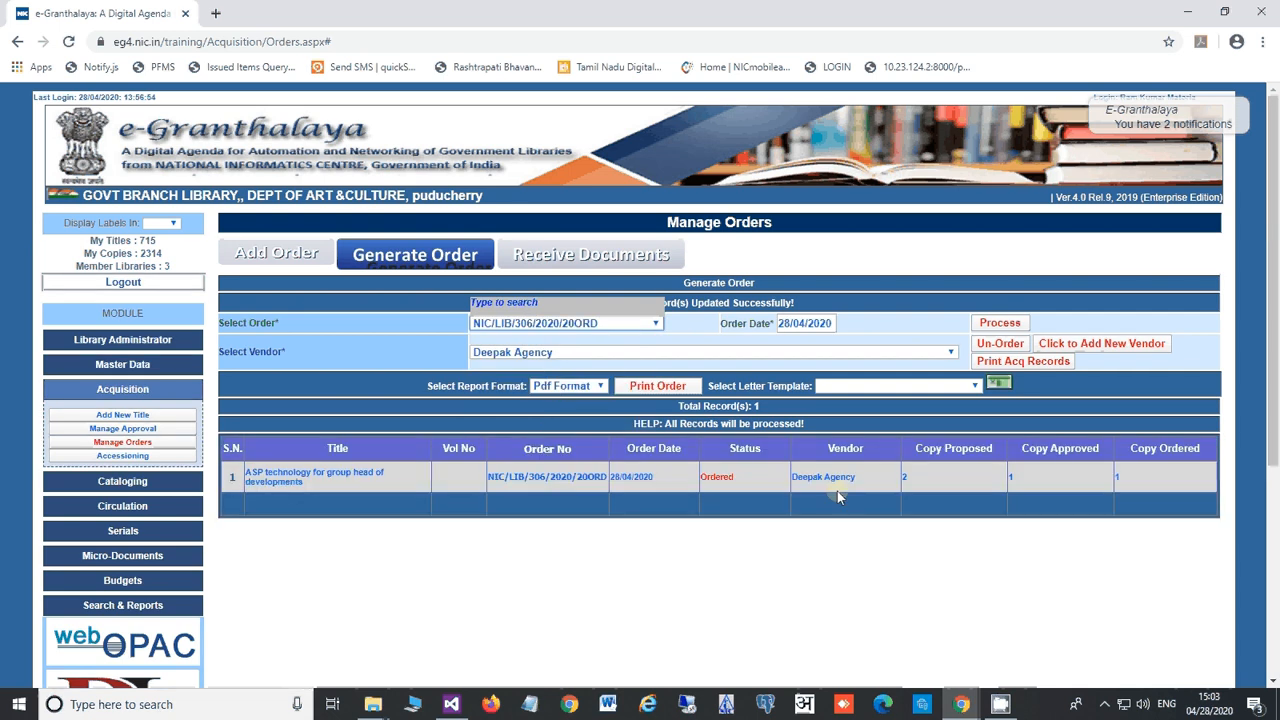
{"action": "left_click", "coordinate": [898, 386]}
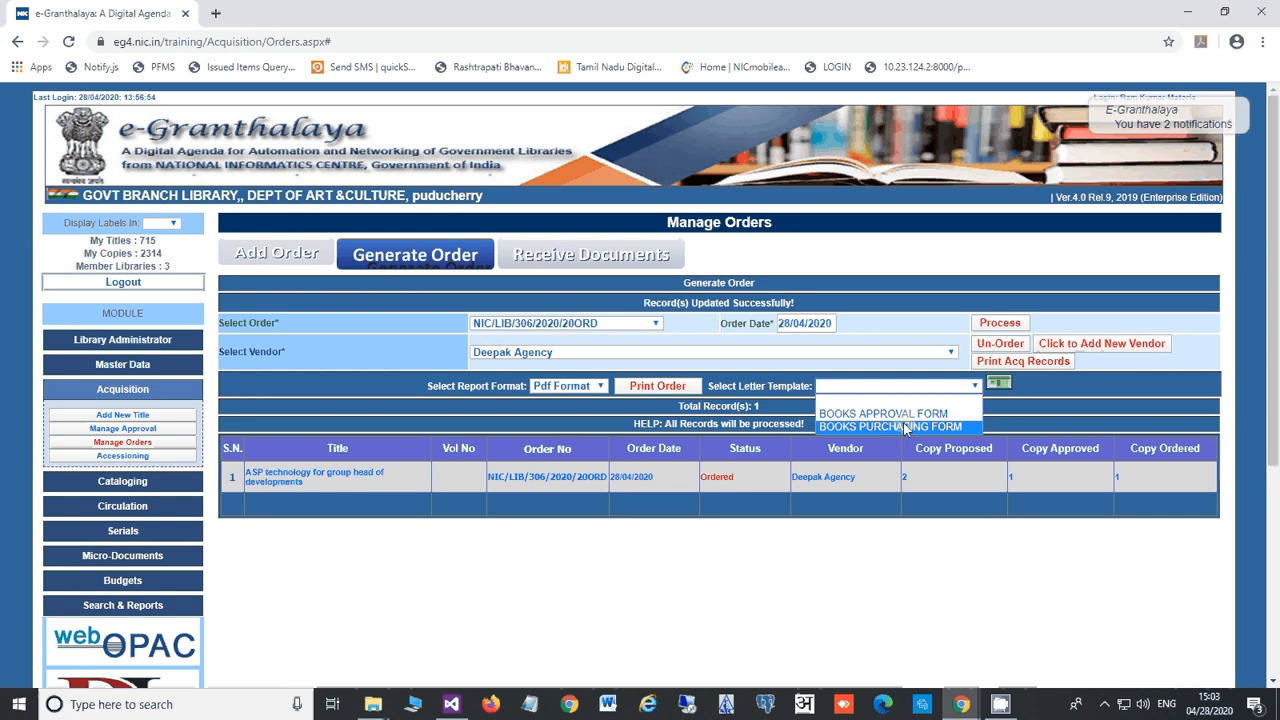
{"action": "left_click", "coordinate": [905, 427]}
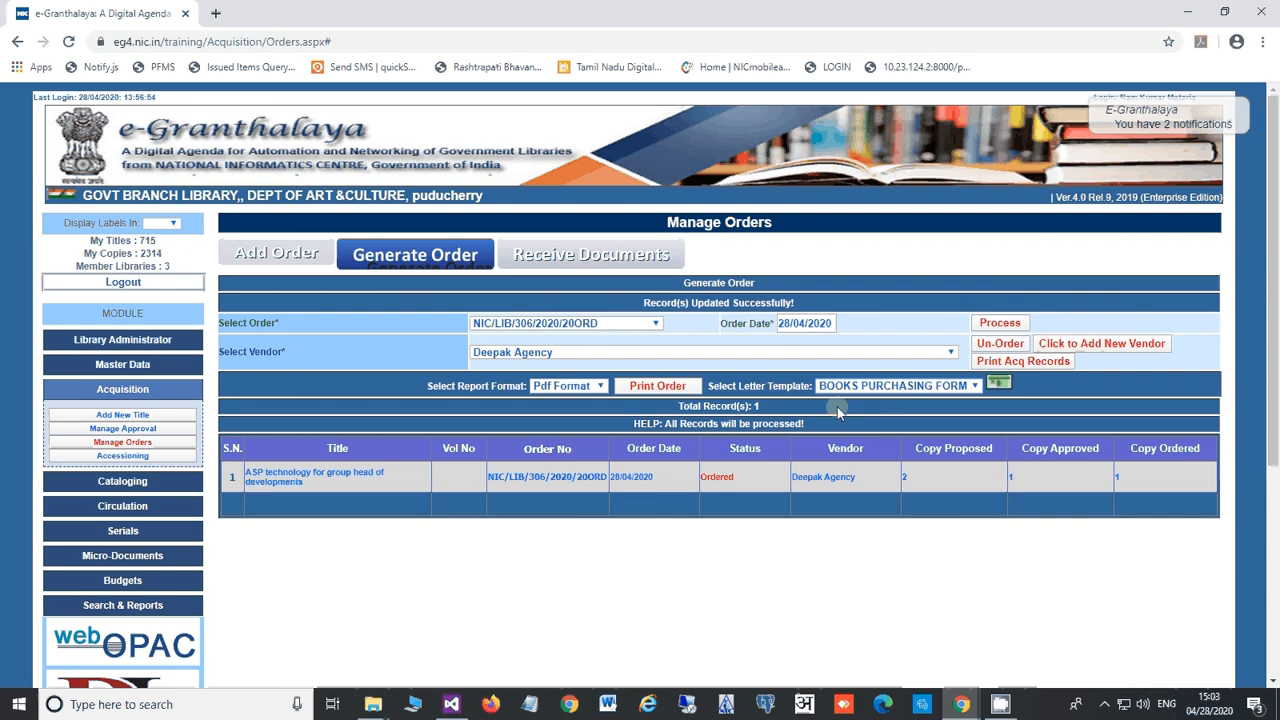
{"action": "left_click", "coordinate": [660, 391]}
{"action": "scroll", "coordinate": [477, 506], "scroll_direction": "down", "scroll_amount": 2}
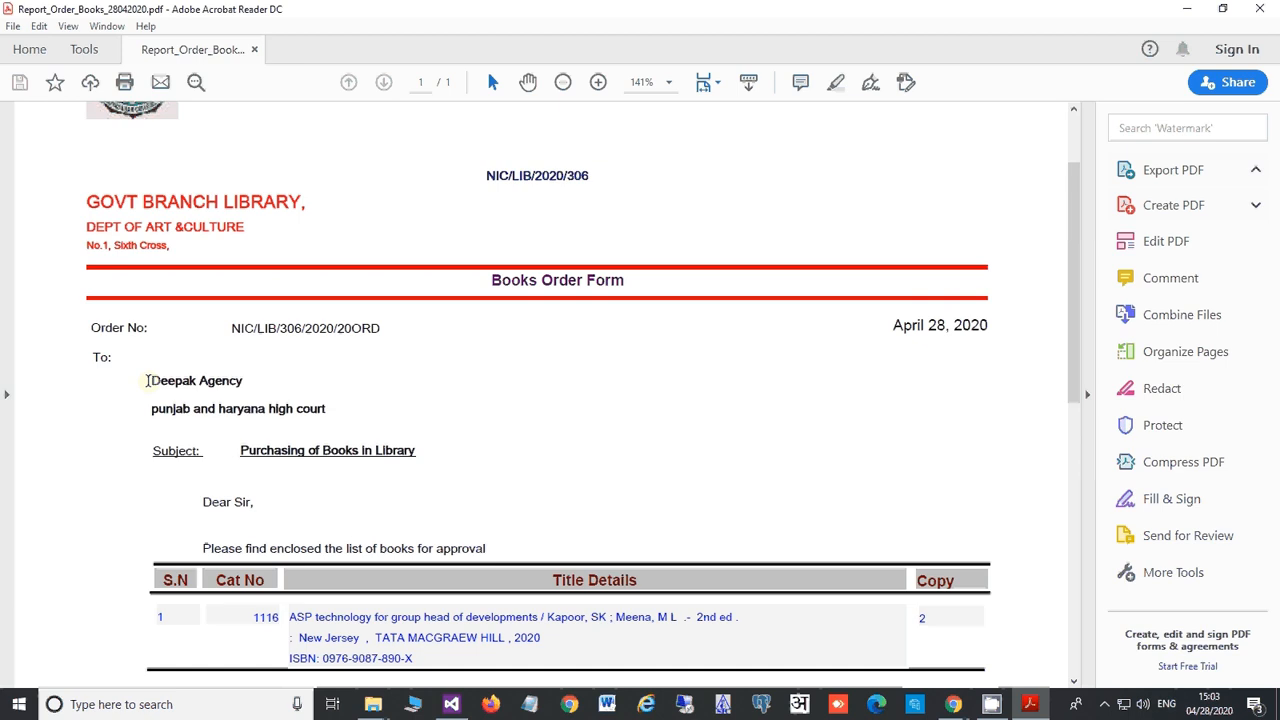
Scroll through the Deepak Agency order form PDF, then close Acrobat Reader.
{"action": "scroll", "coordinate": [577, 477], "scroll_direction": "down", "scroll_amount": 3}
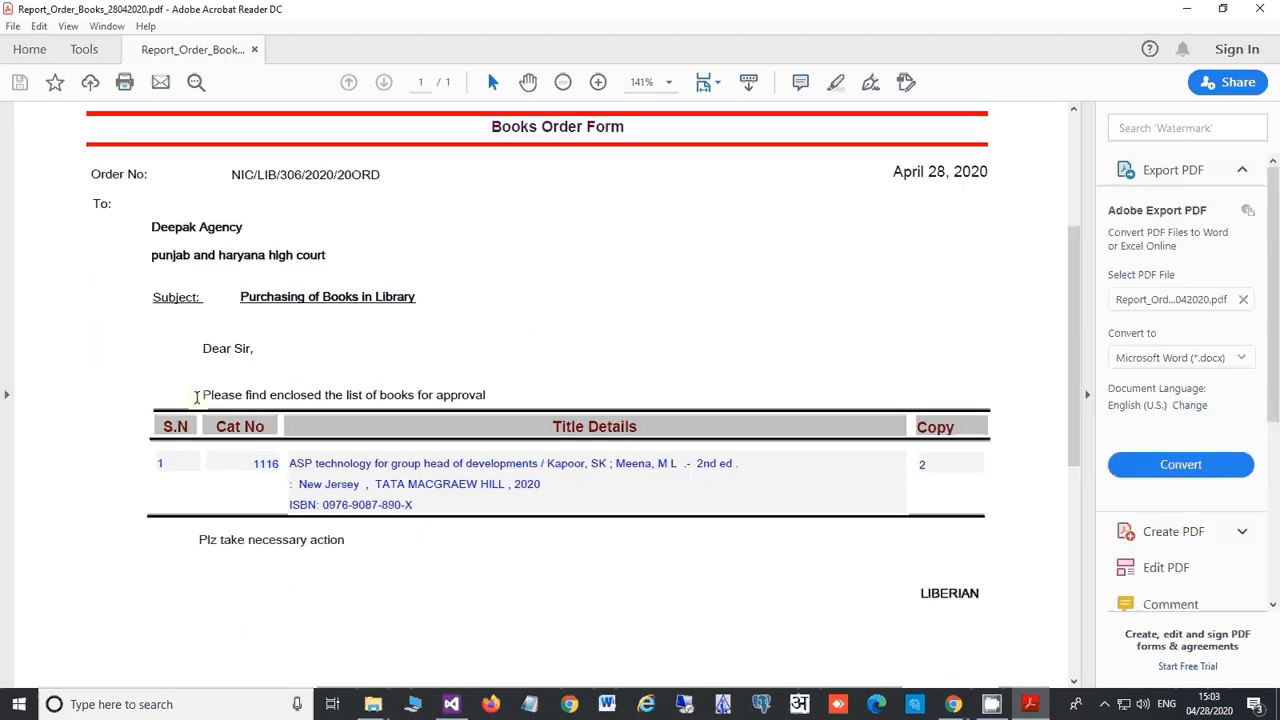
{"action": "left_click_drag", "start_coordinate": [198, 396], "coordinate": [517, 400]}
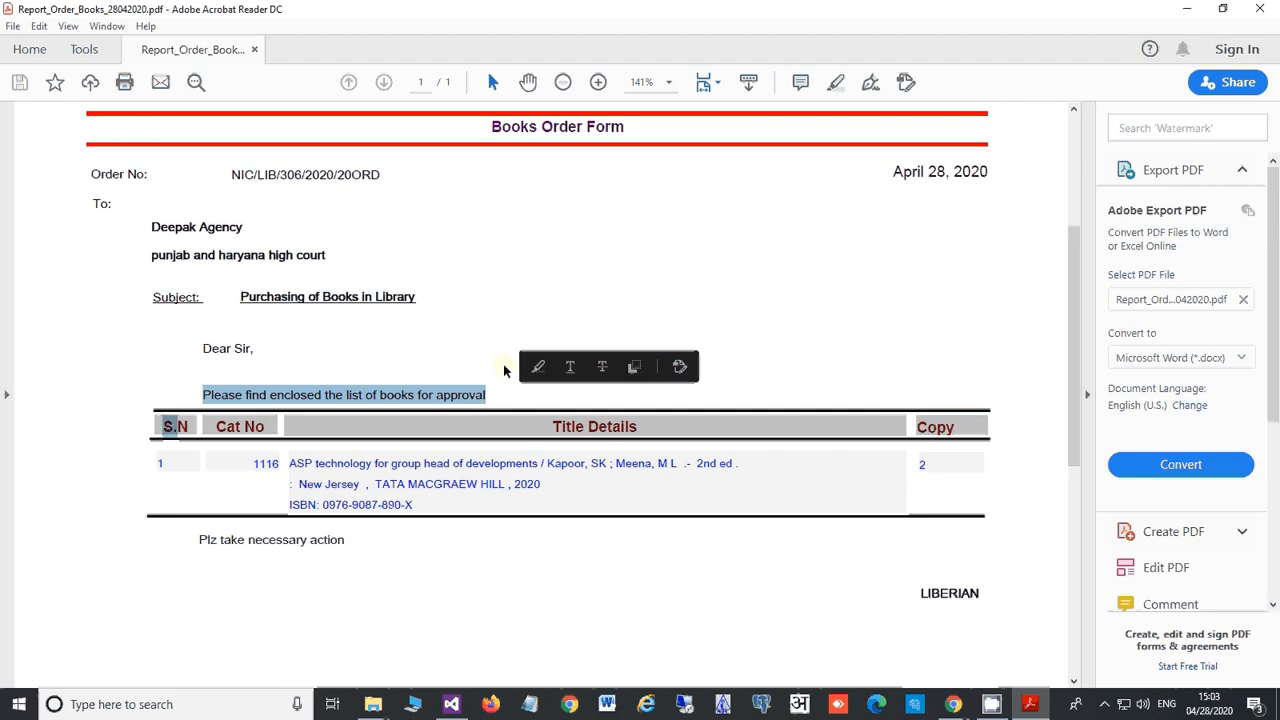
{"action": "left_click", "coordinate": [504, 370]}
{"action": "scroll", "coordinate": [504, 370], "scroll_direction": "down", "scroll_amount": 3}
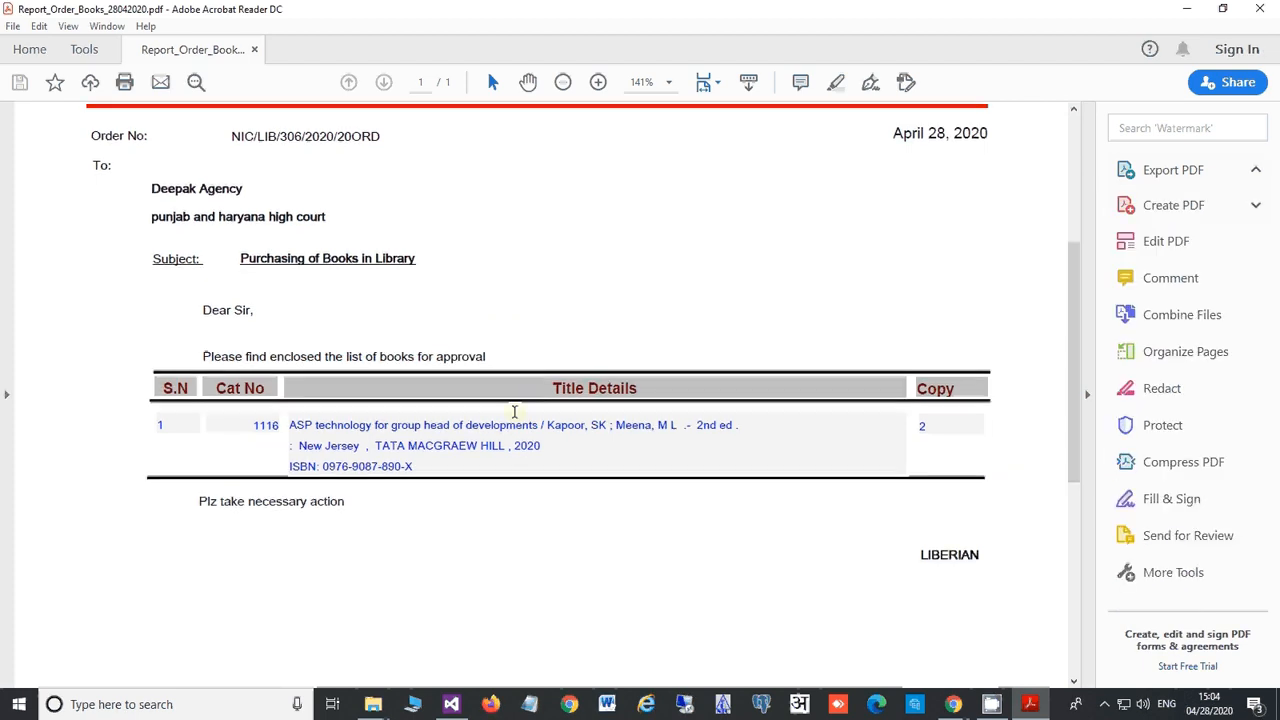
{"action": "scroll", "coordinate": [535, 442], "scroll_direction": "up", "scroll_amount": 8}
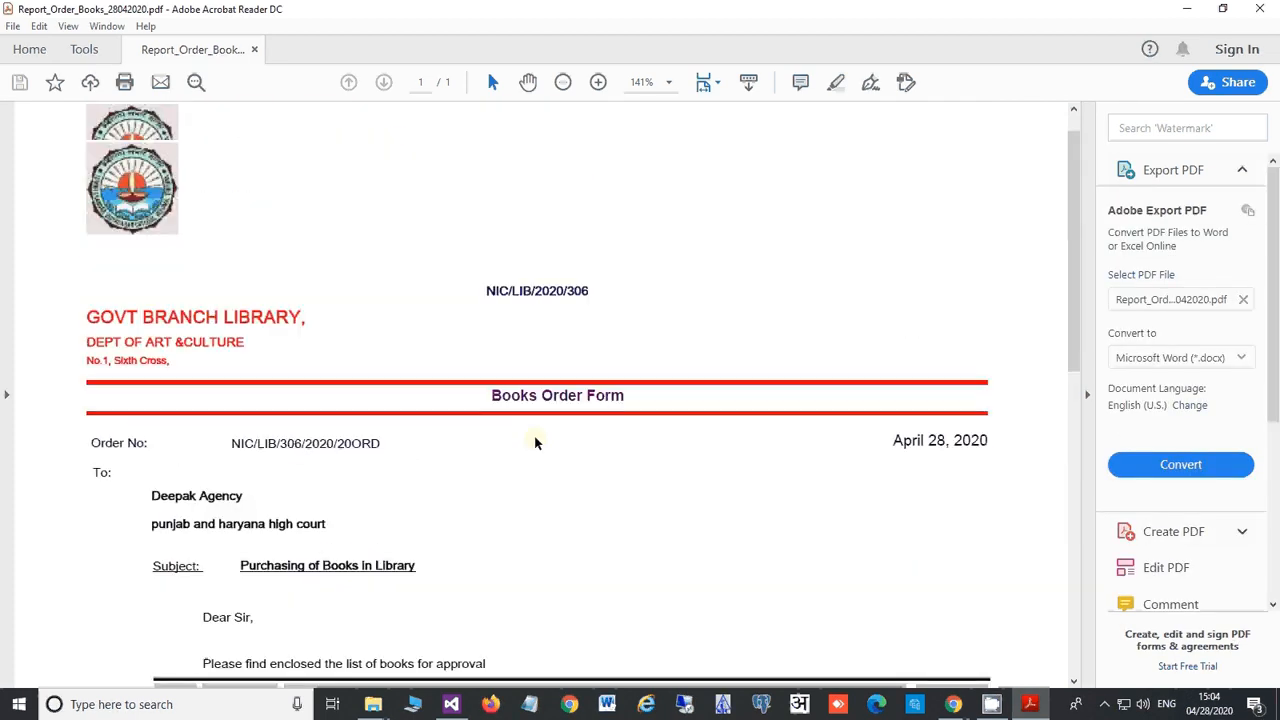
{"action": "left_click", "coordinate": [1262, 9]}
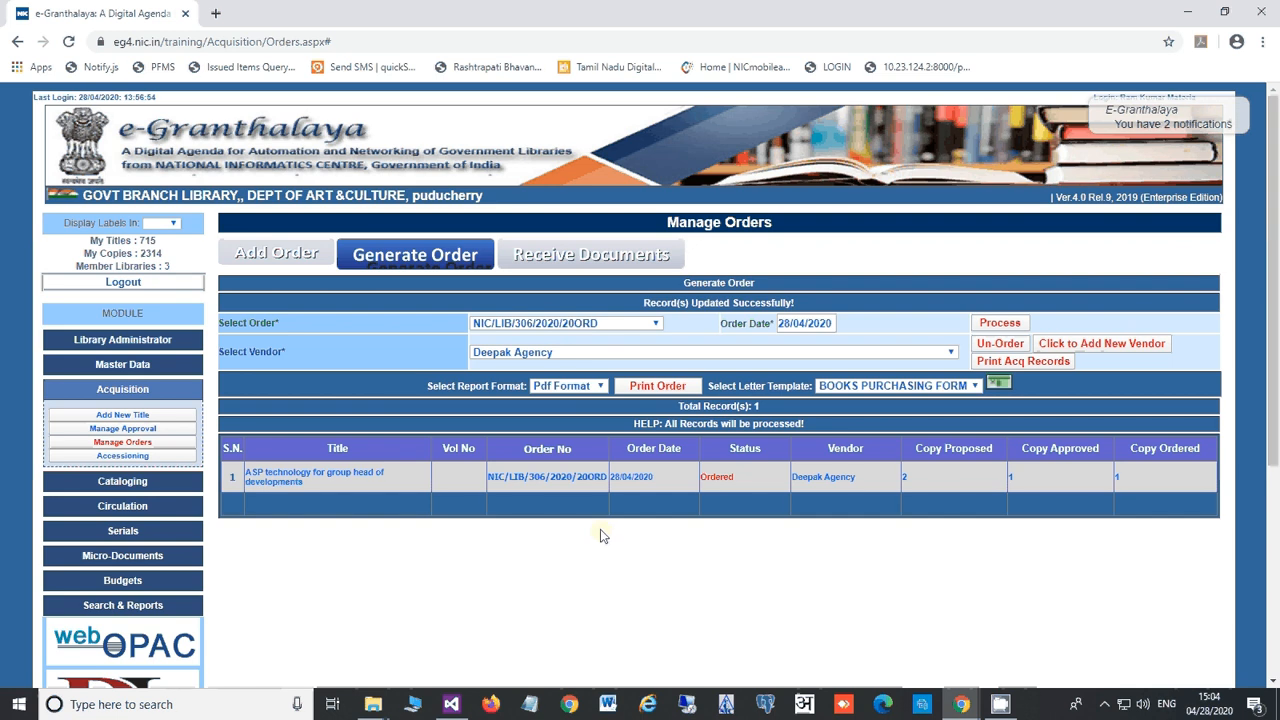
Receive 1 copy of the ASP technology title against order NIC/LIB/306/2020/20ORD.
{"action": "left_click", "coordinate": [562, 257]}
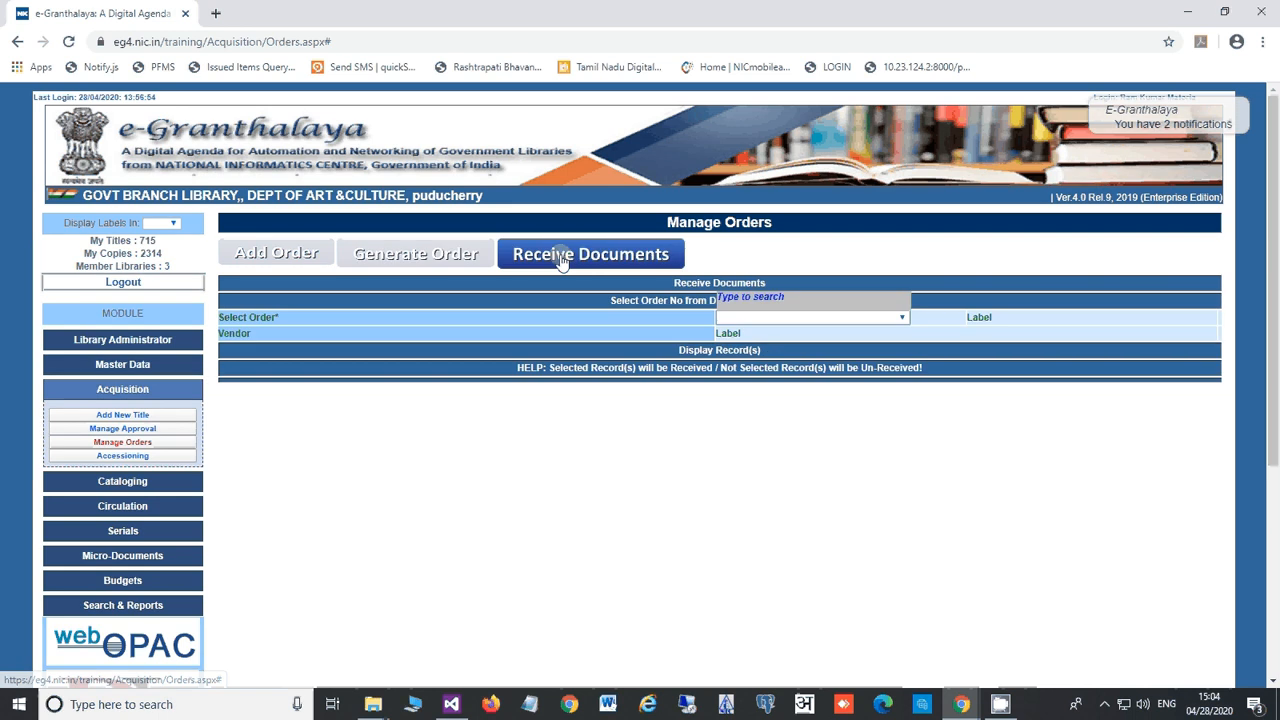
{"action": "left_click", "coordinate": [744, 318]}
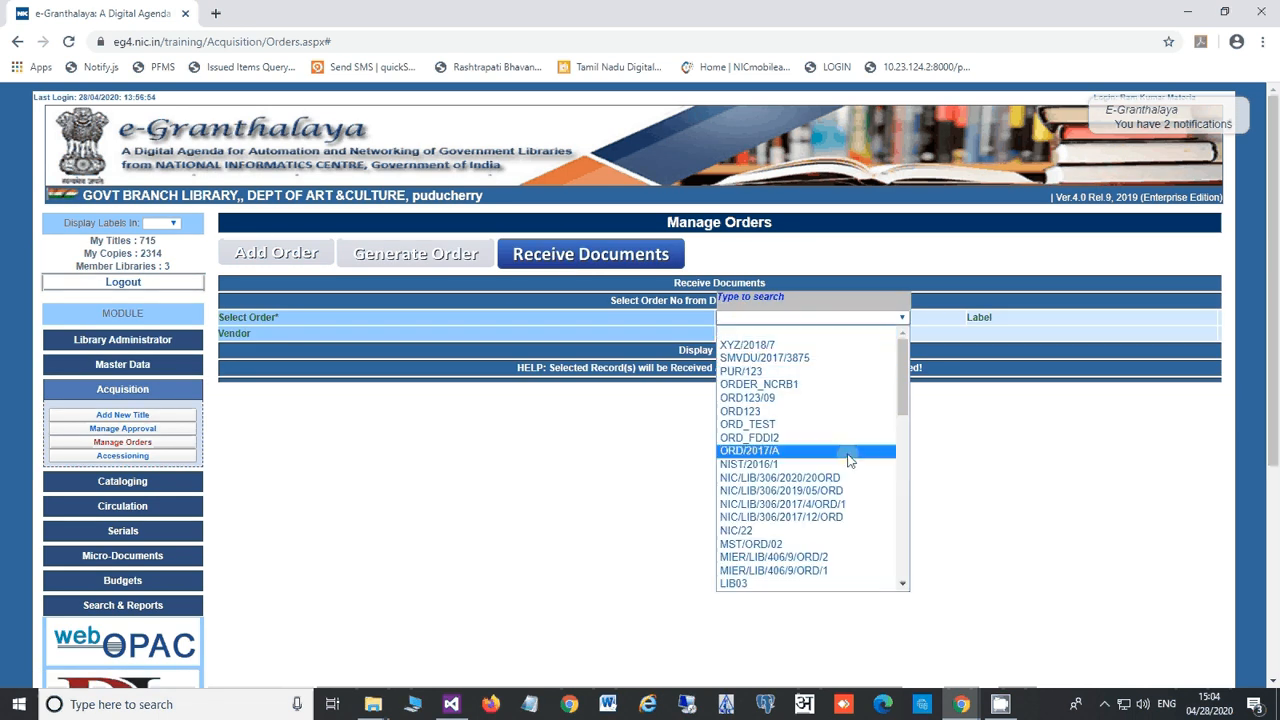
{"action": "left_click", "coordinate": [843, 480]}
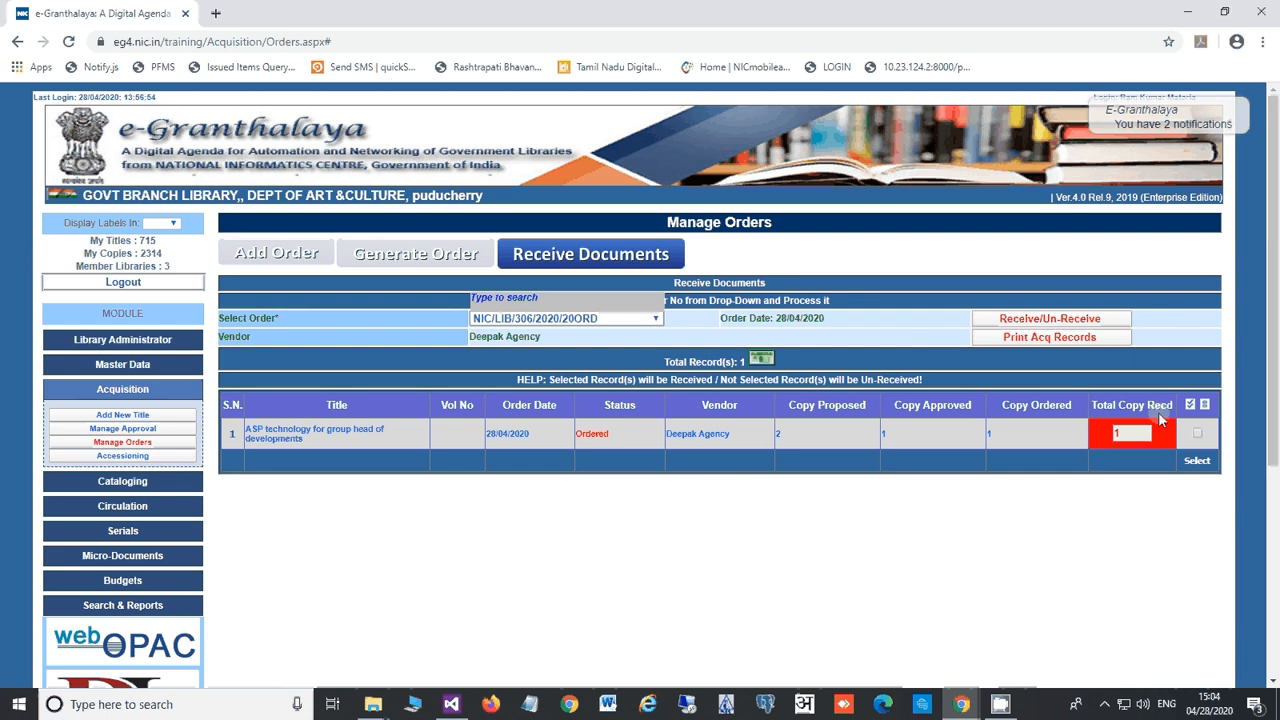
{"action": "left_click", "coordinate": [1189, 405]}
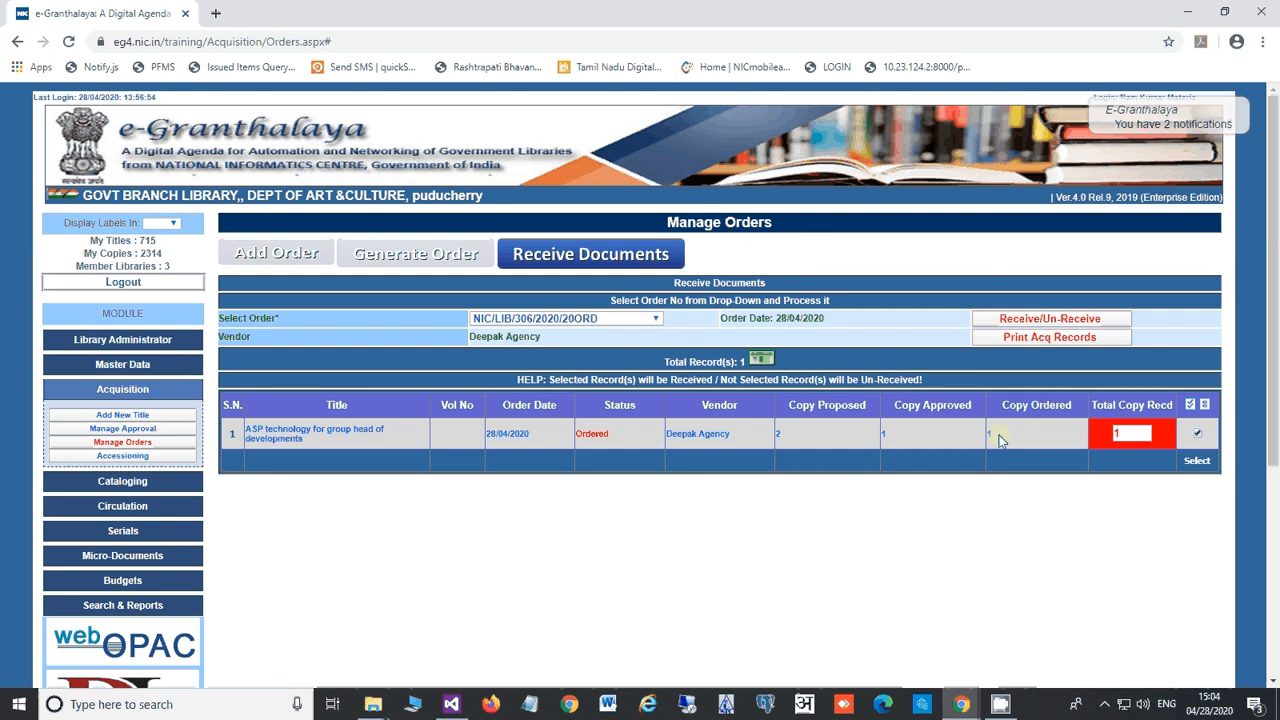
{"action": "left_click_drag", "start_coordinate": [1117, 433], "coordinate": [1107, 443]}
{"action": "left_click", "coordinate": [991, 426]}
{"action": "left_click", "coordinate": [1012, 322]}
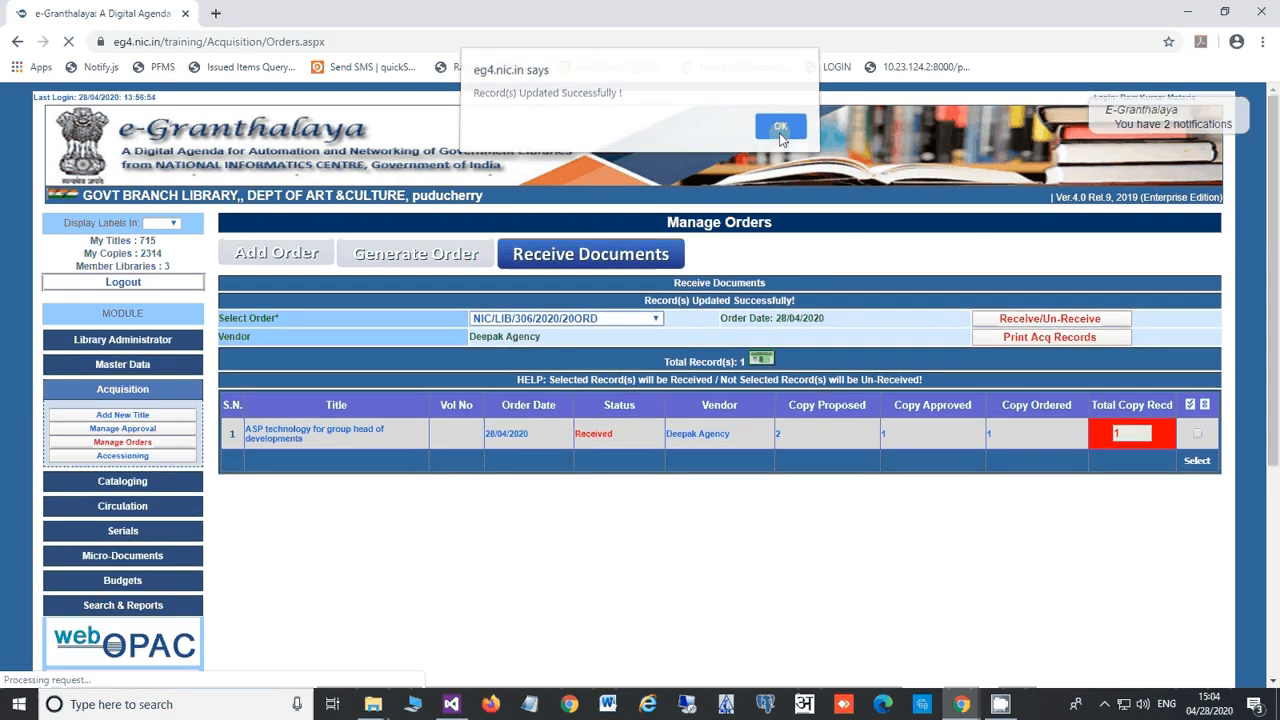
{"action": "left_click", "coordinate": [781, 136]}
{"action": "double_click", "coordinate": [596, 435]}
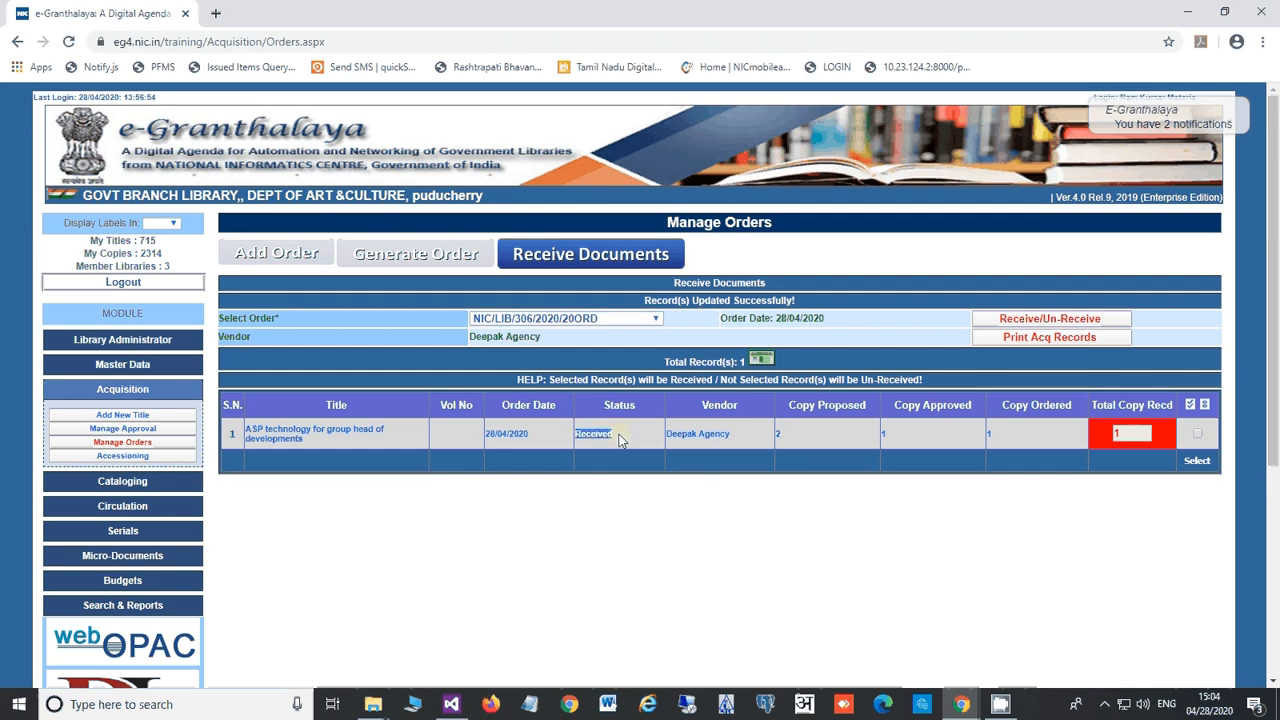
{"action": "left_click", "coordinate": [594, 436]}
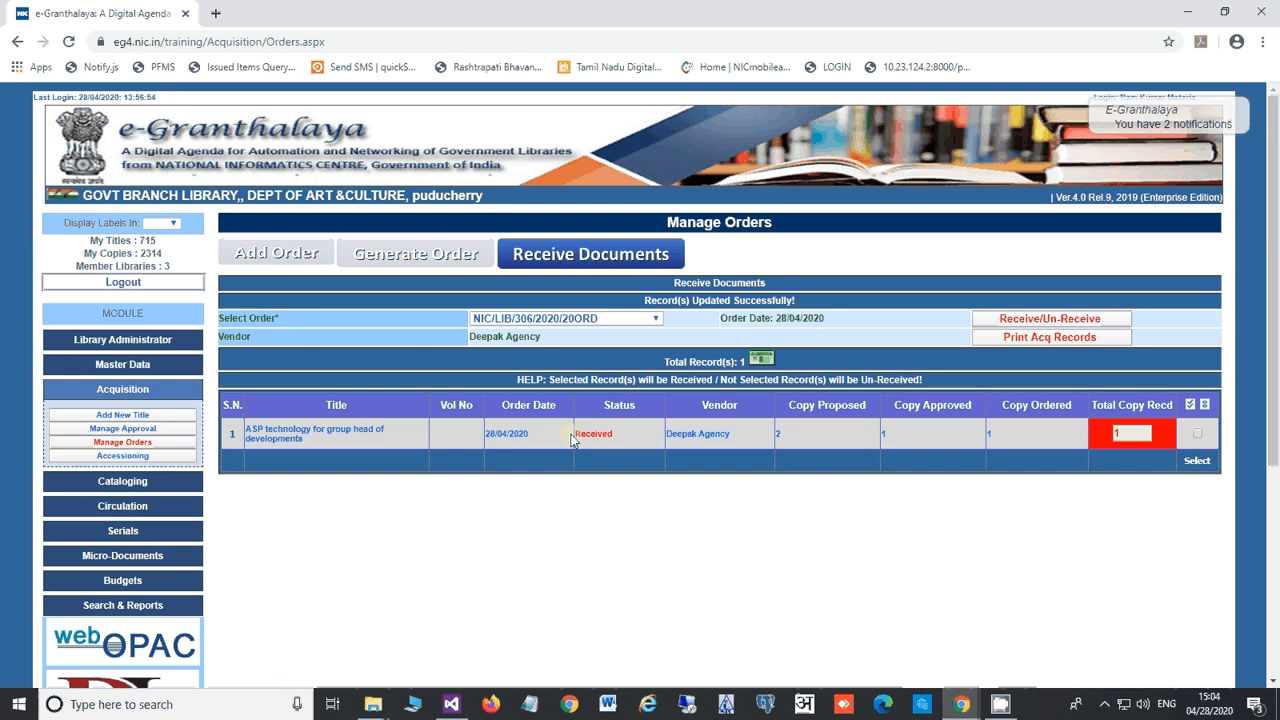
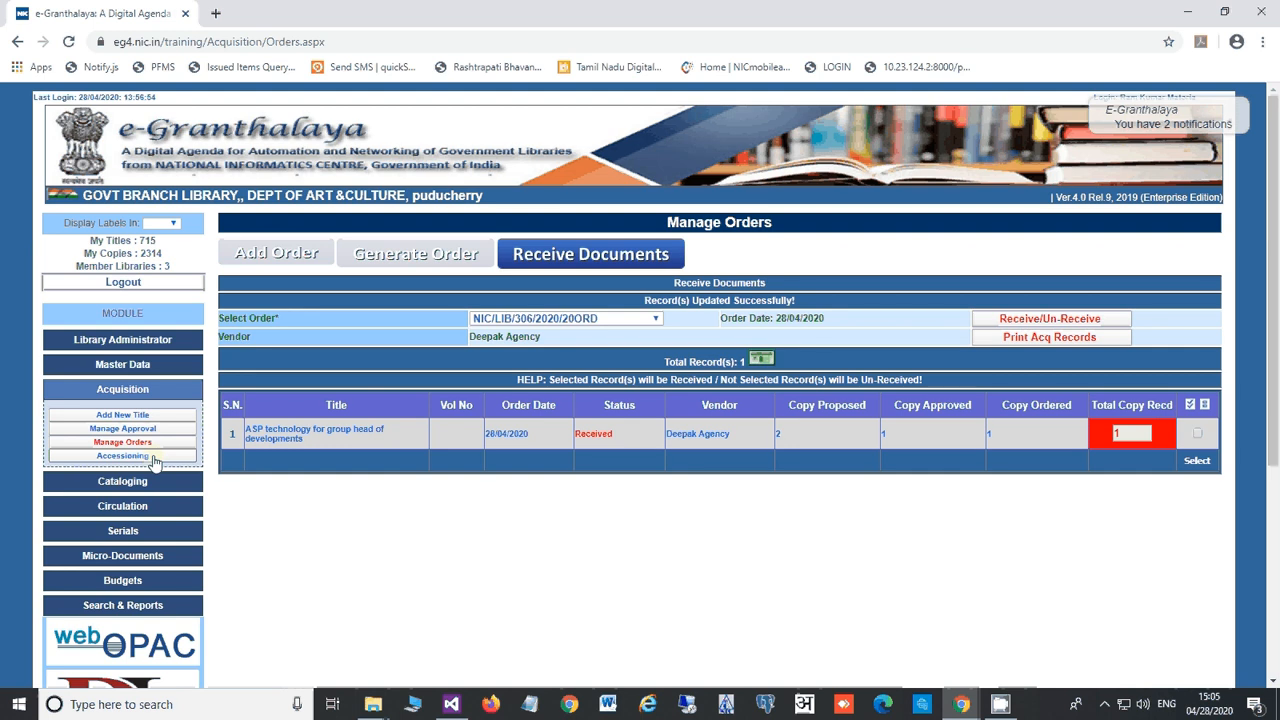
Open the Accessioning page from the Acquisition menu.
{"action": "left_click", "coordinate": [153, 457]}
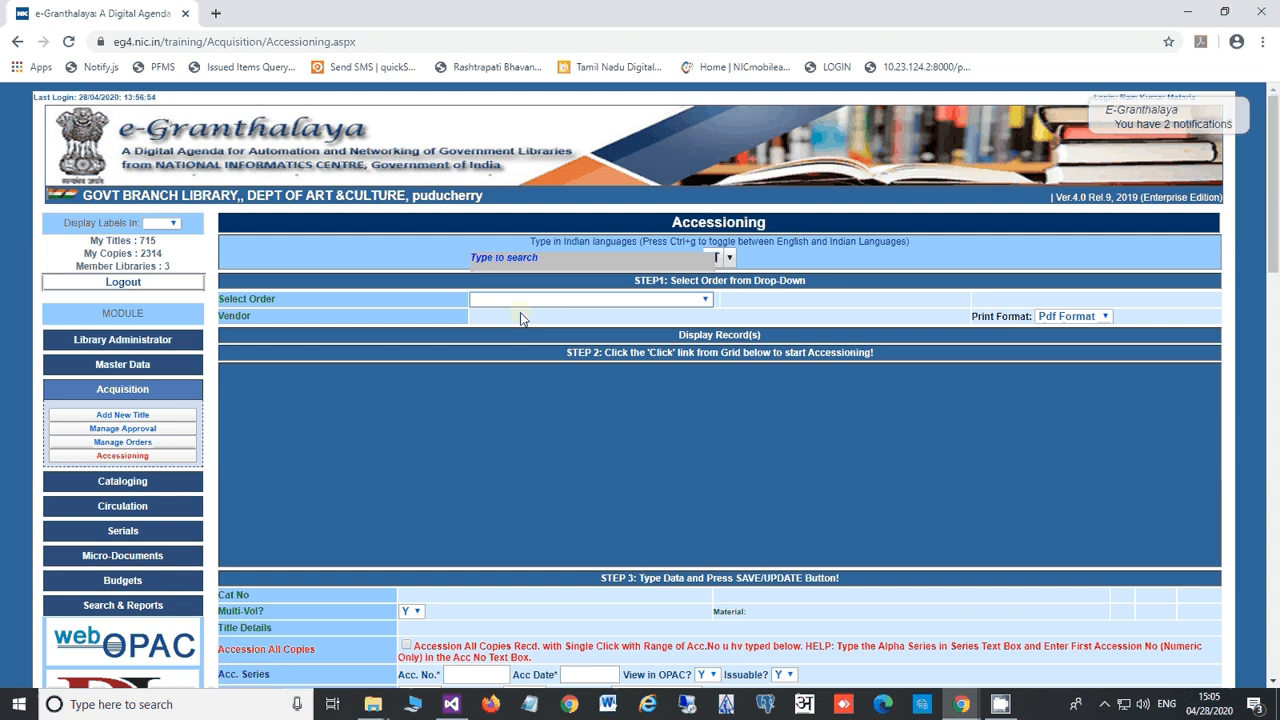
Select order NIC/LIB/306/2020/20ORD from the Select Order list.
{"action": "left_click", "coordinate": [517, 299]}
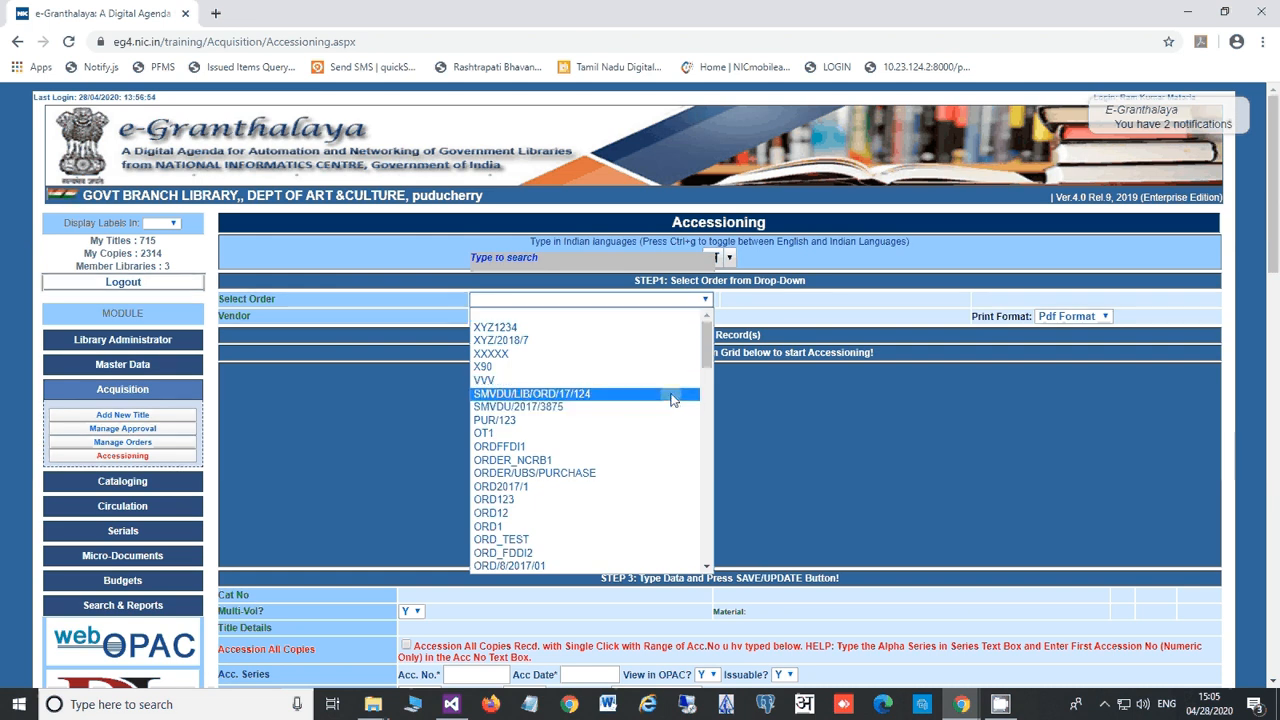
{"action": "left_click_drag", "start_coordinate": [706, 354], "coordinate": [706, 392]}
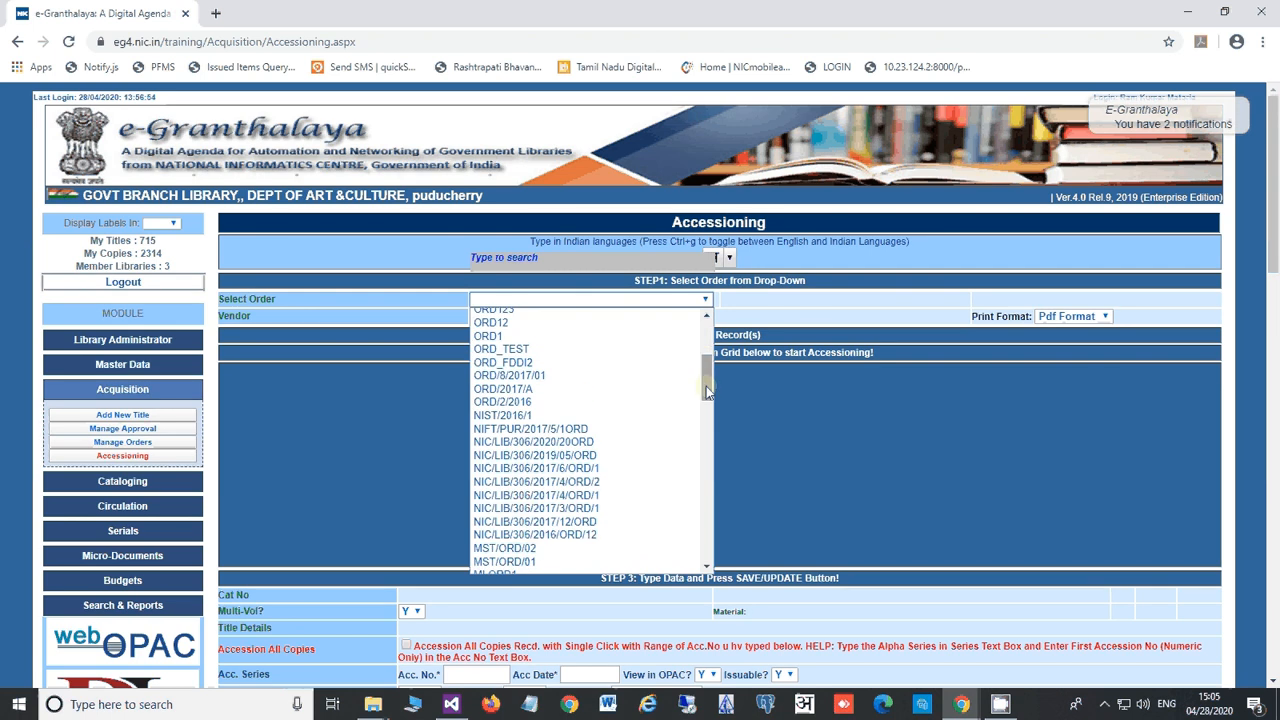
{"action": "left_click", "coordinate": [629, 444]}
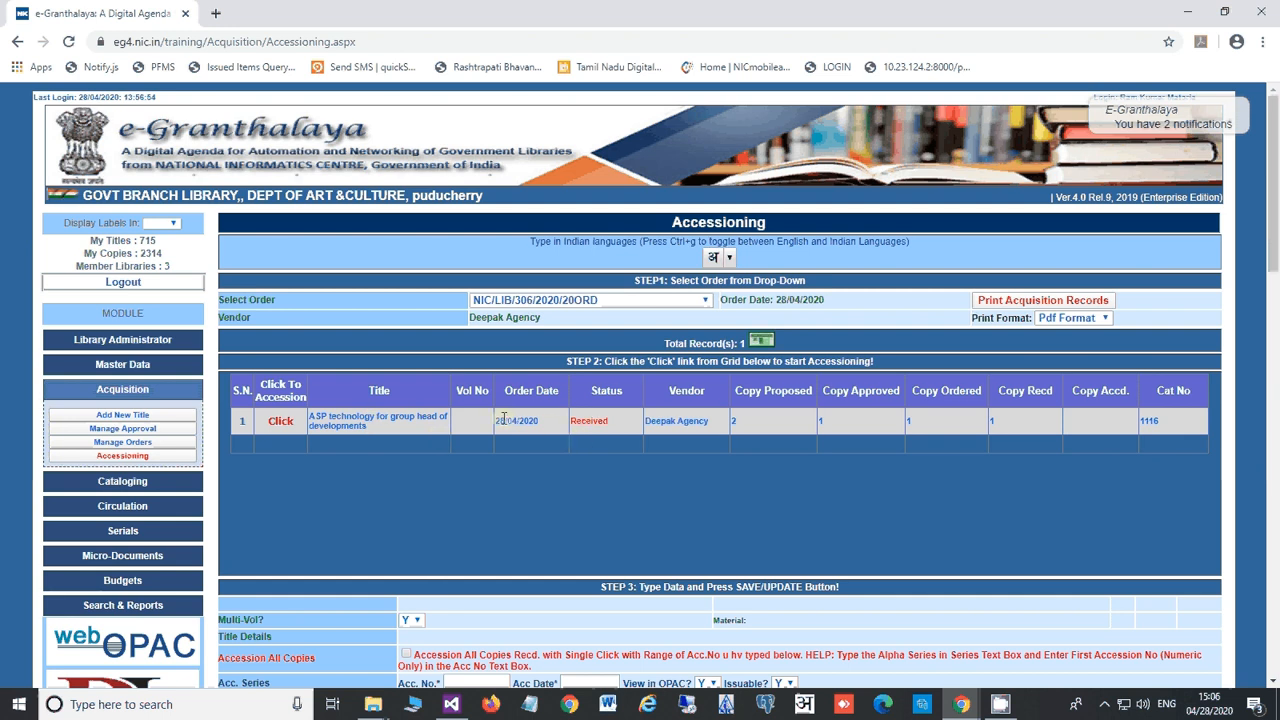
Review the title's Received status and Deepak Agency vendor, and select it for accessioning.
{"action": "double_click", "coordinate": [588, 421]}
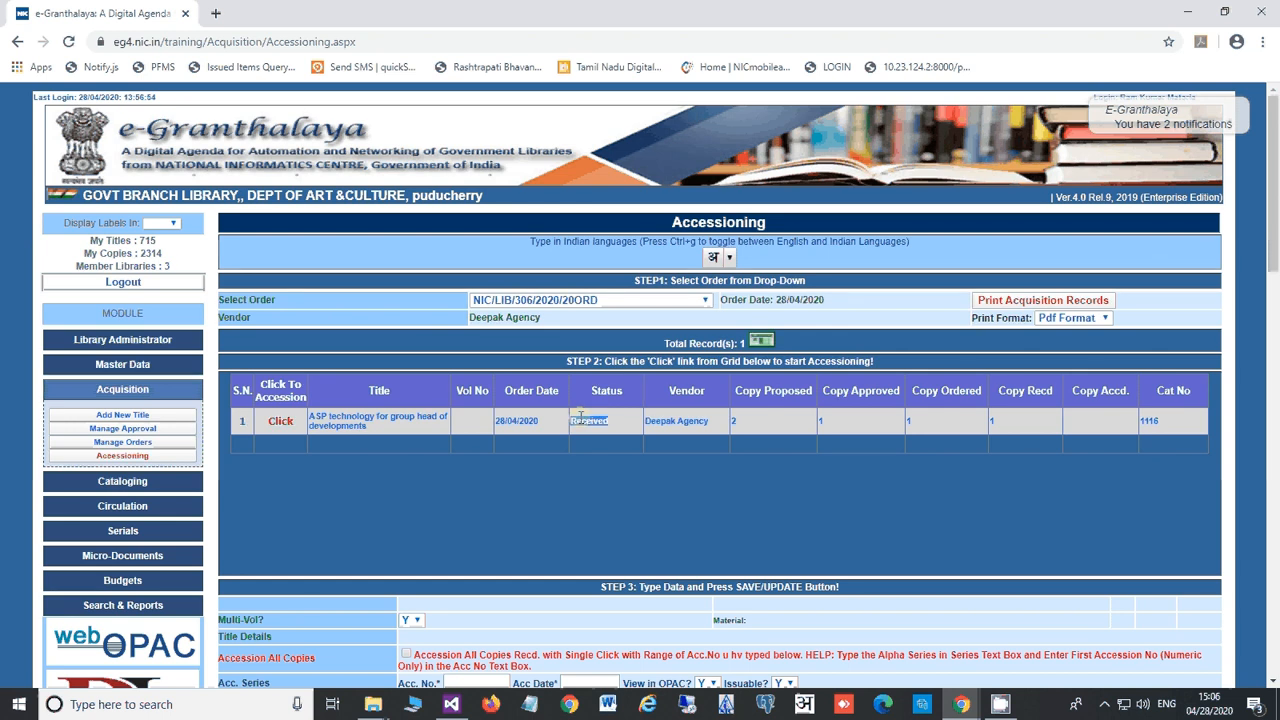
{"action": "double_click", "coordinate": [660, 421]}
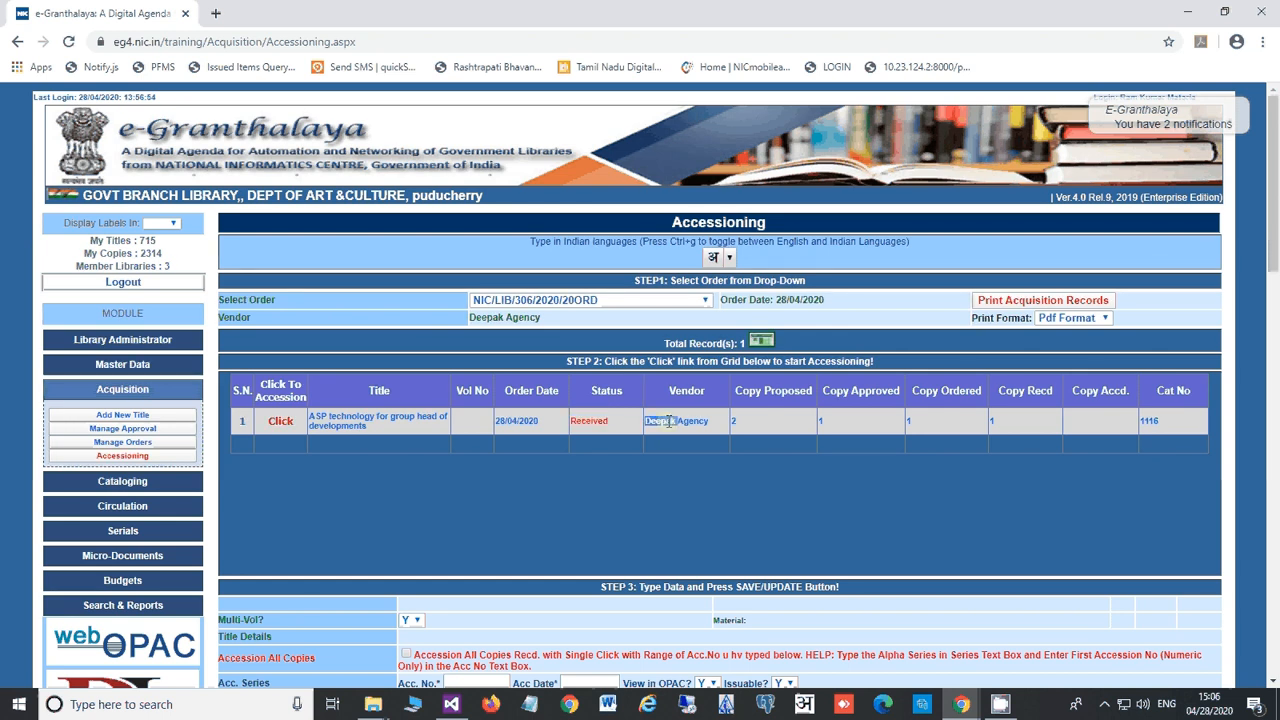
{"action": "left_click", "coordinate": [763, 427]}
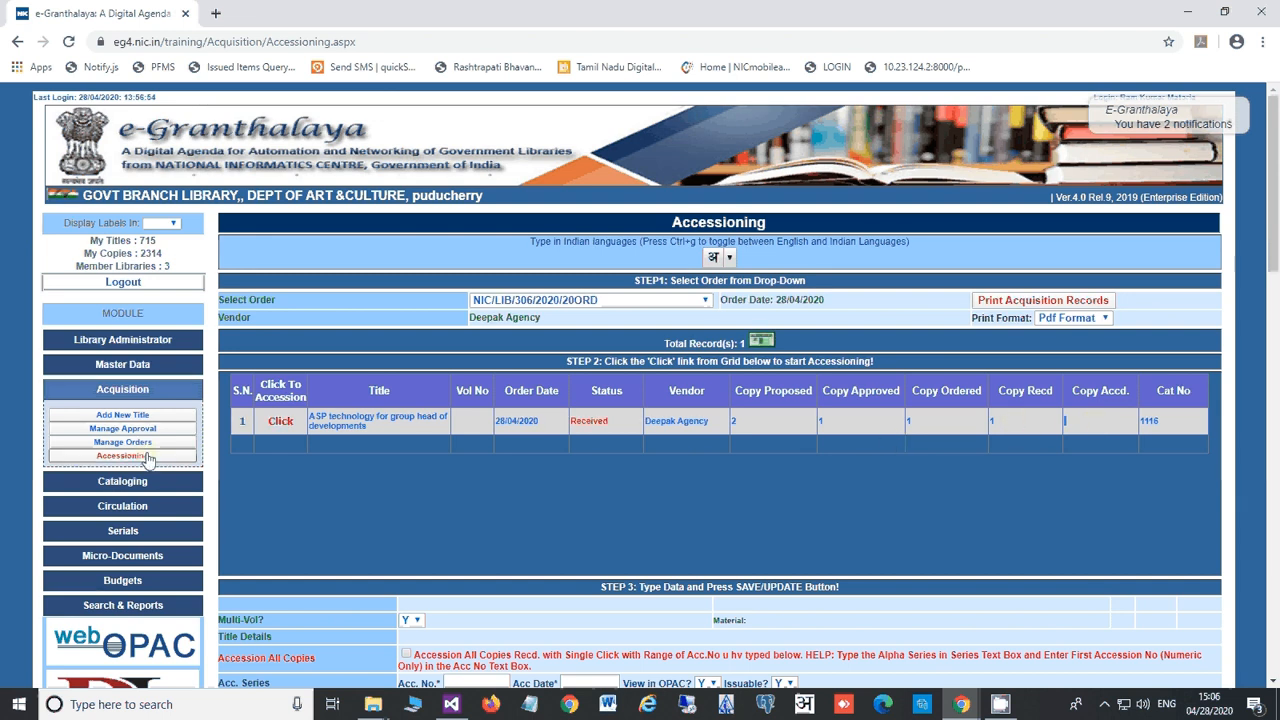
{"action": "left_click", "coordinate": [280, 422]}
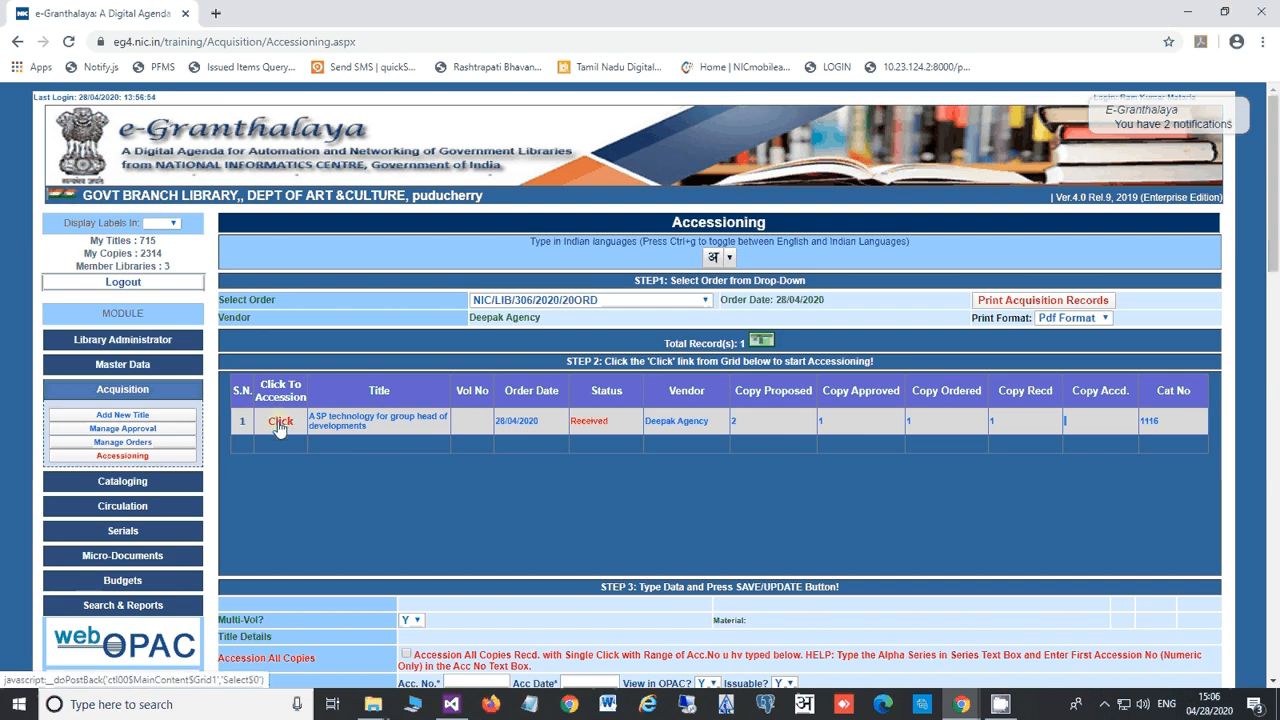
Enter accession number 456, accession date 28/04/2020 and pages 'xi, 678p.'.
{"action": "left_click", "coordinate": [280, 422]}
{"action": "scroll", "coordinate": [330, 560], "scroll_direction": "down", "scroll_amount": 3}
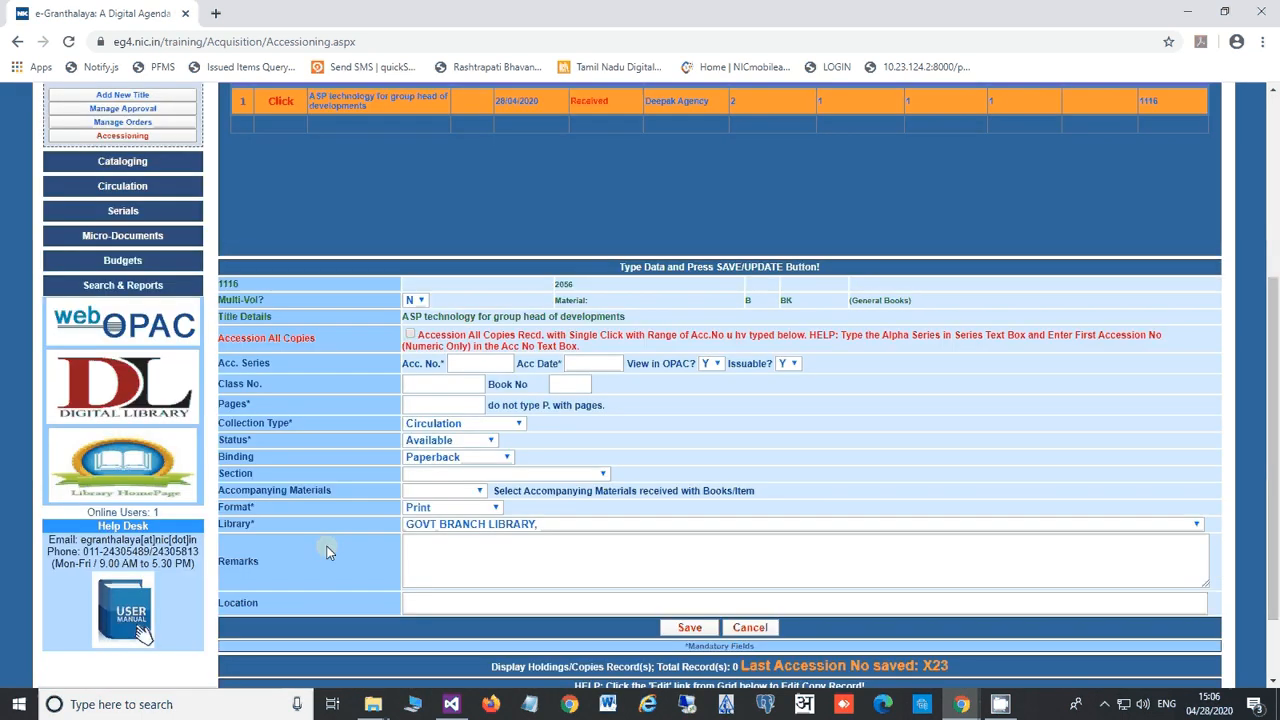
{"action": "left_click", "coordinate": [474, 363]}
{"action": "type", "text": "456"}
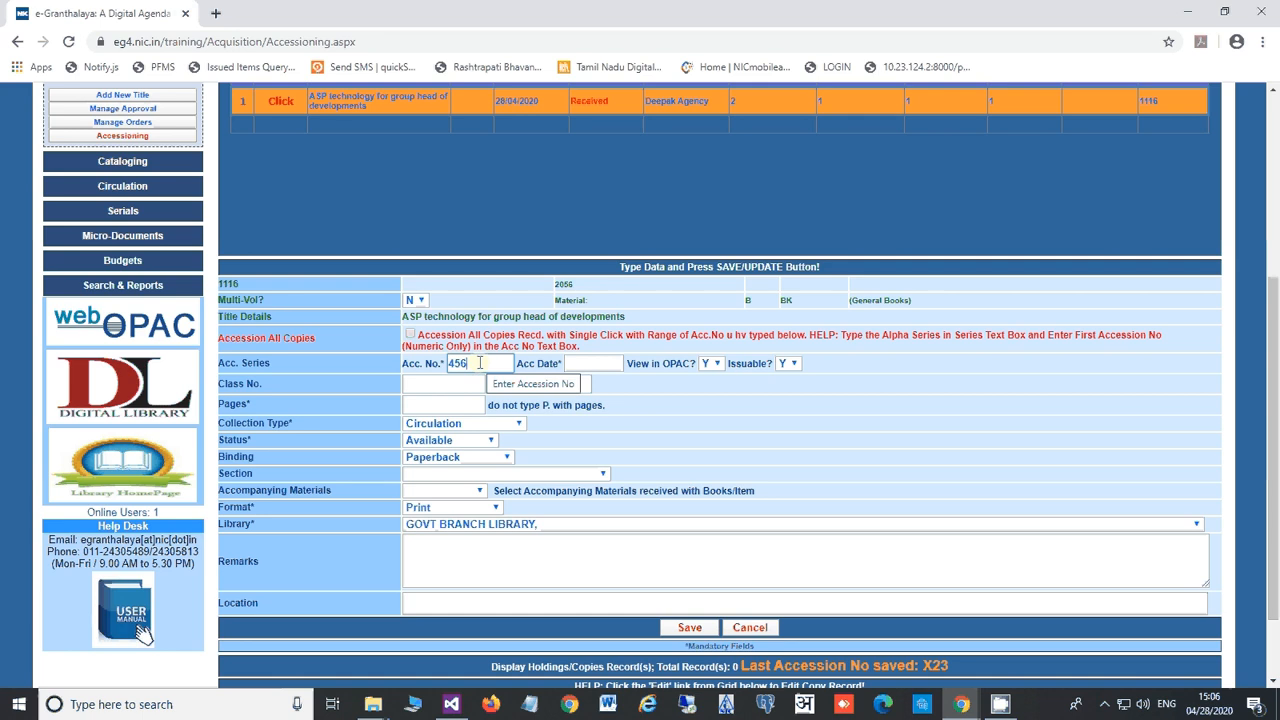
{"action": "left_click", "coordinate": [572, 364]}
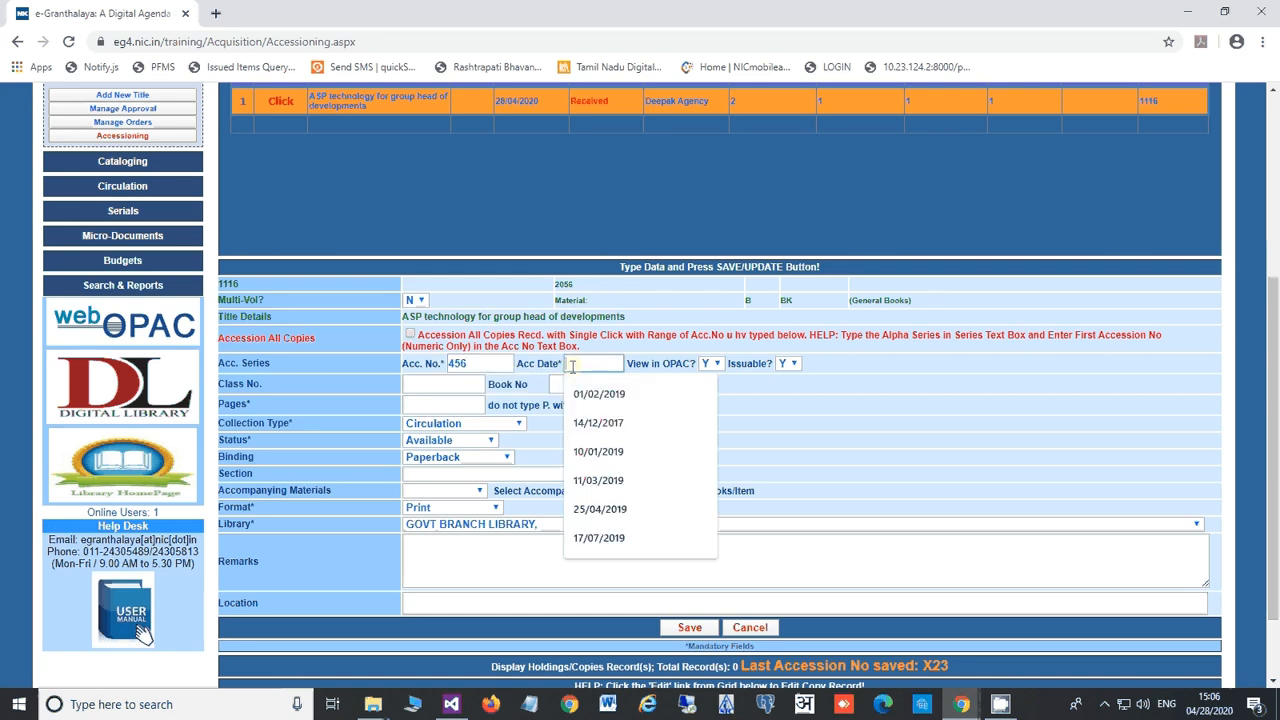
{"action": "left_click", "coordinate": [620, 476]}
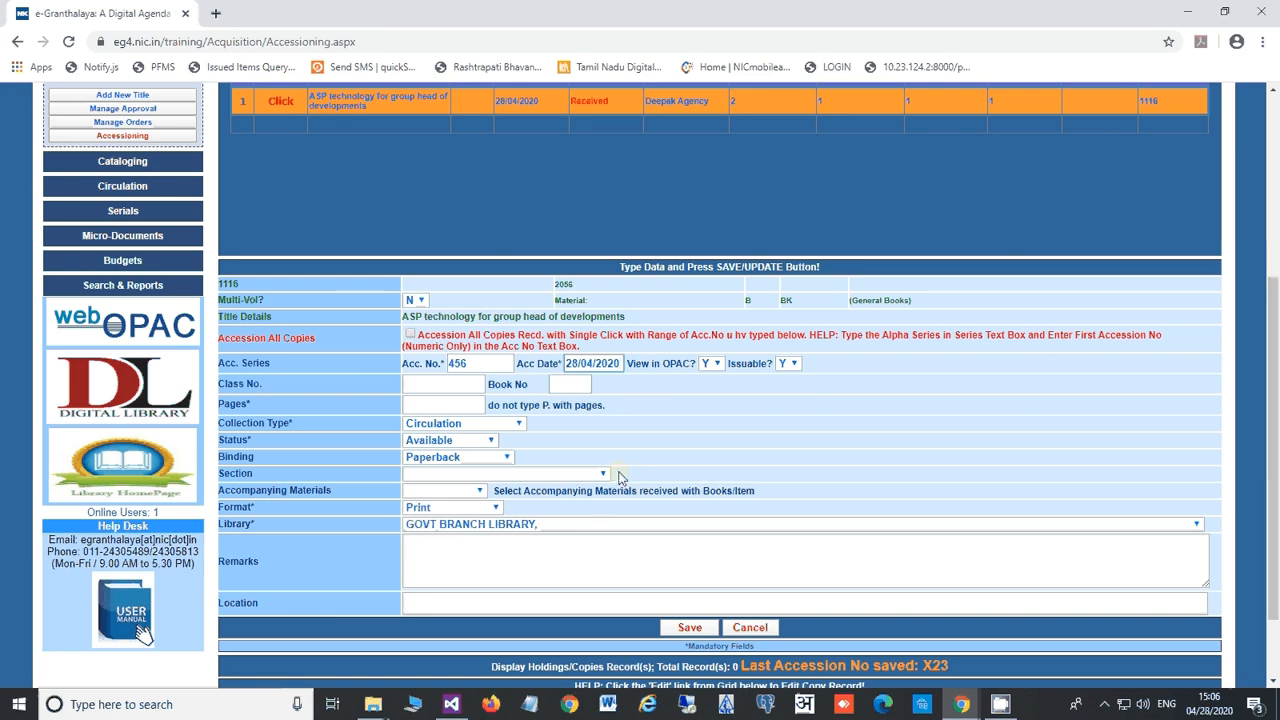
{"action": "left_click", "coordinate": [459, 385]}
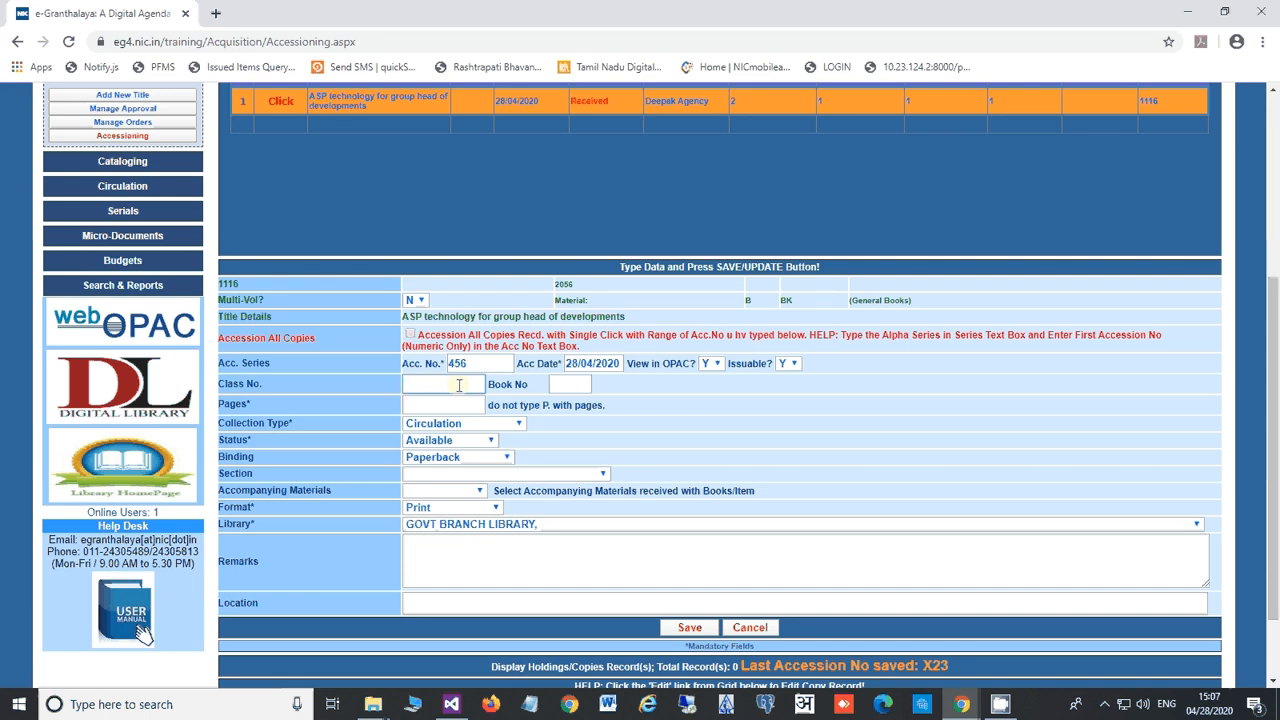
{"action": "left_click", "coordinate": [449, 404]}
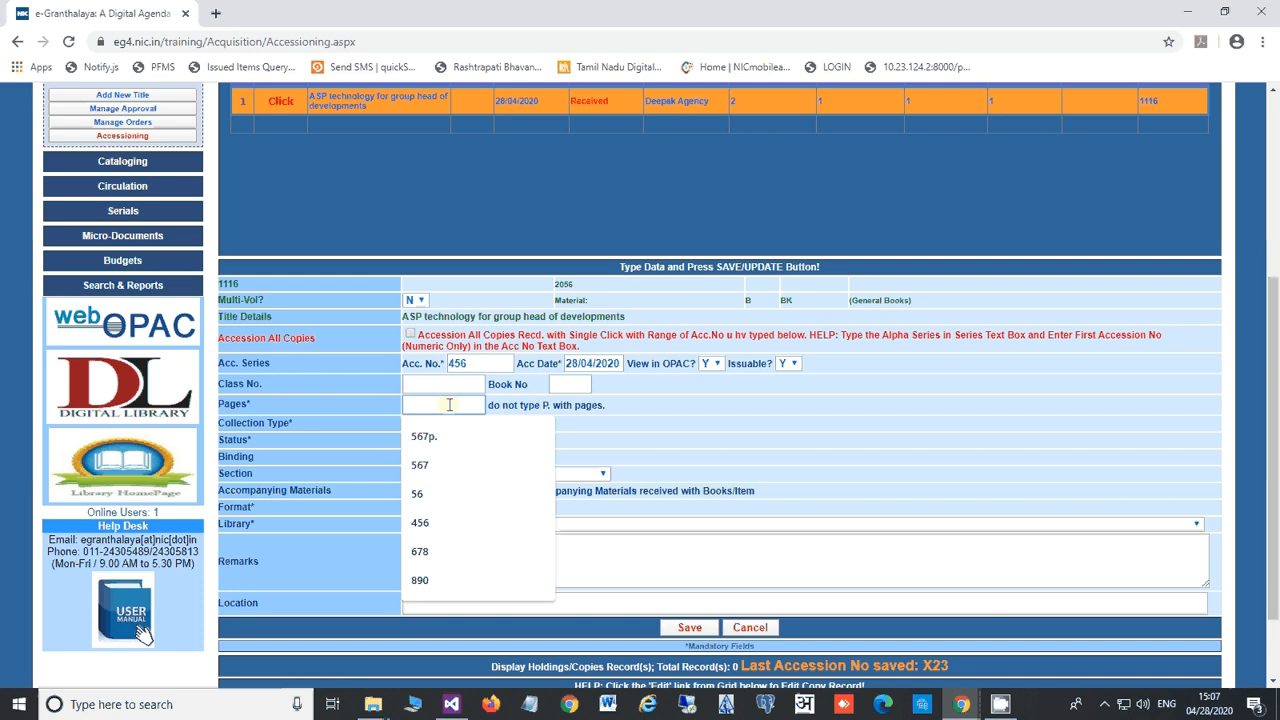
{"action": "type", "text": "xi, 678"}
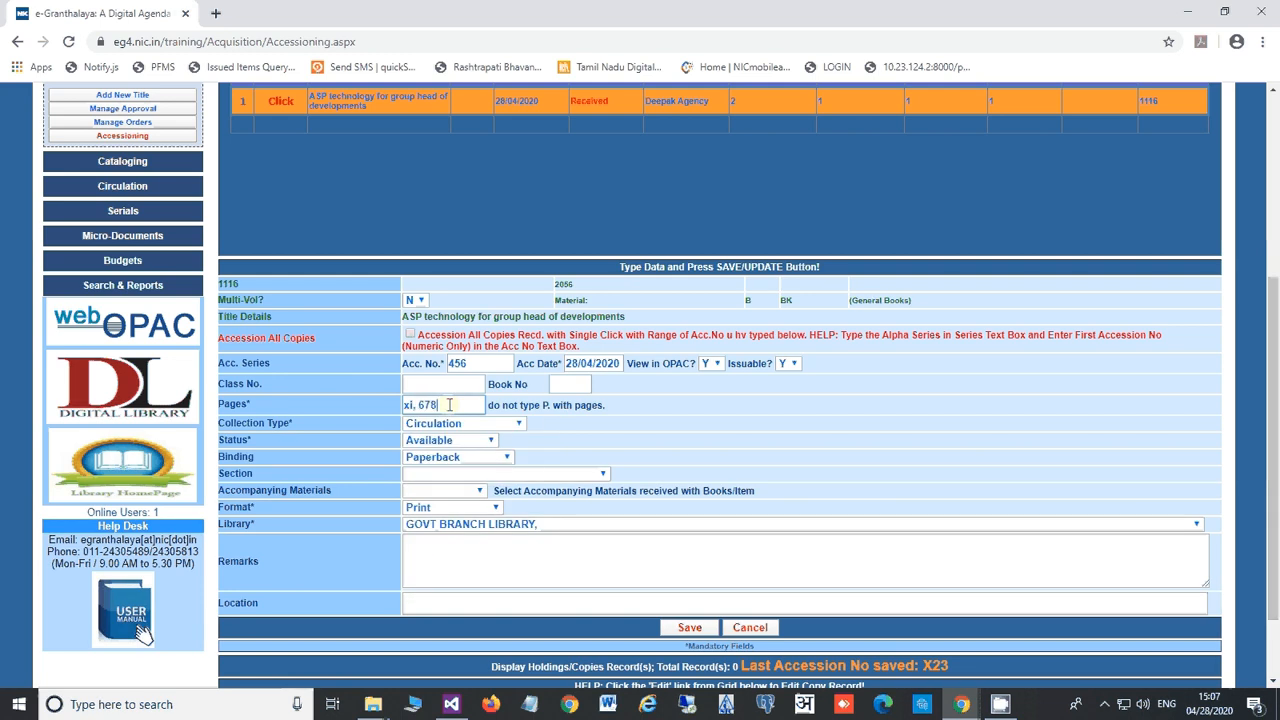
{"action": "type", "text": "p."}
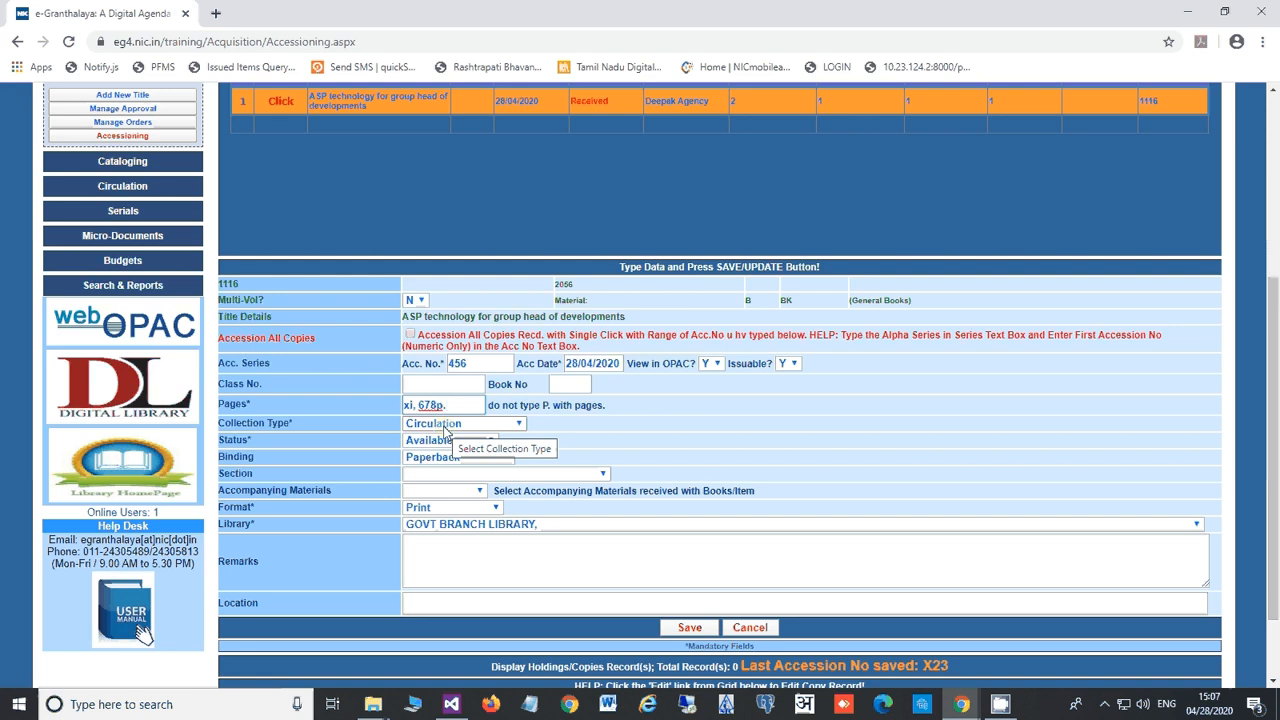
Set collection type Circulation, status Available, Paperback binding and the Lending Section.
{"action": "left_click", "coordinate": [446, 424]}
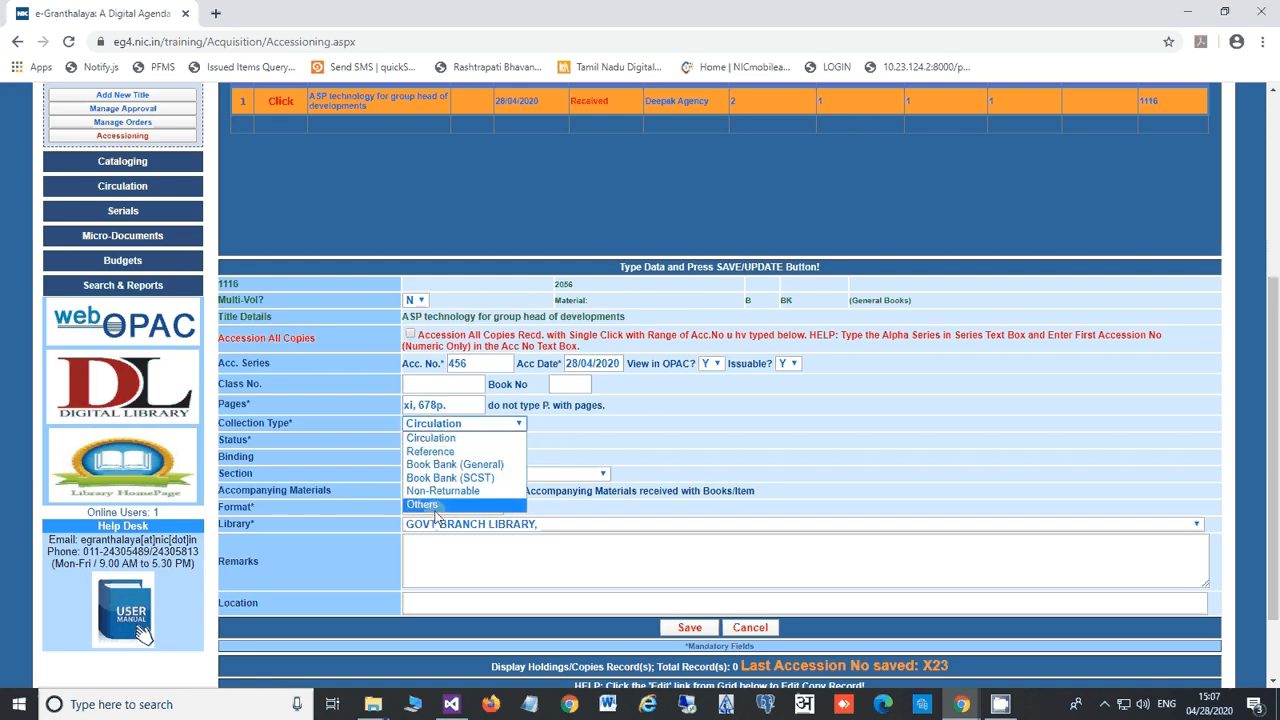
{"action": "left_click", "coordinate": [562, 447]}
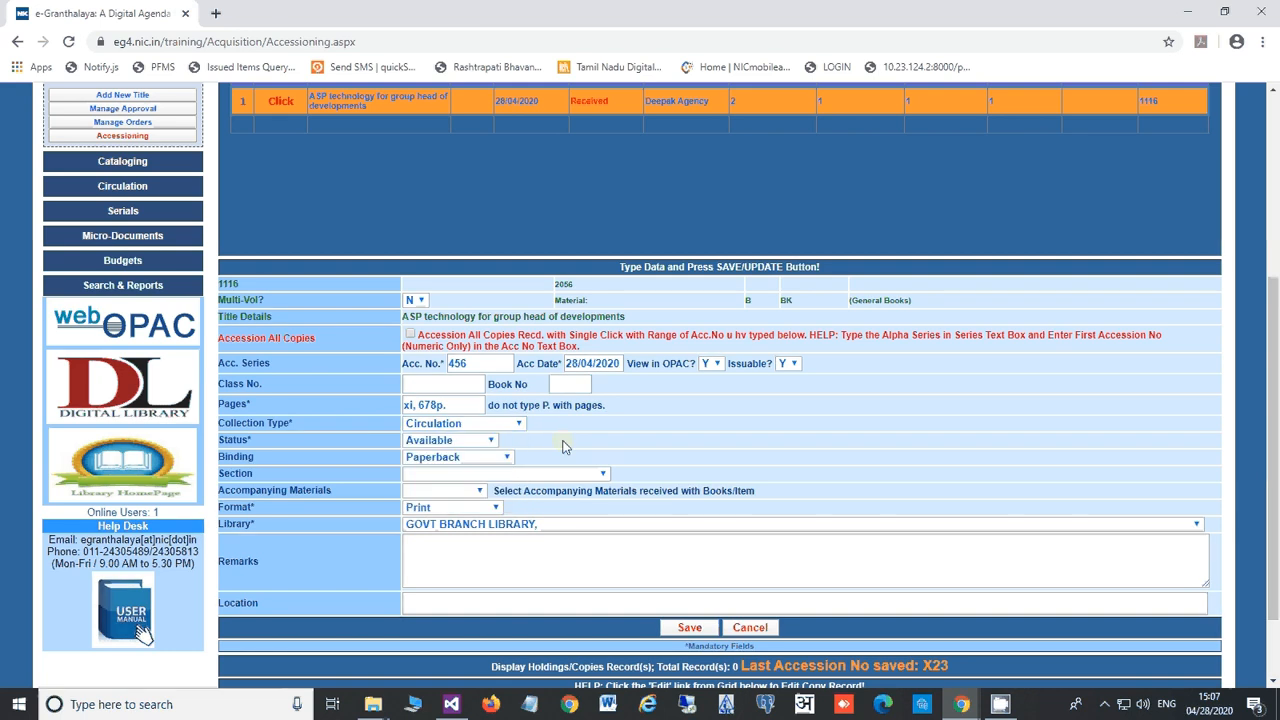
{"action": "left_click", "coordinate": [431, 445]}
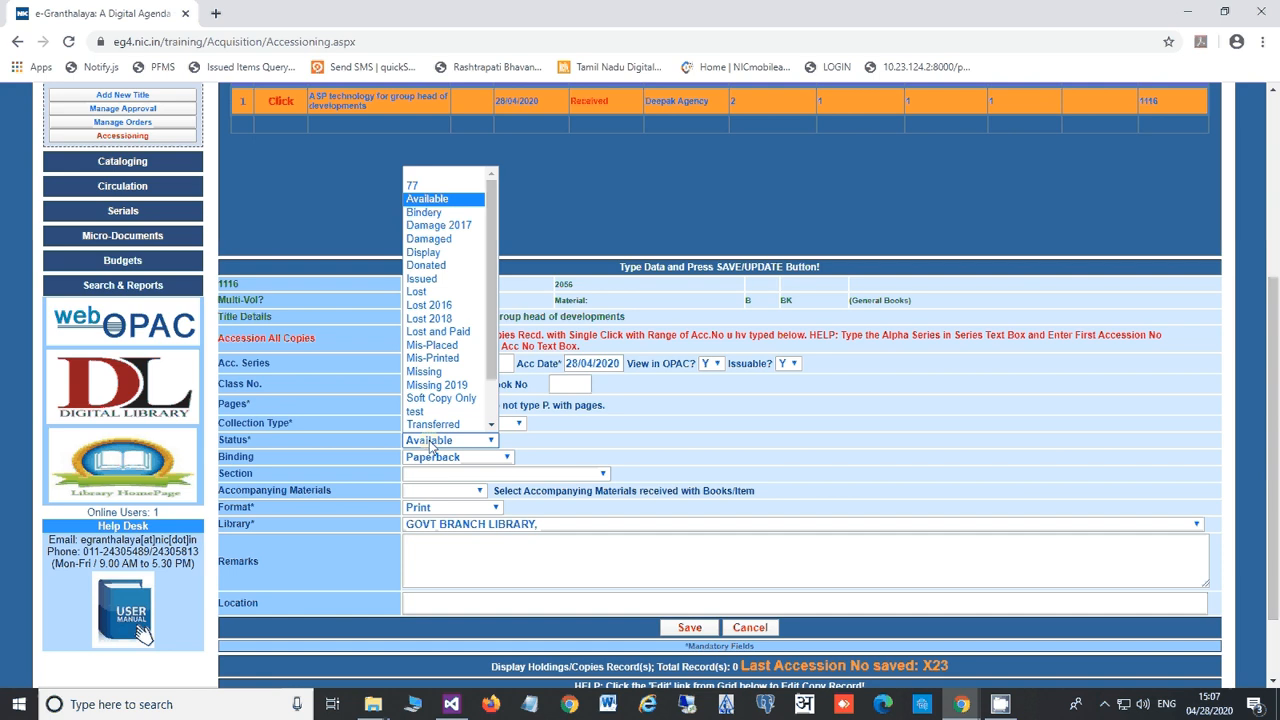
{"action": "left_click", "coordinate": [308, 445]}
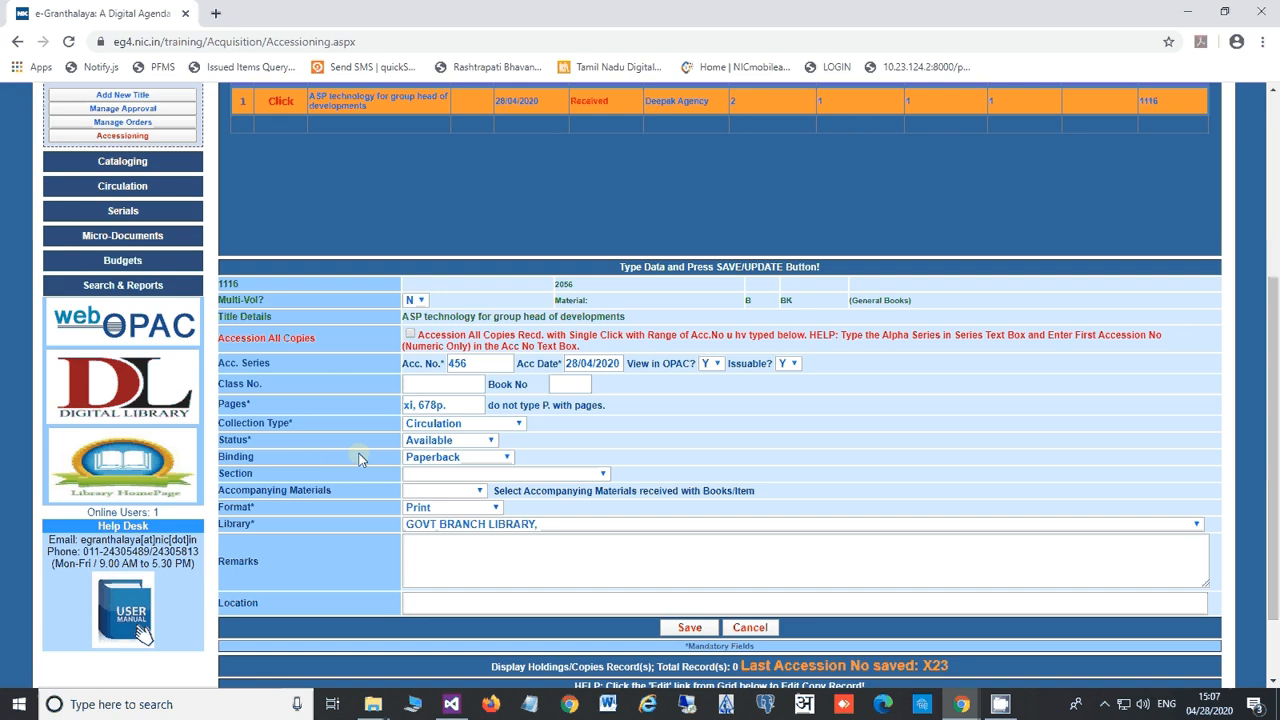
{"action": "left_click", "coordinate": [430, 460]}
{"action": "left_click", "coordinate": [357, 460]}
{"action": "left_click", "coordinate": [432, 475]}
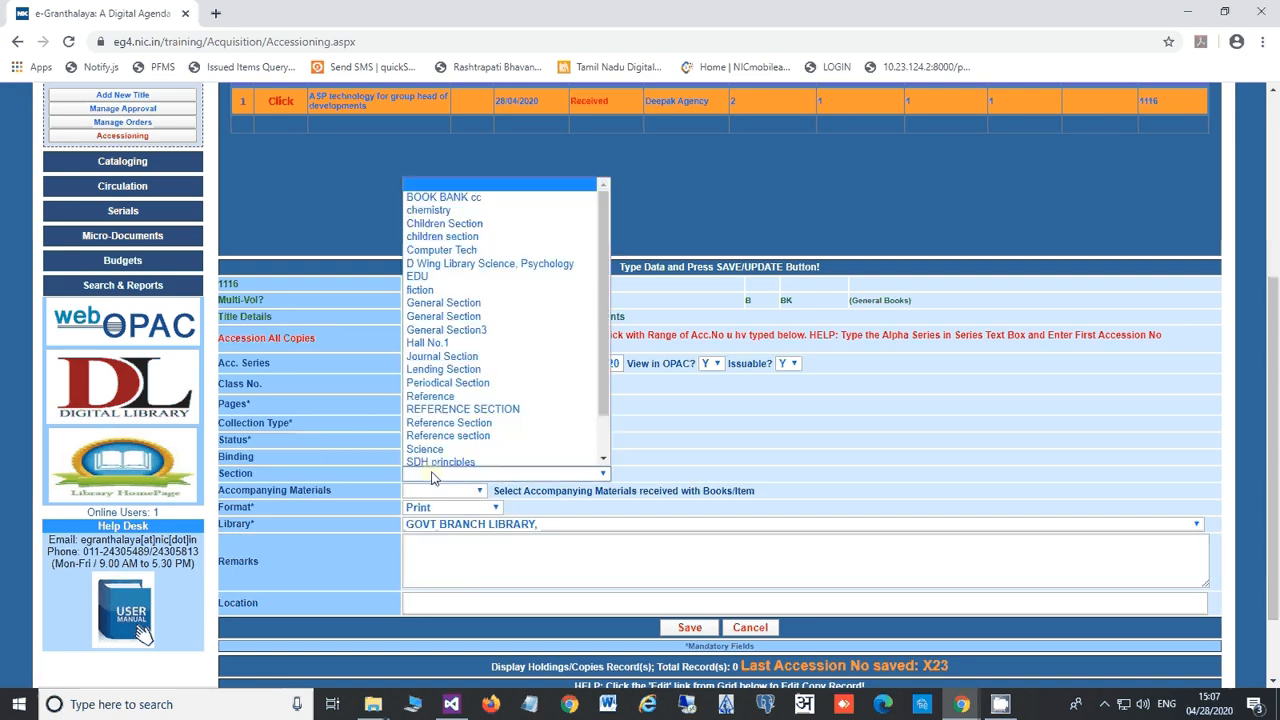
{"action": "left_click", "coordinate": [432, 372]}
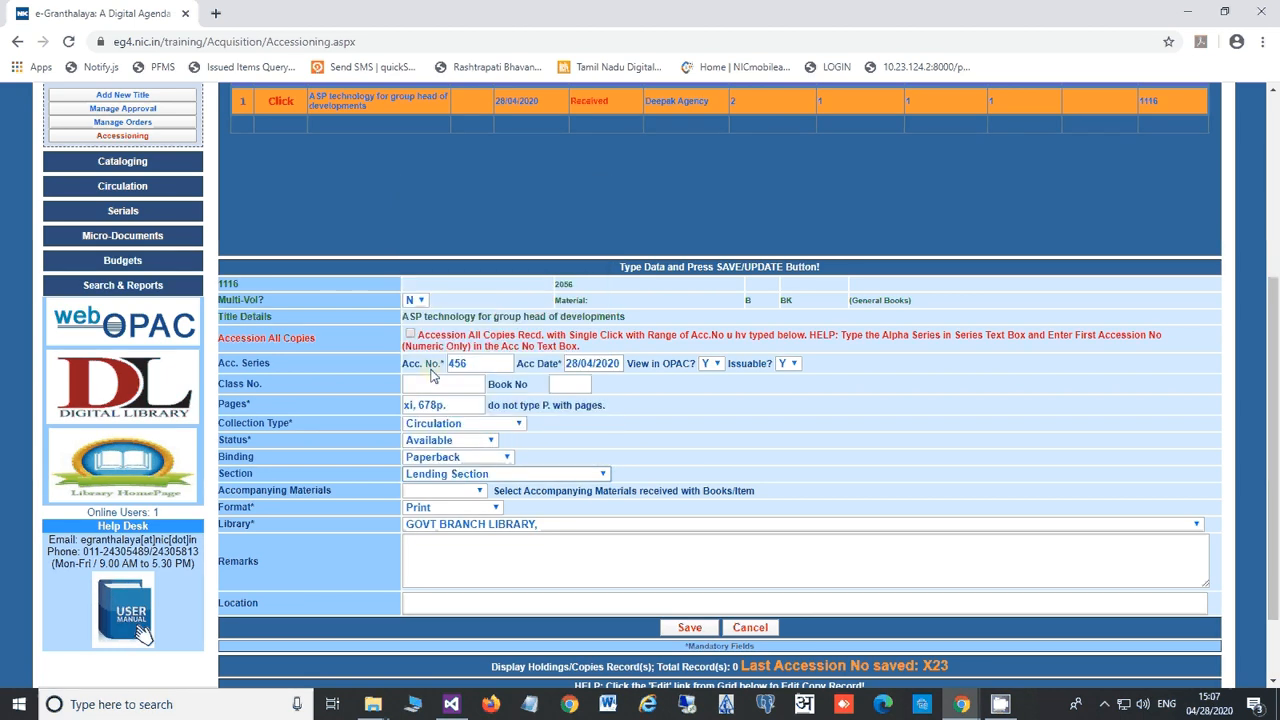
Choose CD-ROM as accompanying material, keep Print format and enter location 76589.
{"action": "scroll", "coordinate": [340, 425], "scroll_direction": "down", "scroll_amount": 1}
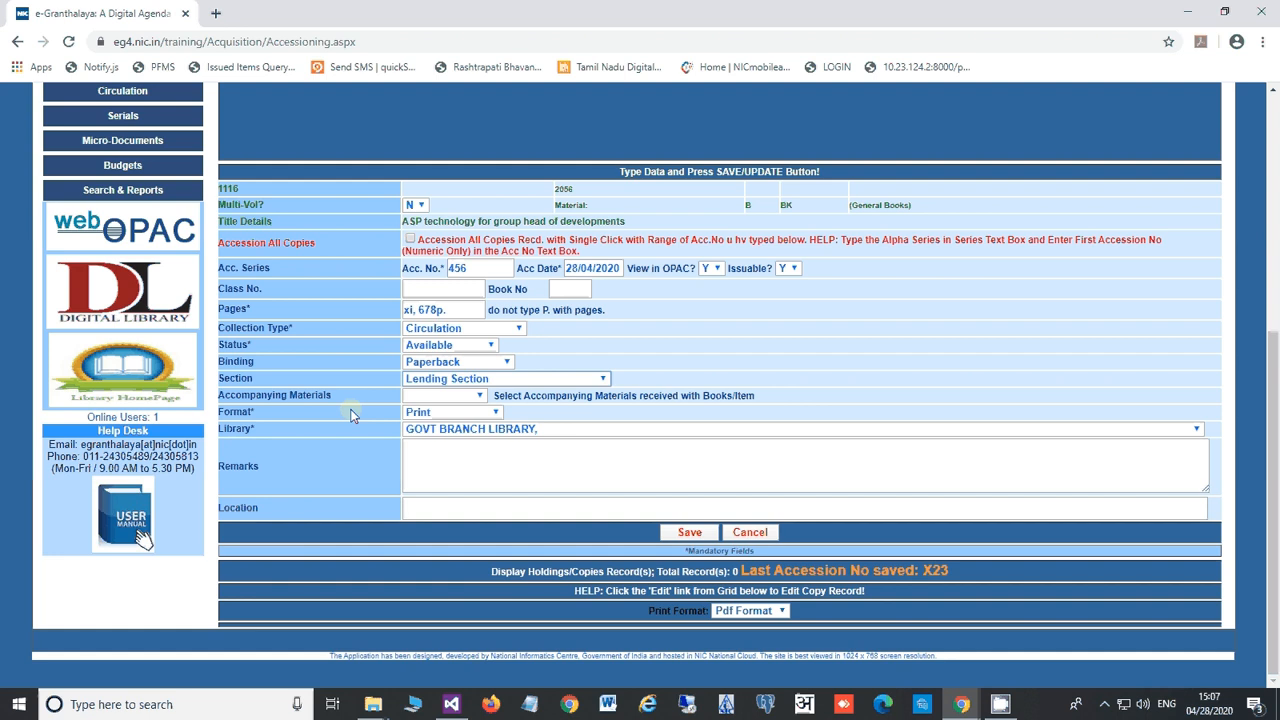
{"action": "left_click", "coordinate": [455, 398]}
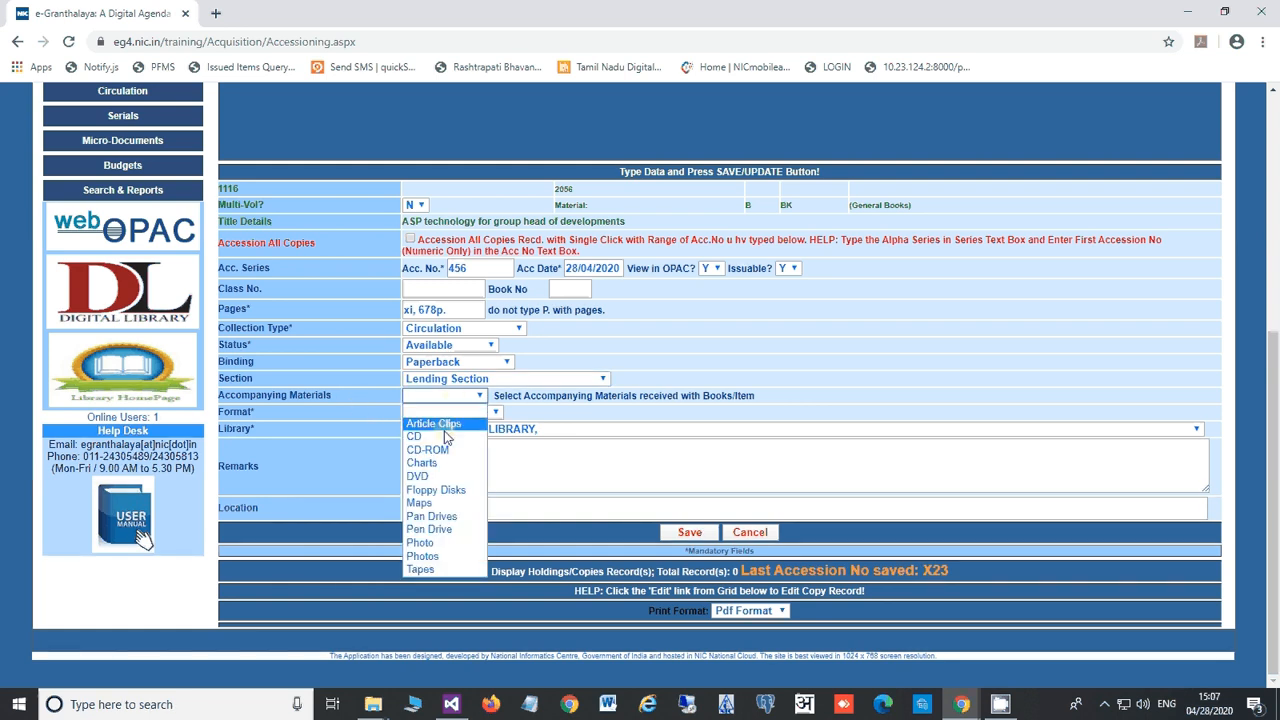
{"action": "left_click", "coordinate": [428, 450]}
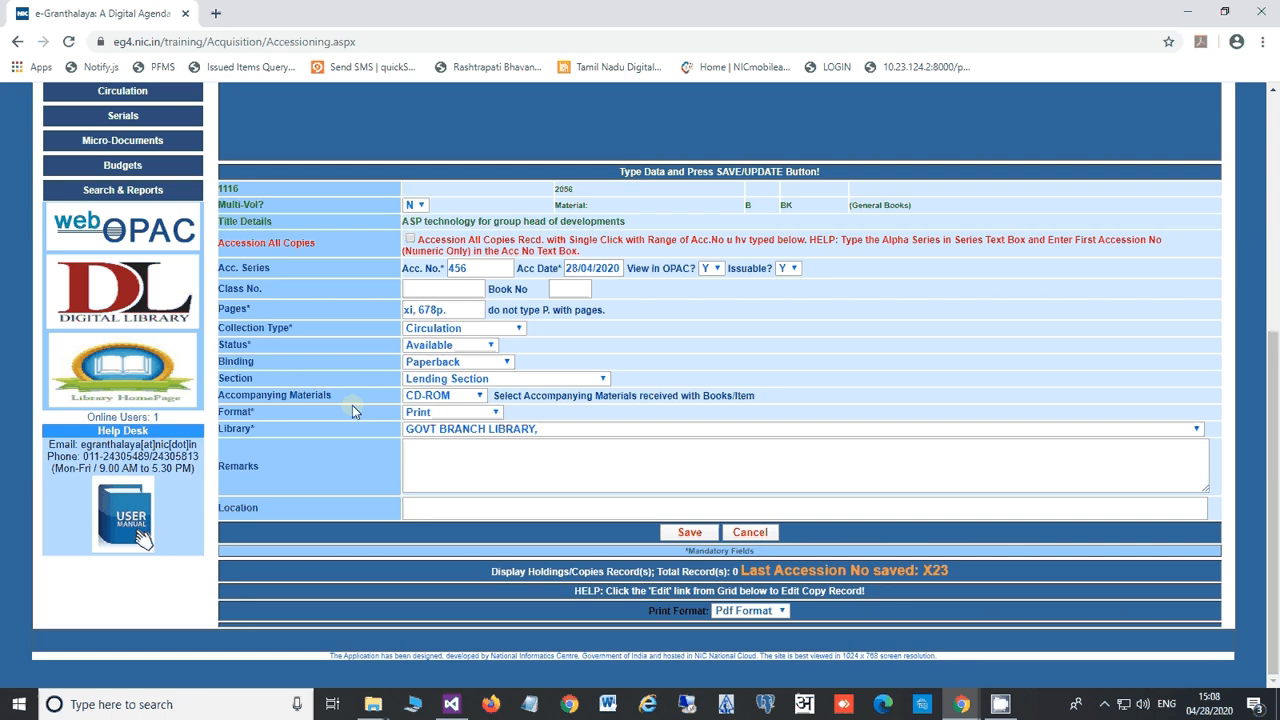
{"action": "left_click", "coordinate": [437, 414]}
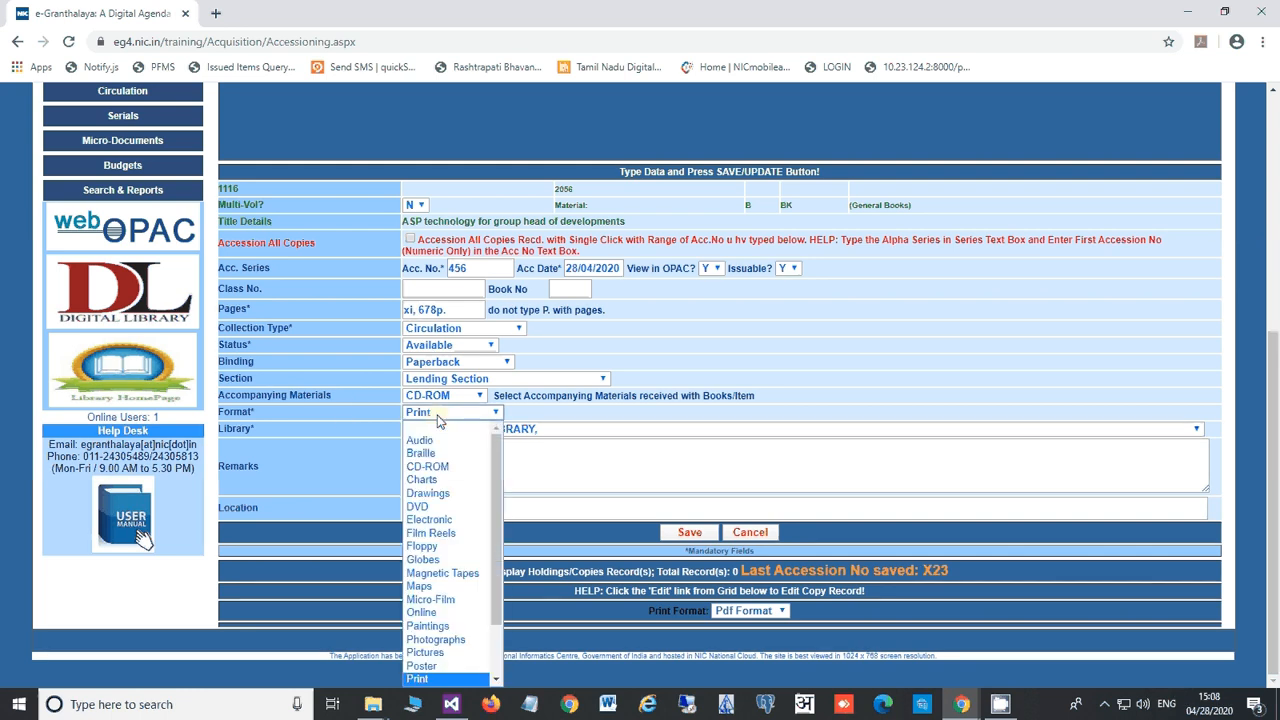
{"action": "left_click", "coordinate": [350, 402]}
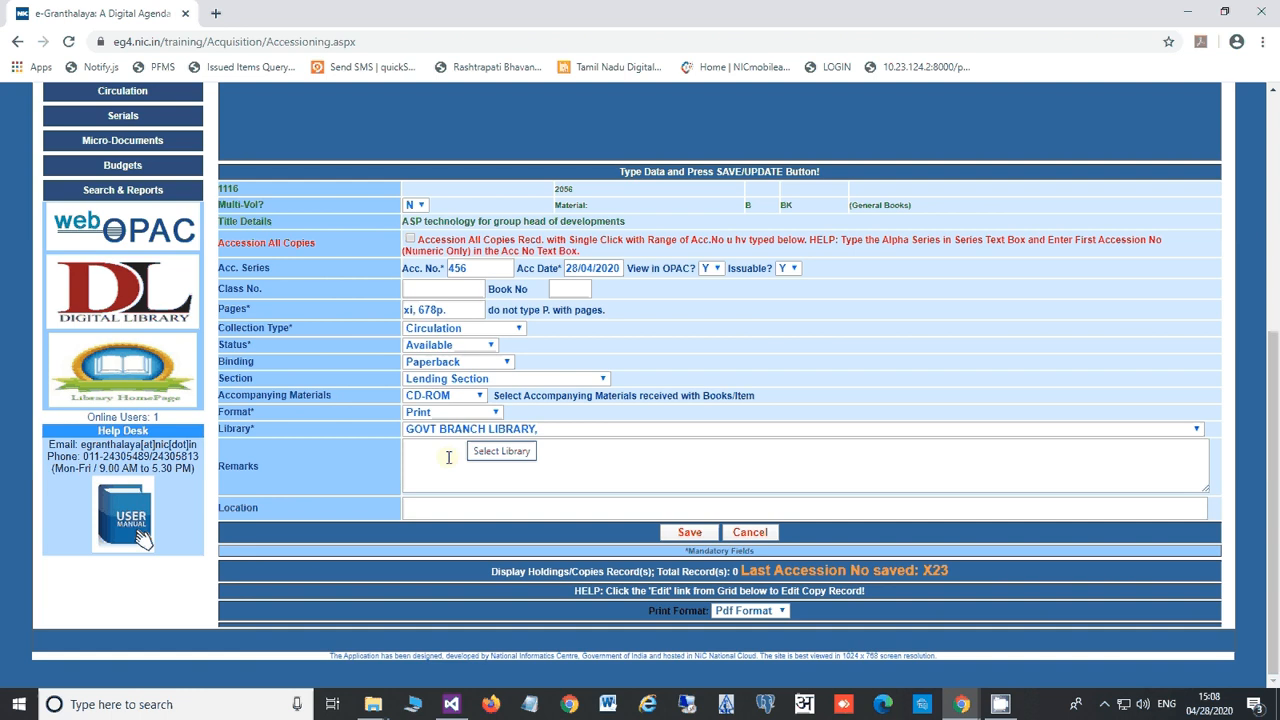
{"action": "left_click", "coordinate": [443, 510]}
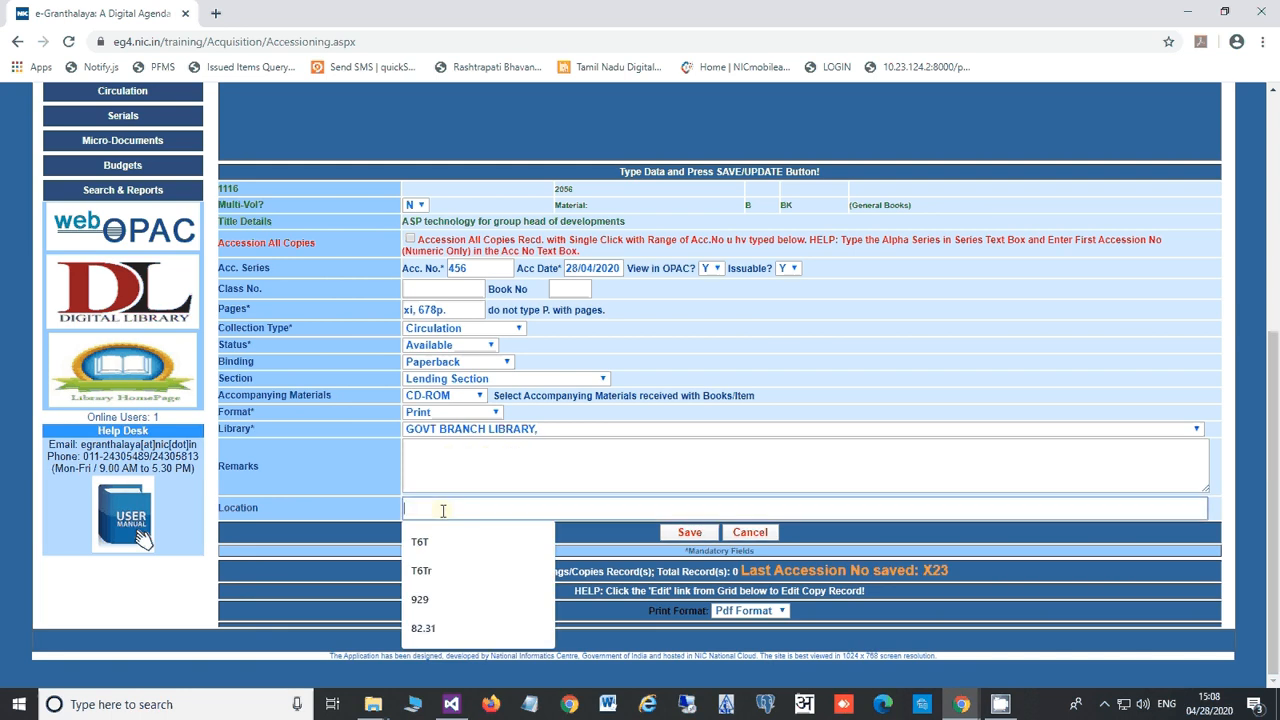
{"action": "type", "text": "765"}
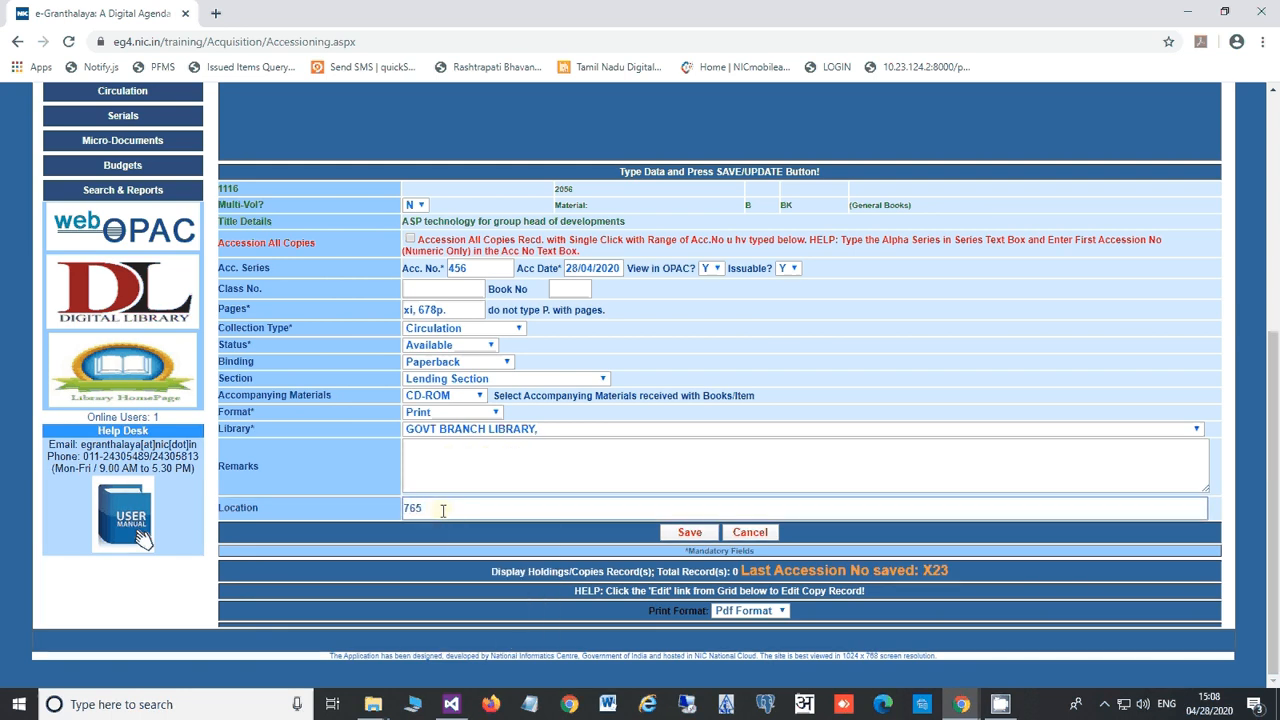
{"action": "type", "text": "89"}
After a duplicate-number warning, change the accession number to D456 and save the holding.
{"action": "left_click", "coordinate": [677, 538]}
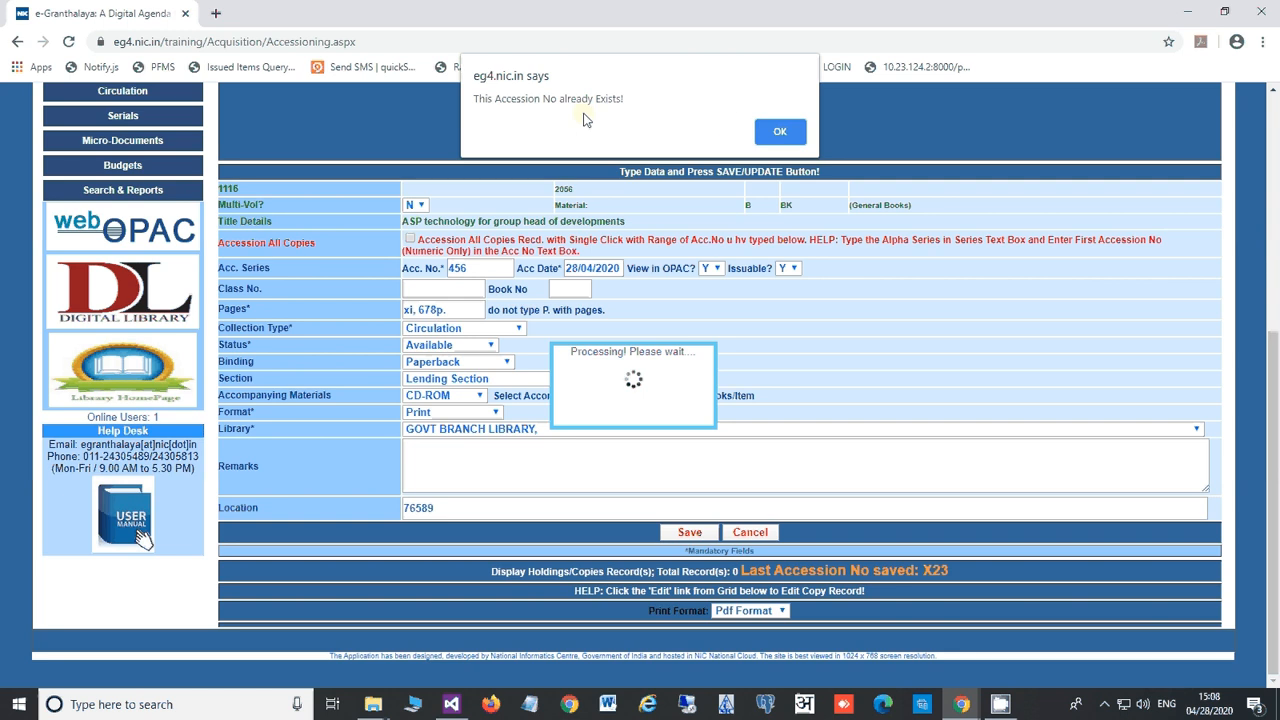
{"action": "left_click", "coordinate": [773, 133]}
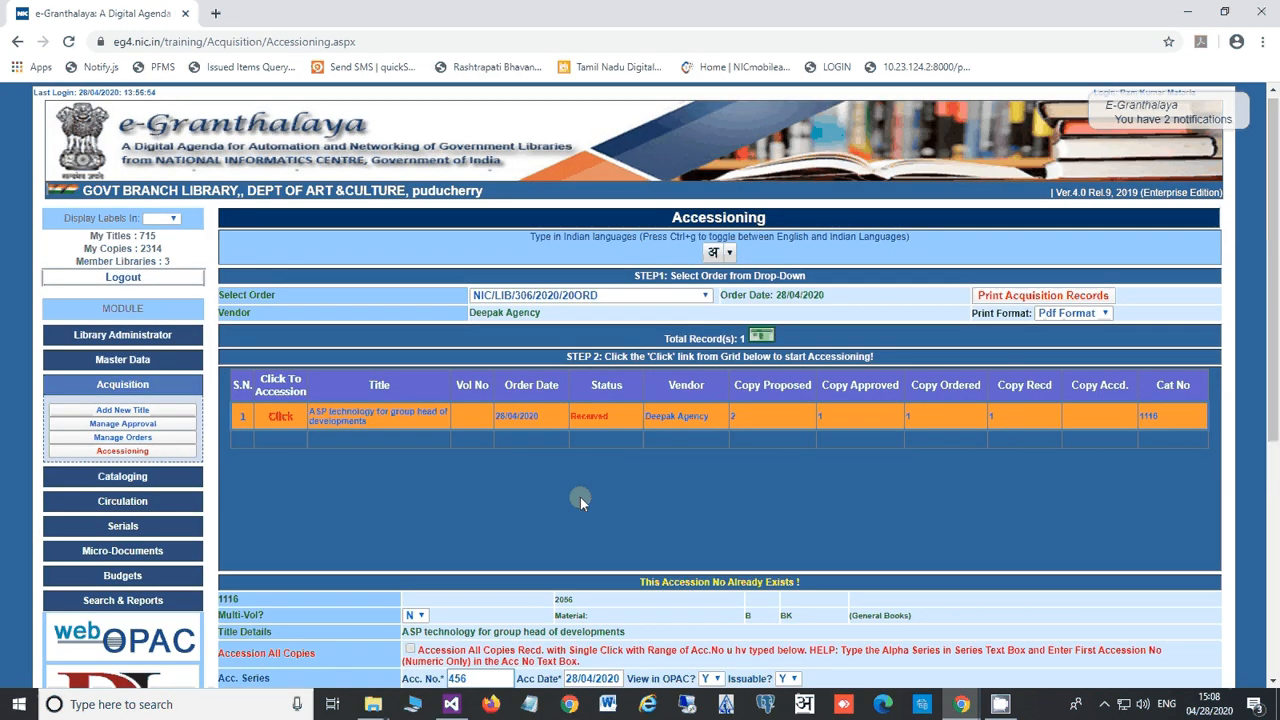
{"action": "scroll", "coordinate": [324, 558], "scroll_direction": "down", "scroll_amount": 2}
{"action": "scroll", "coordinate": [324, 553], "scroll_direction": "down", "scroll_amount": 1}
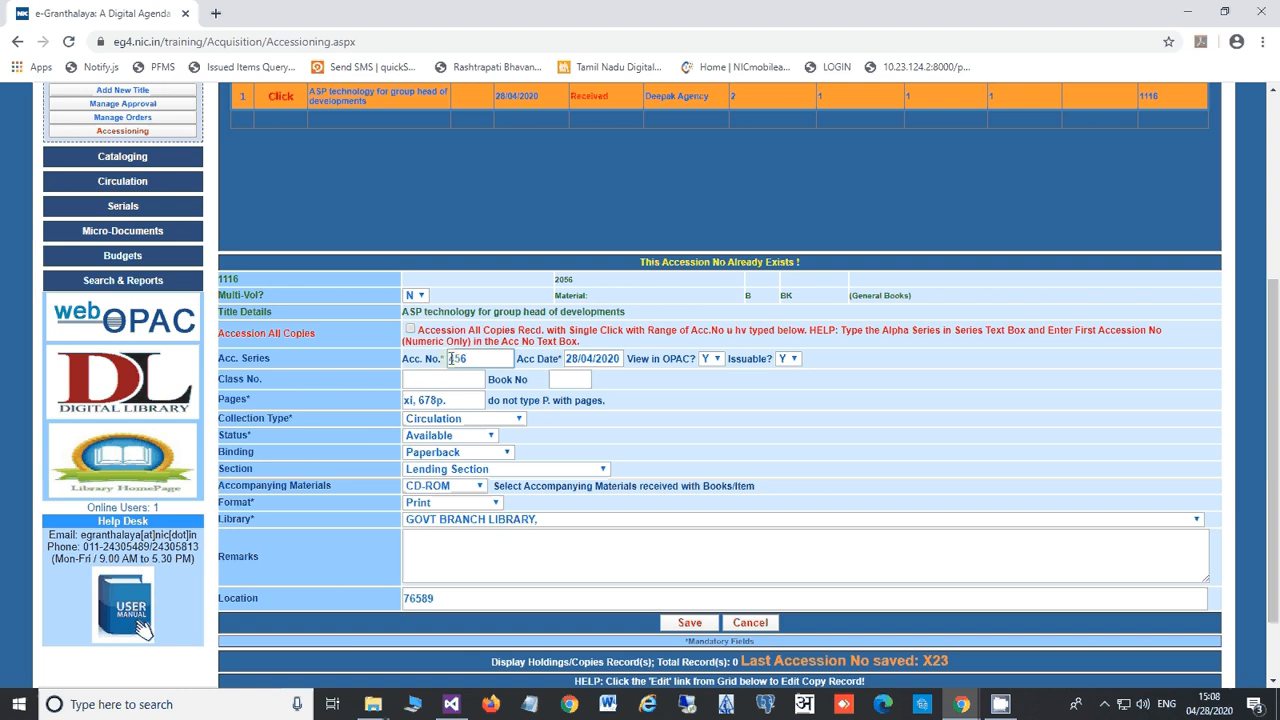
{"action": "left_click", "coordinate": [450, 358]}
{"action": "type", "text": "D"}
{"action": "left_click", "coordinate": [677, 623]}
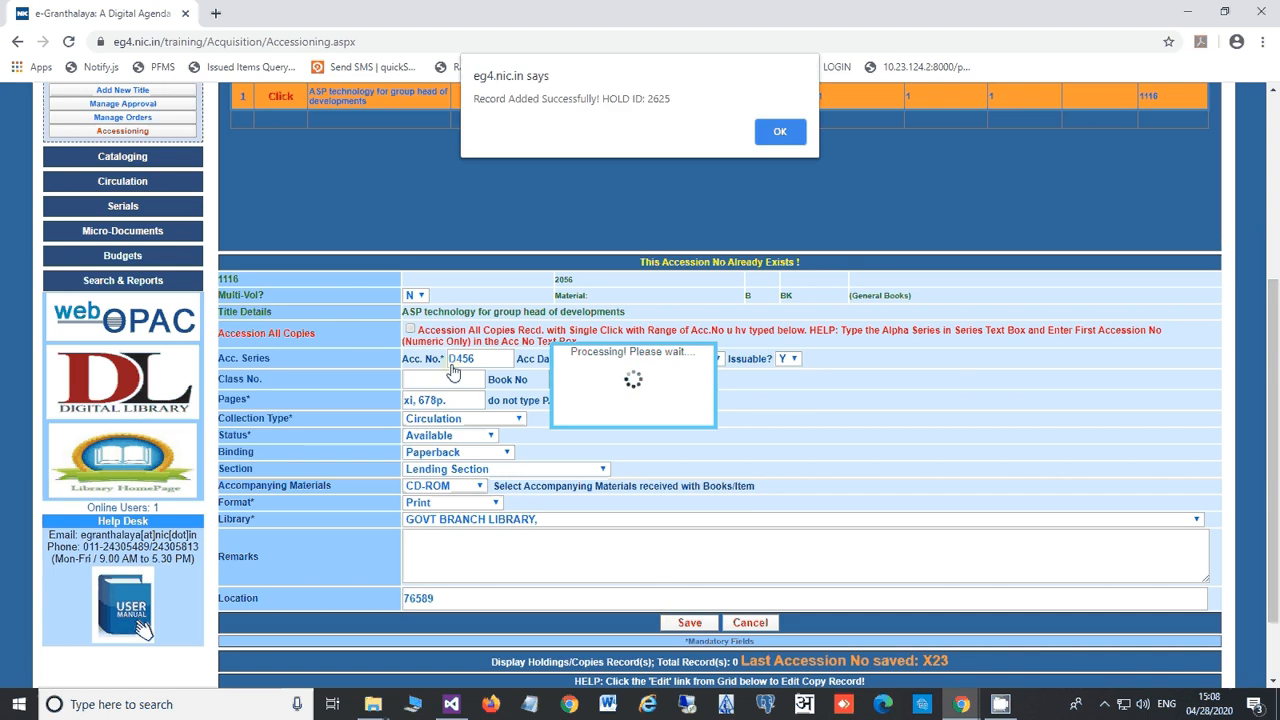
{"action": "left_click", "coordinate": [776, 133]}
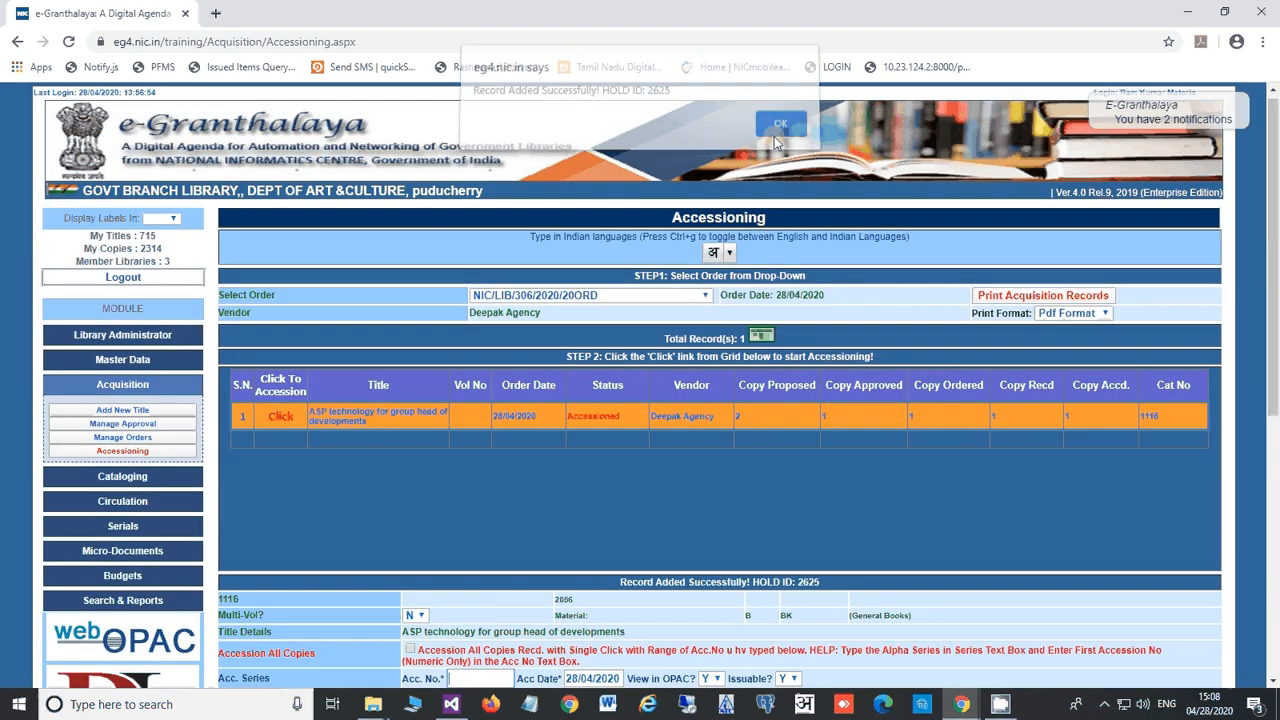
{"action": "scroll", "coordinate": [313, 573], "scroll_direction": "down", "scroll_amount": 3}
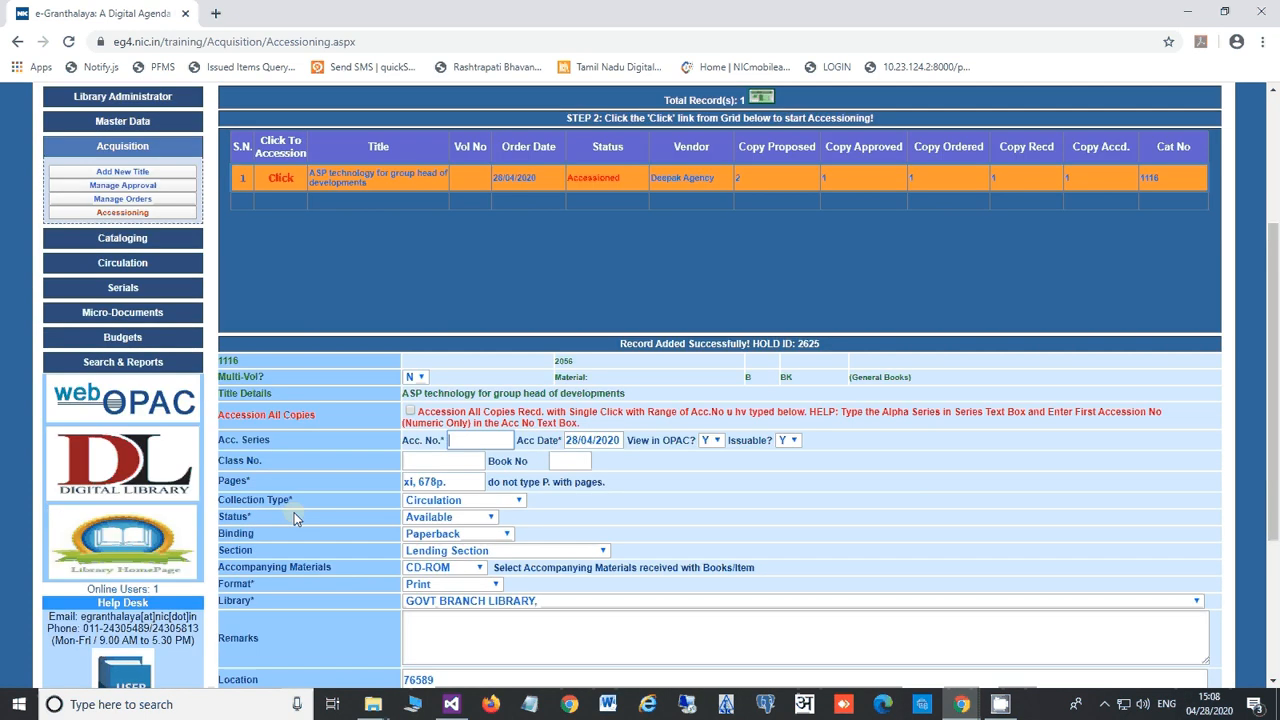
{"action": "scroll", "coordinate": [294, 518], "scroll_direction": "down", "scroll_amount": 2}
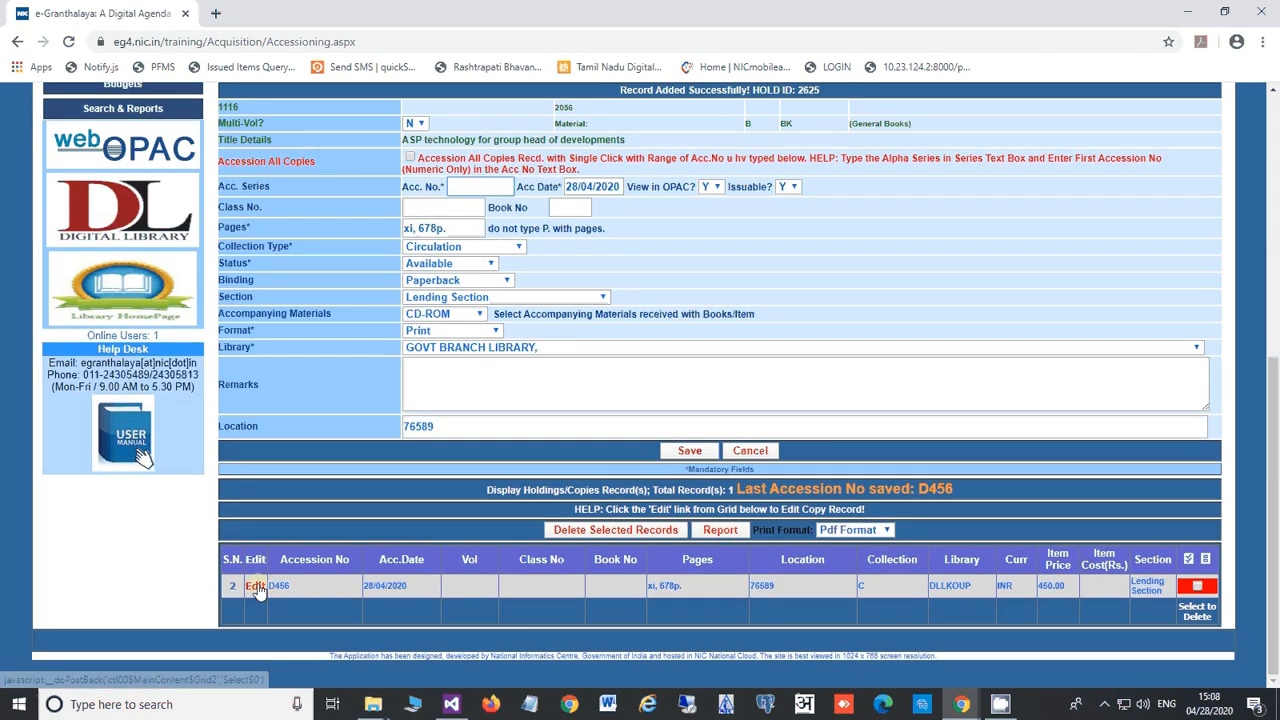
Reopen the D456 holding, update it and acknowledge the 'Record Updated Successfully!' alert.
{"action": "left_click", "coordinate": [255, 586]}
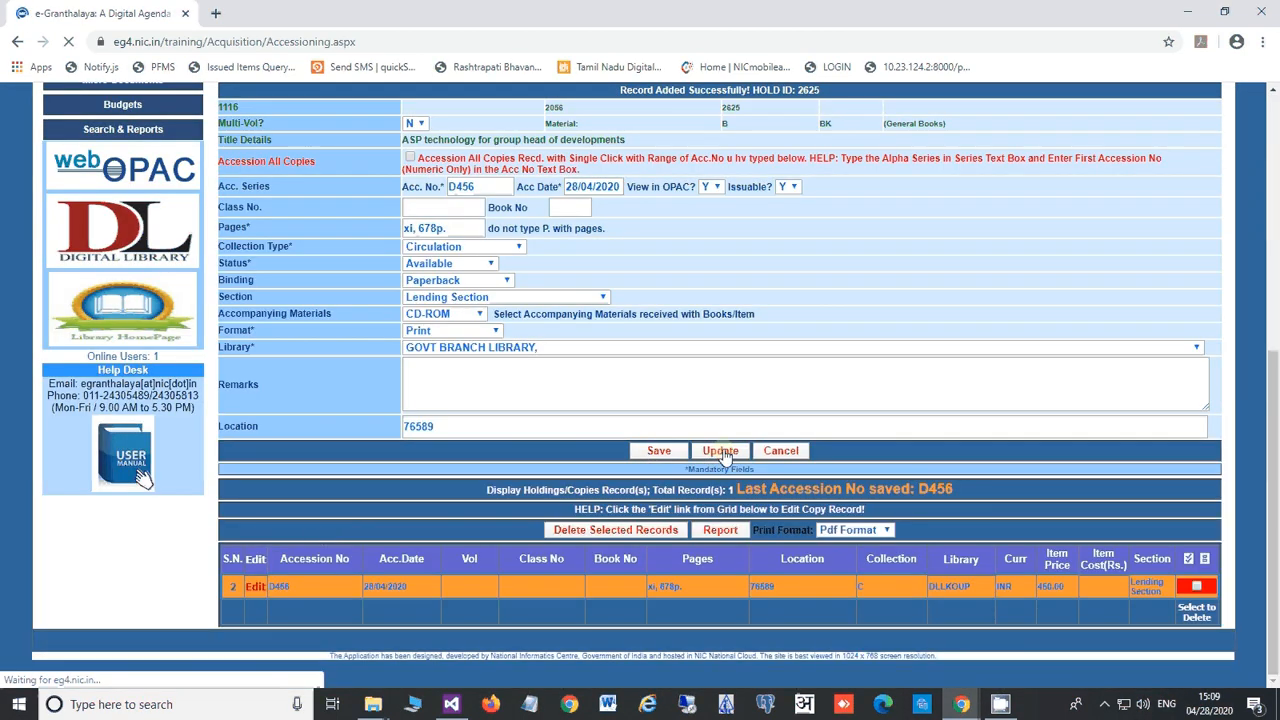
{"action": "left_click", "coordinate": [720, 452]}
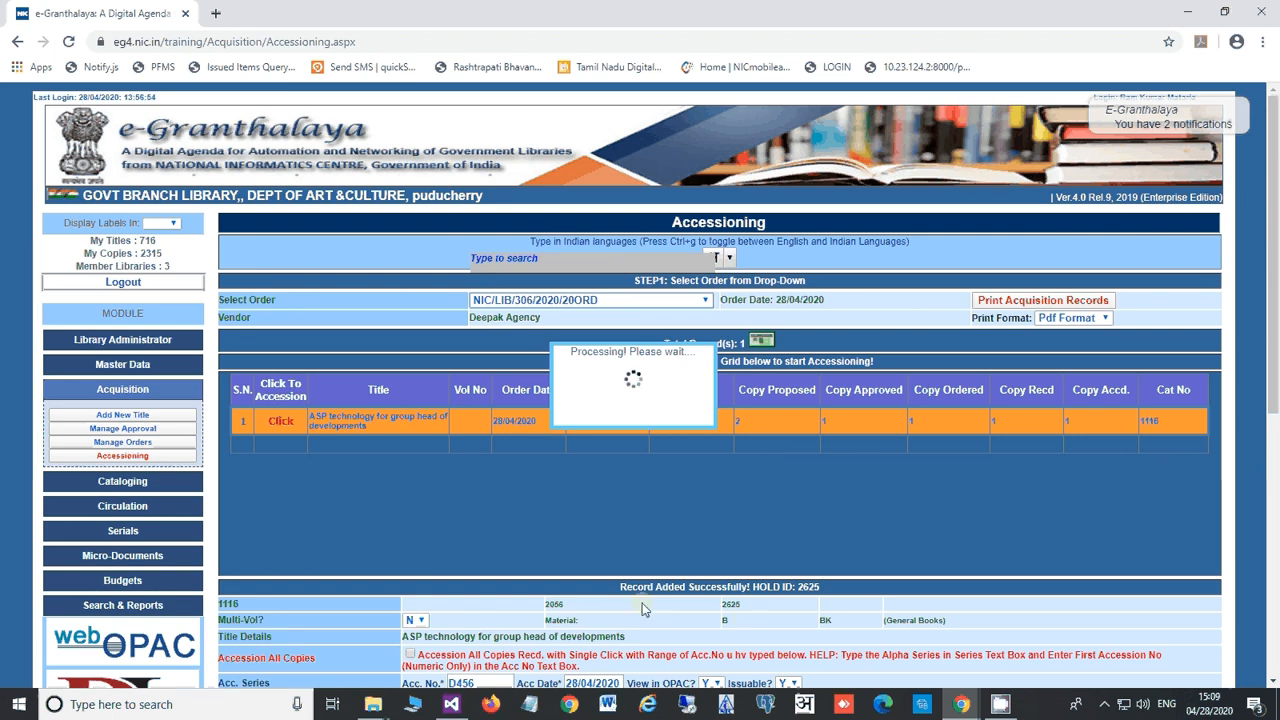
{"action": "scroll", "coordinate": [645, 608], "scroll_direction": "down", "scroll_amount": 5}
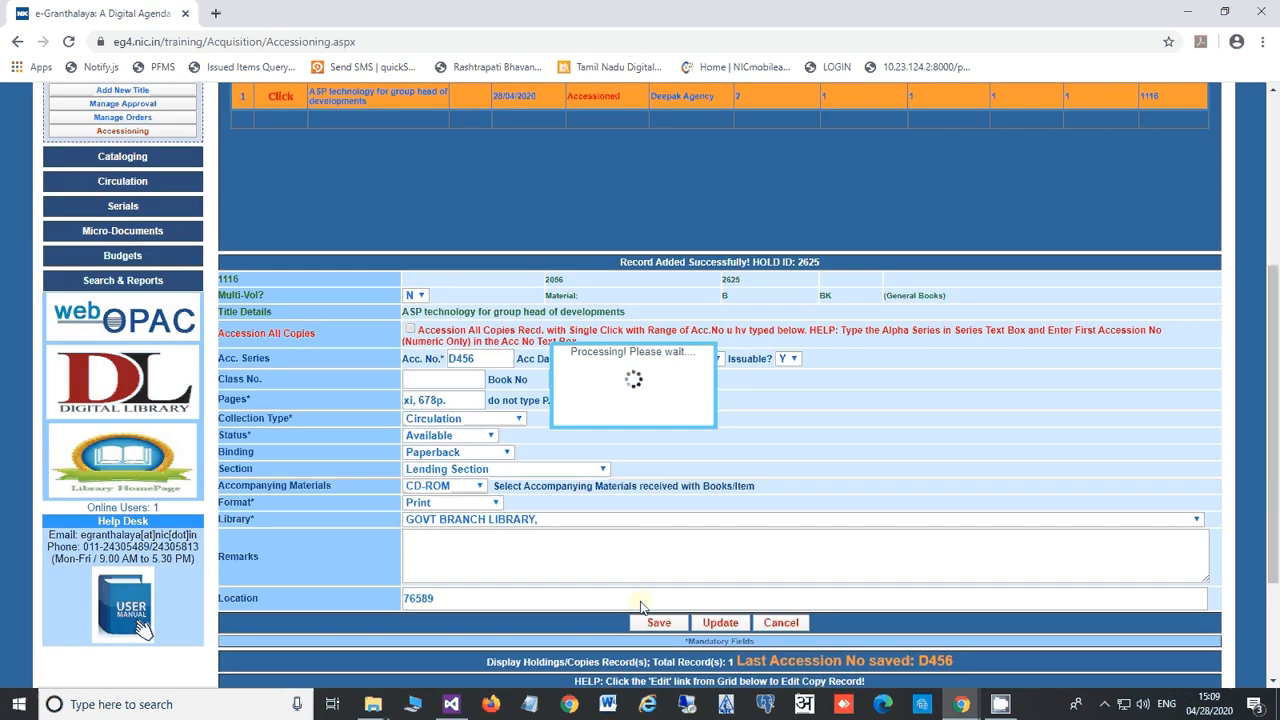
{"action": "scroll", "coordinate": [329, 531], "scroll_direction": "up", "scroll_amount": 3}
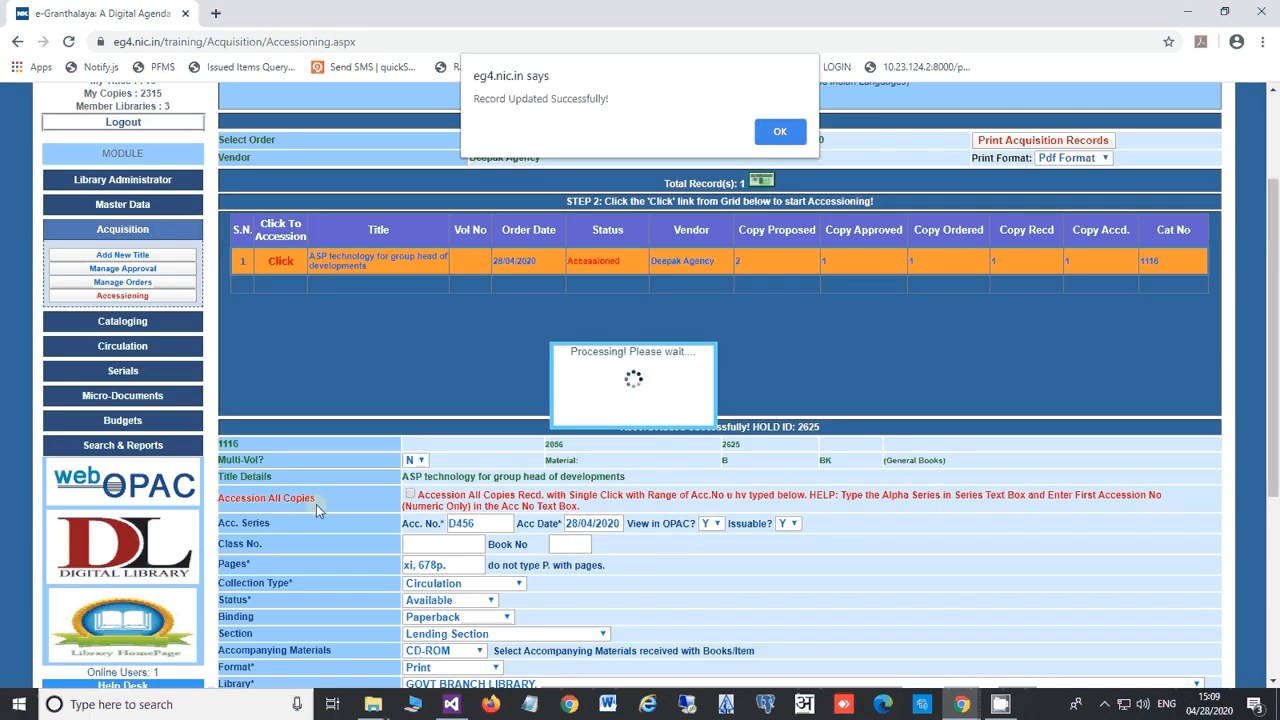
{"action": "left_click", "coordinate": [780, 131]}
{"action": "scroll", "coordinate": [315, 365], "scroll_direction": "up", "scroll_amount": 2}
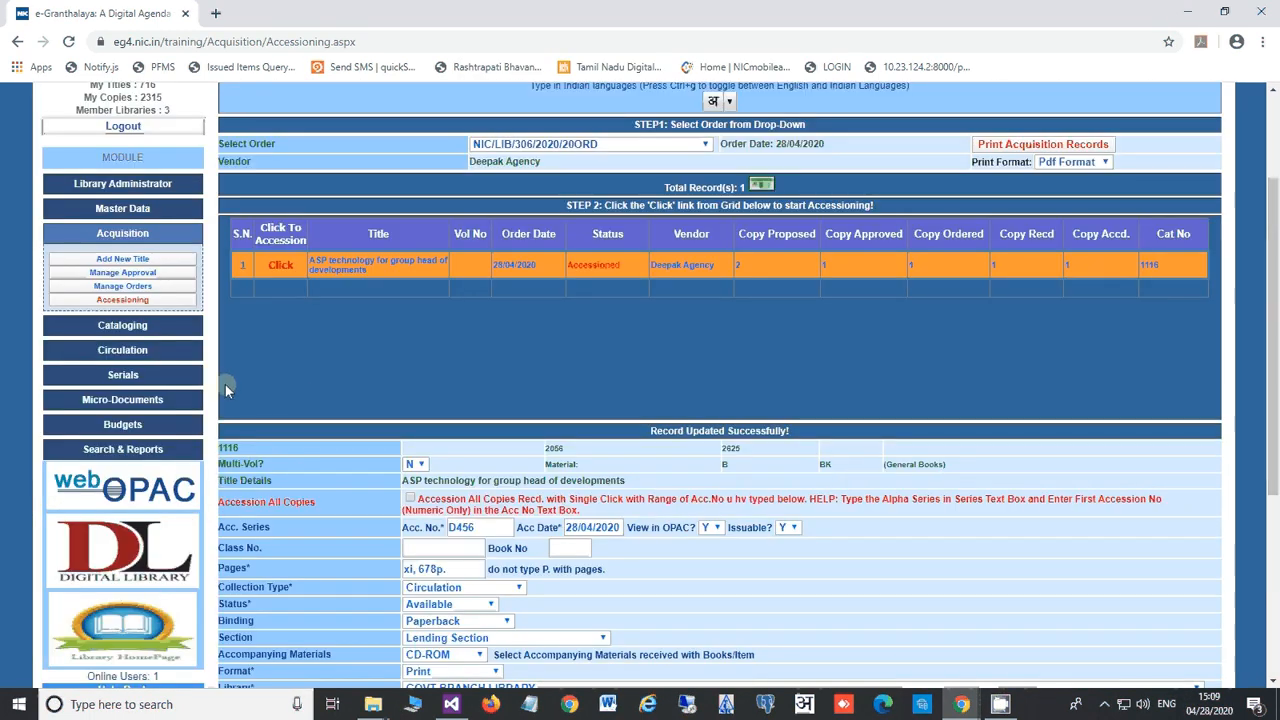
Step through Add New Title, Manage Approval and Manage Orders, ending on a blank Accessioning page.
{"action": "left_click", "coordinate": [140, 259]}
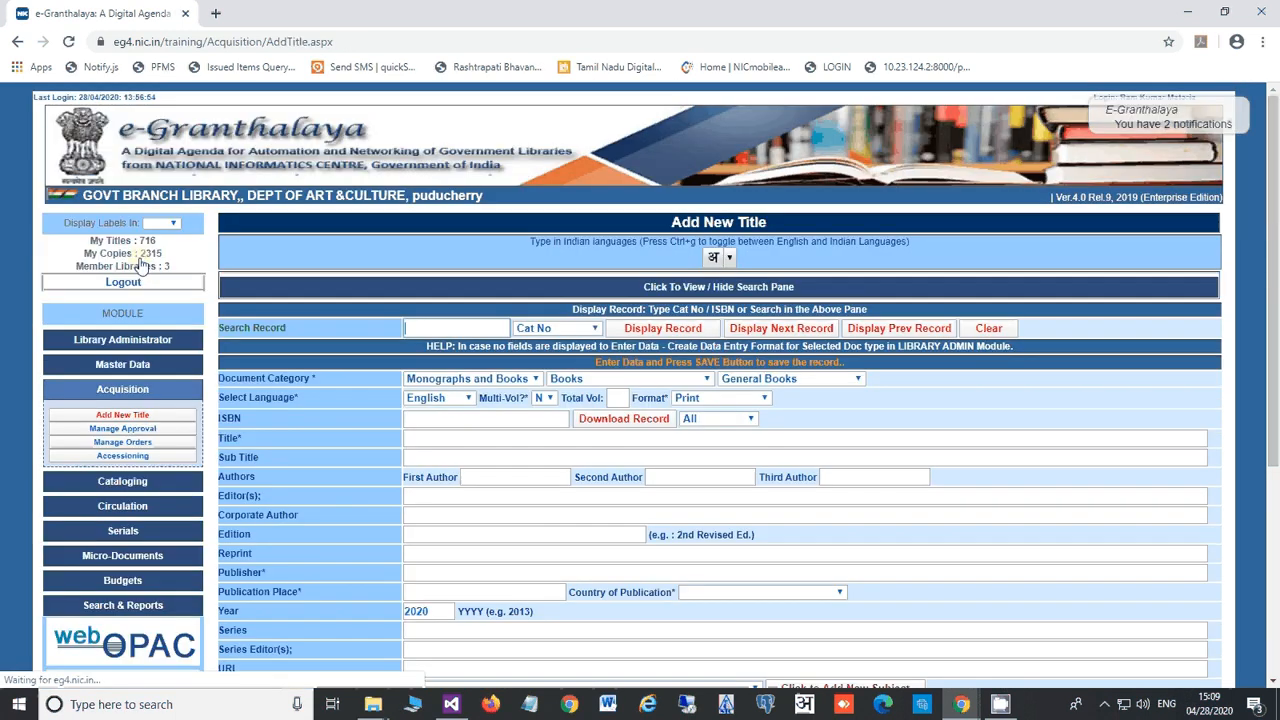
{"action": "left_click", "coordinate": [171, 432]}
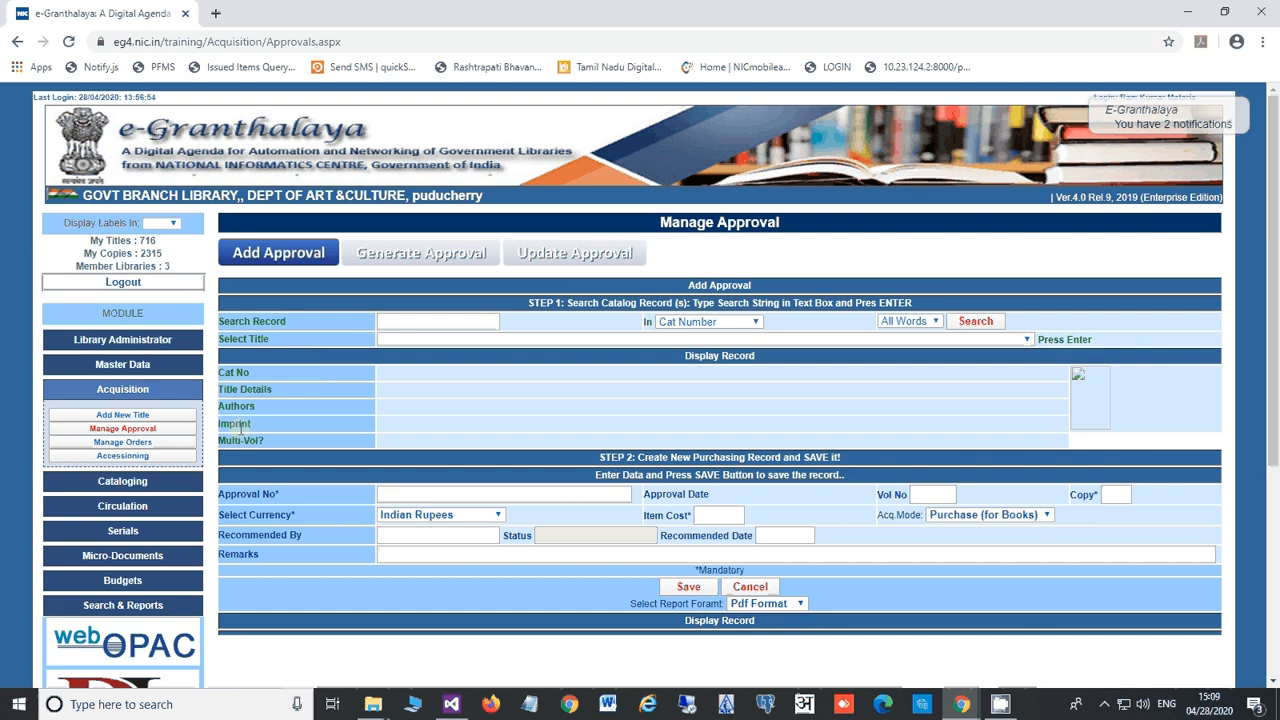
{"action": "left_click", "coordinate": [145, 444]}
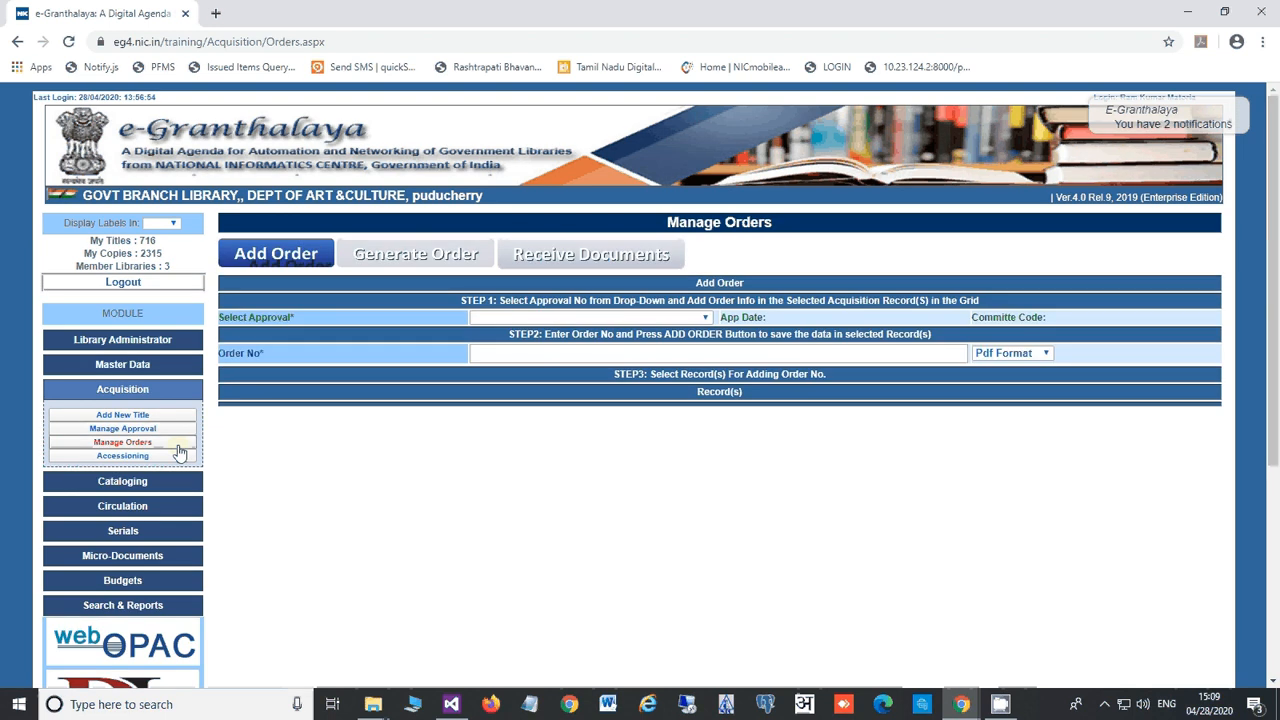
{"action": "left_click", "coordinate": [154, 457]}
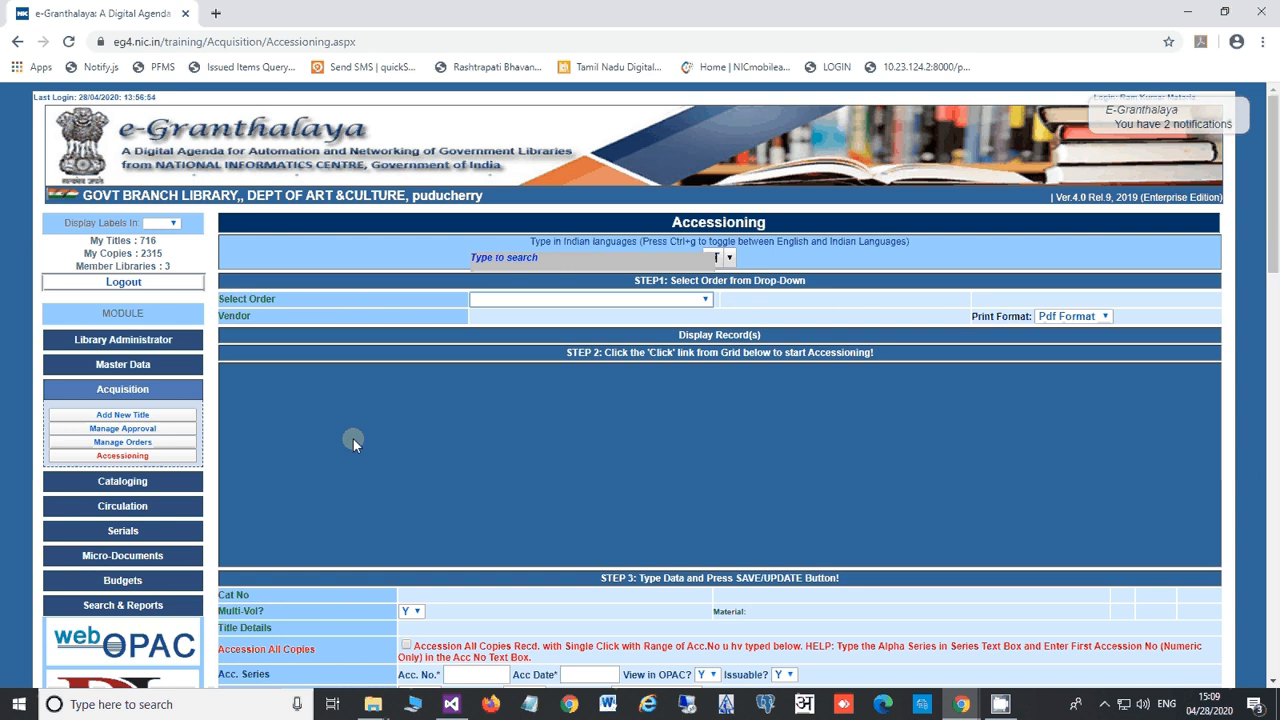
{"action": "left_click", "coordinate": [1000, 704]}
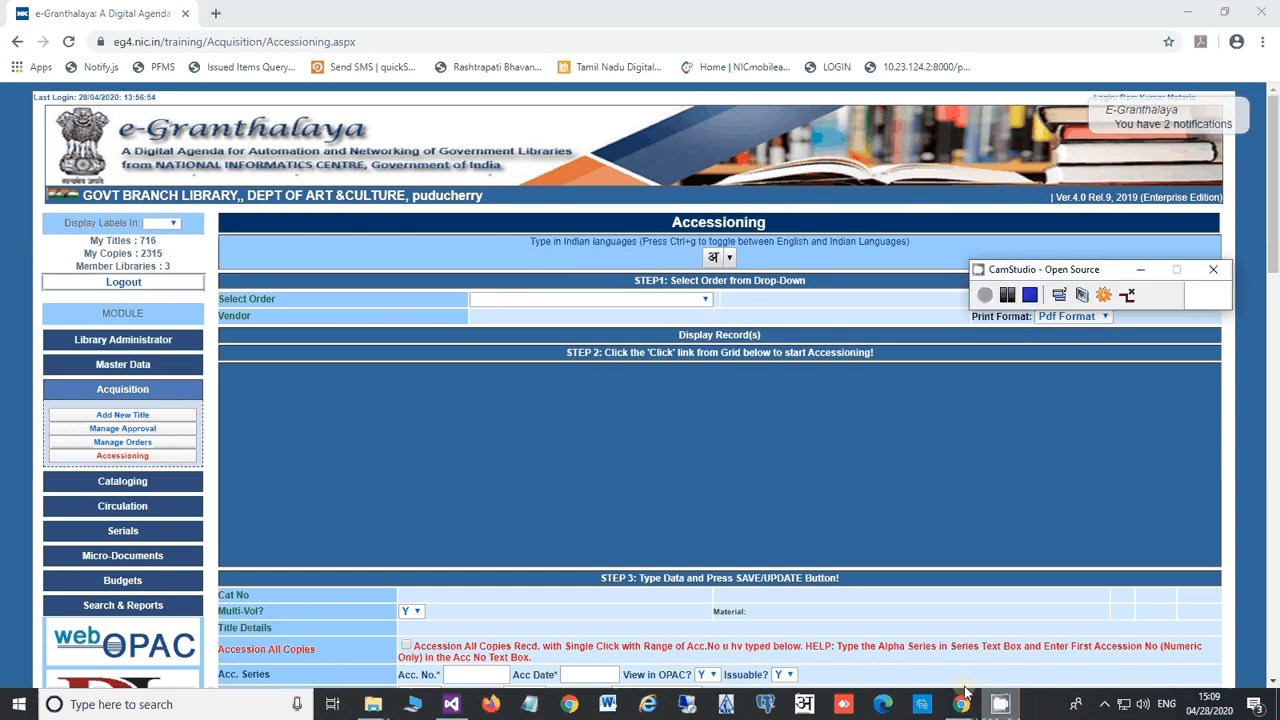